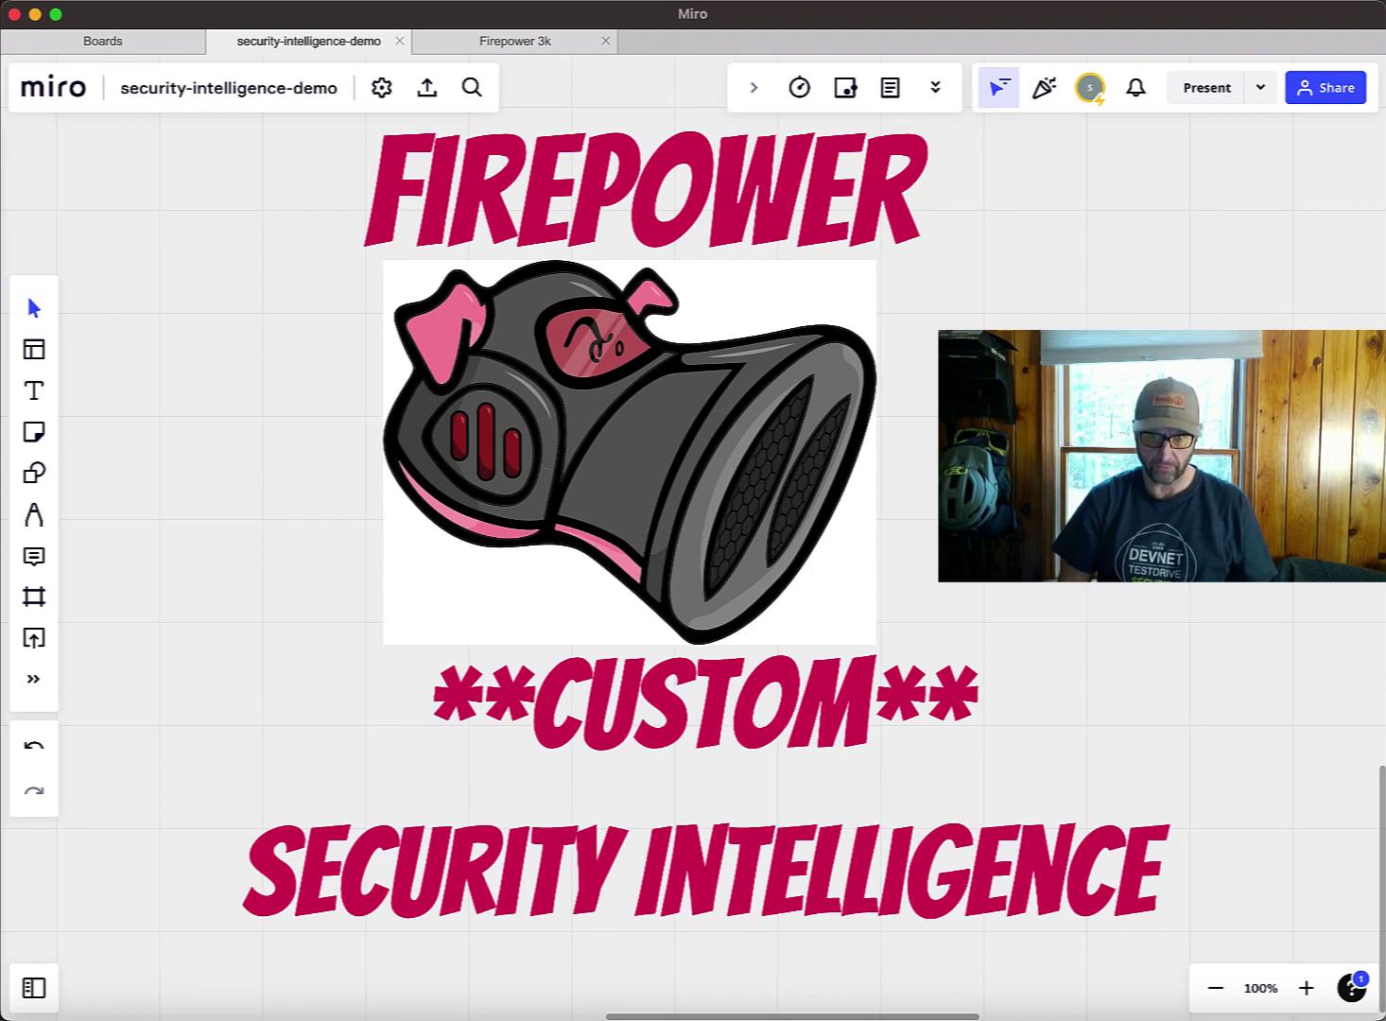
Scroll the Miro board up to the SOC Analyst, Hacker, firewall and Security Engineer diagram.
scroll(694, 567, "up", 3)
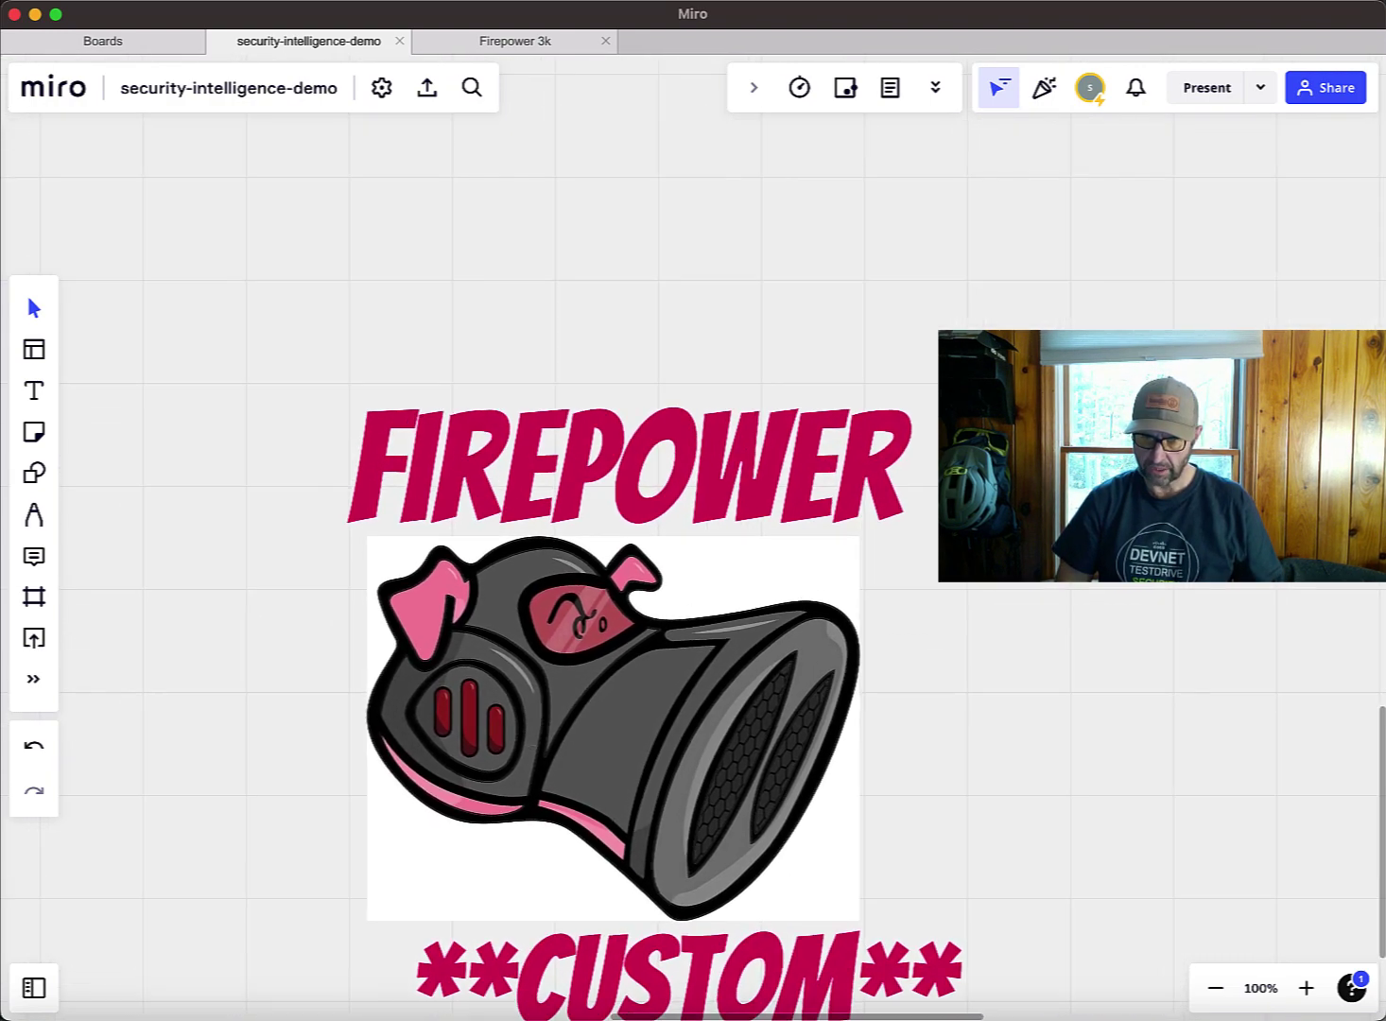
scroll(1125, 375, "up", 10)
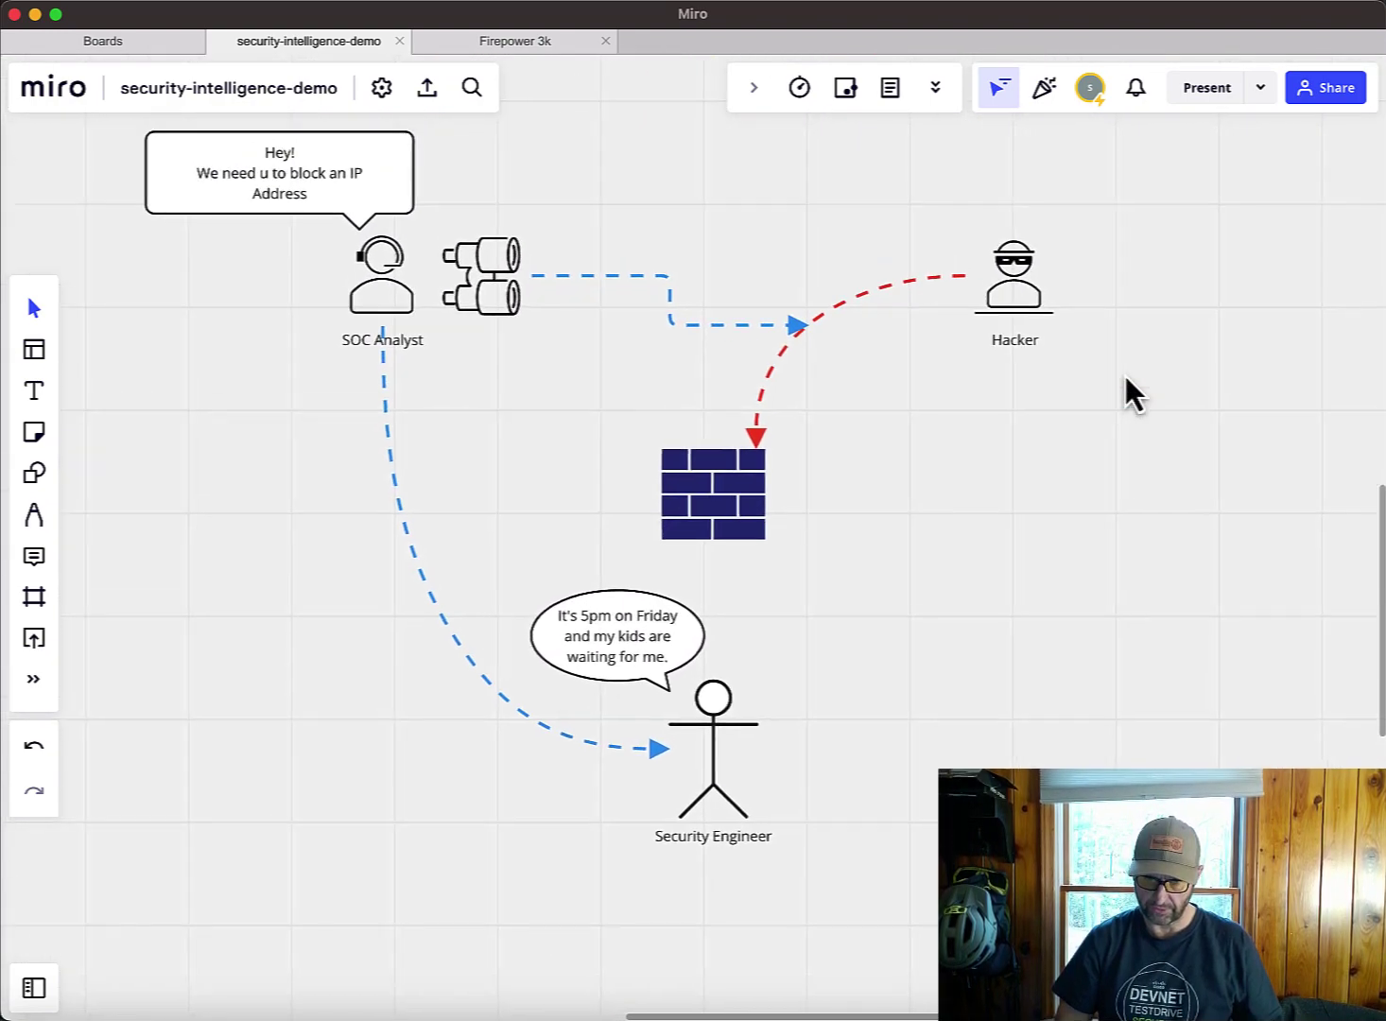
scroll(1125, 376, "up", 2)
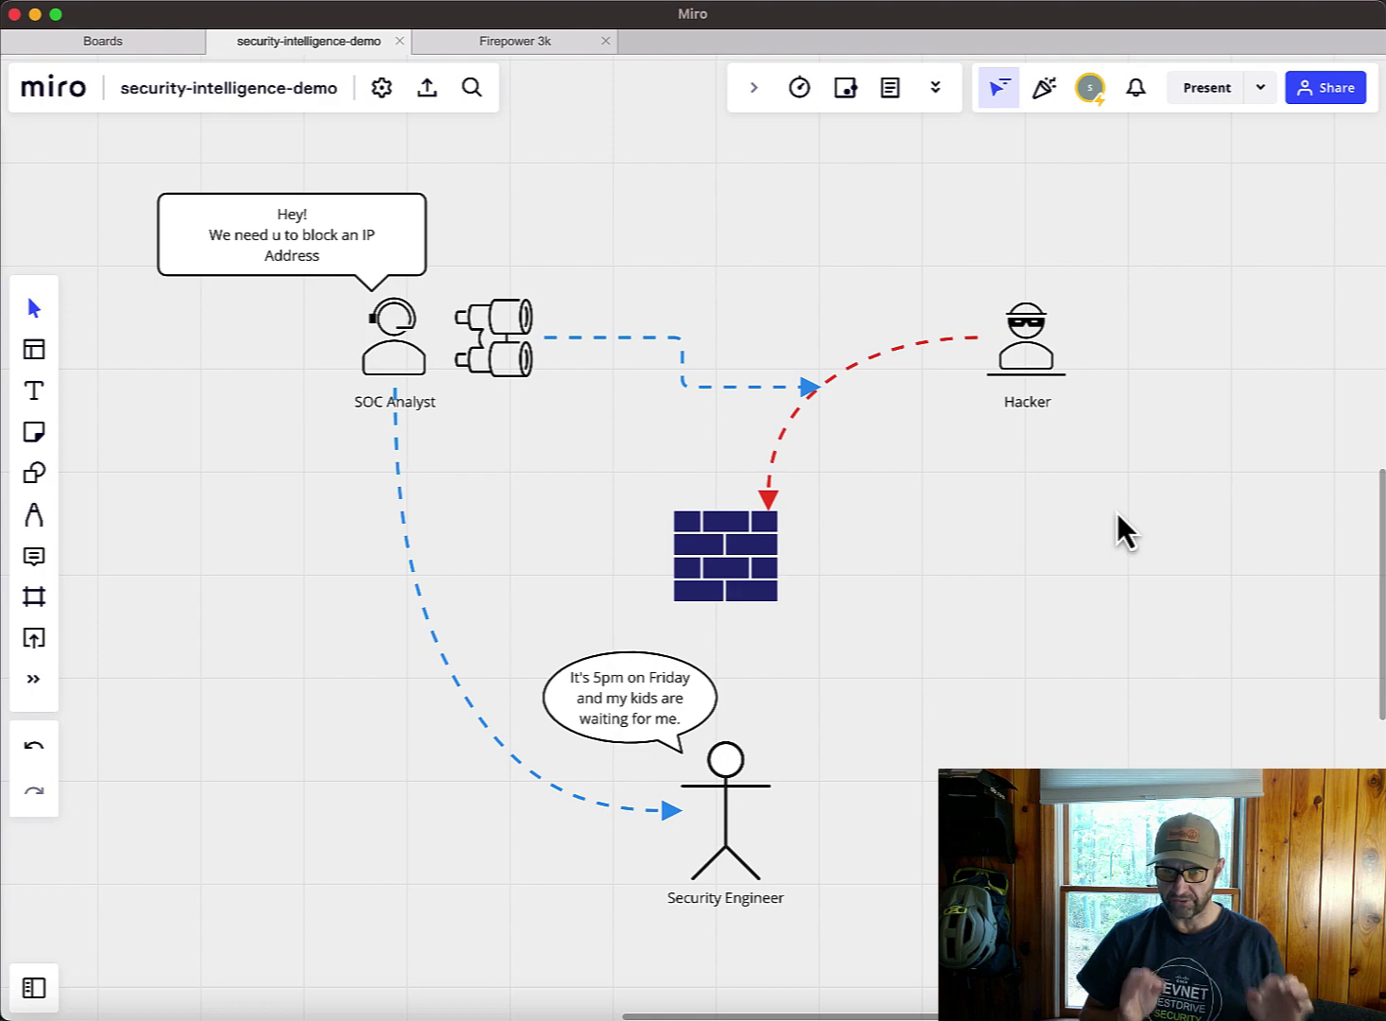
Pan the Miro canvas to the diagram linking blacklist.txt, the Web Server and the FMC Soc-Blacklist.
scroll(1126, 530, "right", 15)
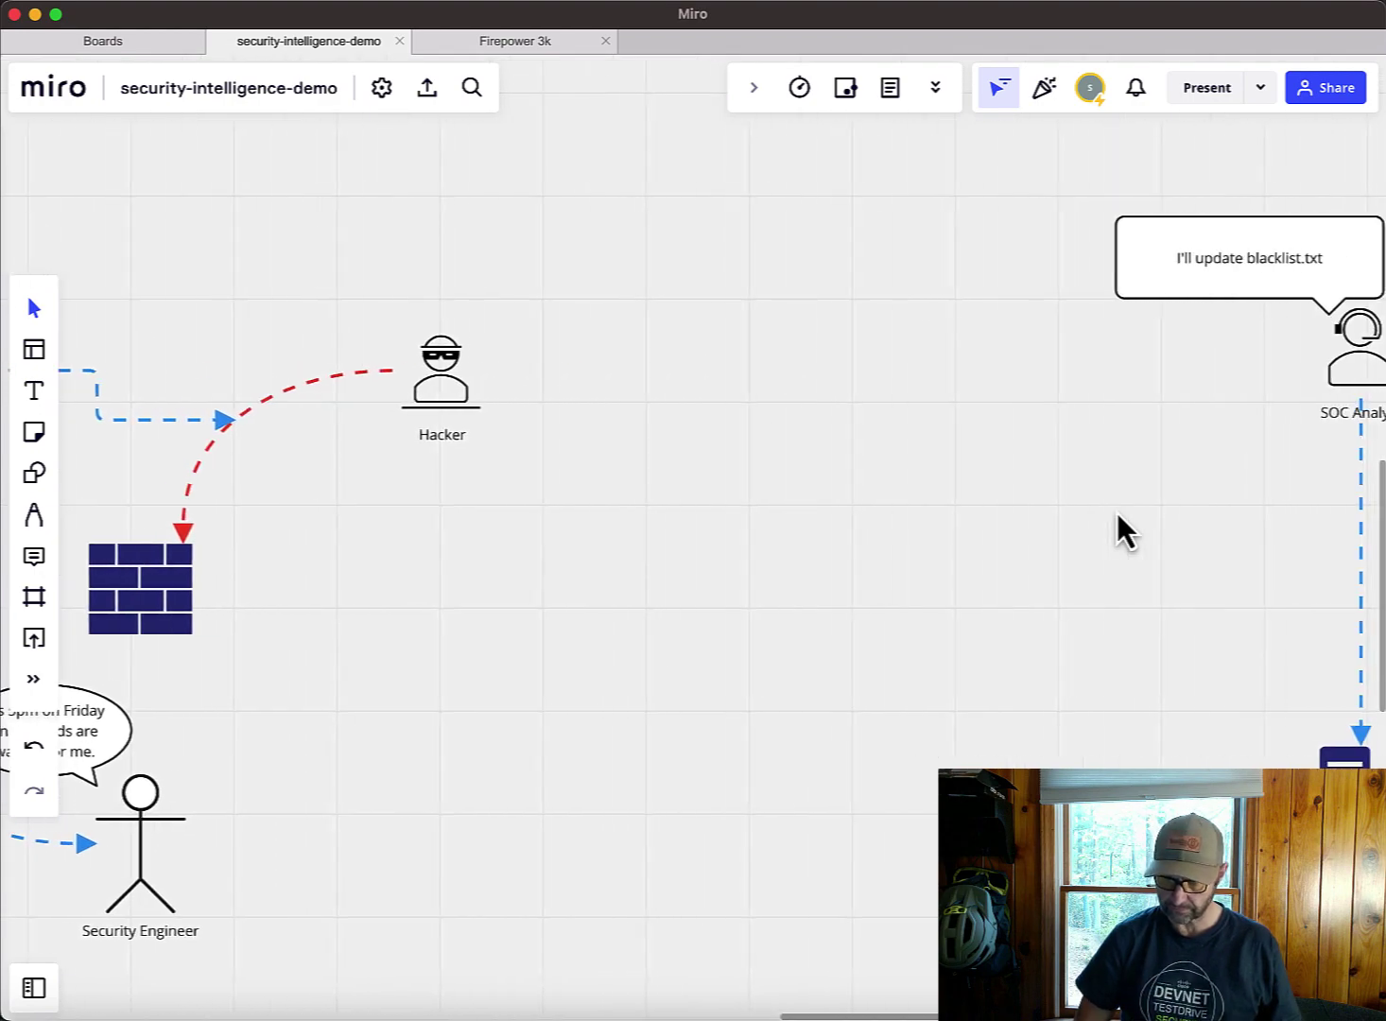
scroll(1125, 530, "right", 10)
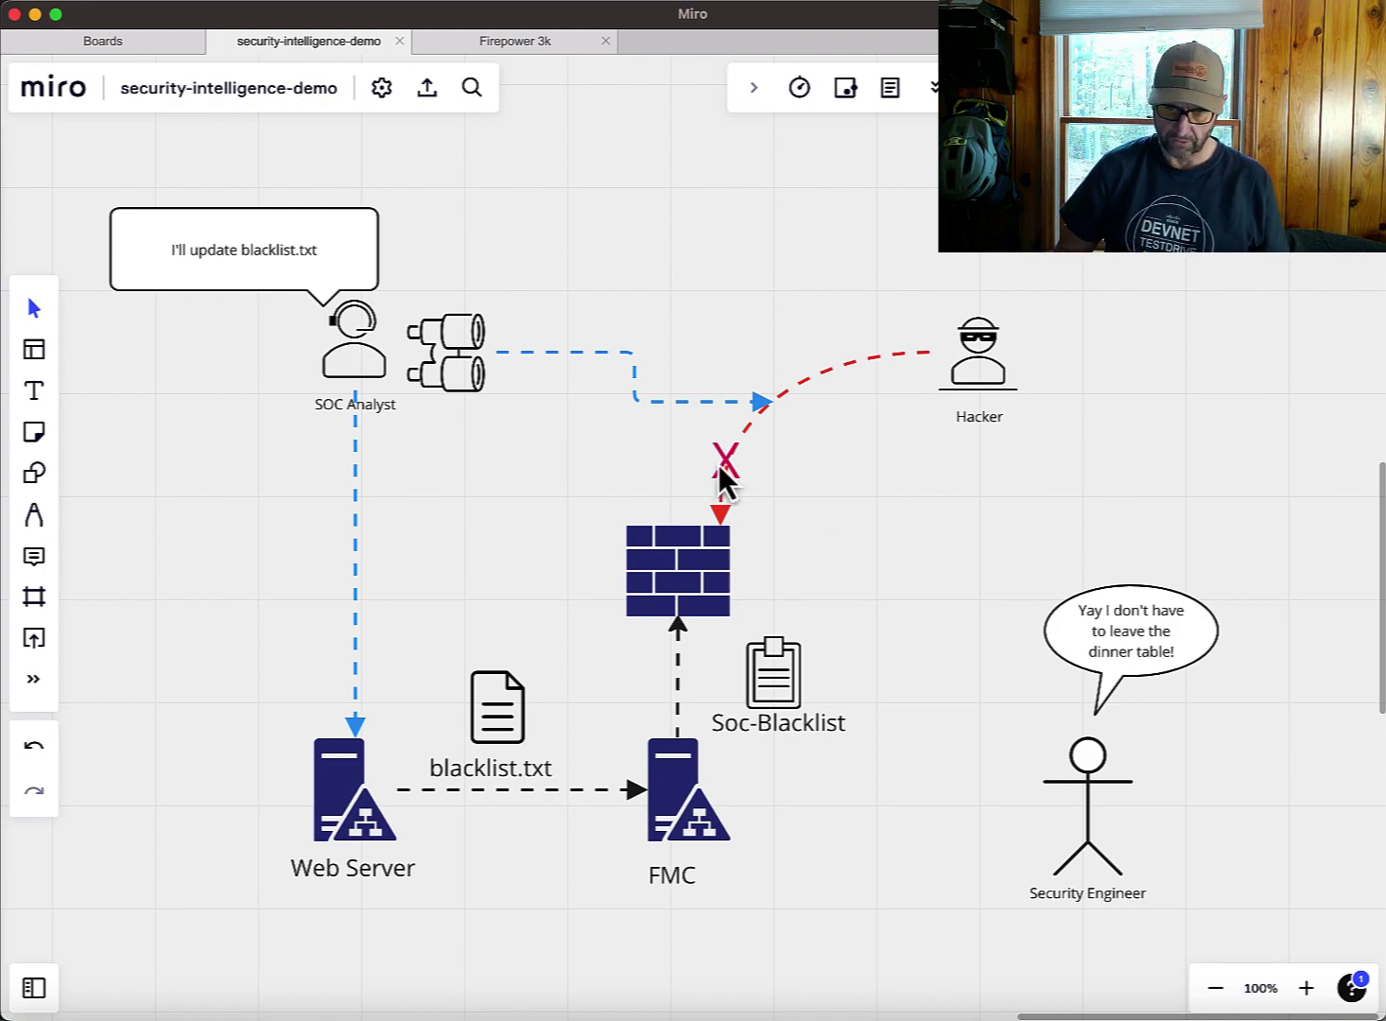
scroll(304, 558, "up", 2)
scroll(303, 558, "left", 1)
Pan to the Datacenter diagram (router, FTDv, devbox, FMC, Jumpbox), then bring iTerm forward.
scroll(303, 556, "up", 15)
scroll(303, 556, "left", 8)
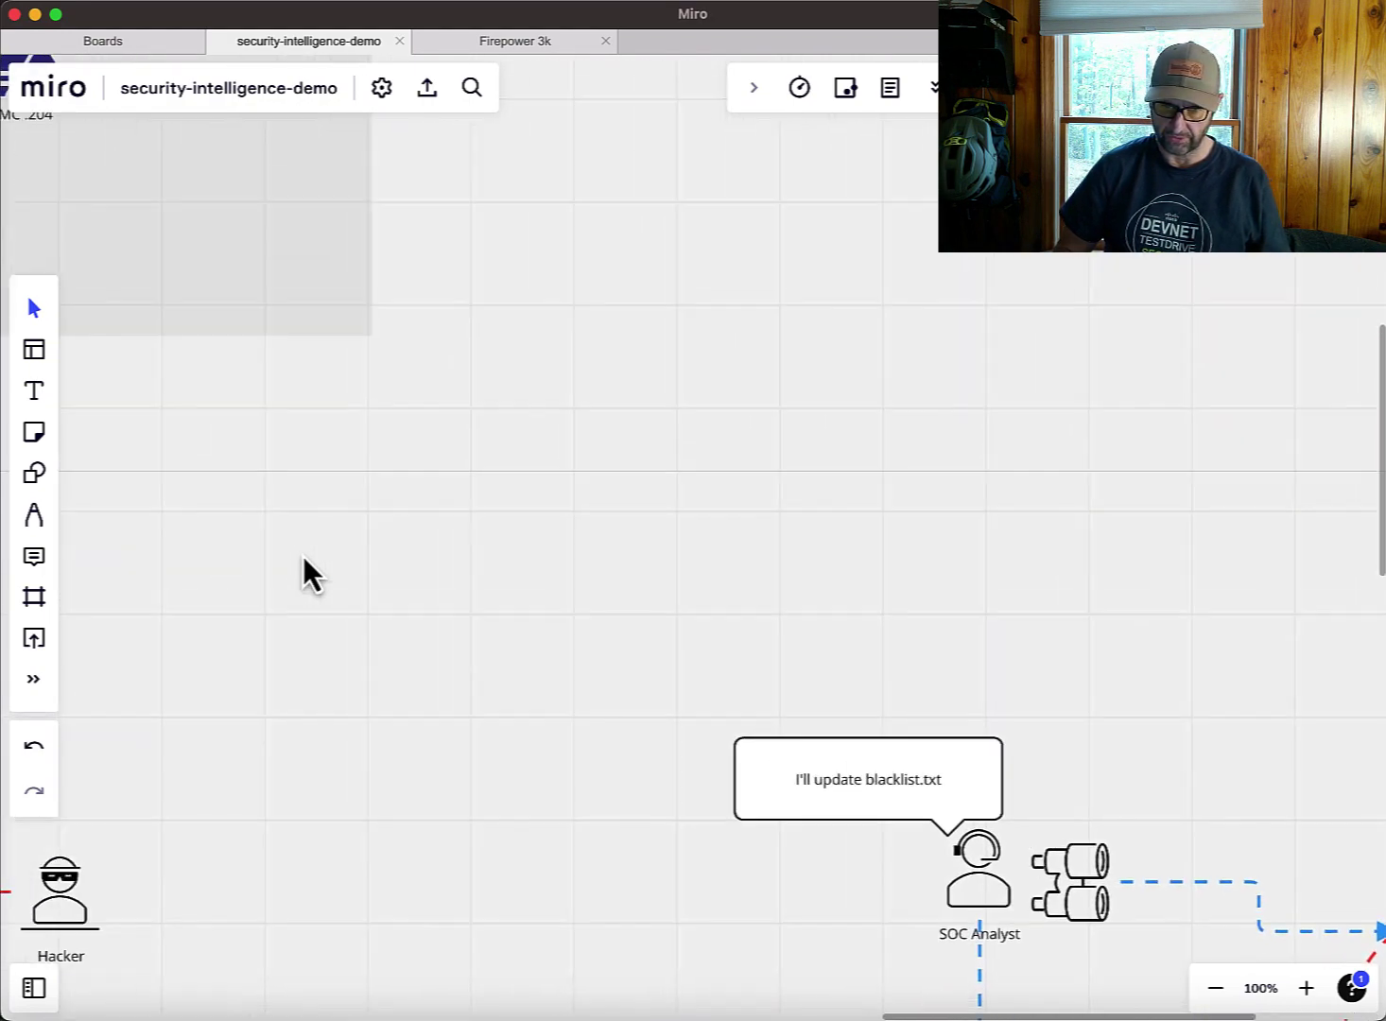
scroll(303, 557, "up", 5)
scroll(304, 556, "left", 5)
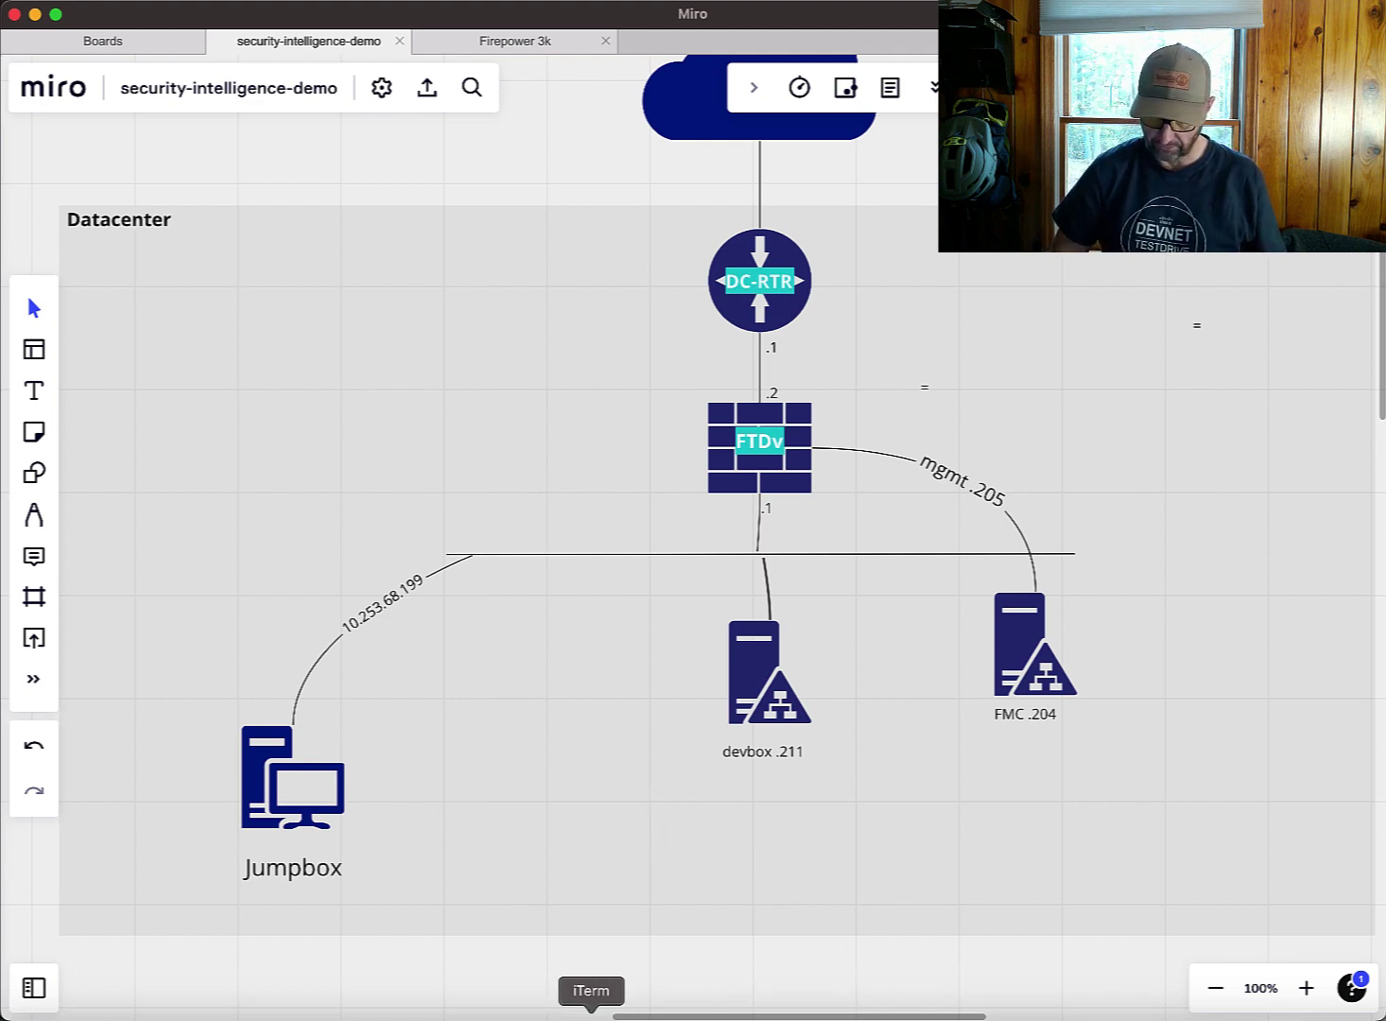
left_click(591, 1018)
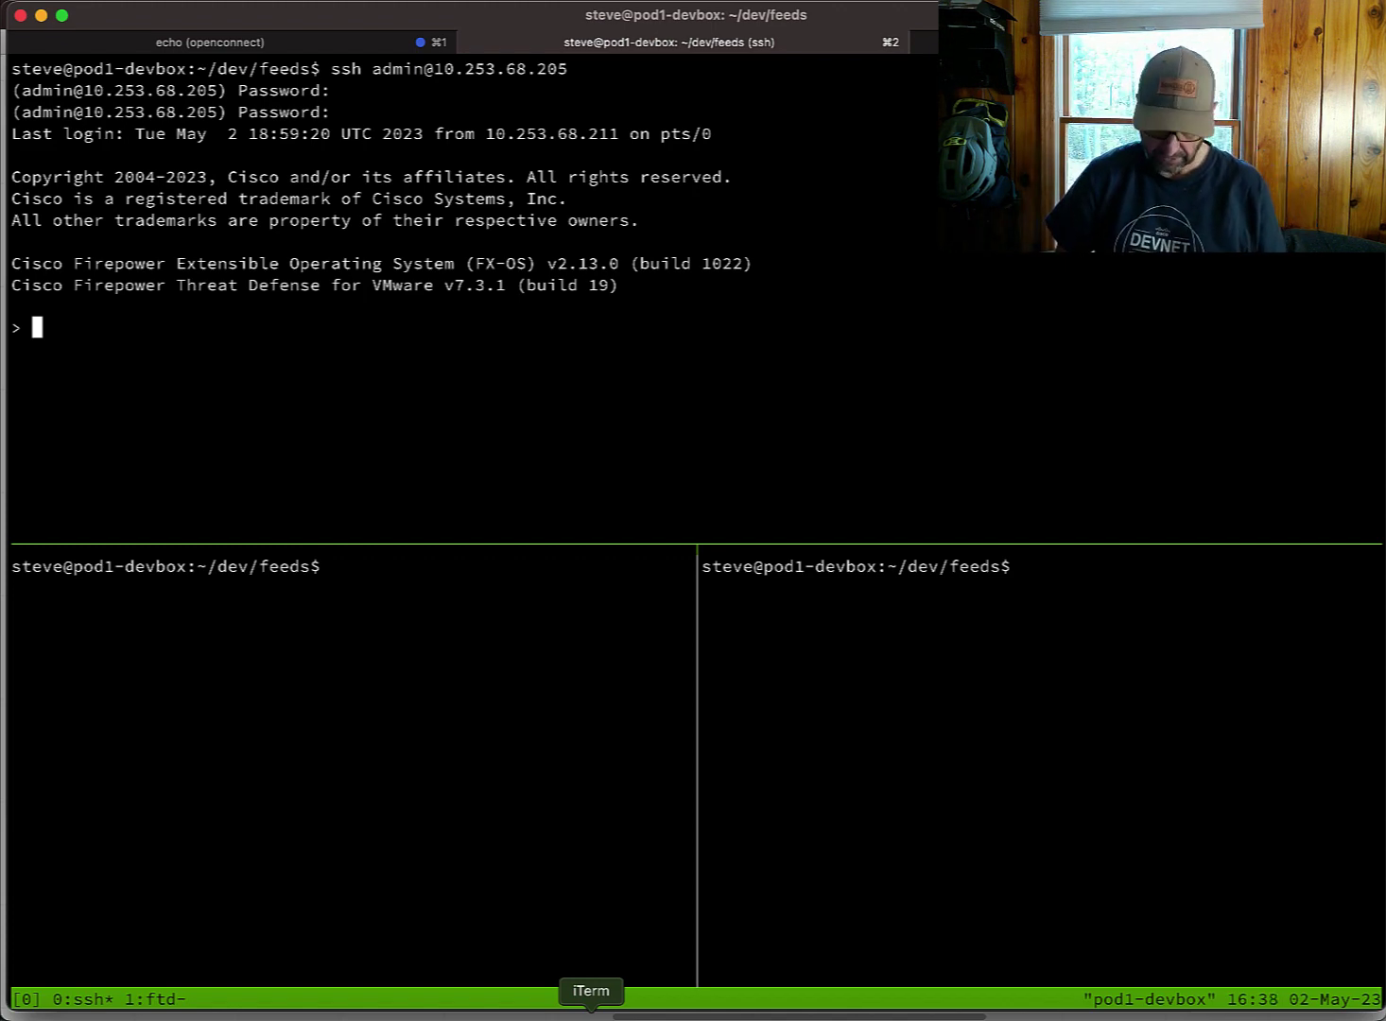
Start python3 -m http.server on port 8000 in the bottom-right tmux pane.
key("ctrl+b")
key("Down")
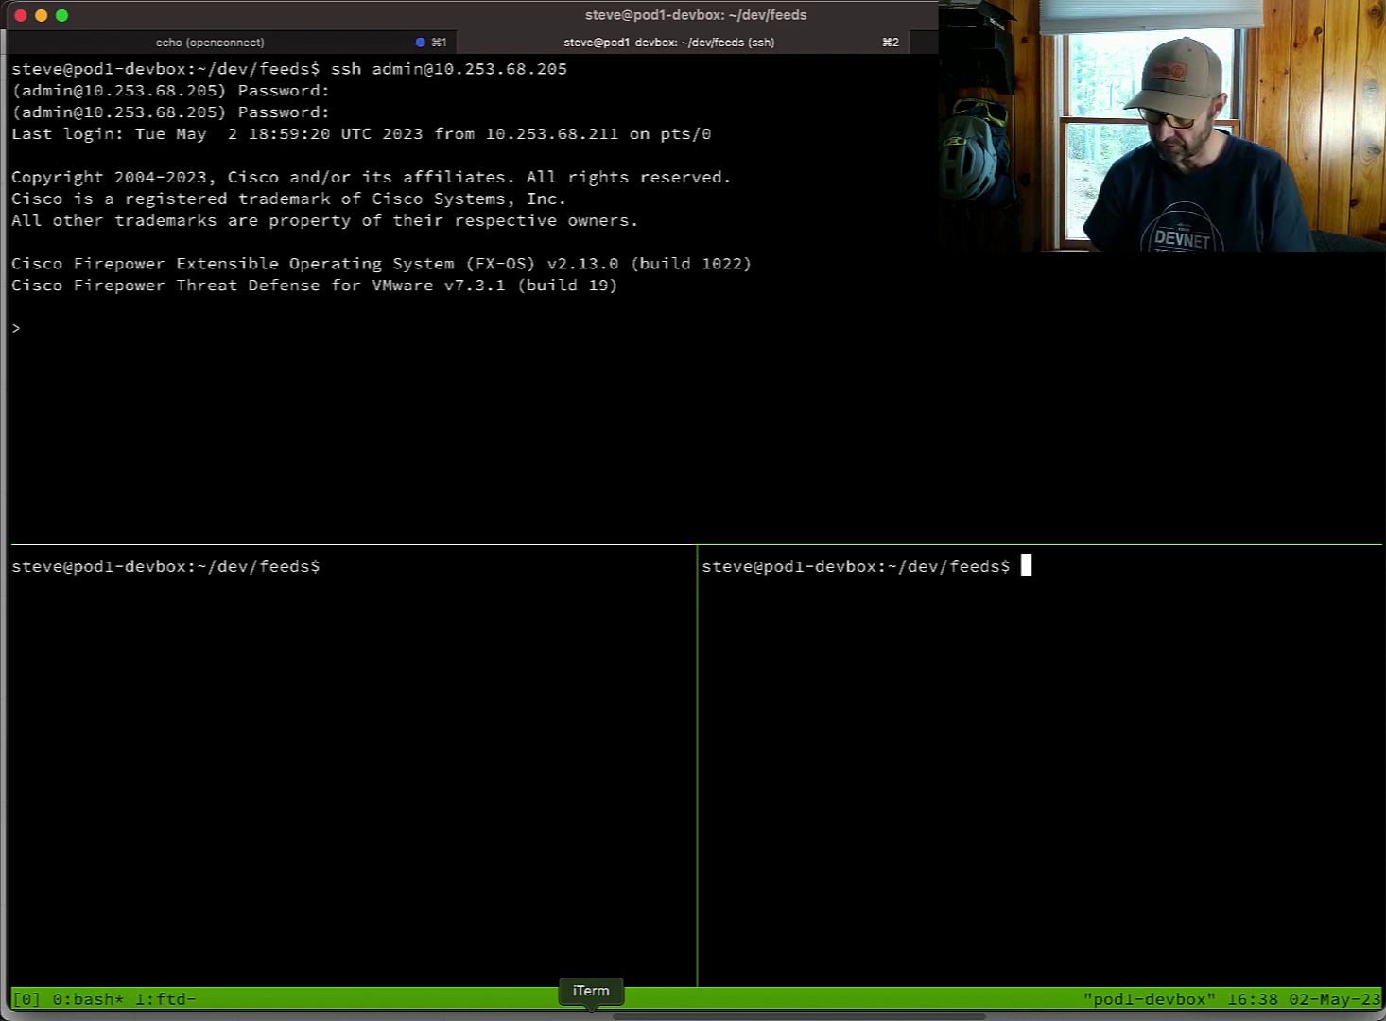
type("pyt")
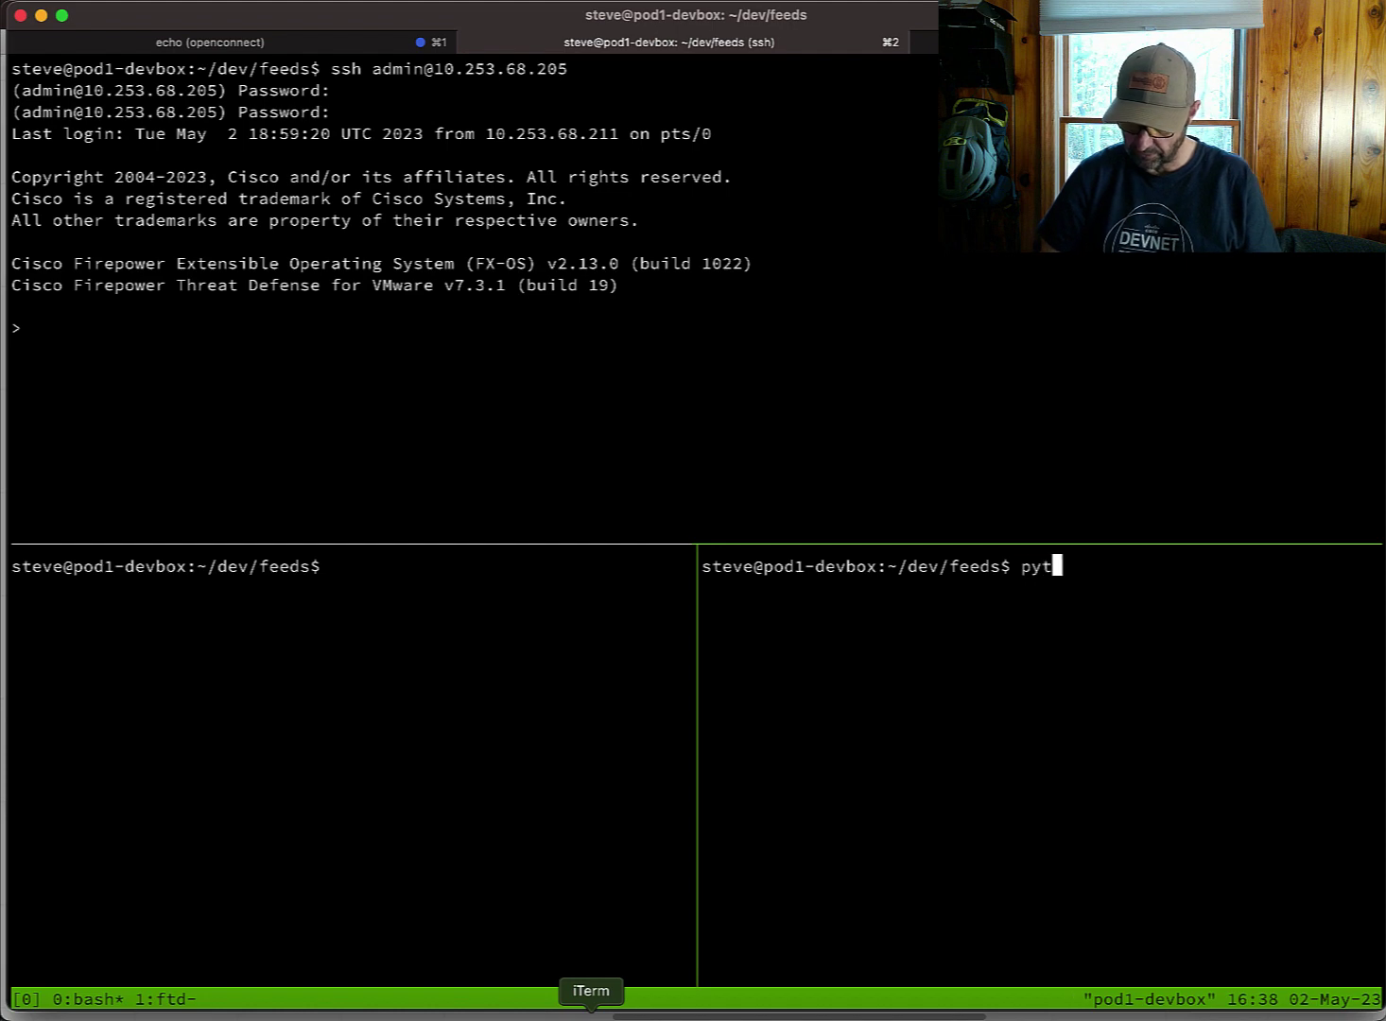
type("hon -")
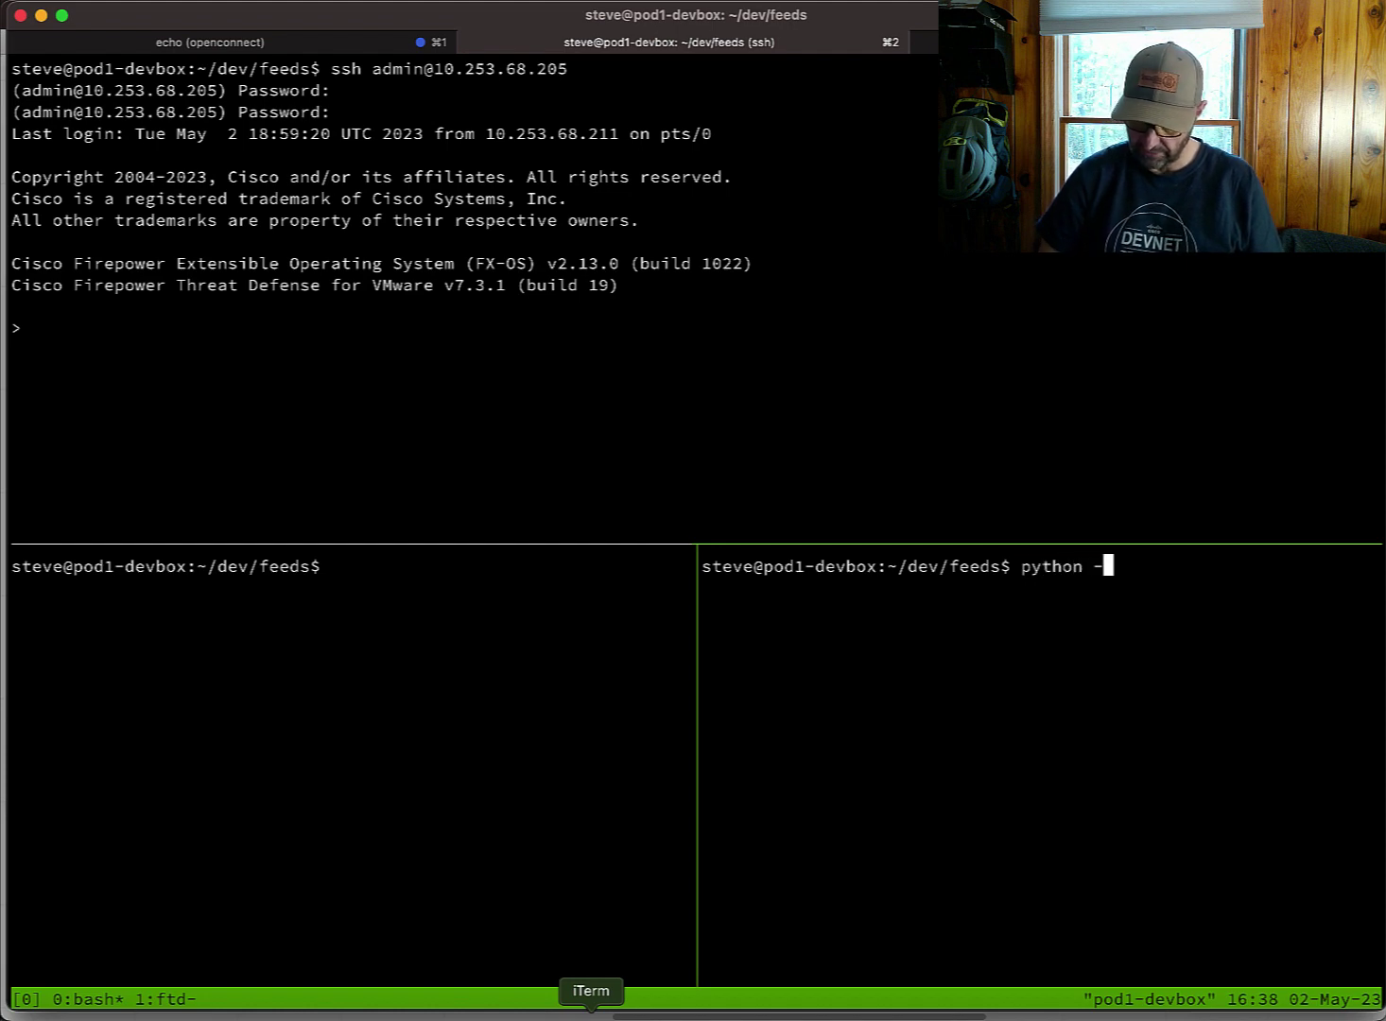
type("m ht")
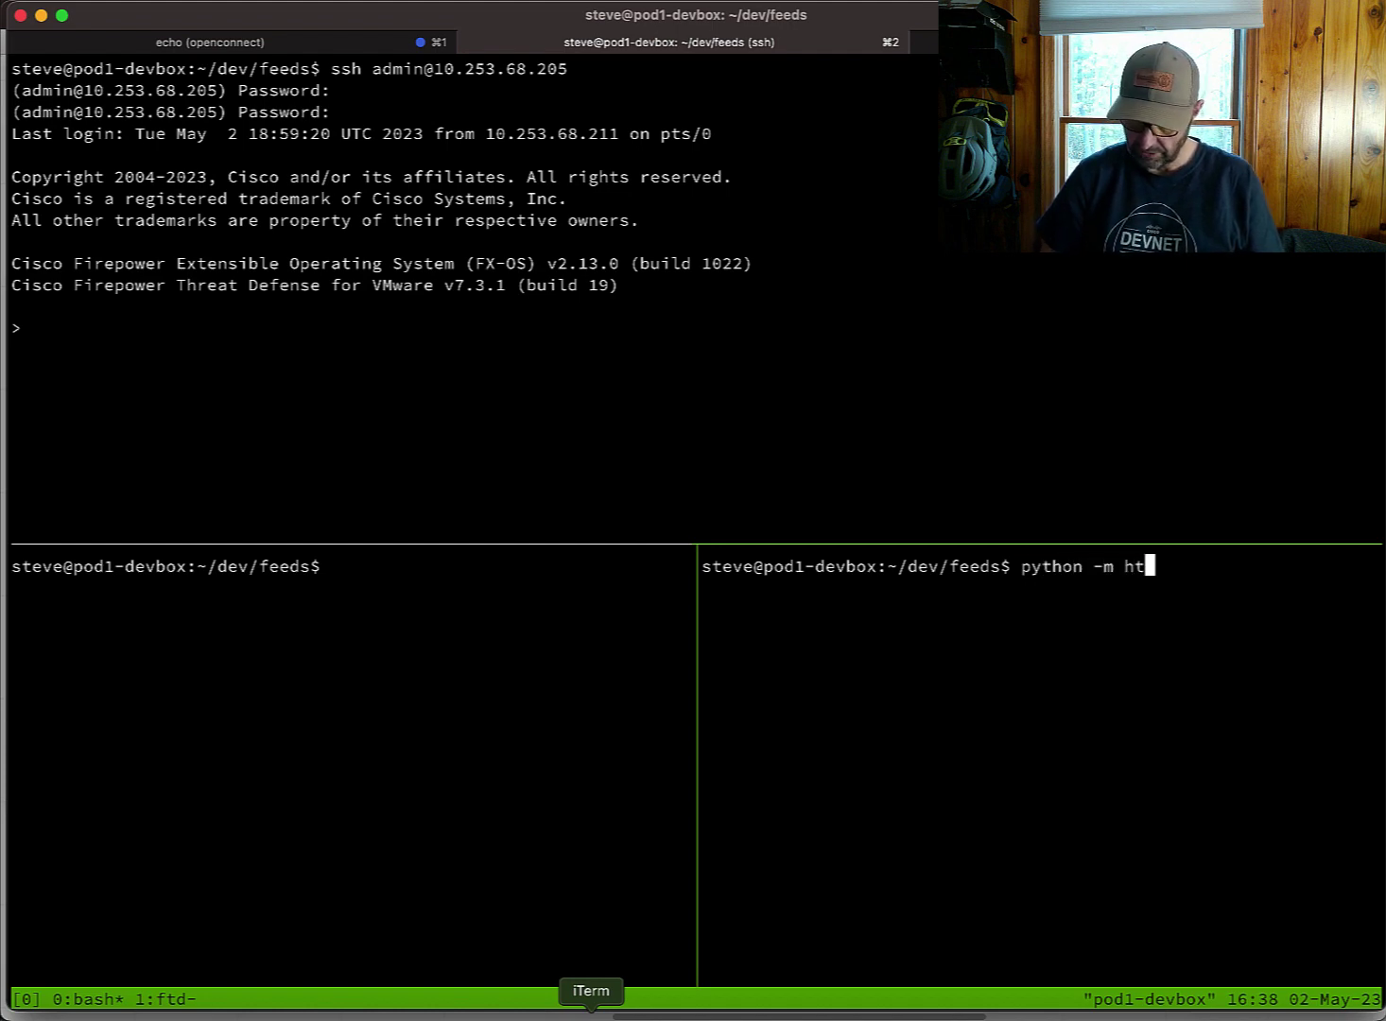
type("tp.server")
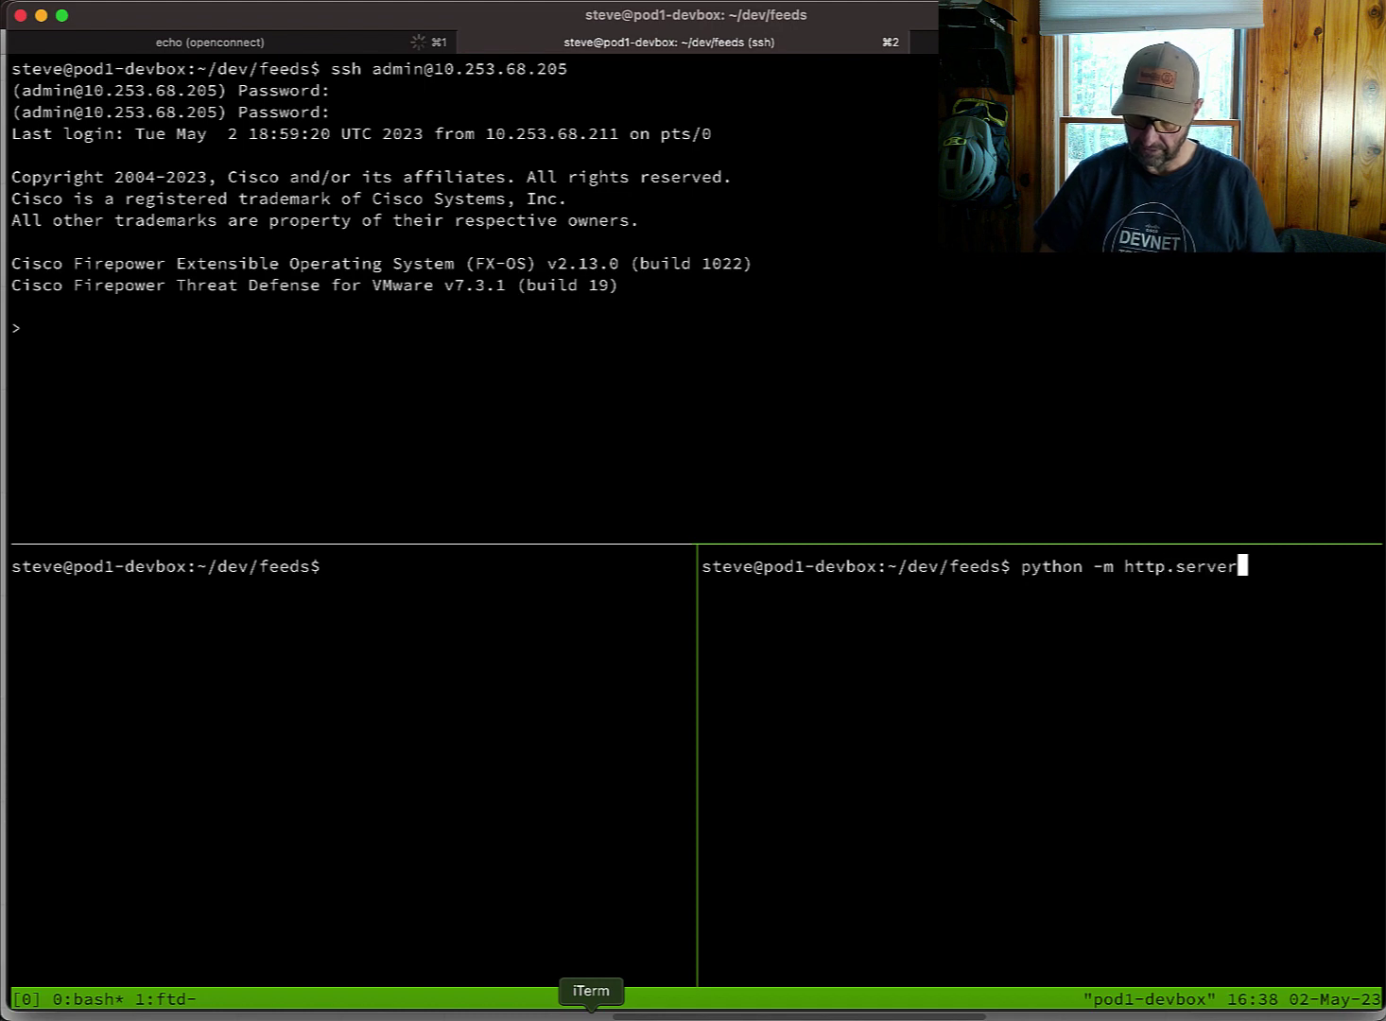
key("Return")
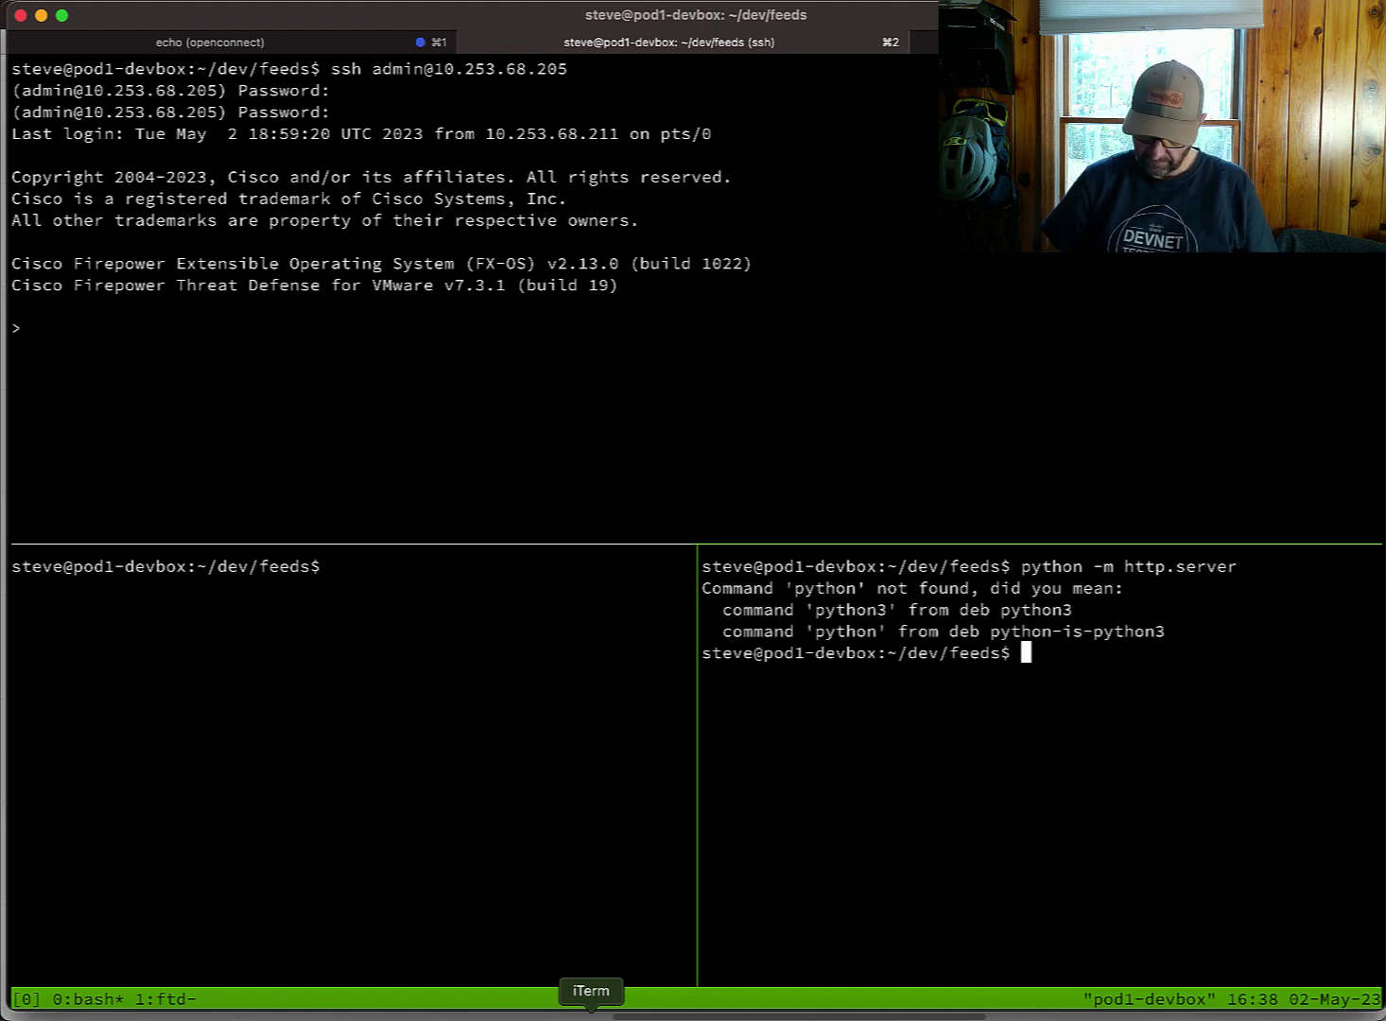
key("Up")
key("Left")
key("Left")
key("Left")
key("Left")
key("Left")
key("Left")
key("Left")
key("Left")
key("Left")
key("Left")
key("Left")
key("Left")
key("Left")
key("Left")
key("Left")
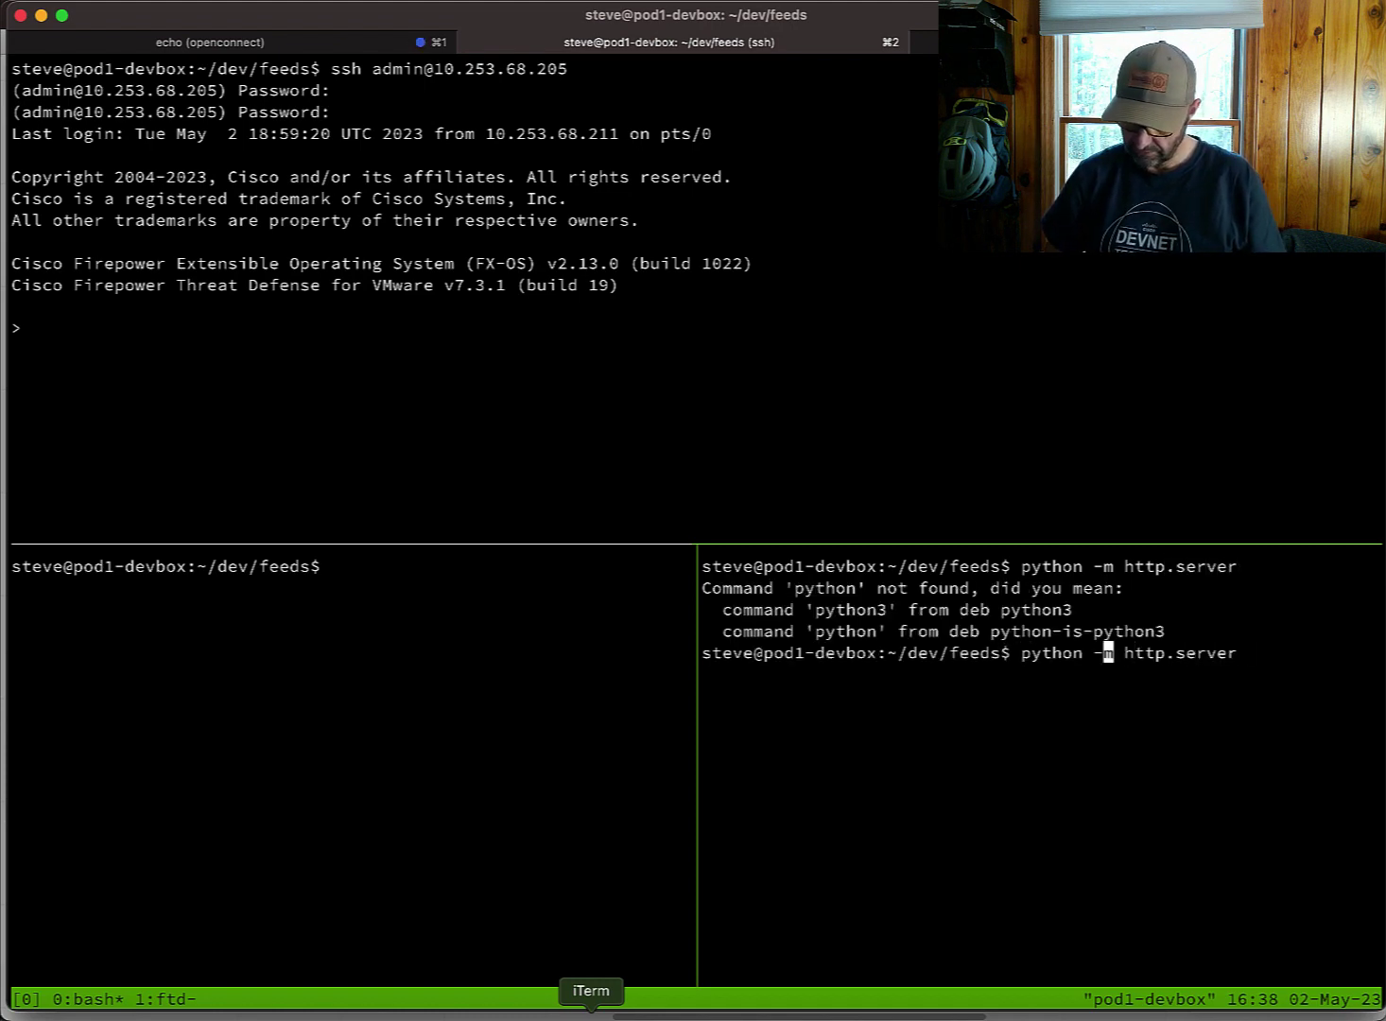
type("3")
key("Return")
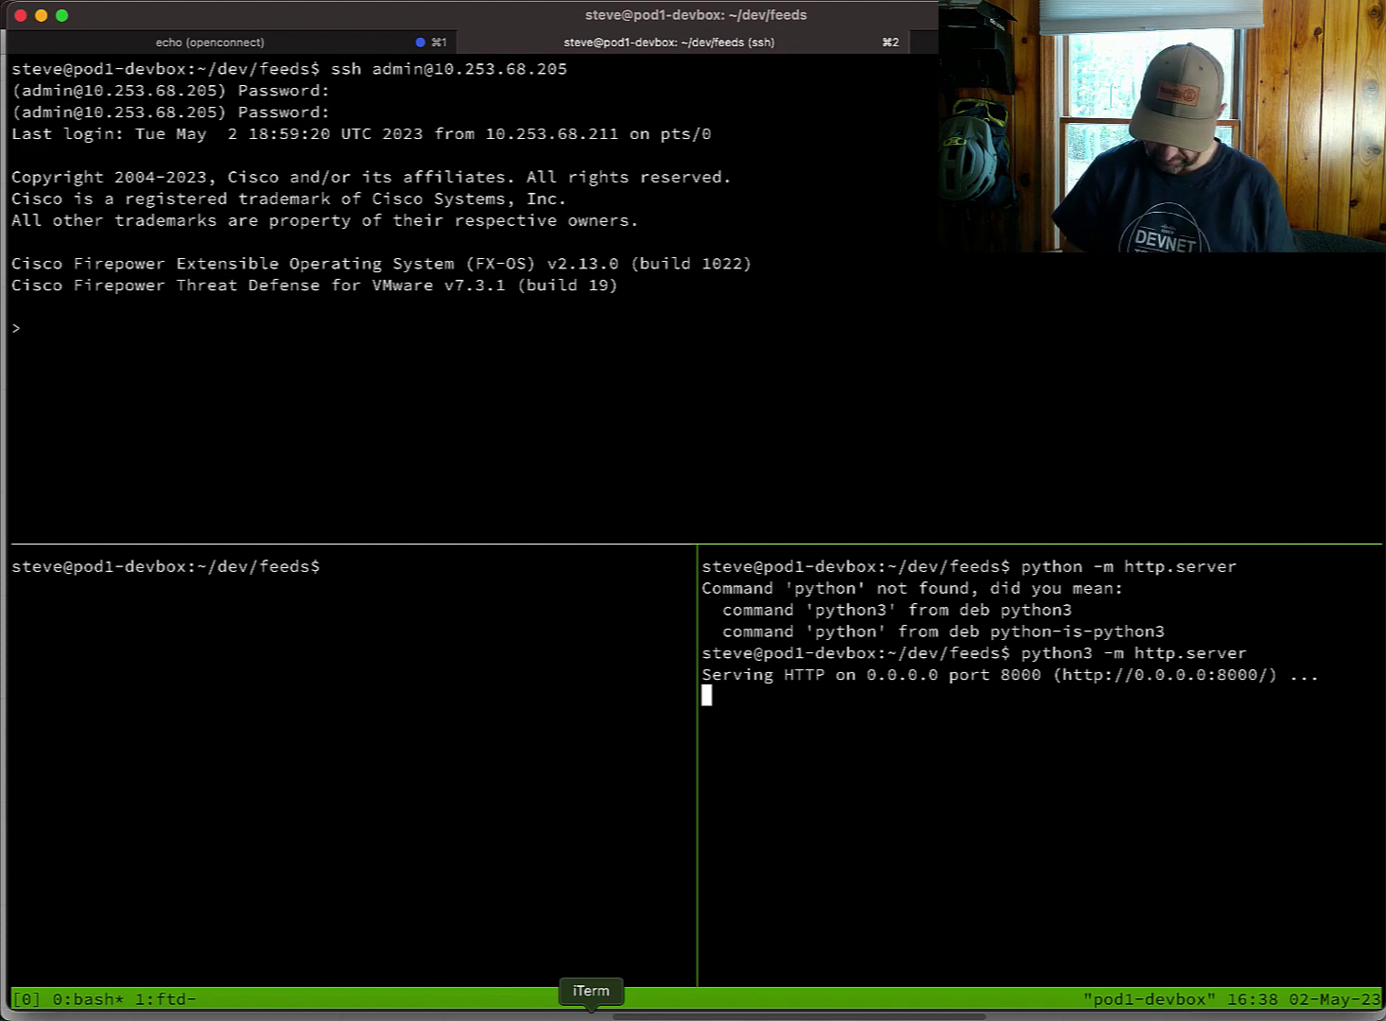
In the bottom-left pane, open blacklist.txt in vi and write '# this is the SOC analyst blacklist file.'.
left_click(337, 565)
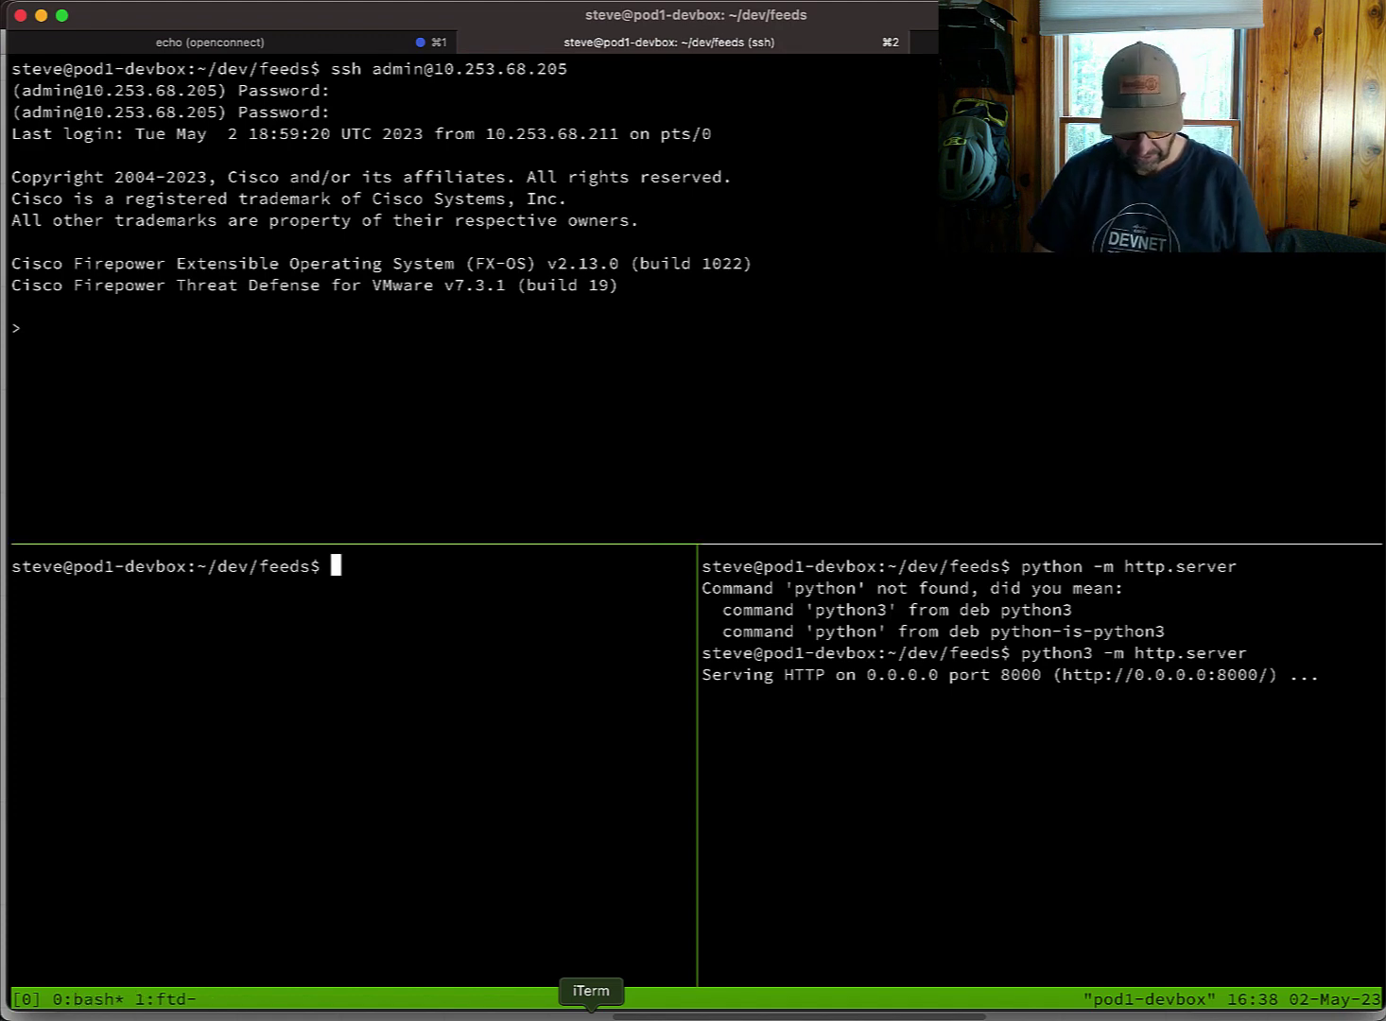
type("vi blacklist.py")
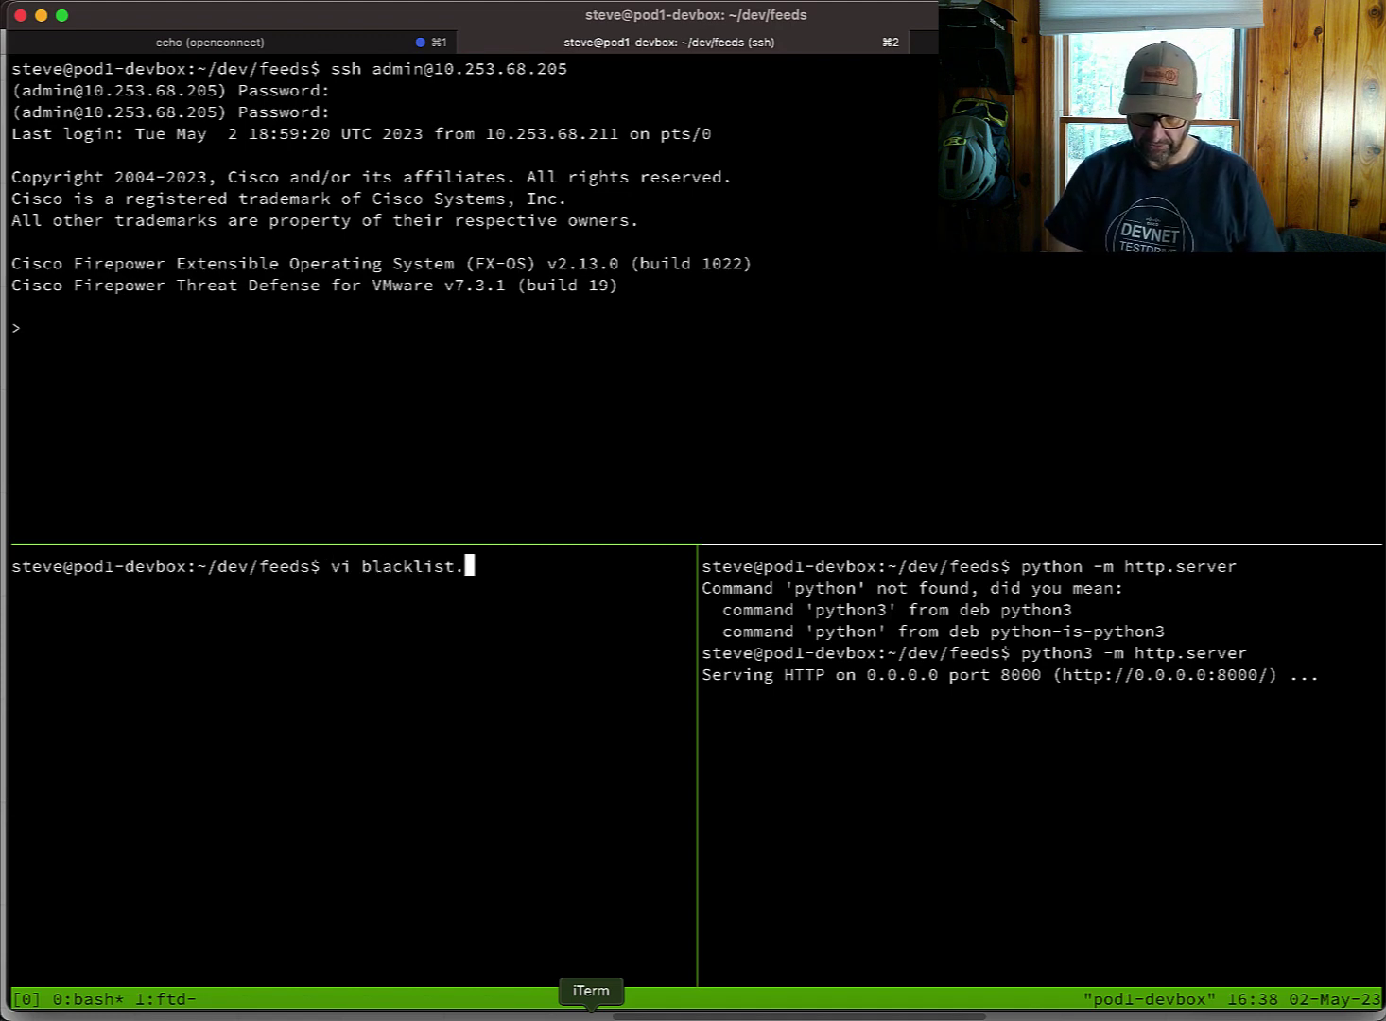
key("BackSpace")
key("BackSpace")
type("txt")
key("Return")
key("asterisk")
type("i")
type("#")
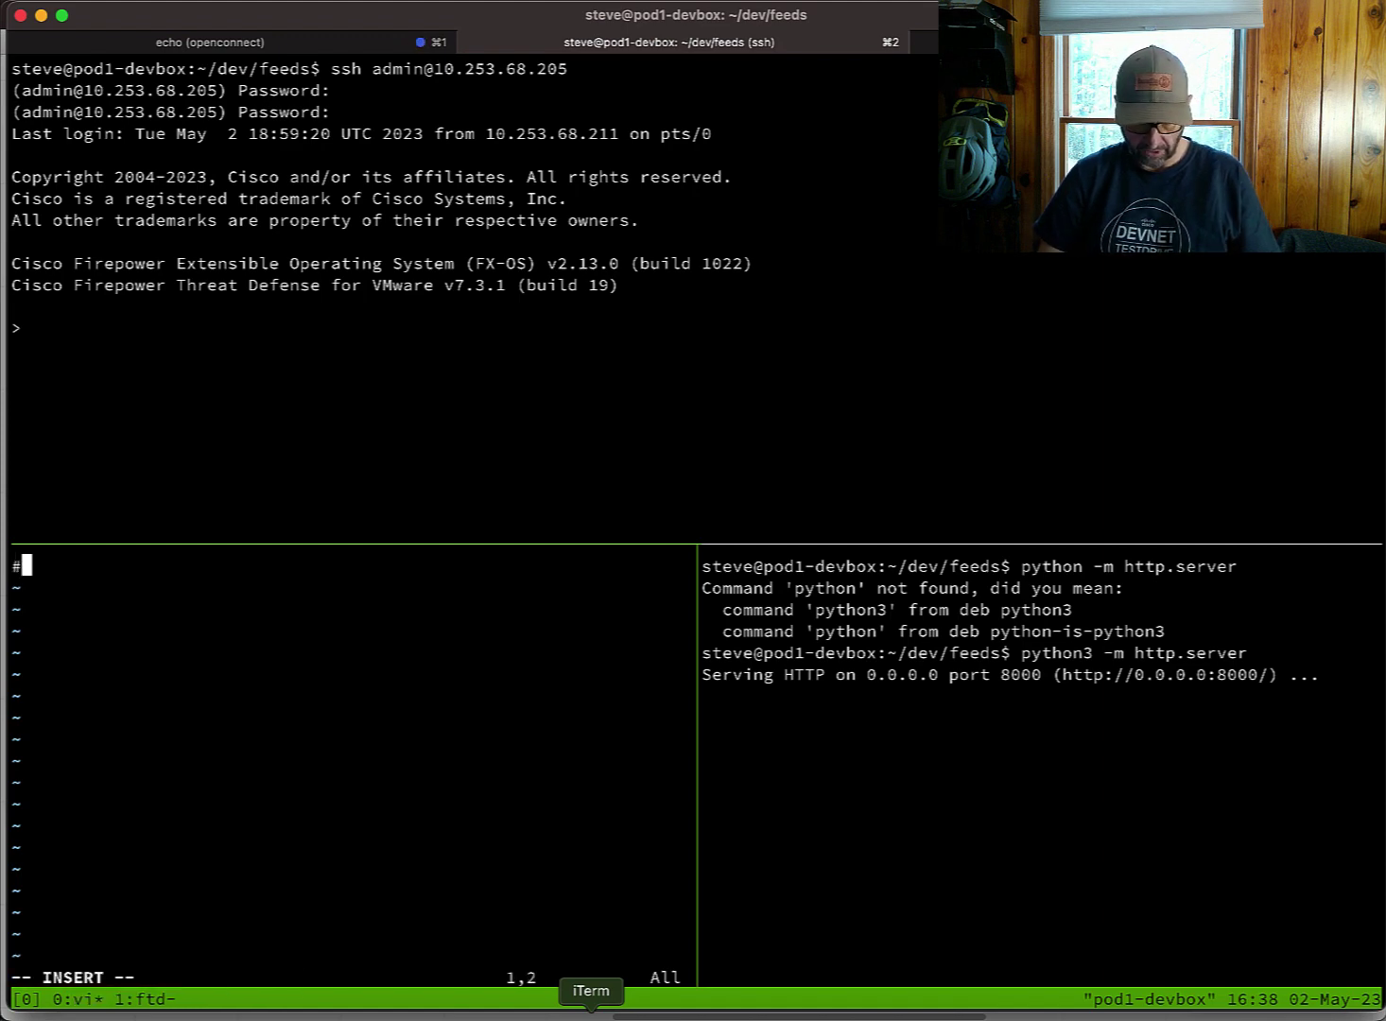
type(" this is the ")
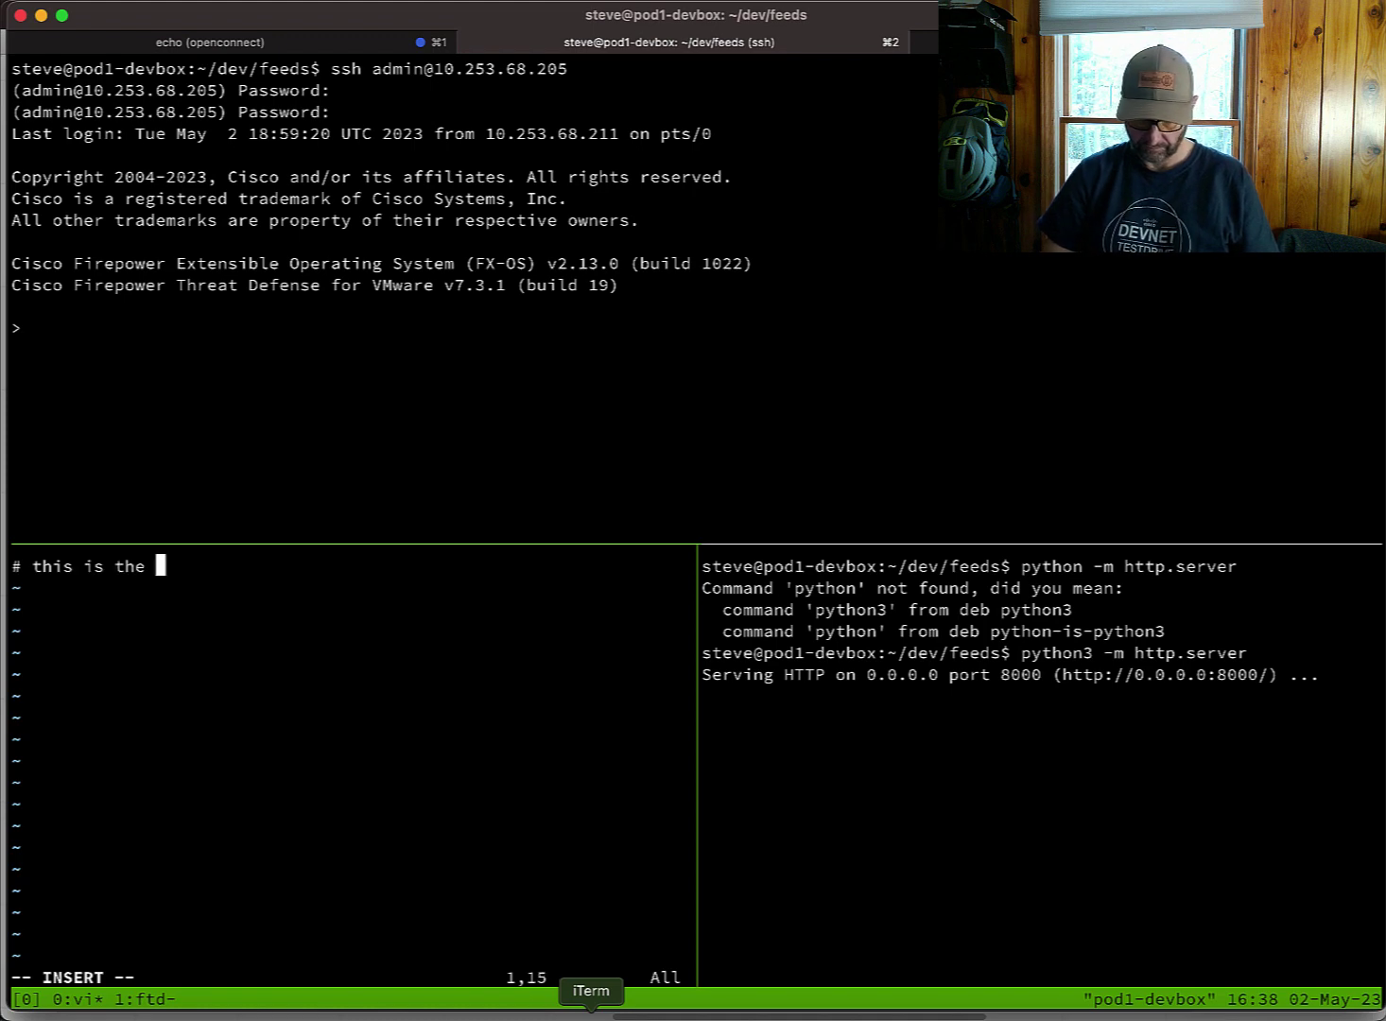
type("SOC abal")
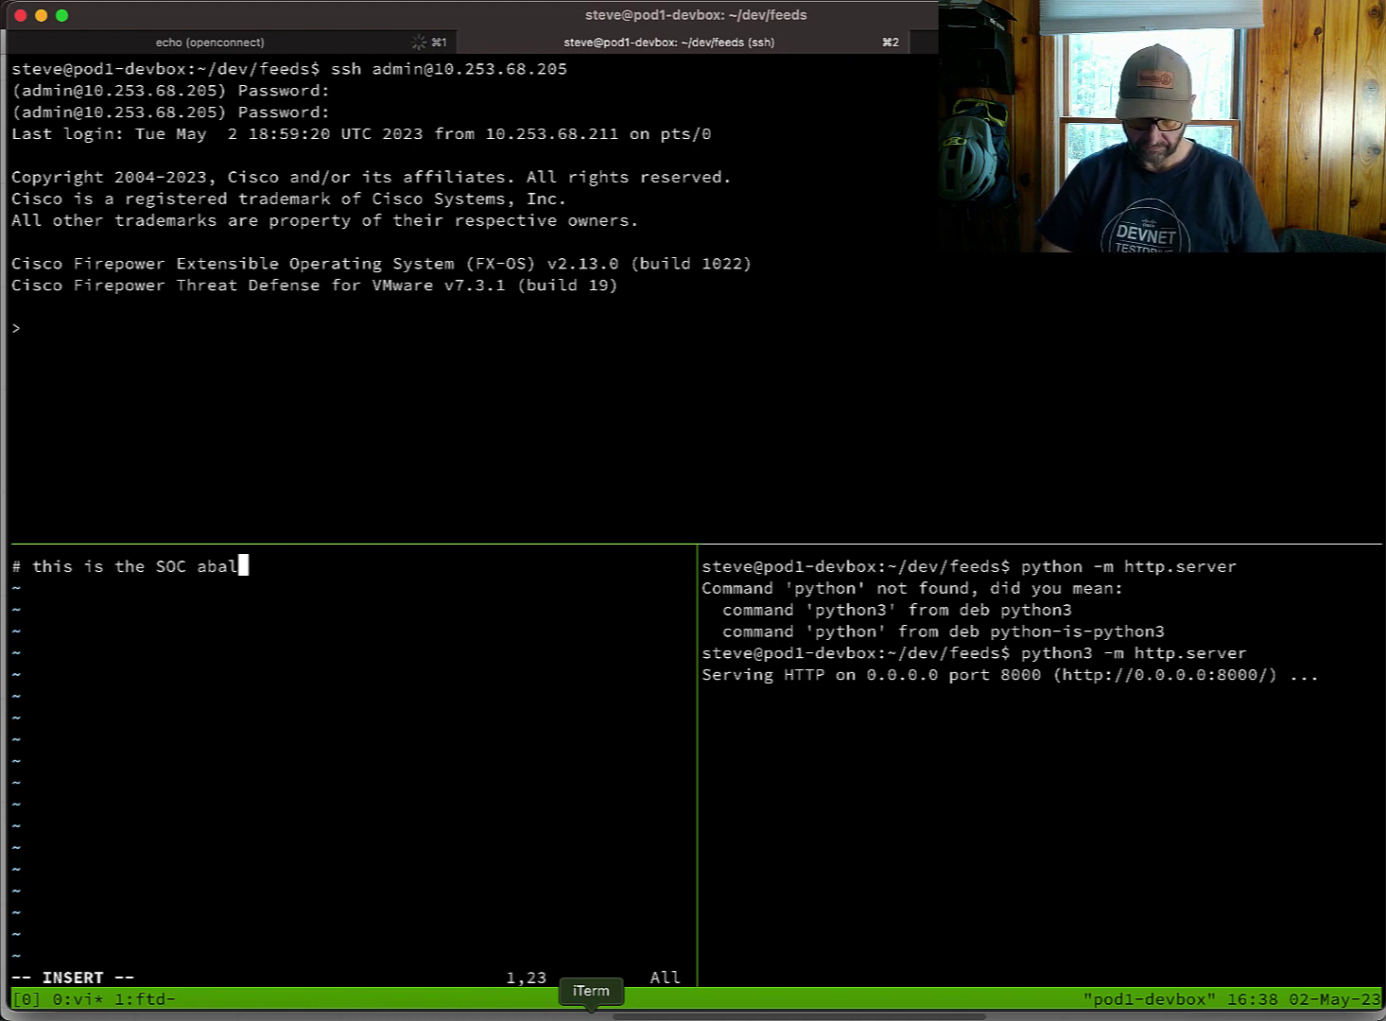
key("BackSpace")
key("BackSpace")
key("BackSpace")
type("nal")
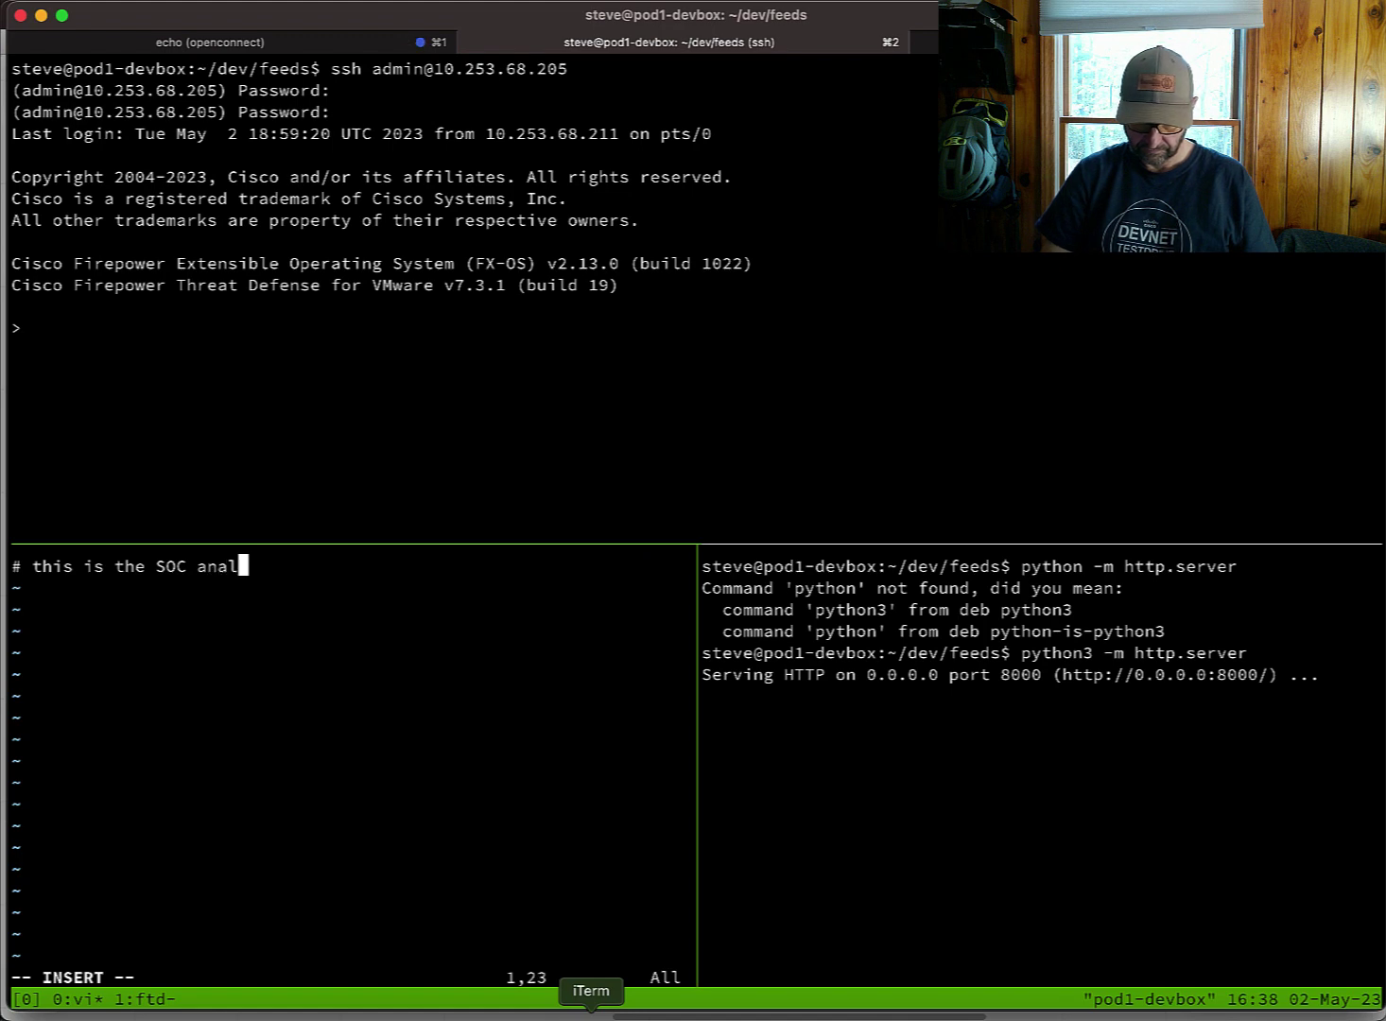
type("yst black")
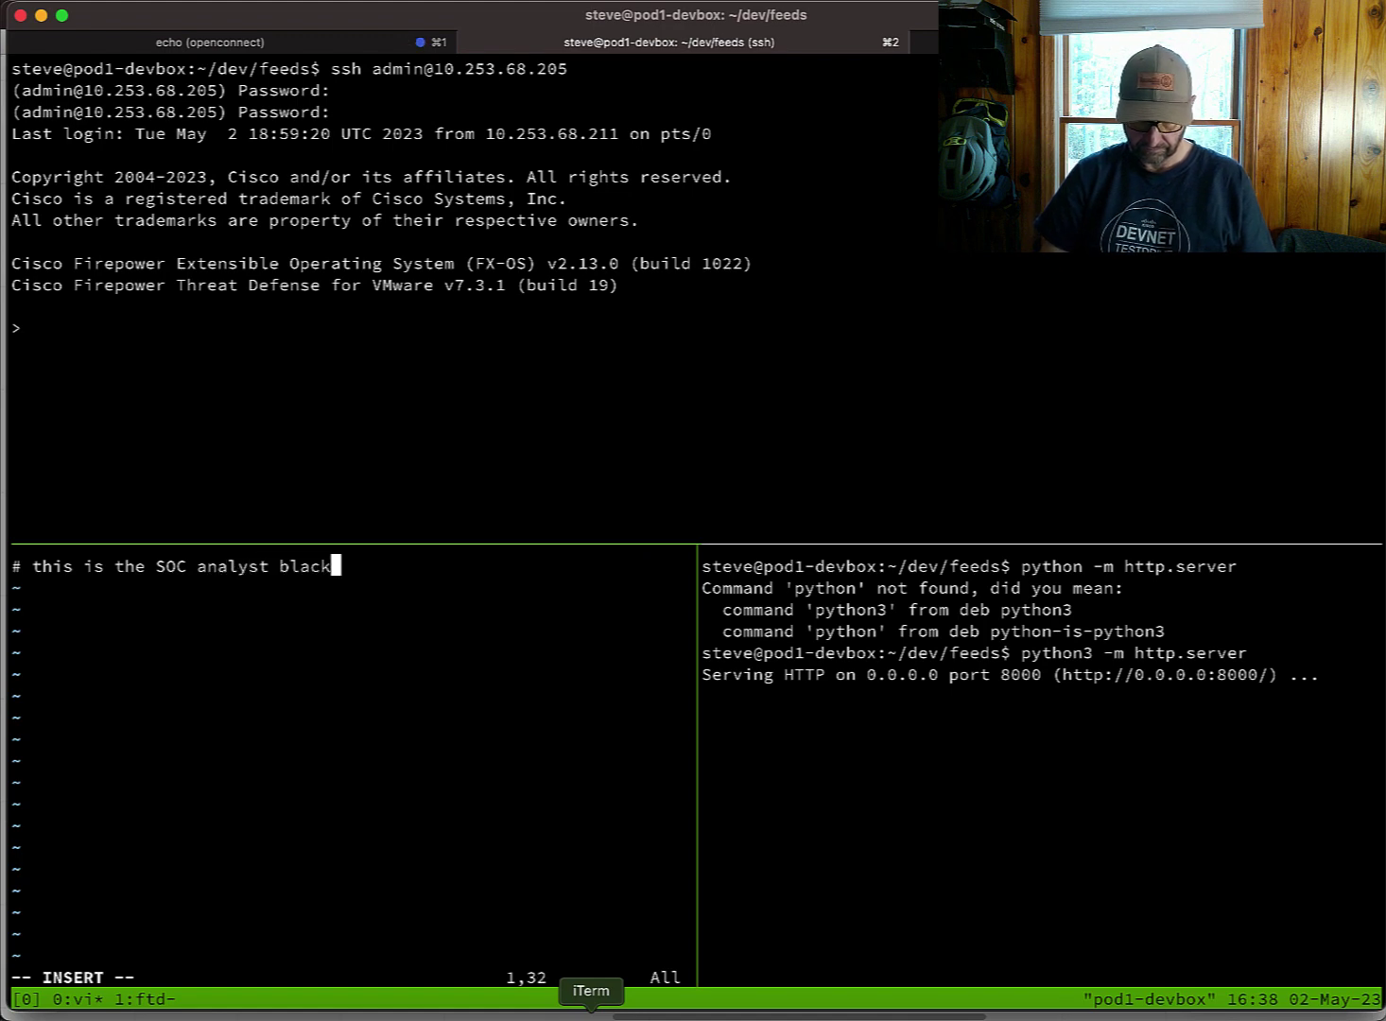
type("list file")
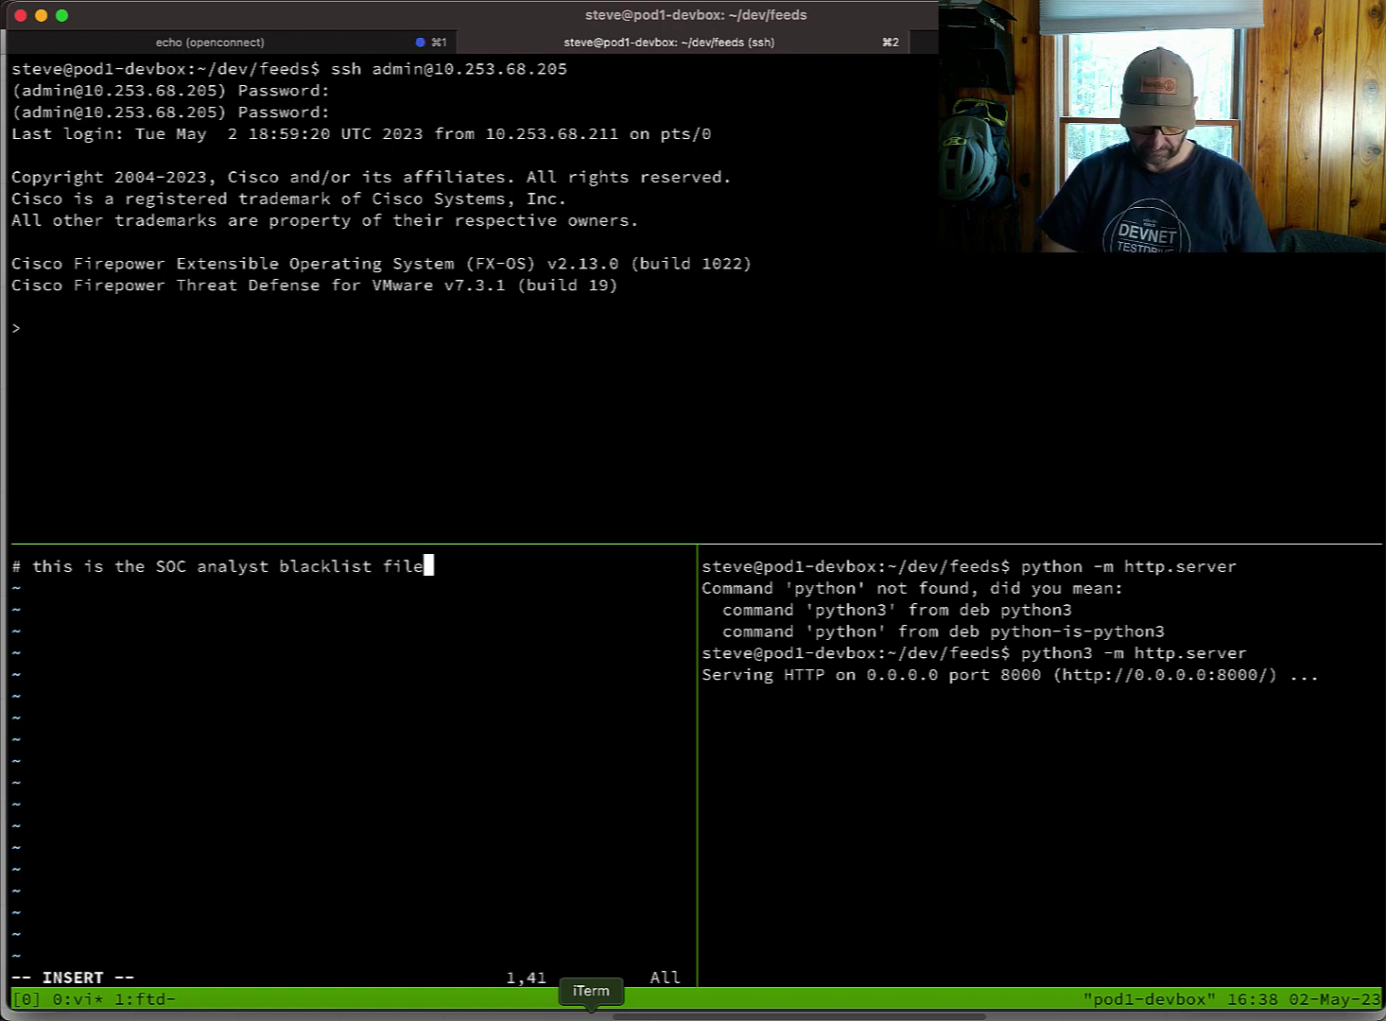
type(".")
key("BackSpace")
type(".")
Leave insert mode and save blacklist.txt, exiting vi with :wq.
key("Escape")
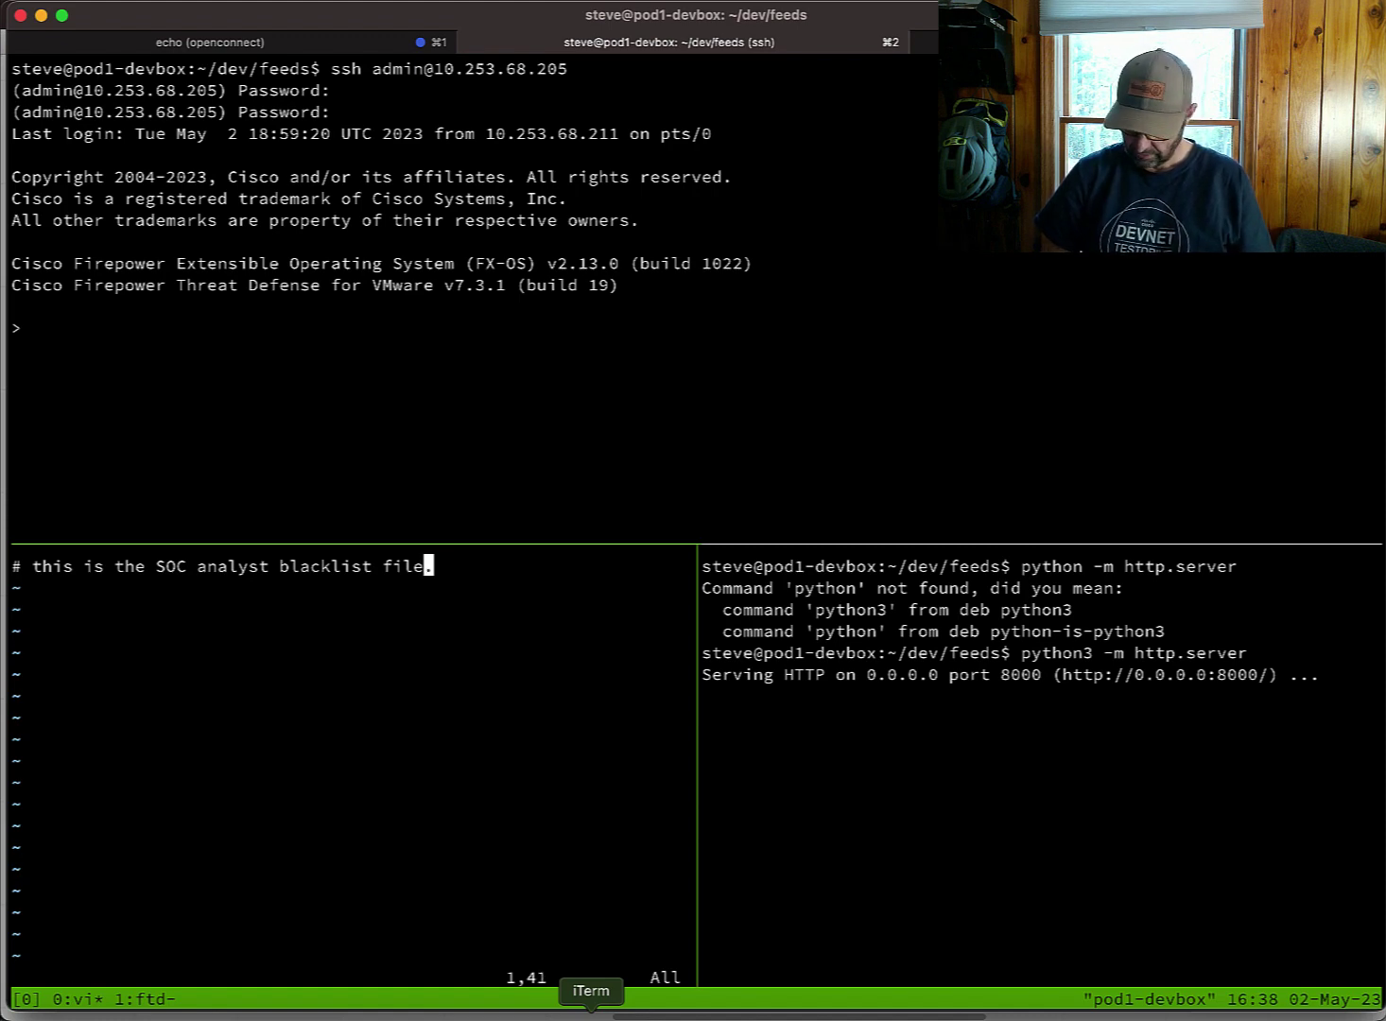
key("Escape")
key("q")
key("colon")
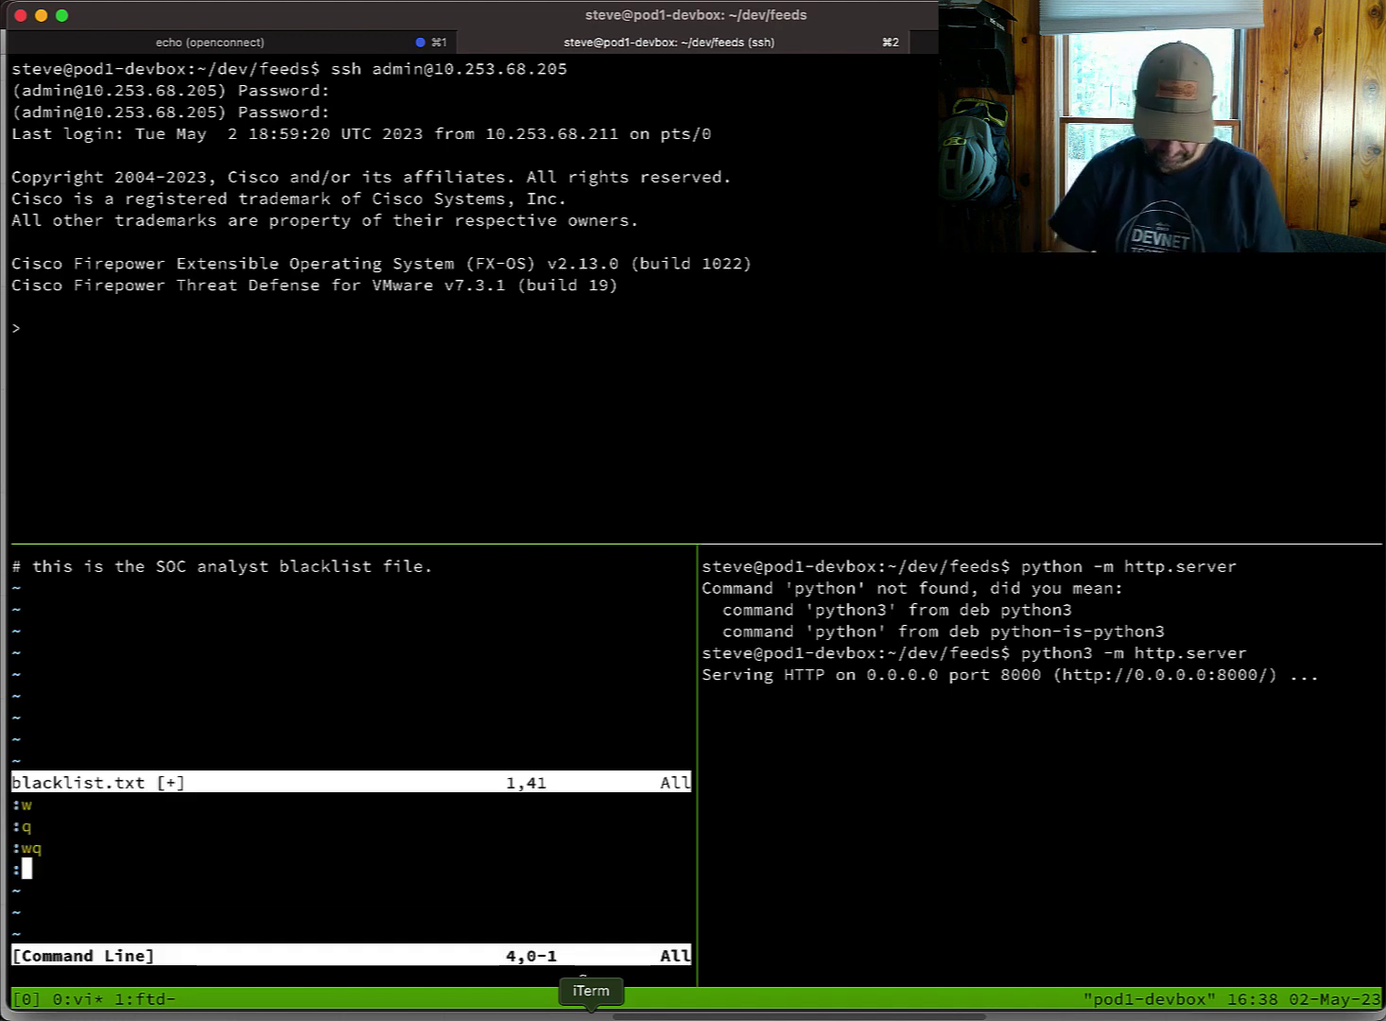
key("q")
key("w")
key("q")
key("ctrl+c")
type(":q")
key("Return")
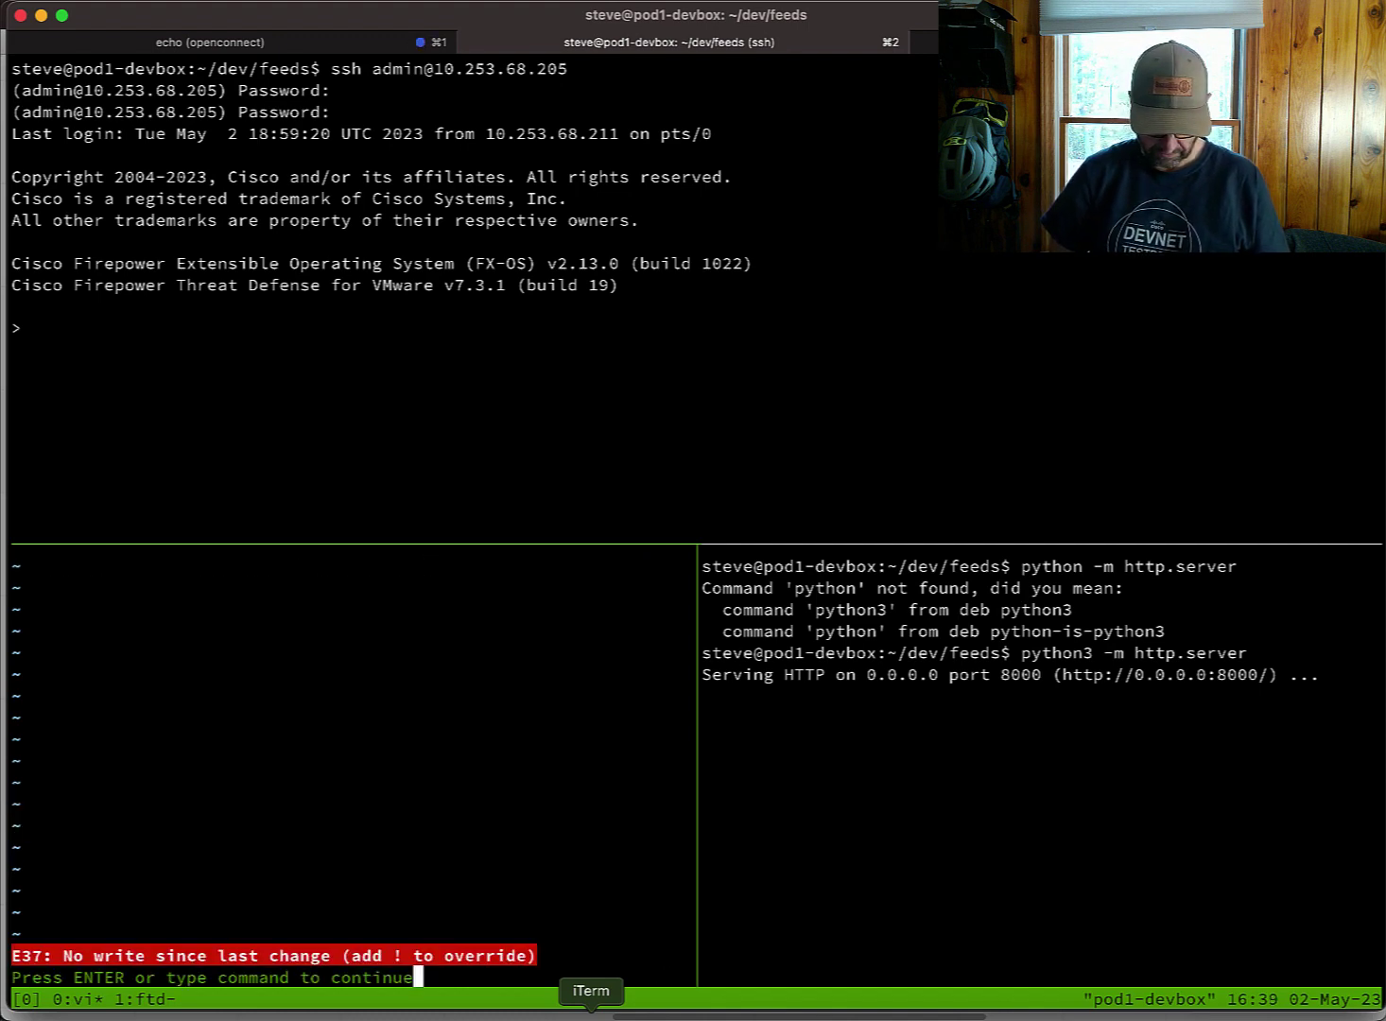
key("Return")
type(":wq")
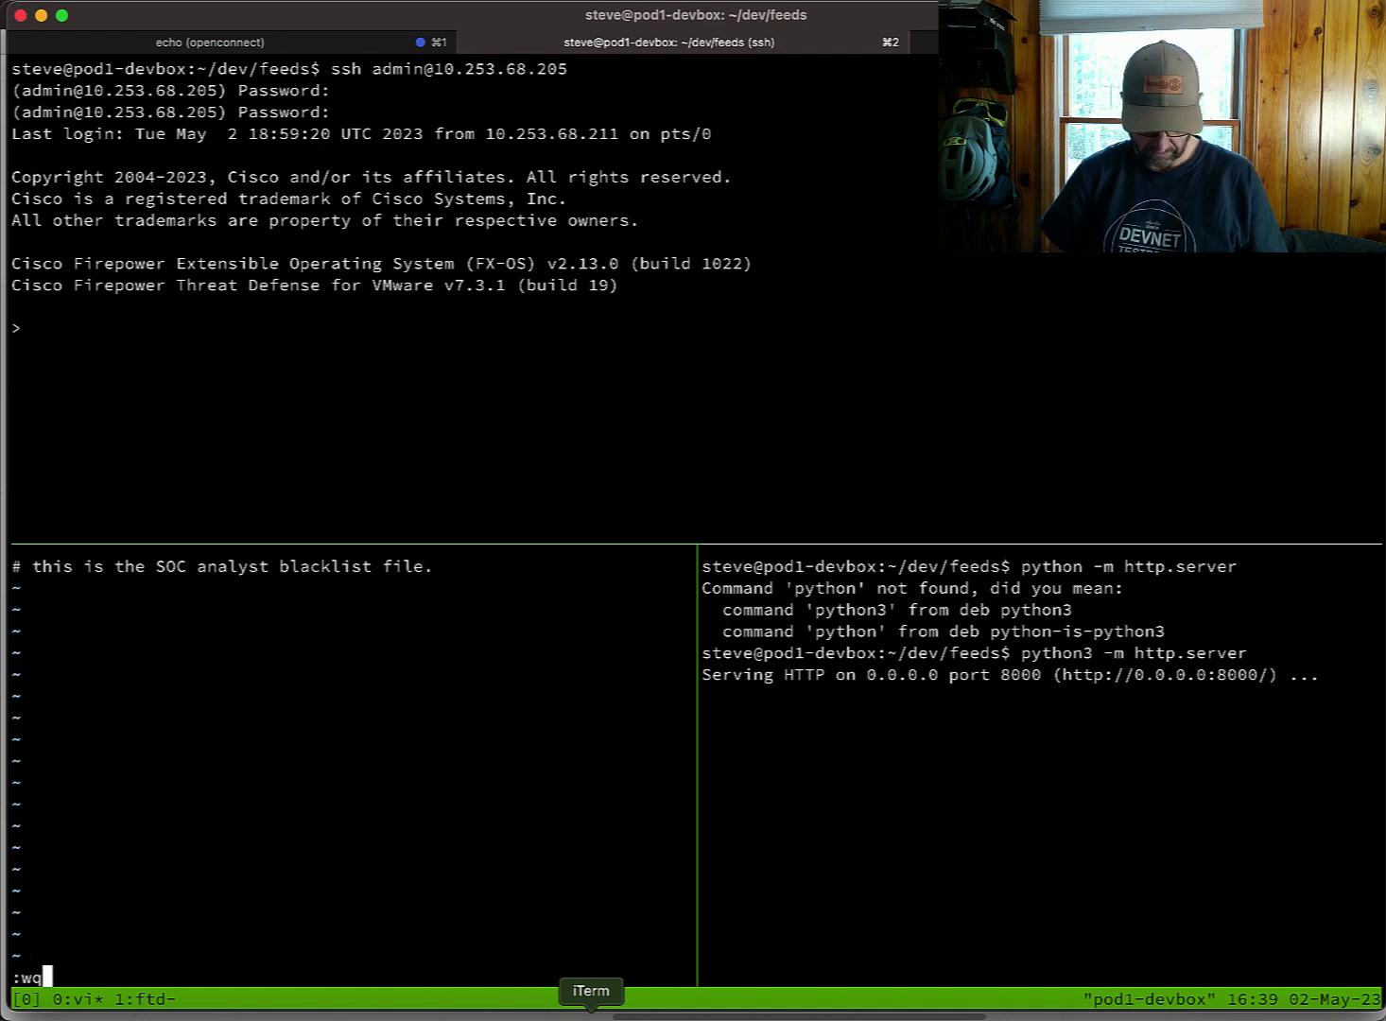
key("Return")
Print blacklist.txt with cat to confirm the comment line.
type("cat bl")
key("Tab")
key("Return")
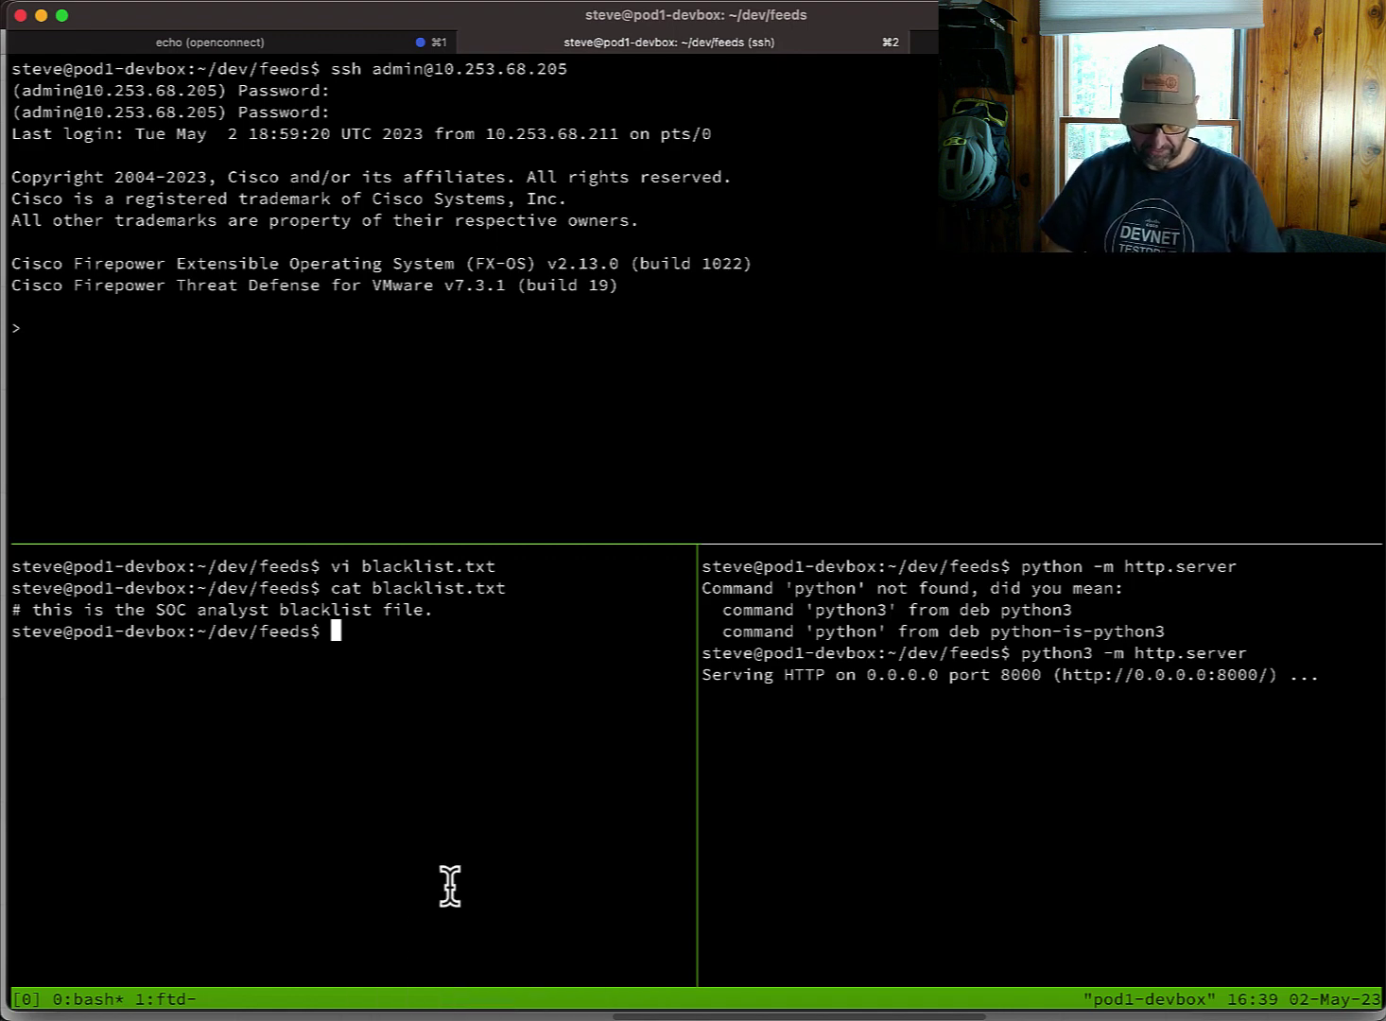
Reopen blacklist.txt in vi and add 1.2.3.4 and 2.3.4.4 on new lines.
key("Up")
key("Up")
key("Return")
key("A")
key("Return")
type("1.2.3")
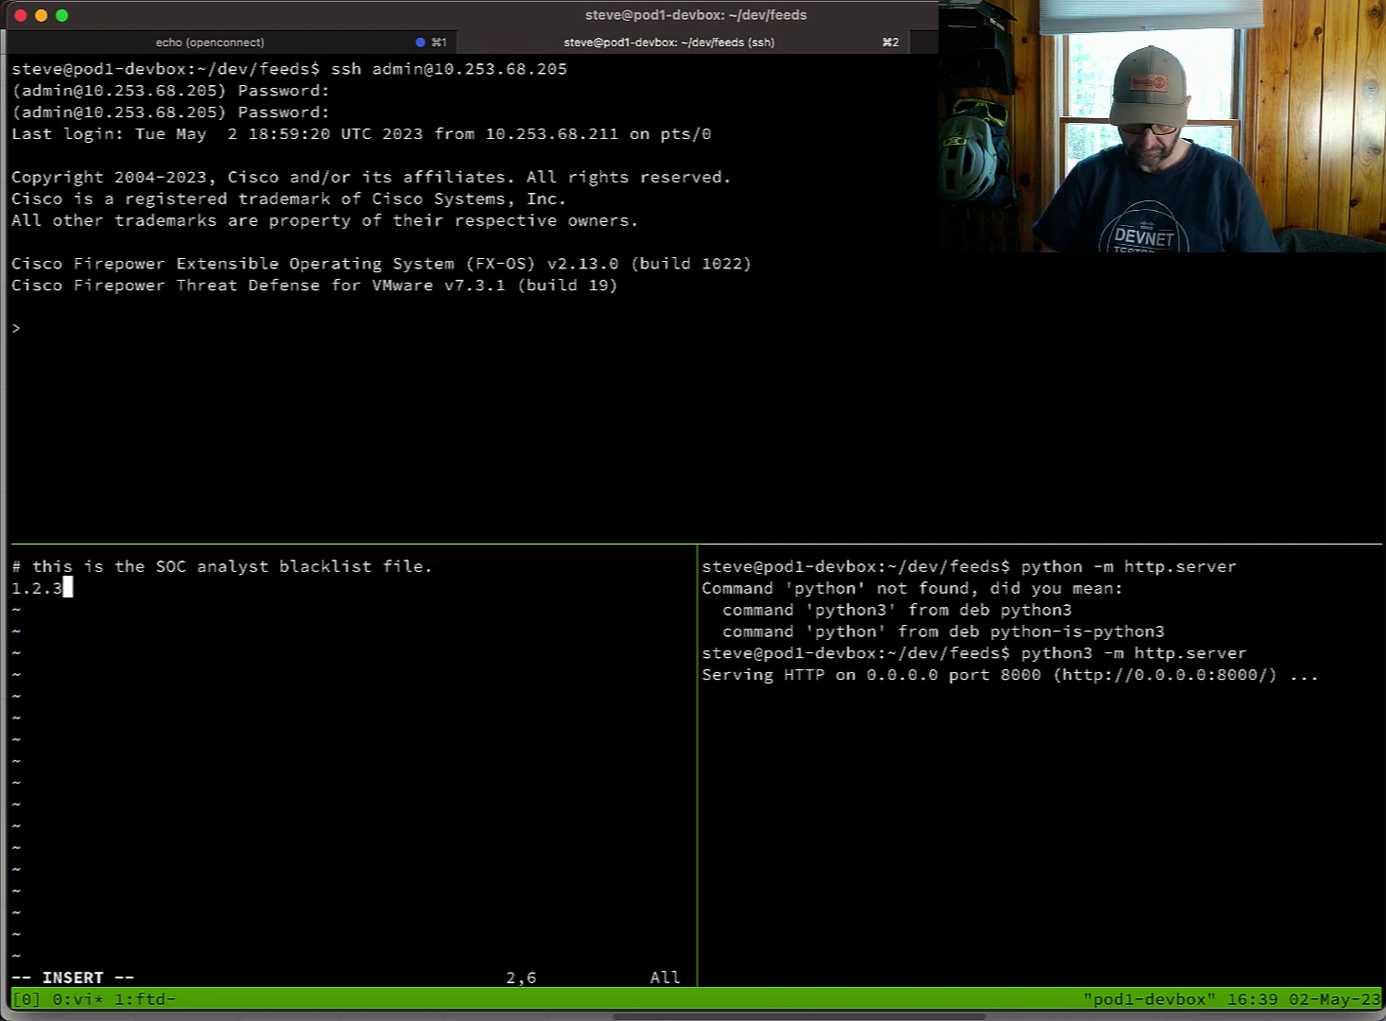
type(".4")
key("Return")
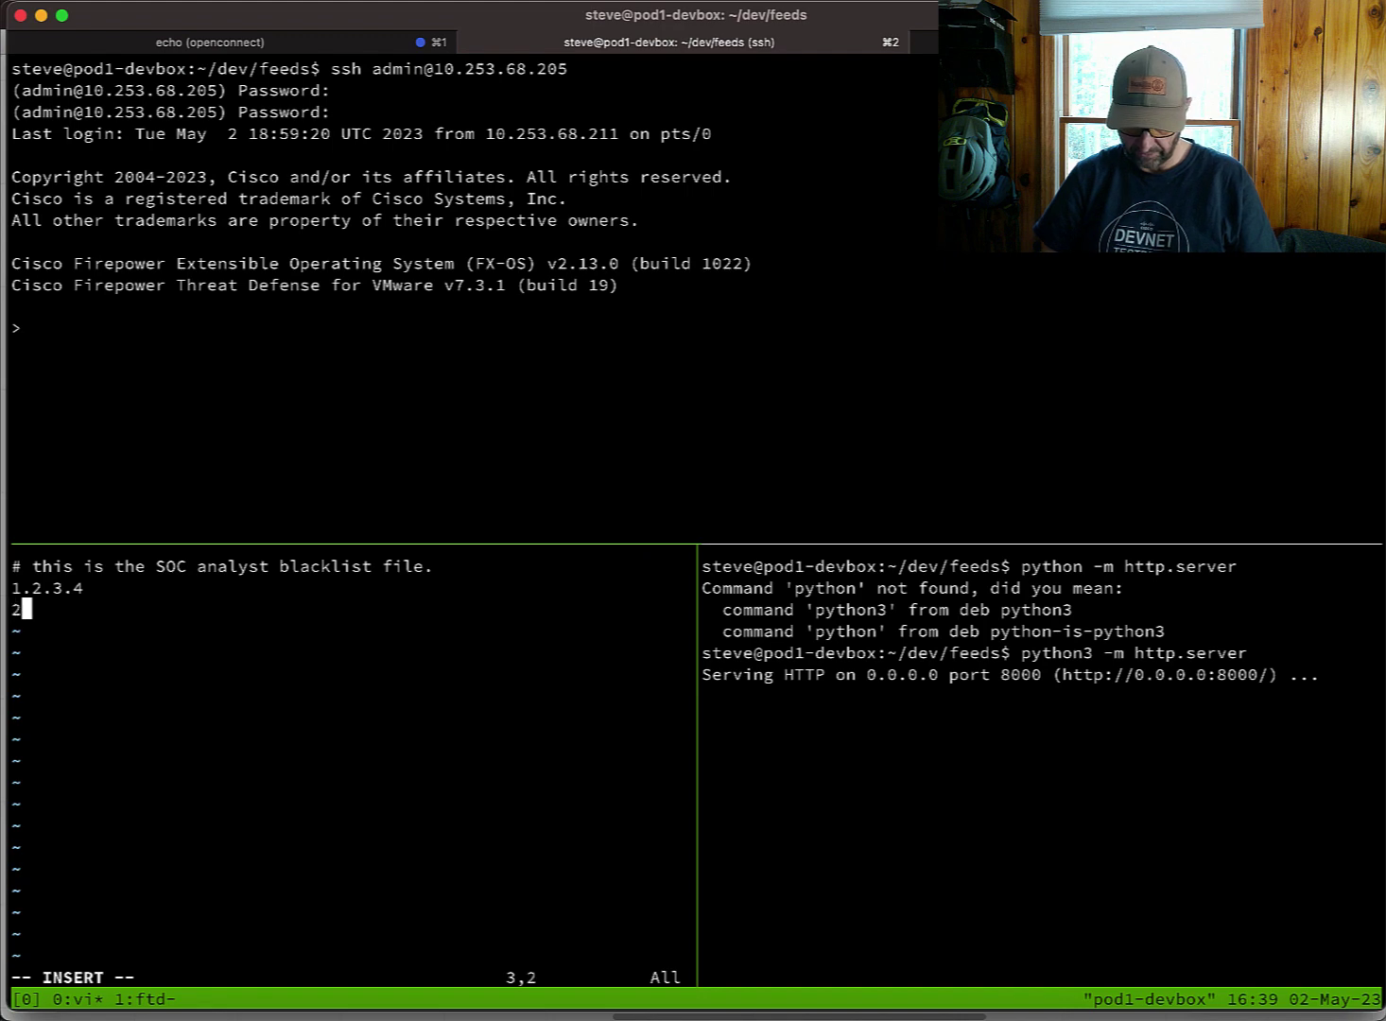
type("2.3.4.4")
Add 3.3.3.3 and 2.2.2.2 on their own lines, then save and quit with :wq.
key("Return")
type("3.3.3.3")
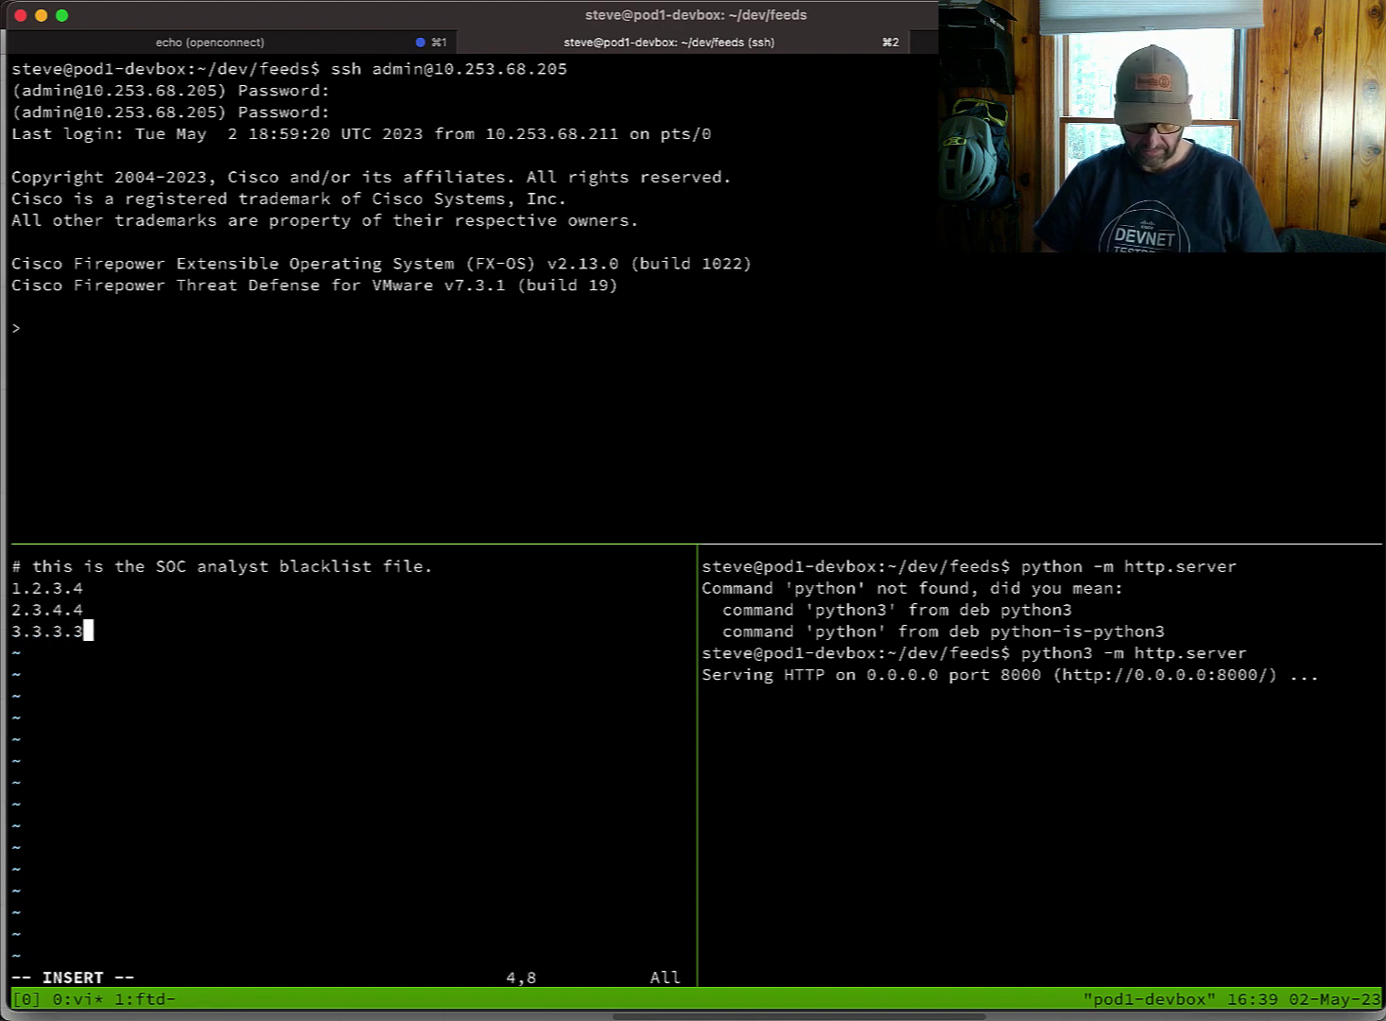
key("Return")
type("2.2.2.2")
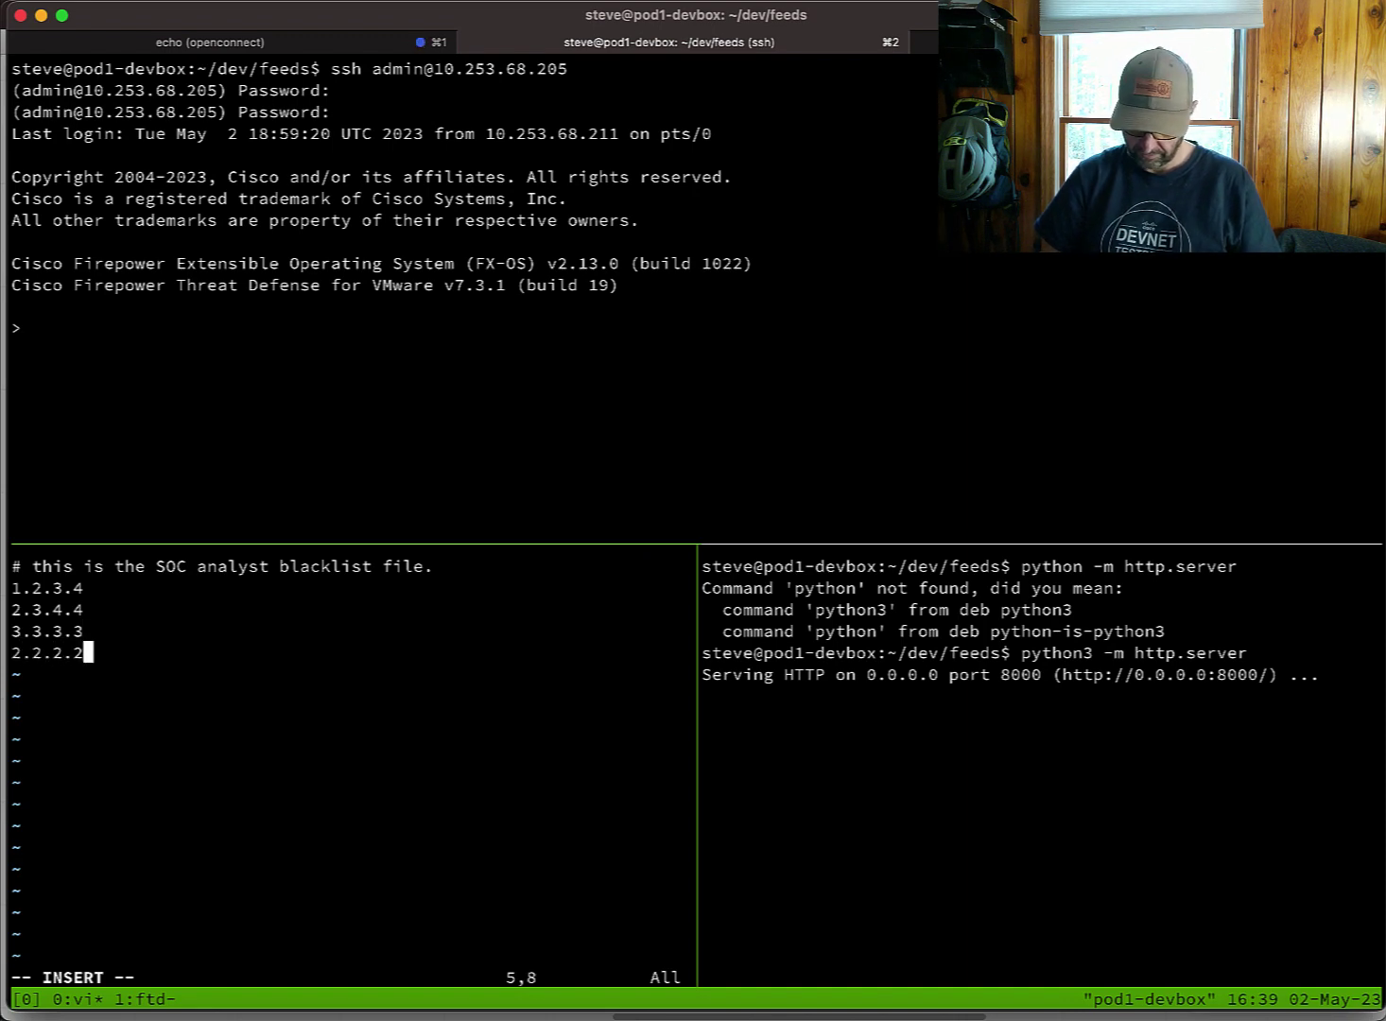
key("Escape")
type(":wq")
key("Return")
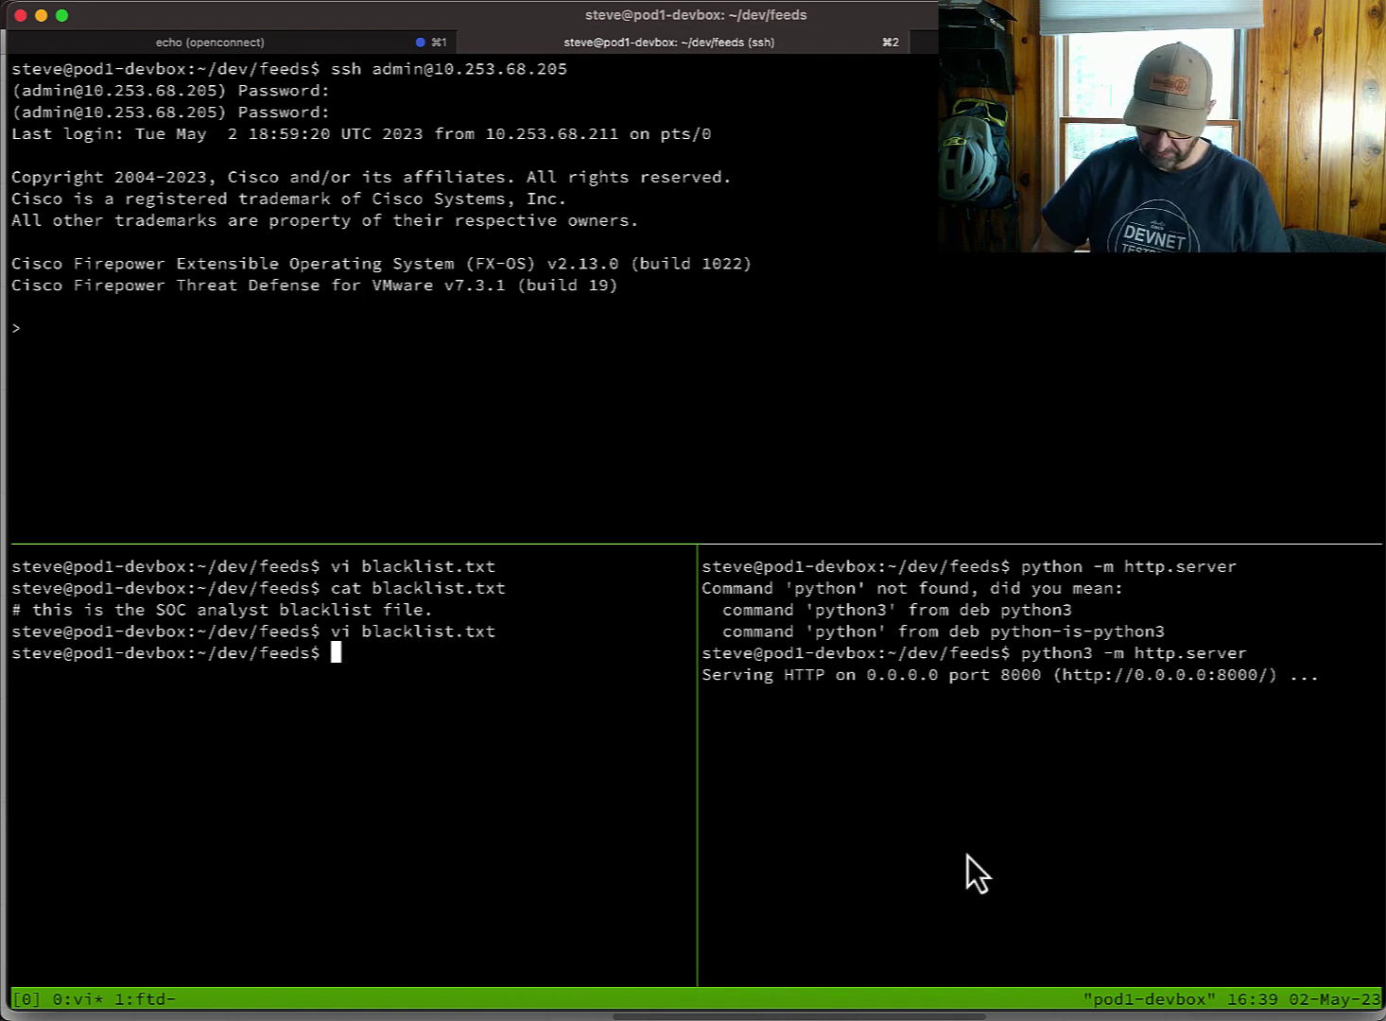
Reload 10.253.68.211:8000/blacklist.txt in the remote Chrome and check the server log in iTerm.
left_click(1054, 1017)
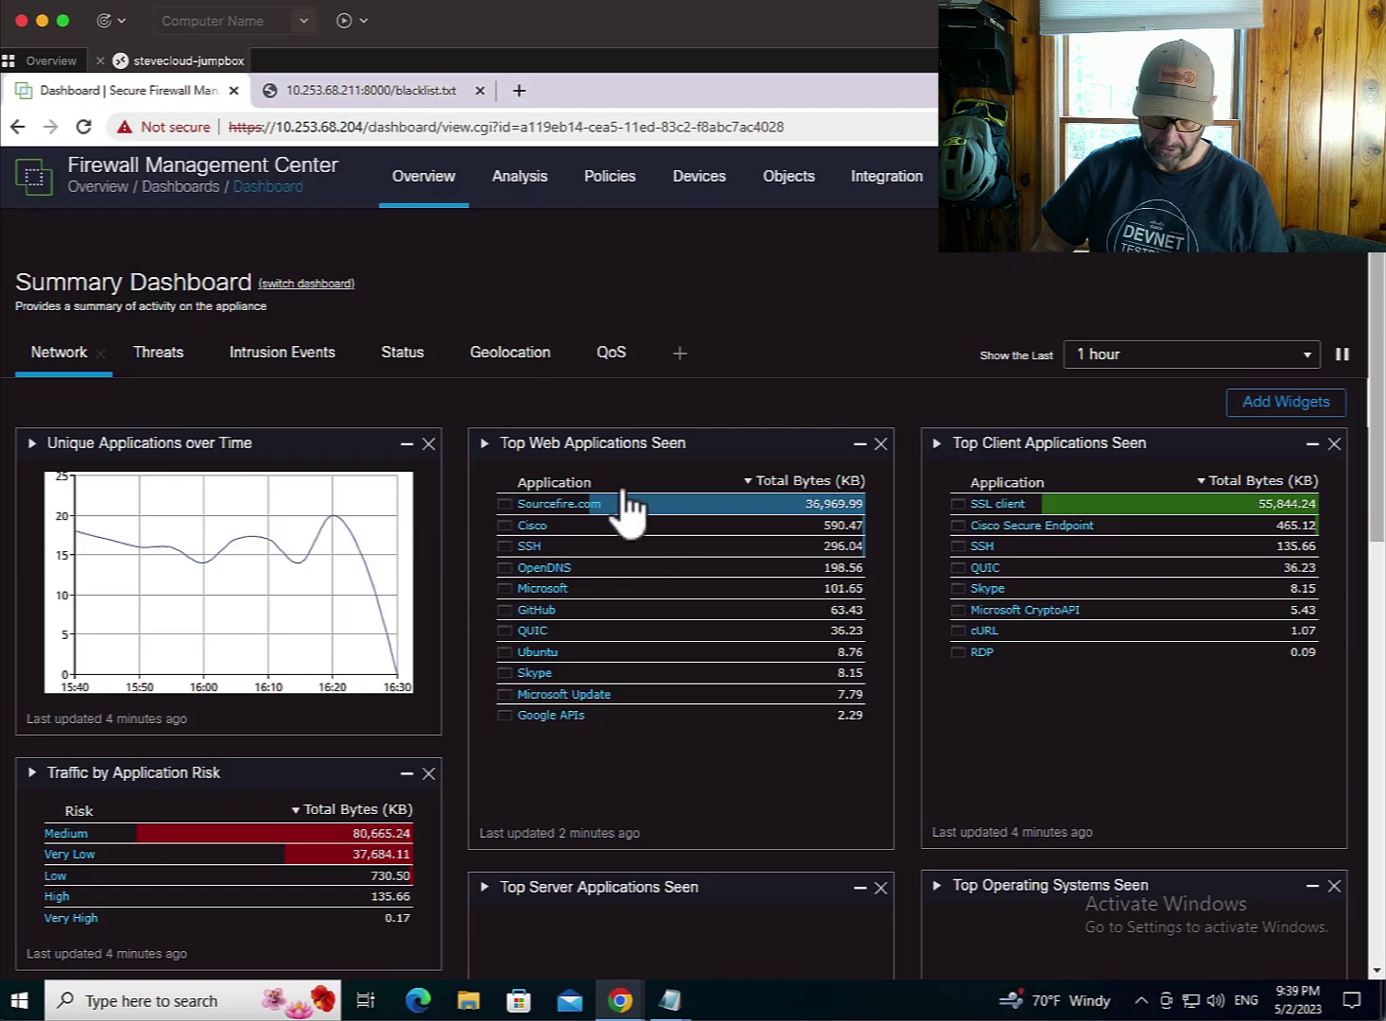
left_click(332, 90)
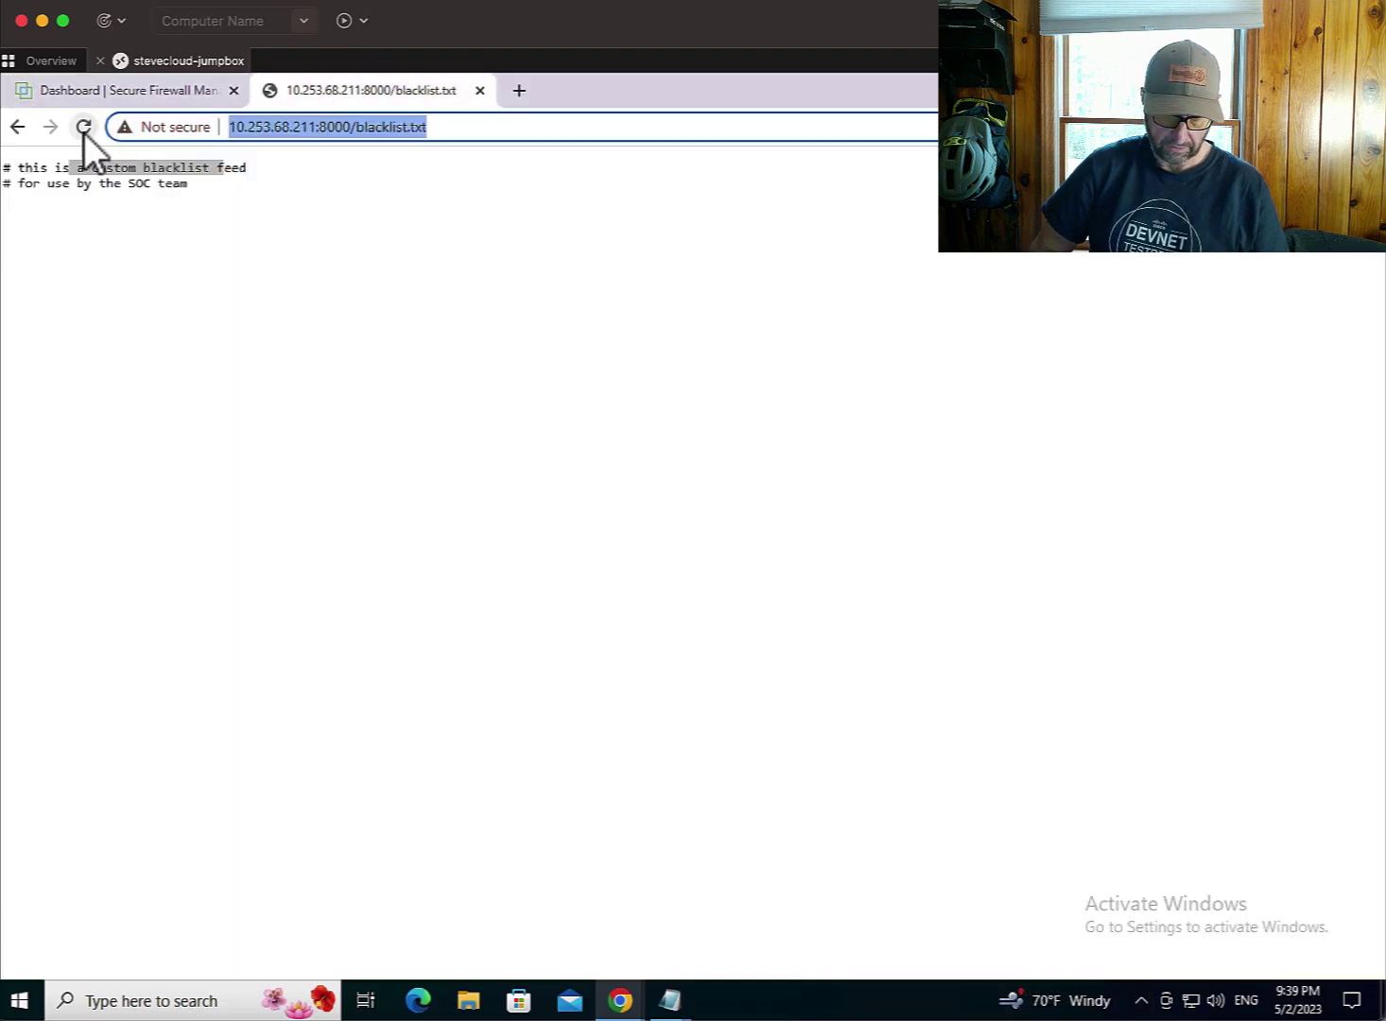
left_click(84, 127)
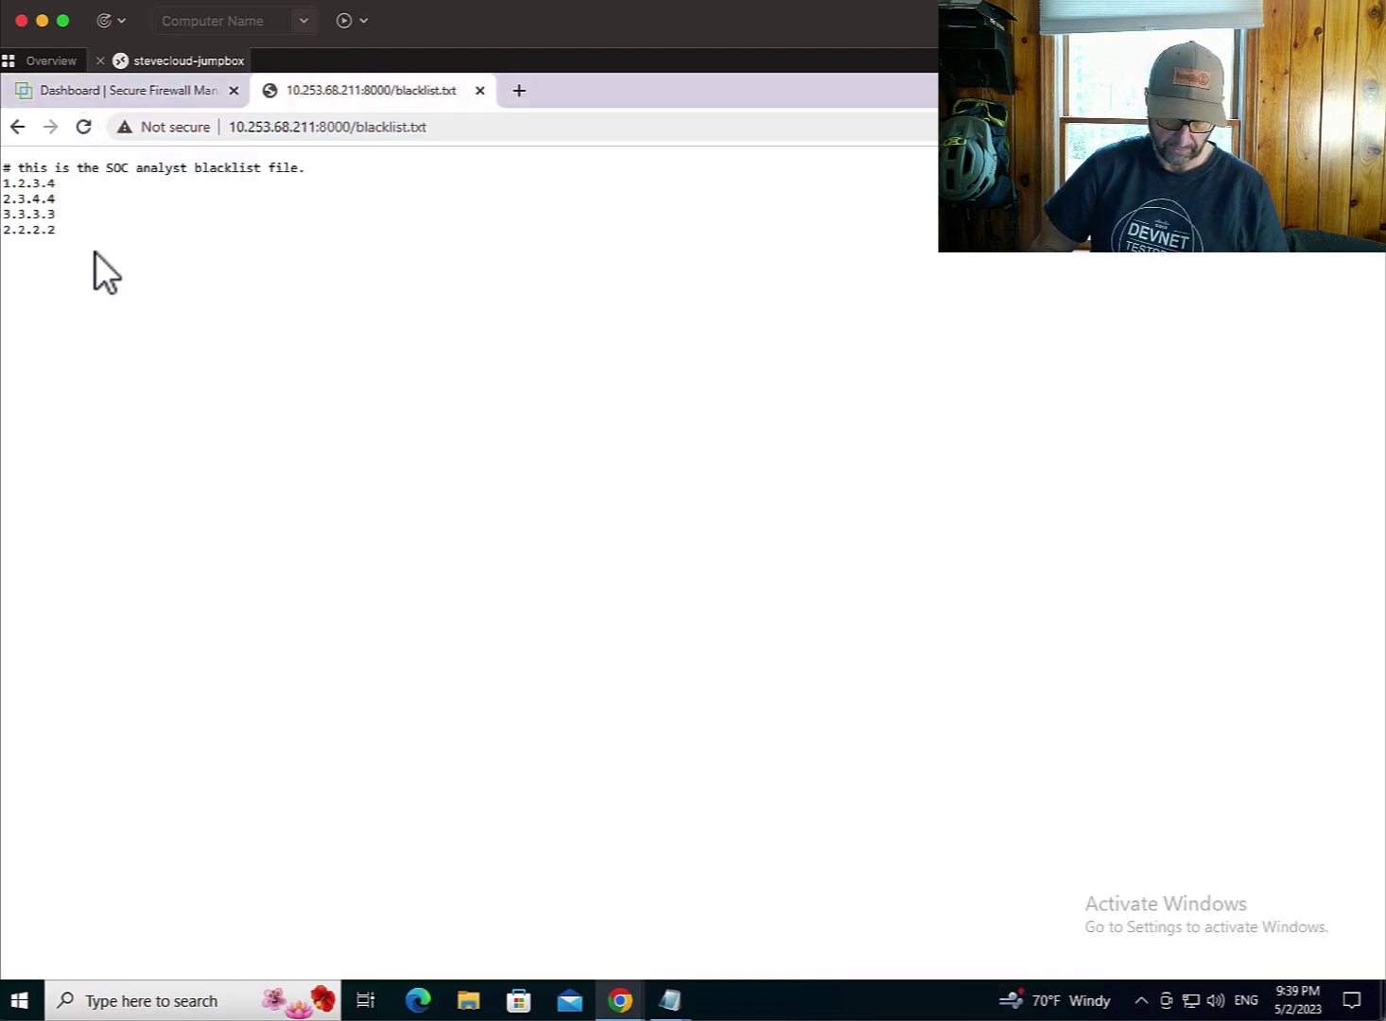
left_click(590, 1004)
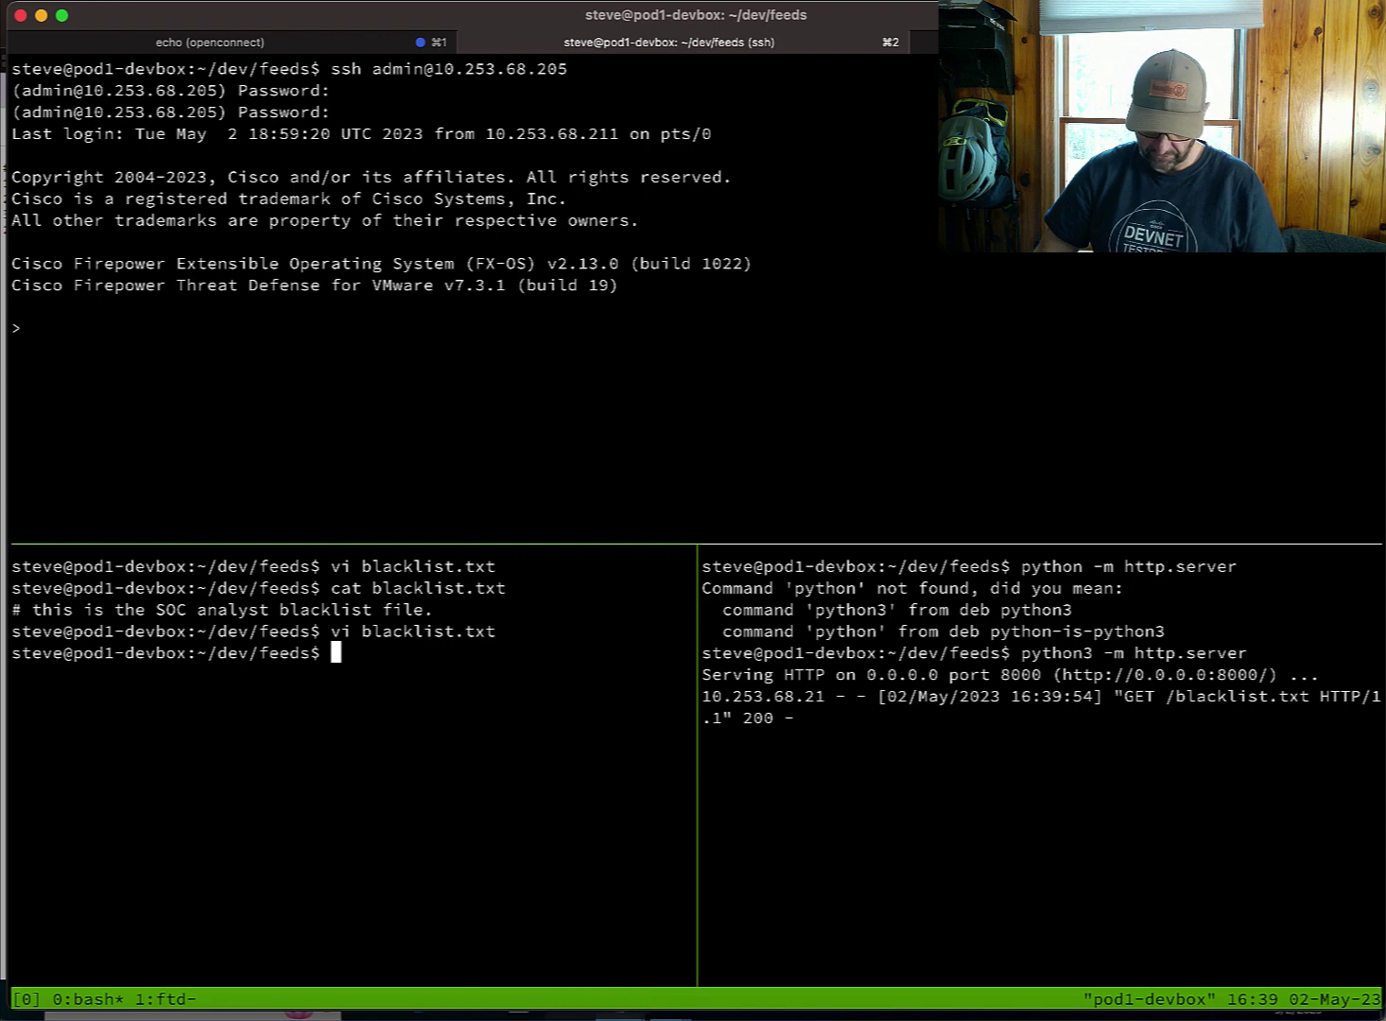
left_click(1052, 1017)
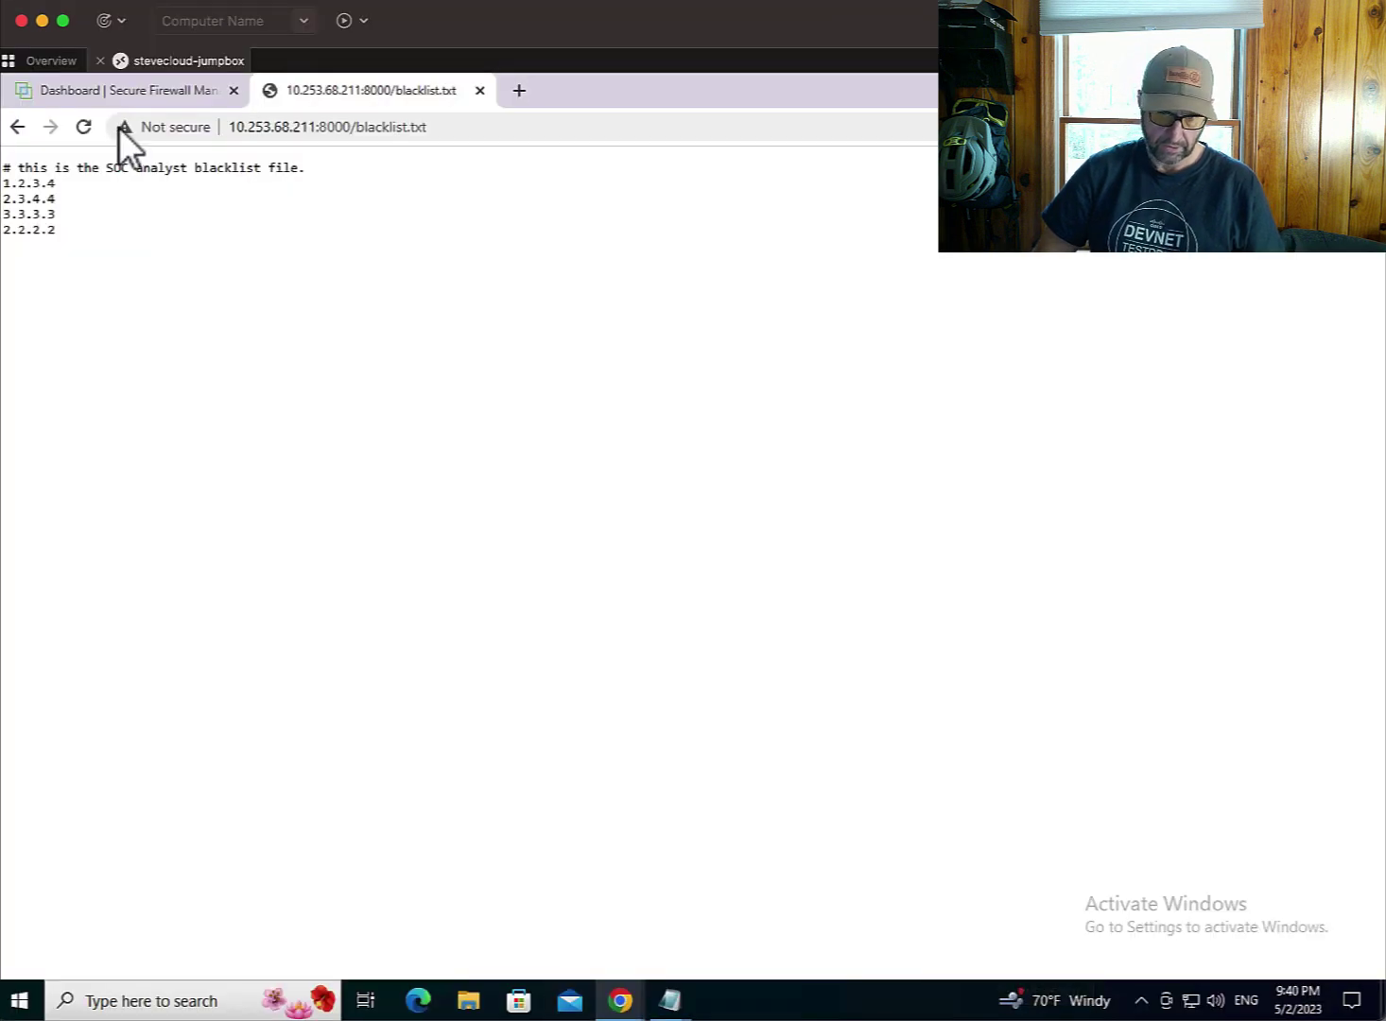
Go to Object Management and open Security Intelligence > Network Lists and Feeds.
left_click(86, 93)
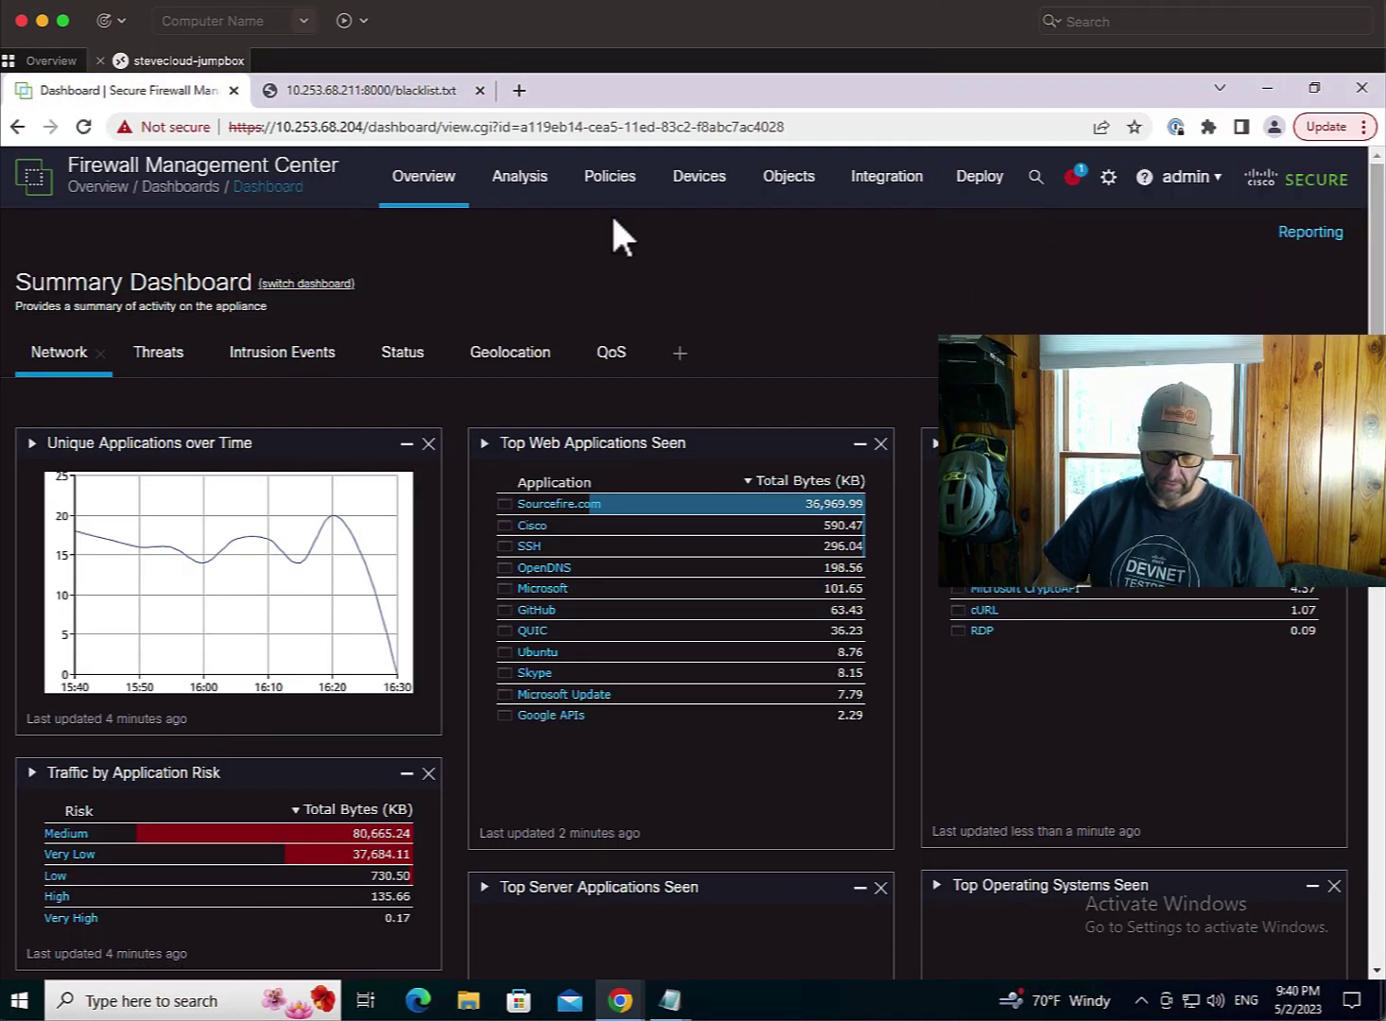
mouse_move(793, 191)
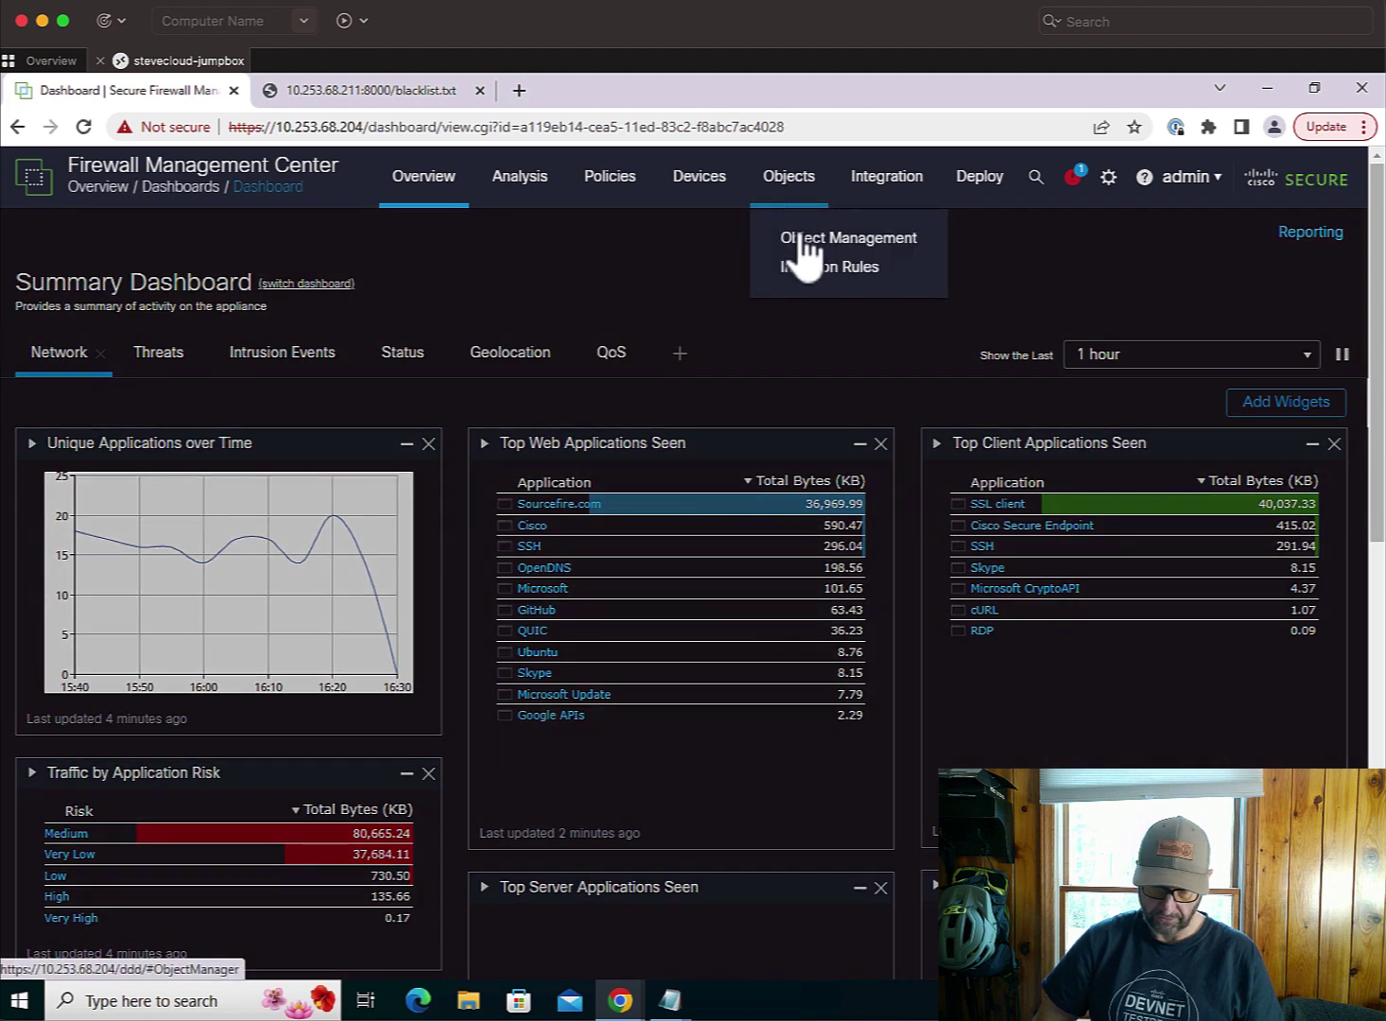
left_click(801, 237)
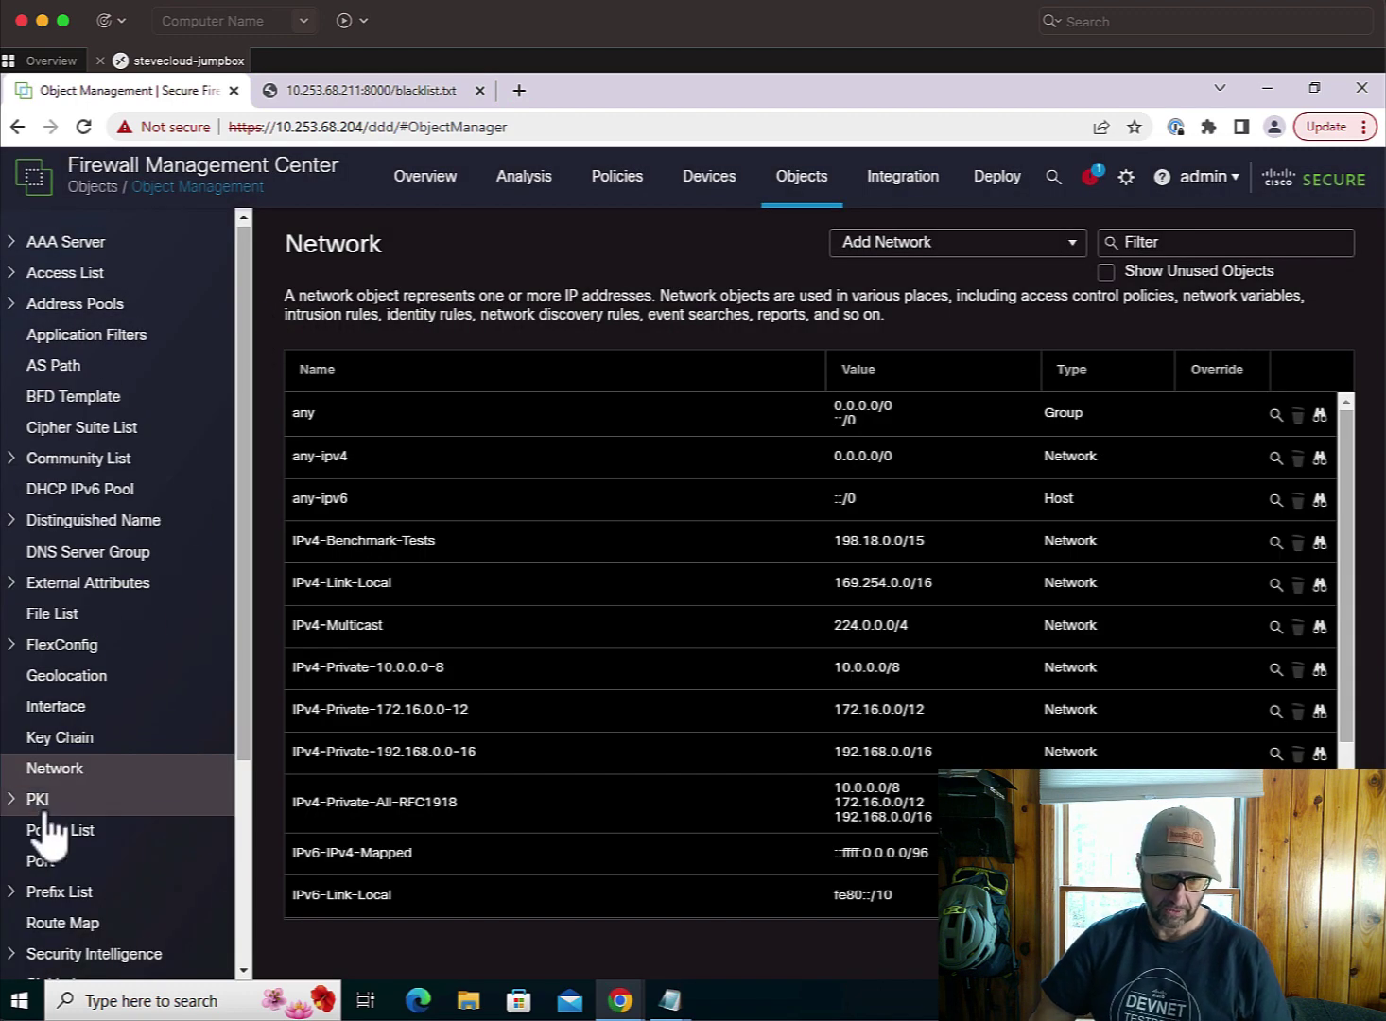
scroll(42, 832, "down", 2)
left_click(15, 845)
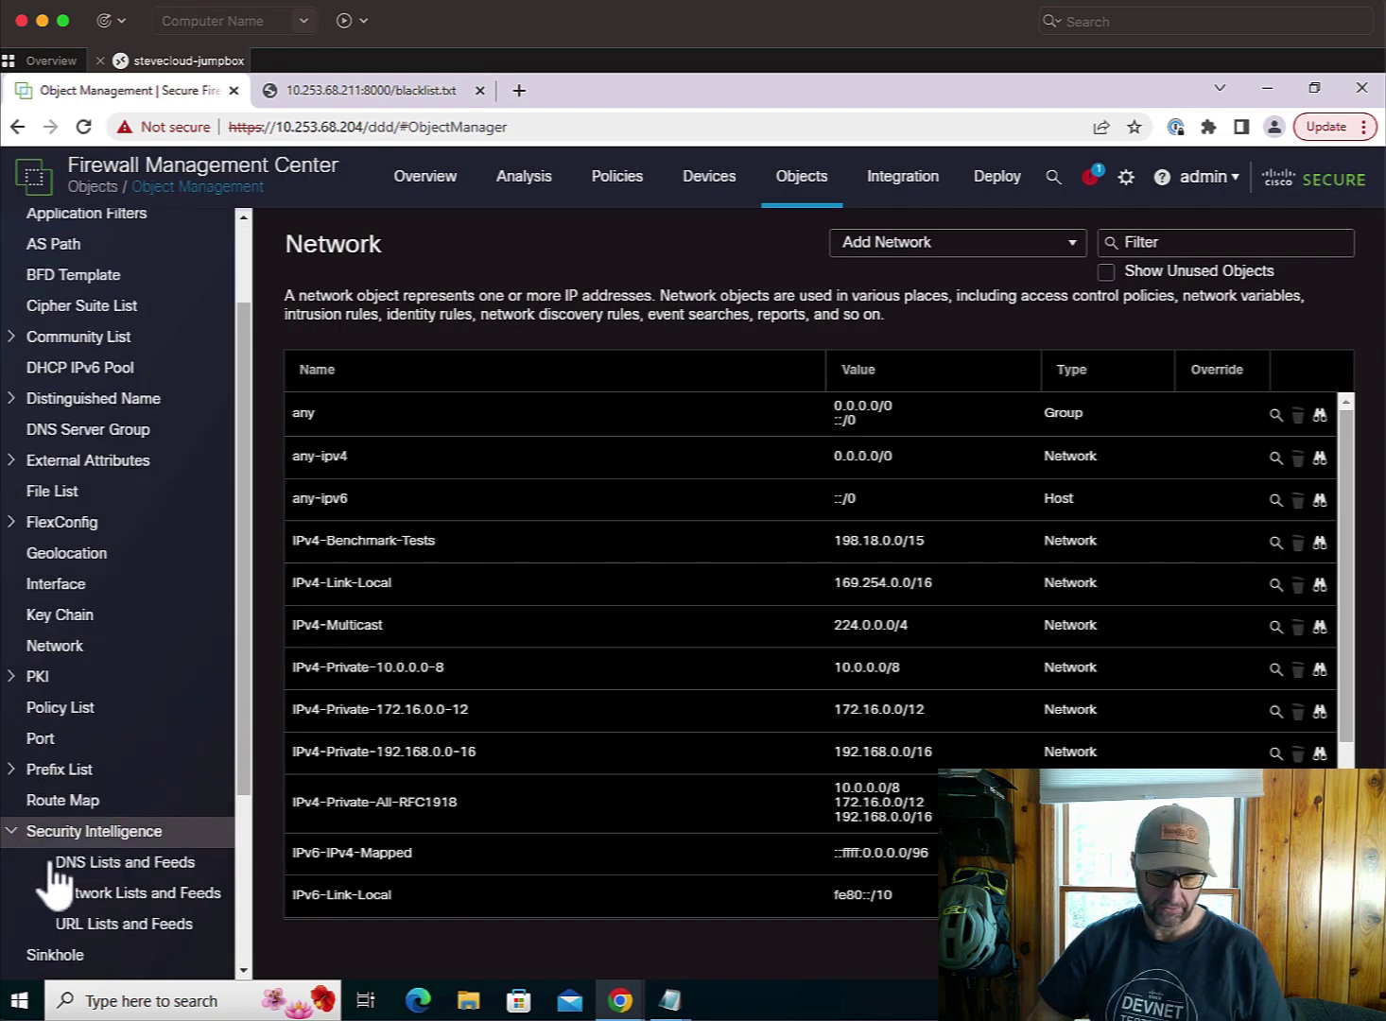
left_click(131, 892)
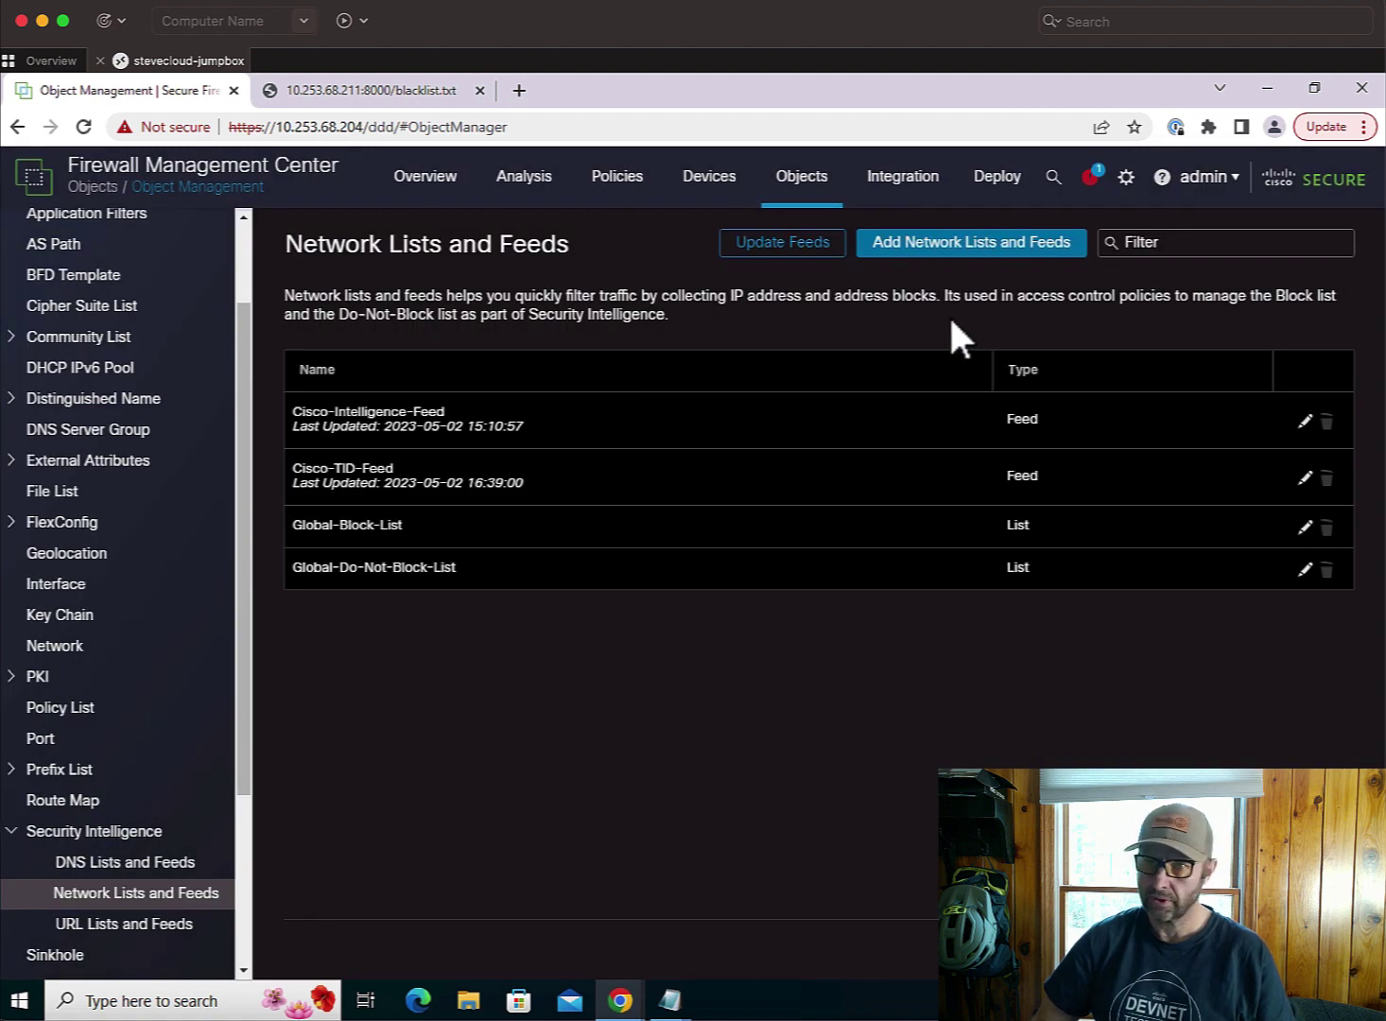
Start a new network list or feed and copy in the blacklist.txt page URL.
left_click(990, 244)
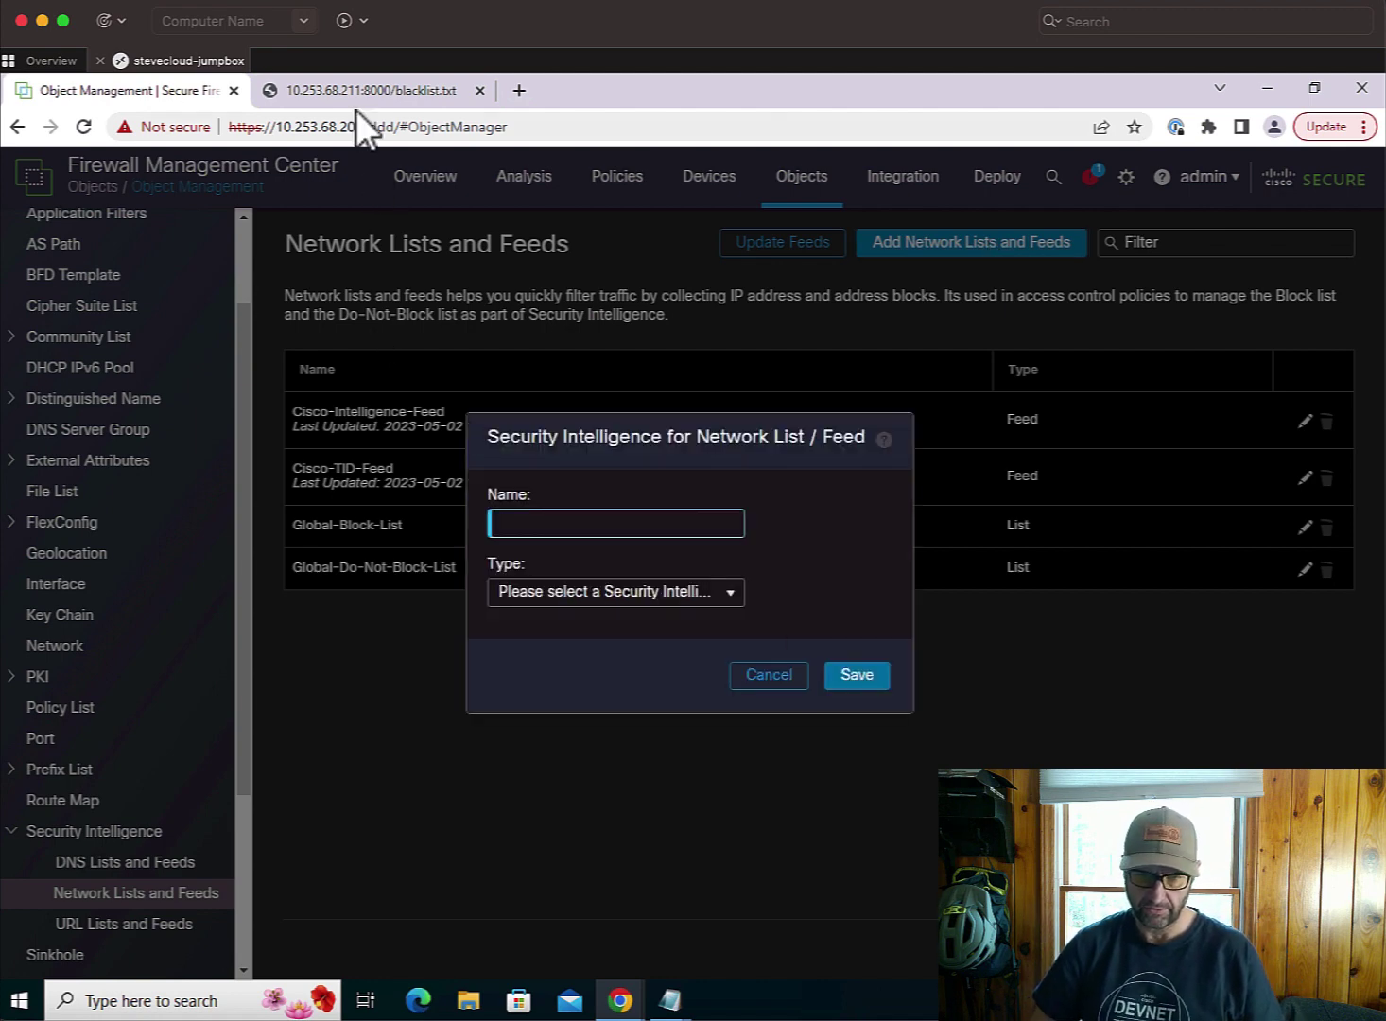
left_click(352, 93)
left_click(317, 127)
key("ctrl+a")
key("ctrl+c")
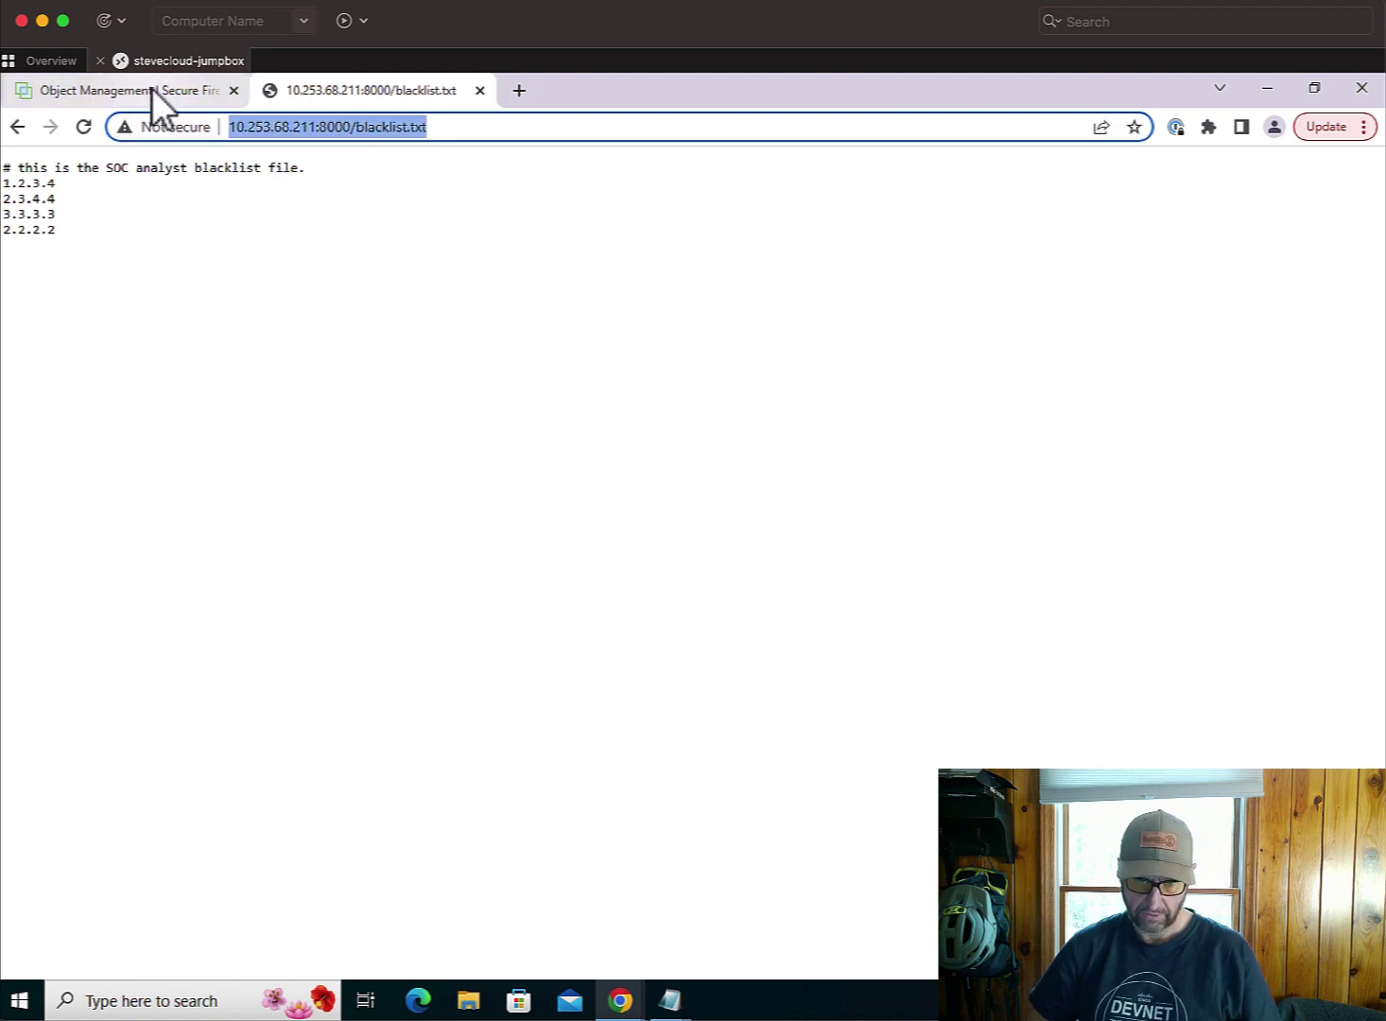
left_click(151, 90)
key("ctrl+v")
Replace the pasted address in the Name field with SOC-Blocklist.
left_click(578, 593)
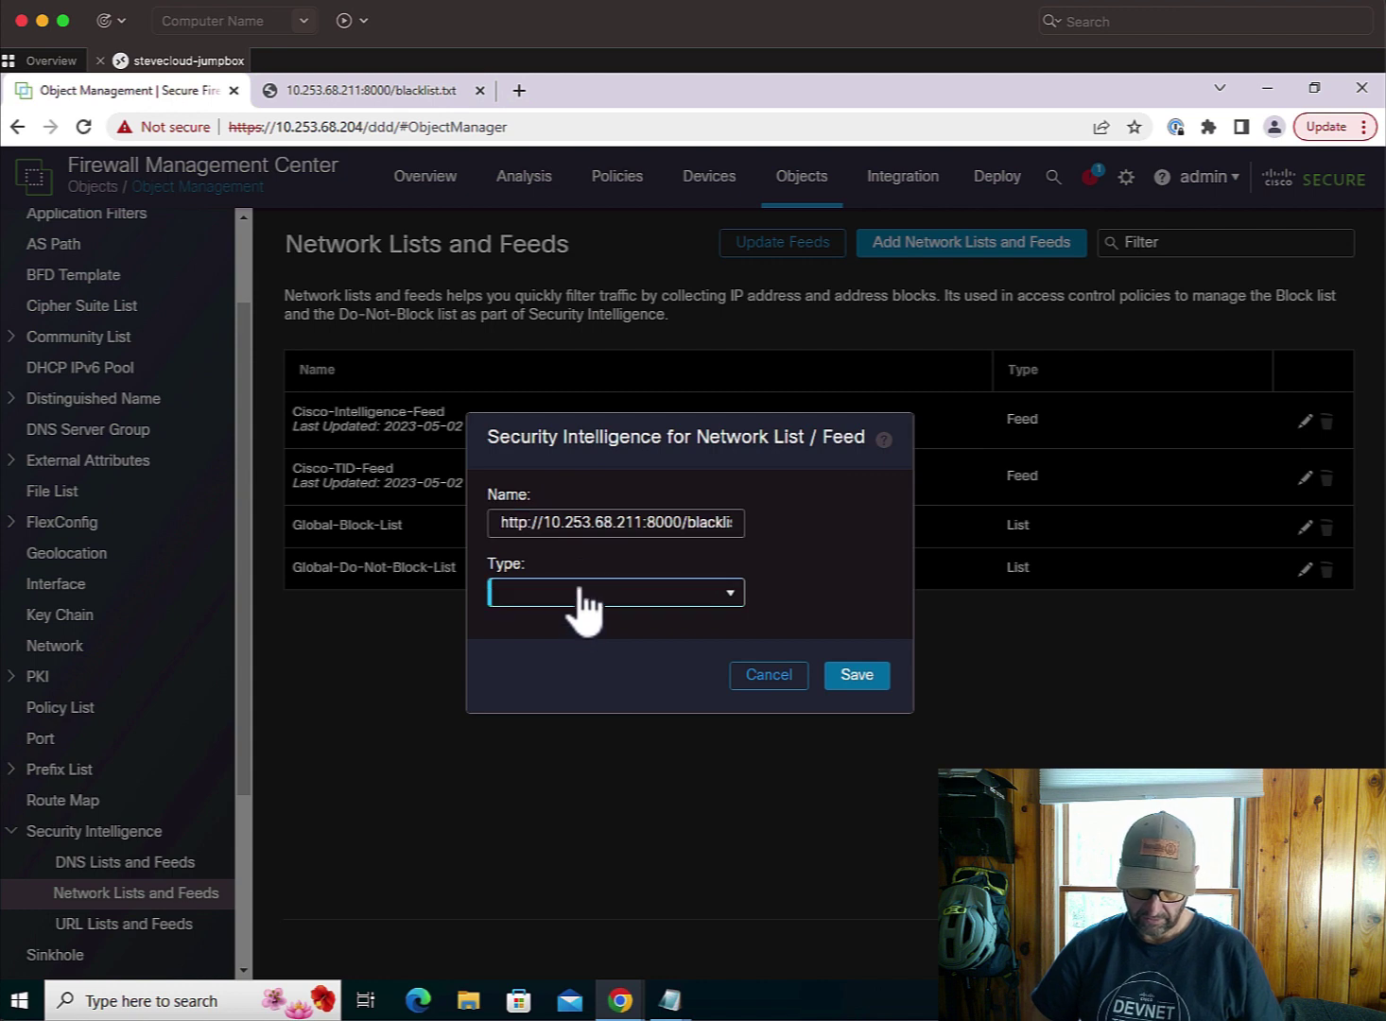
triple_click(571, 522)
type("SOC-Blocklist")
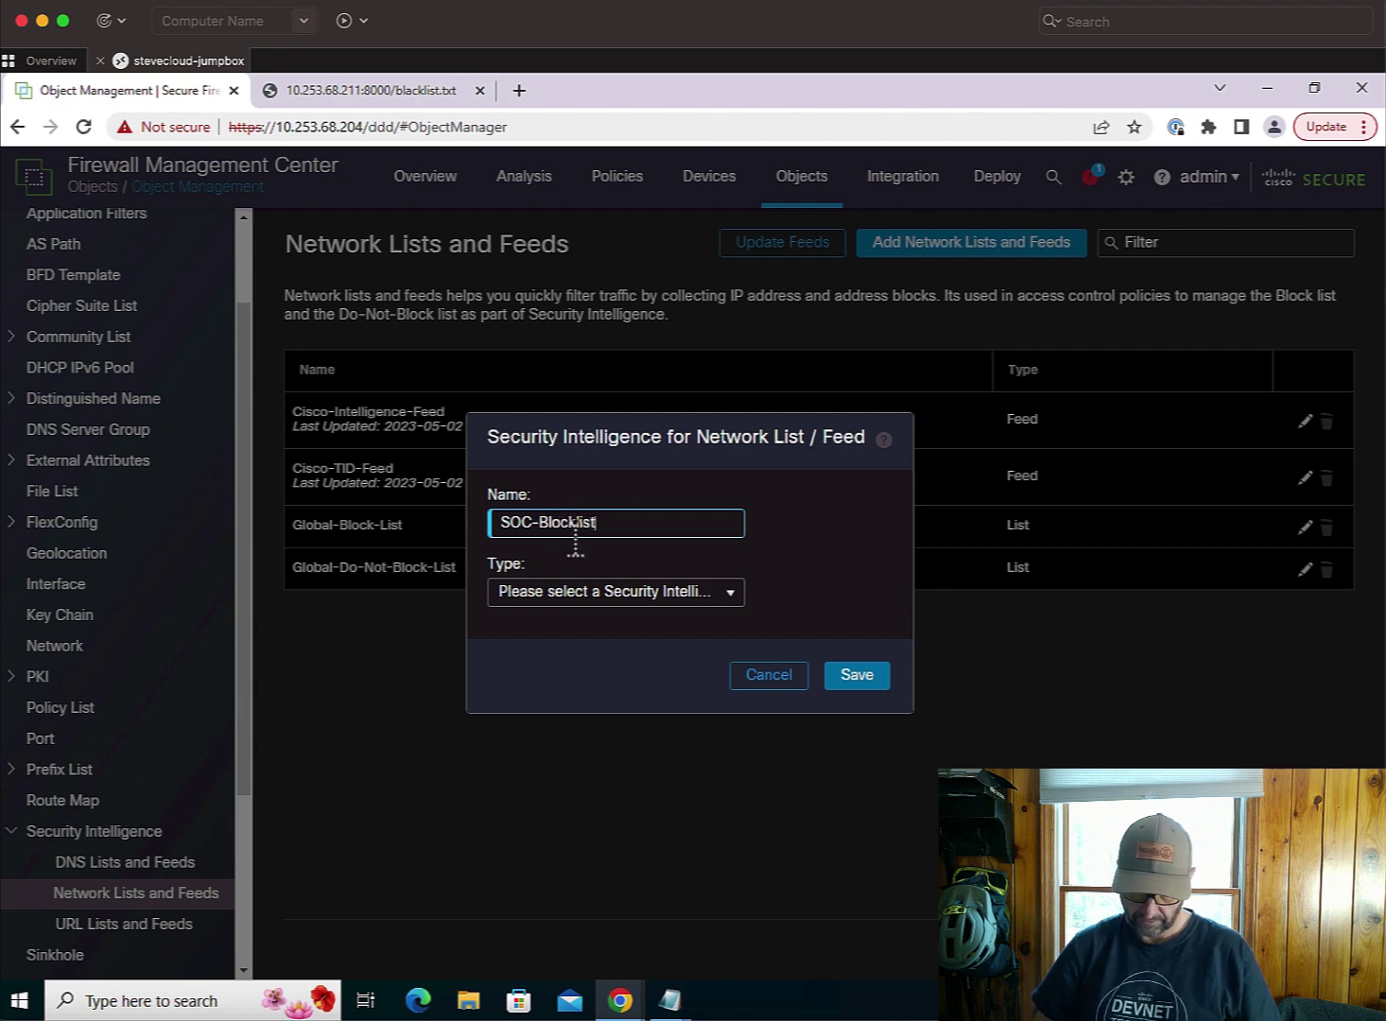
right_click(558, 596)
right_click(516, 588)
left_click(507, 591)
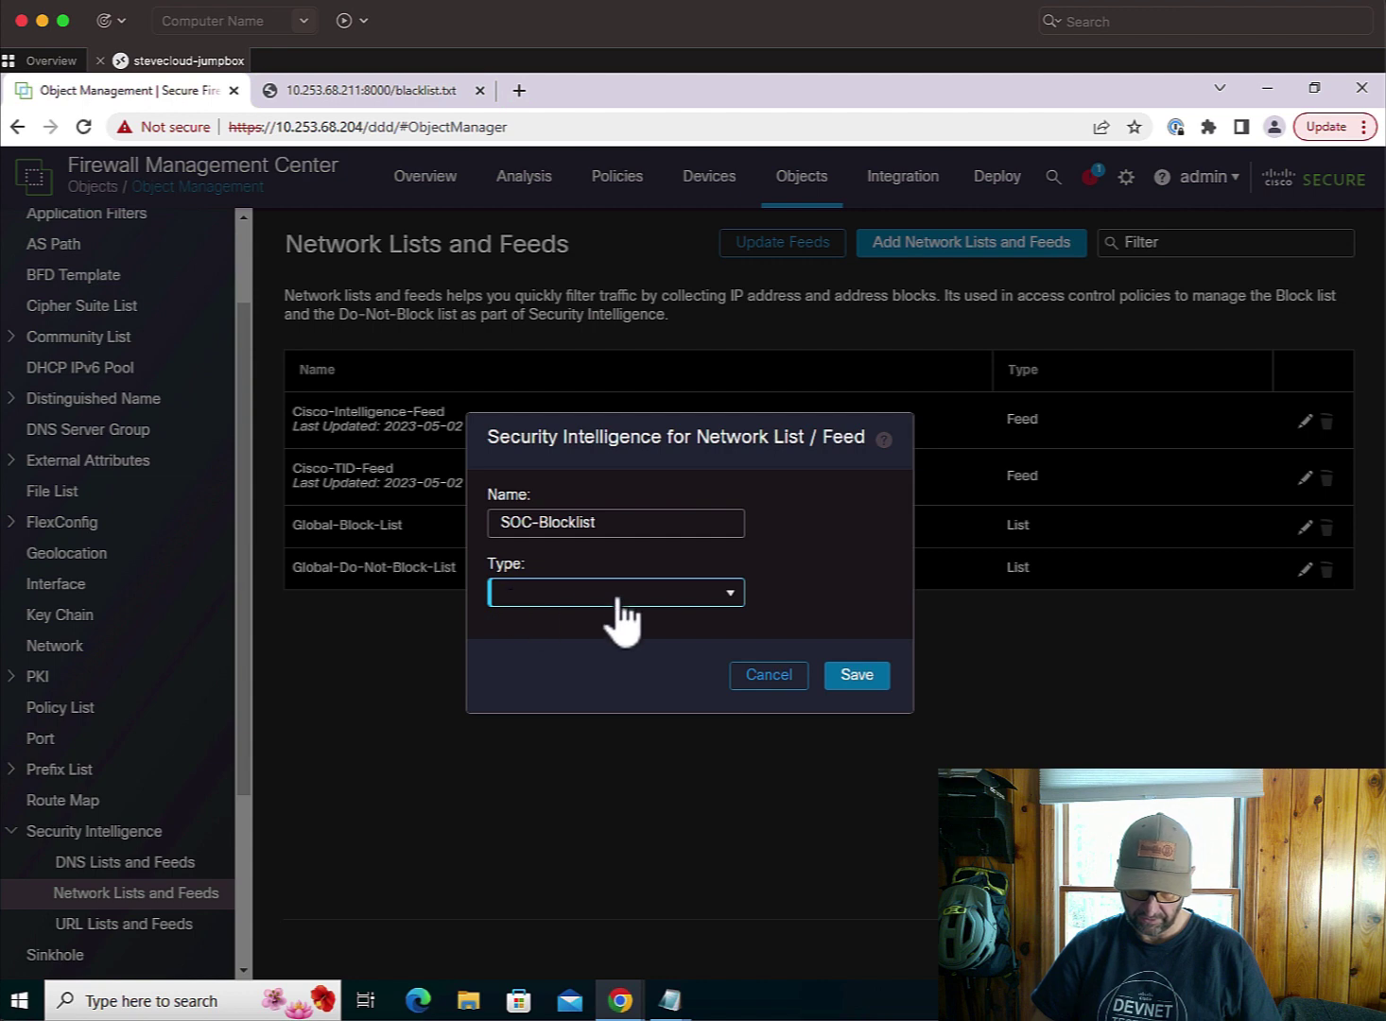
Set Type to Feed with the blacklist.txt URL and 30-minute update frequency, then save.
left_click(730, 594)
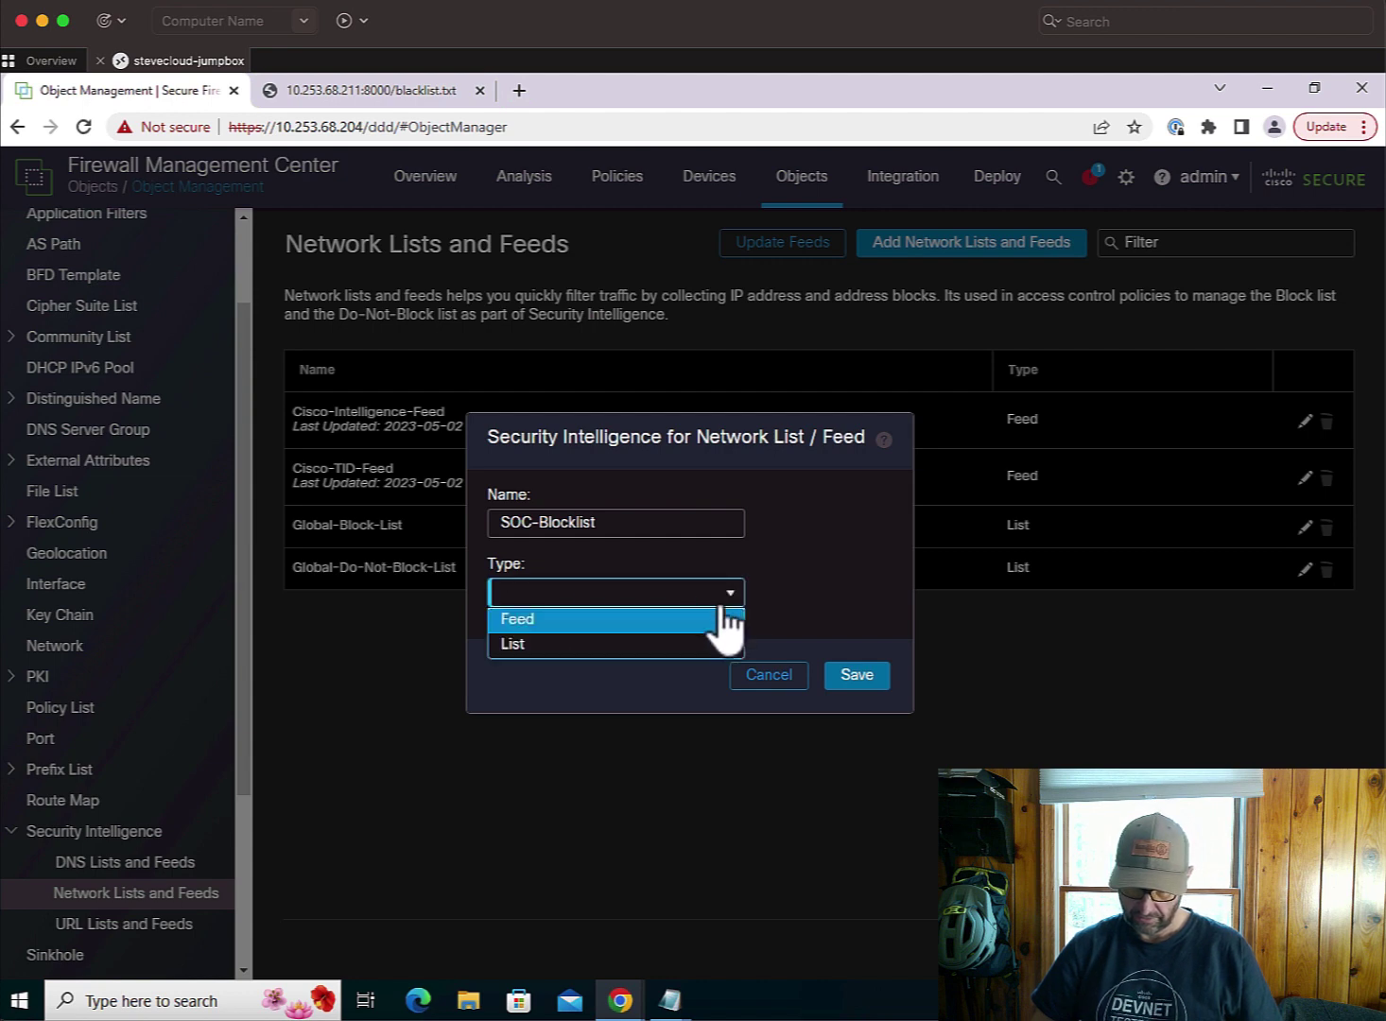
left_click(645, 631)
left_click(578, 662)
key("ctrl+v")
left_click(730, 804)
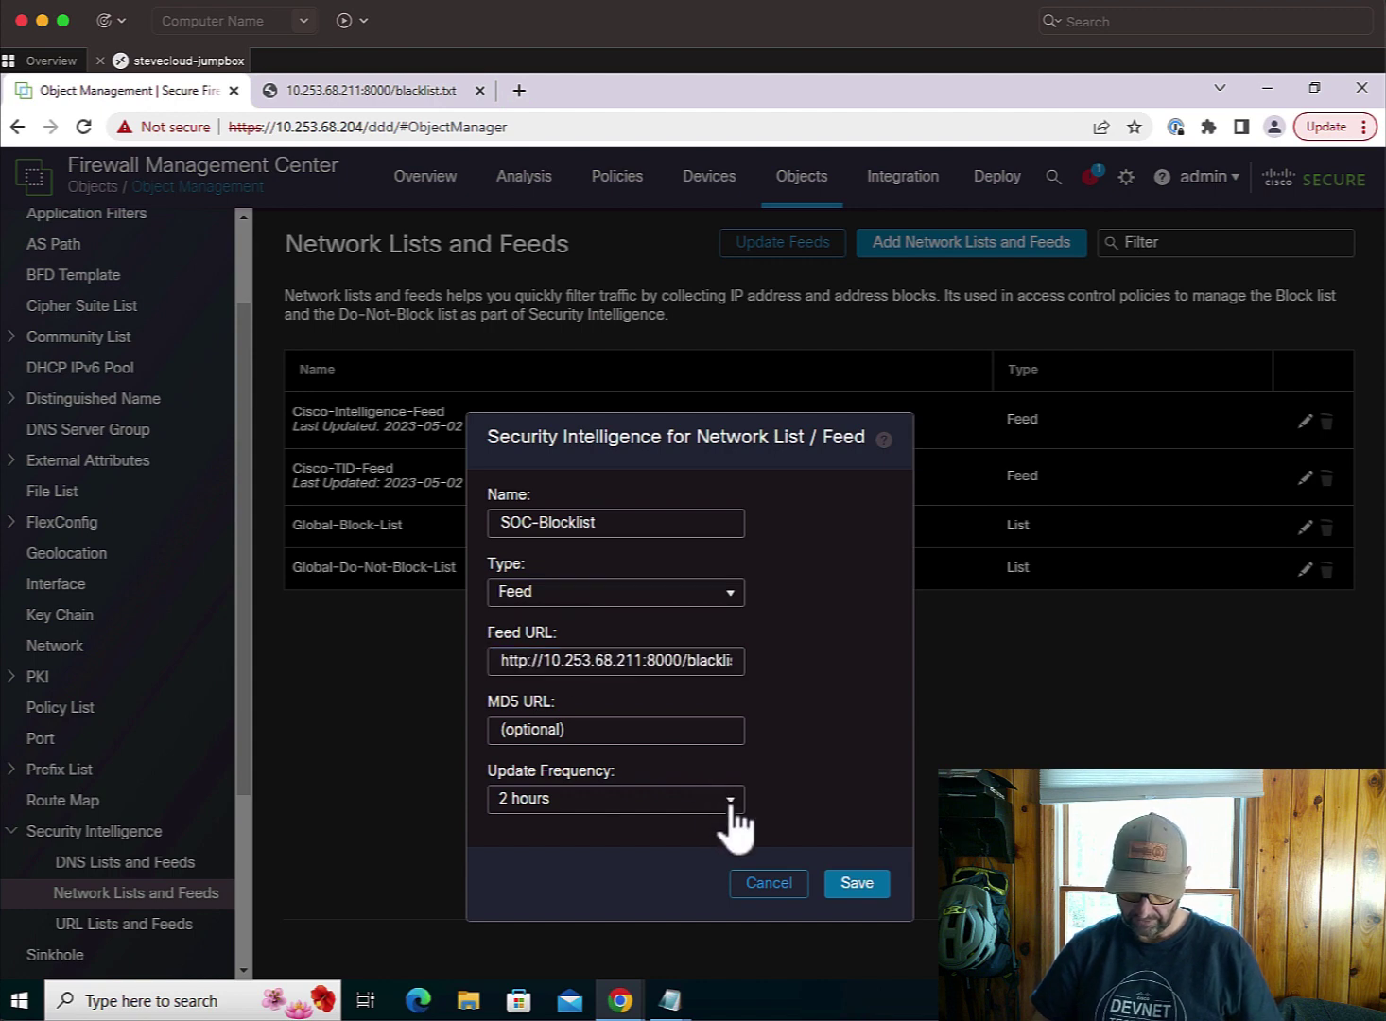
left_click(731, 804)
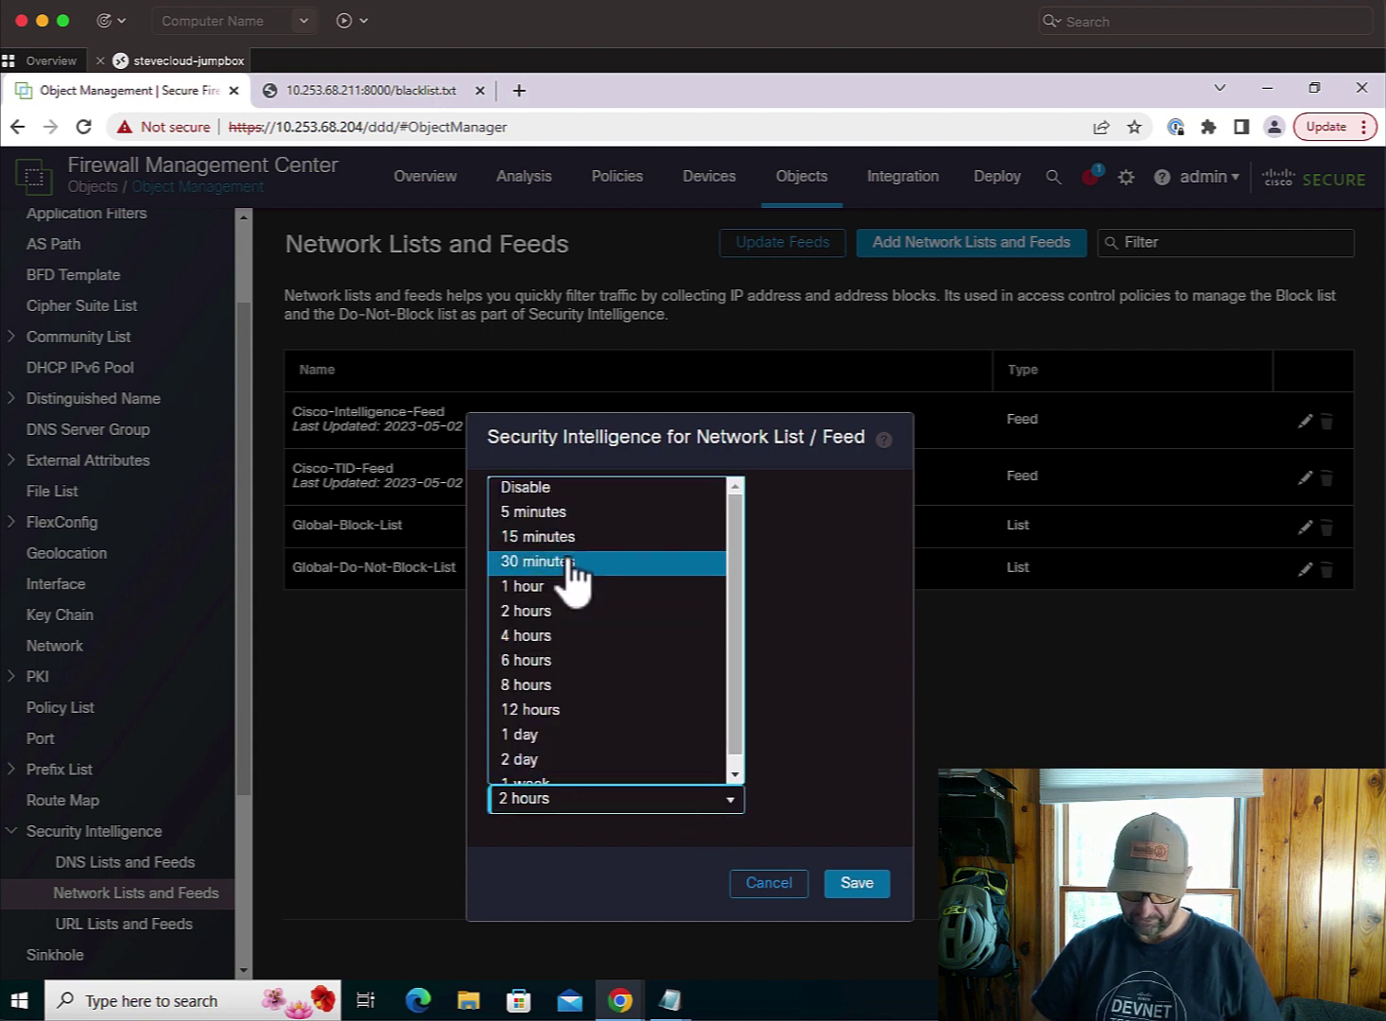
left_click(536, 561)
left_click(839, 883)
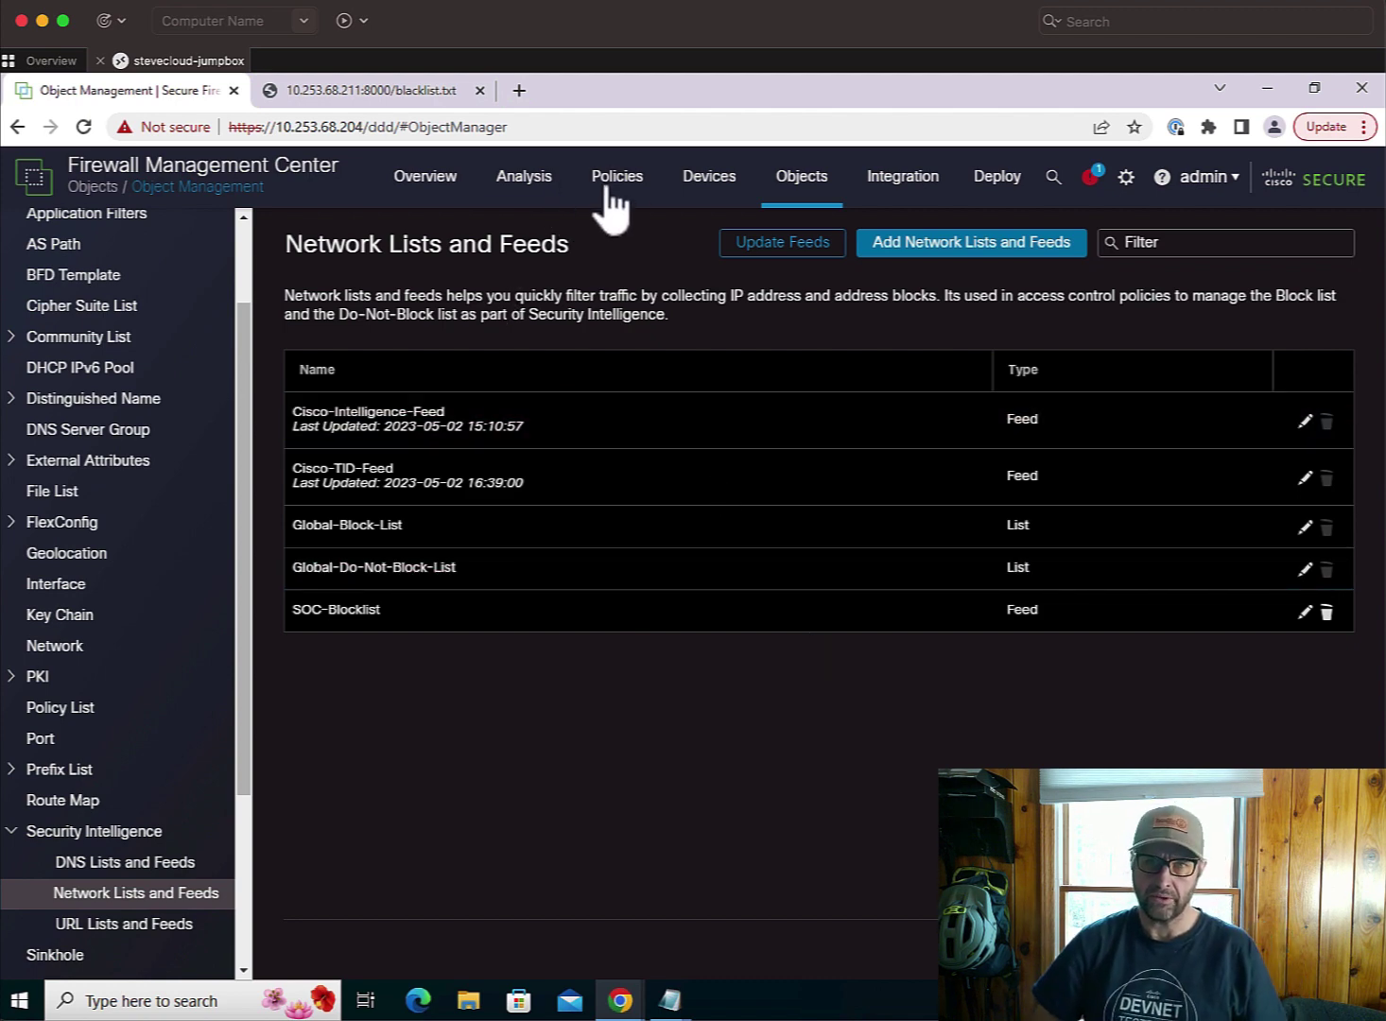
Edit the pod1-dc access policy, add SOC-Blocklist to its Security Intelligence block list, and save.
mouse_move(599, 204)
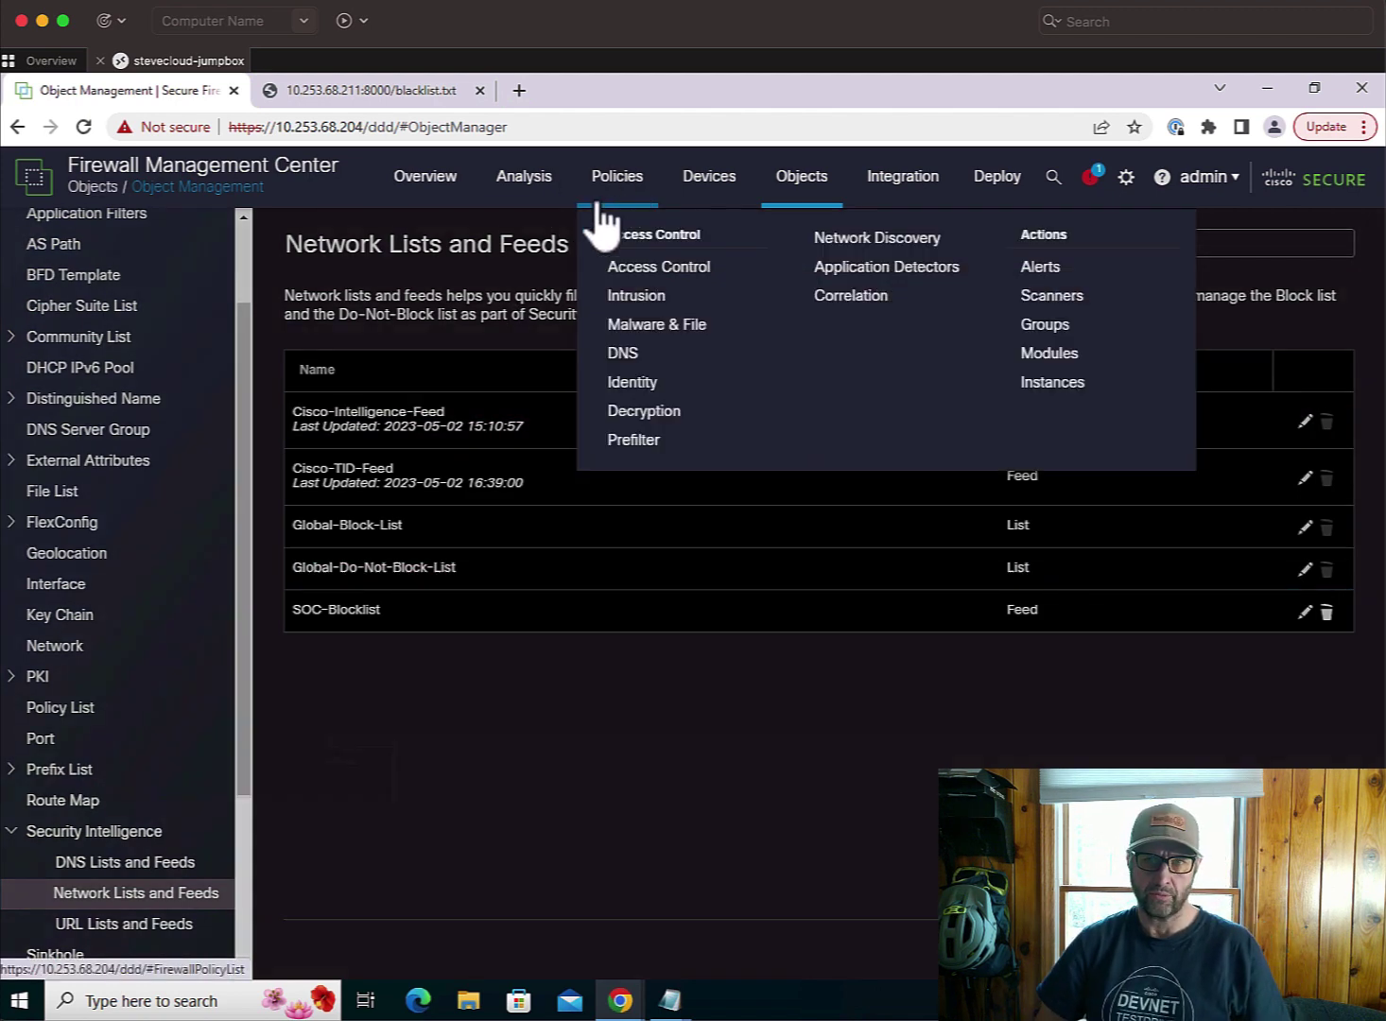
left_click(637, 269)
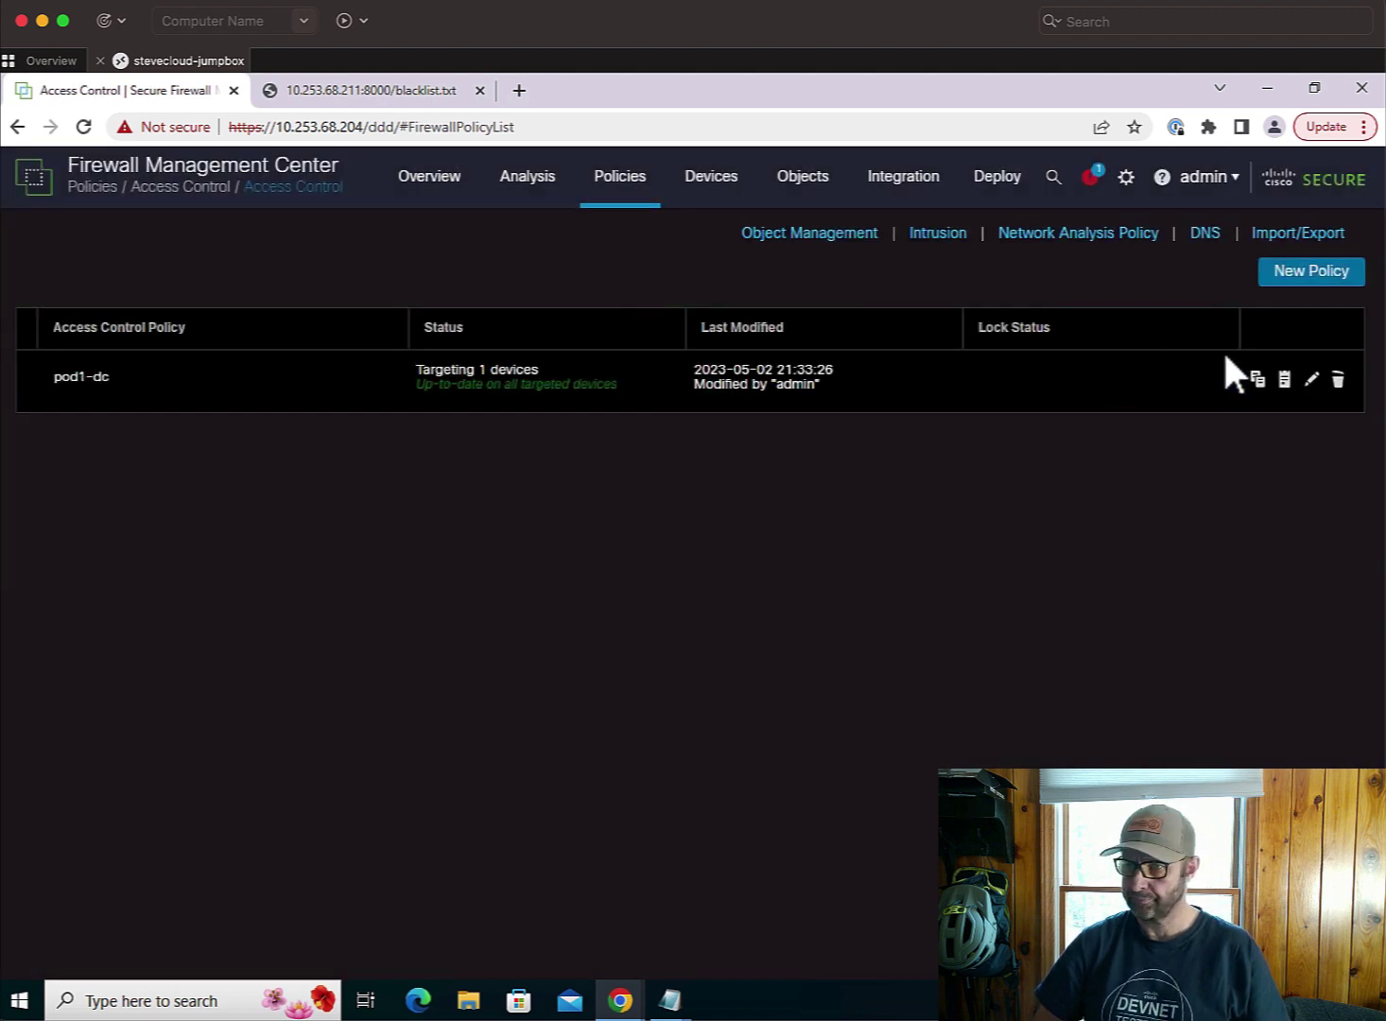
left_click(1312, 380)
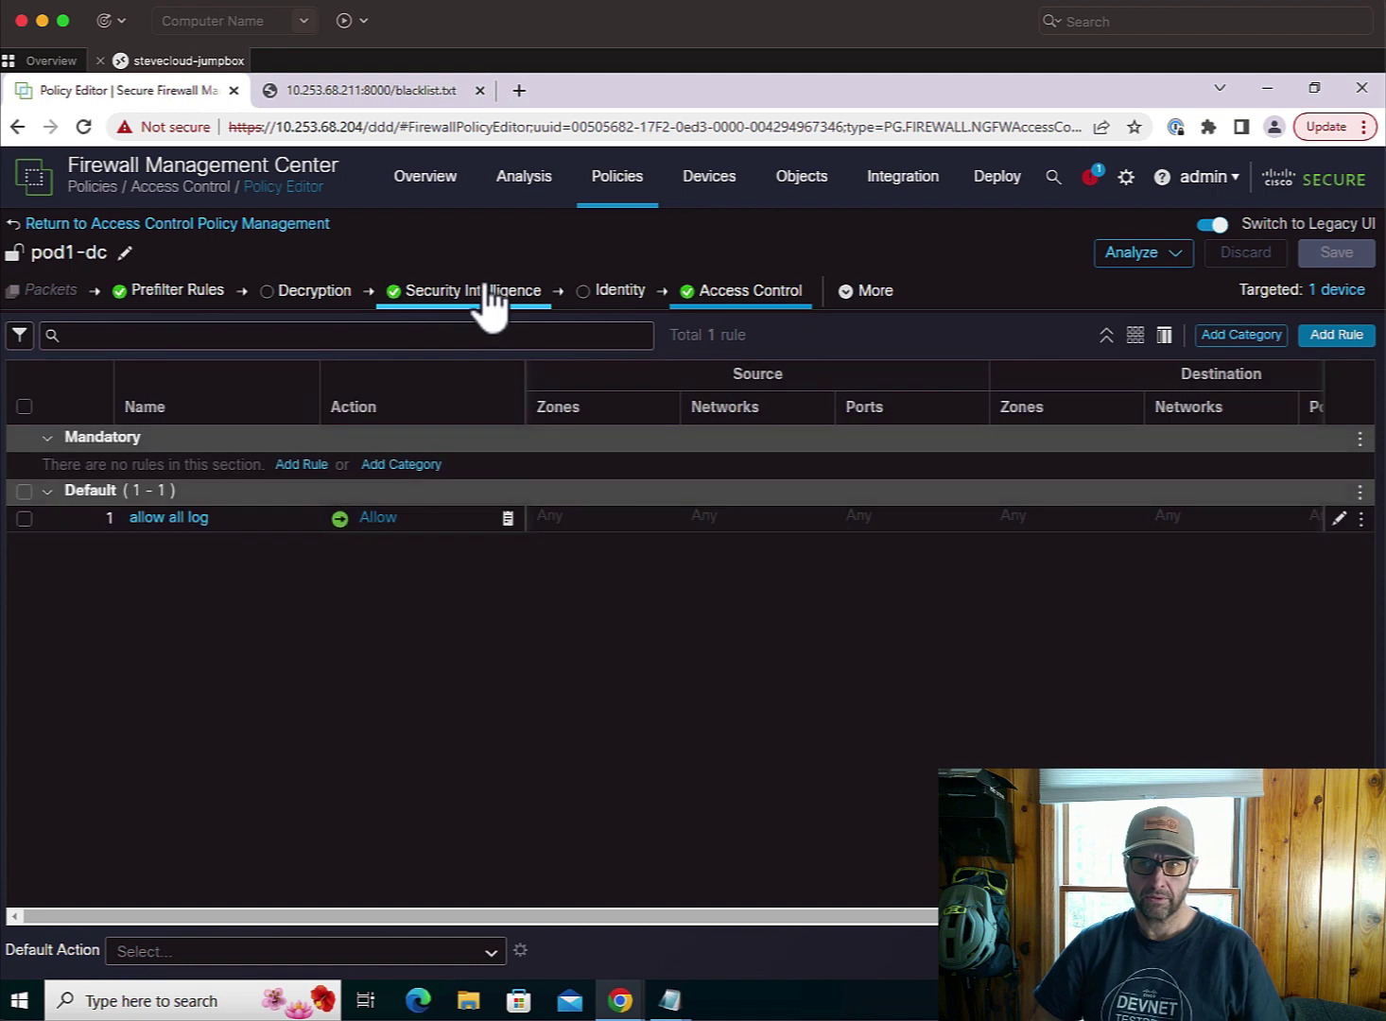
left_click(492, 297)
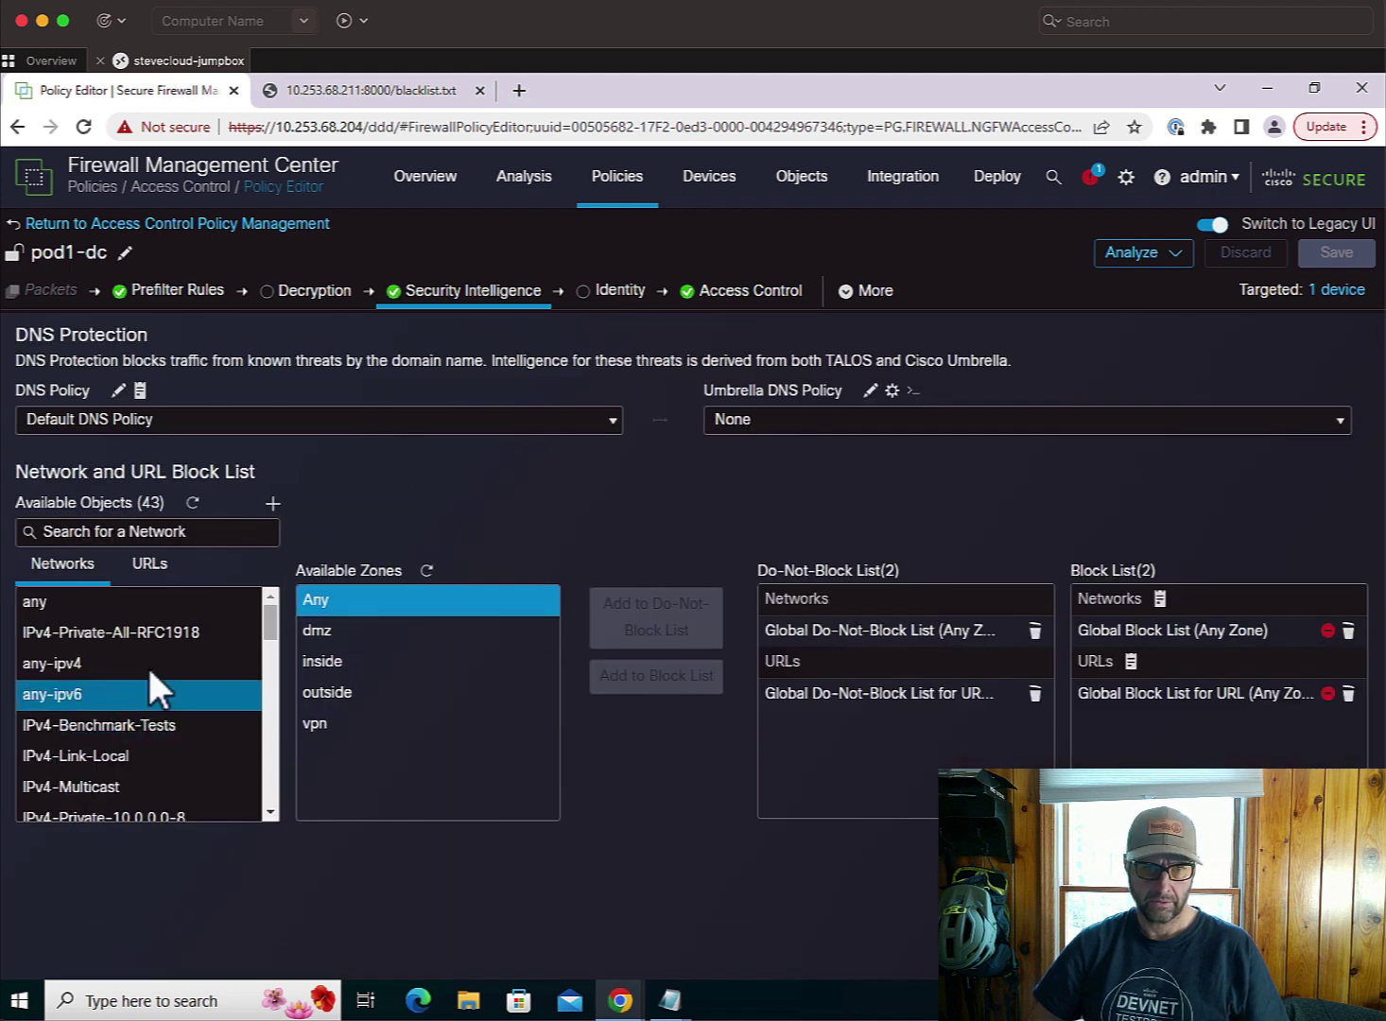
scroll(138, 696, "down", 10)
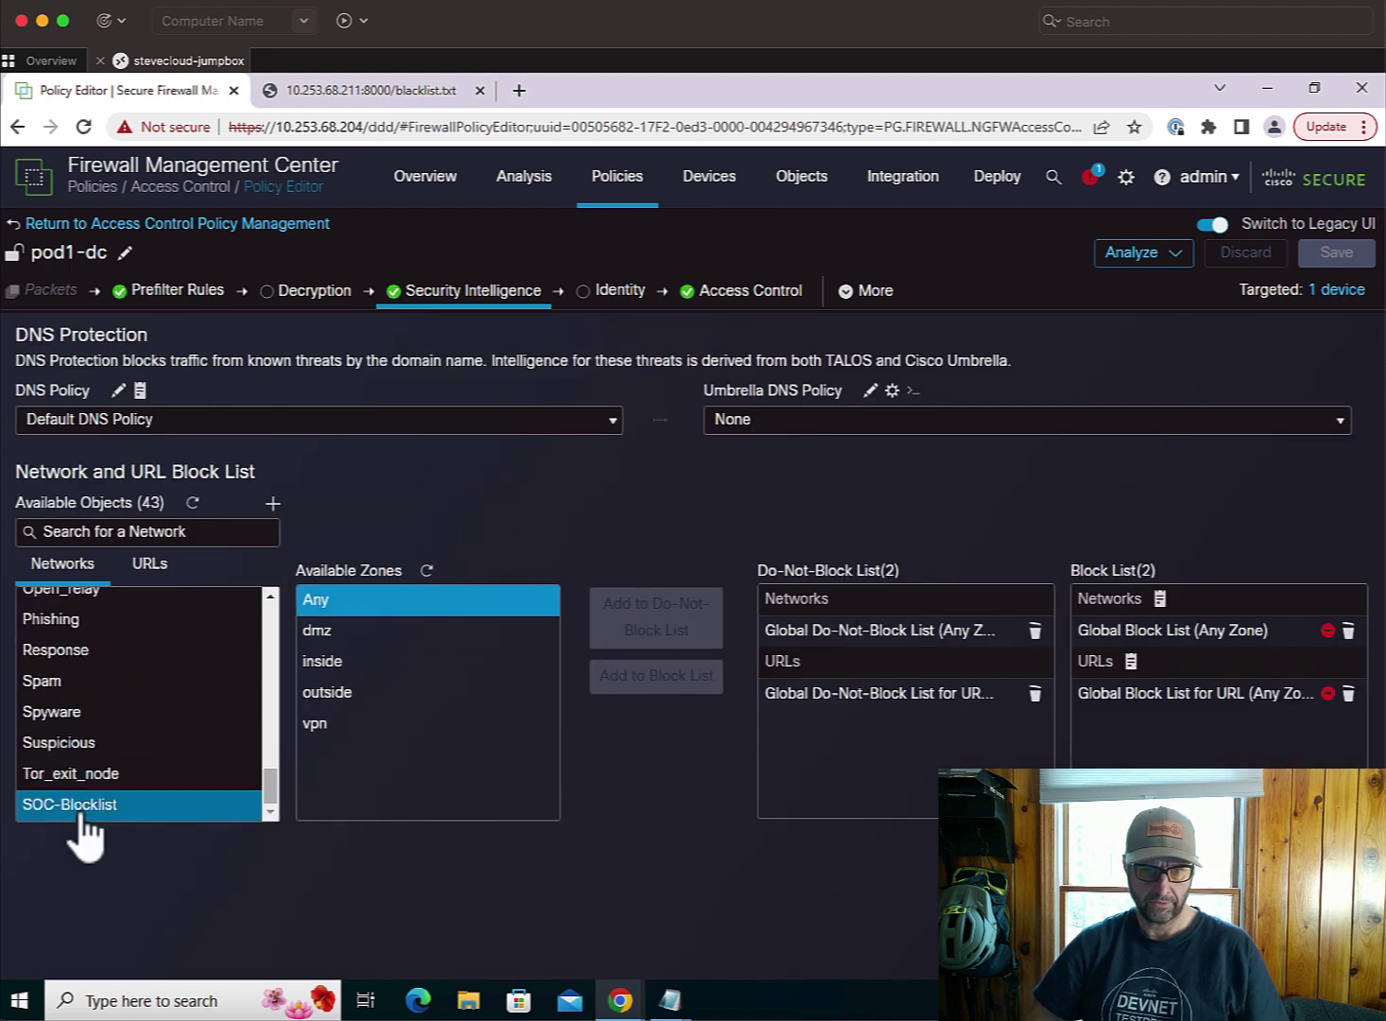
left_click(80, 810)
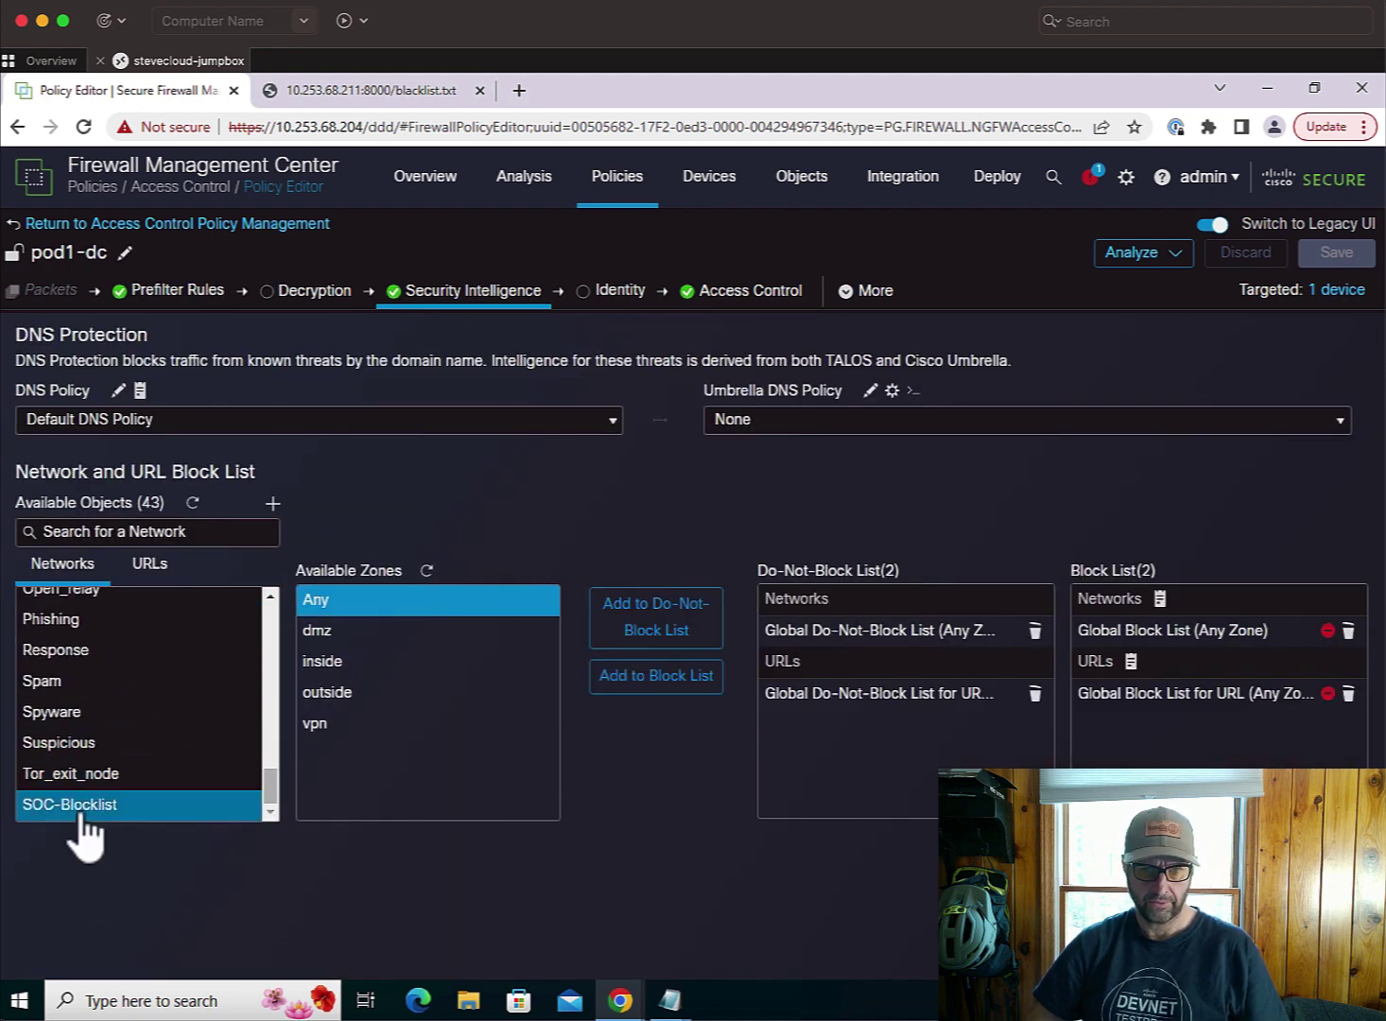
left_click(625, 690)
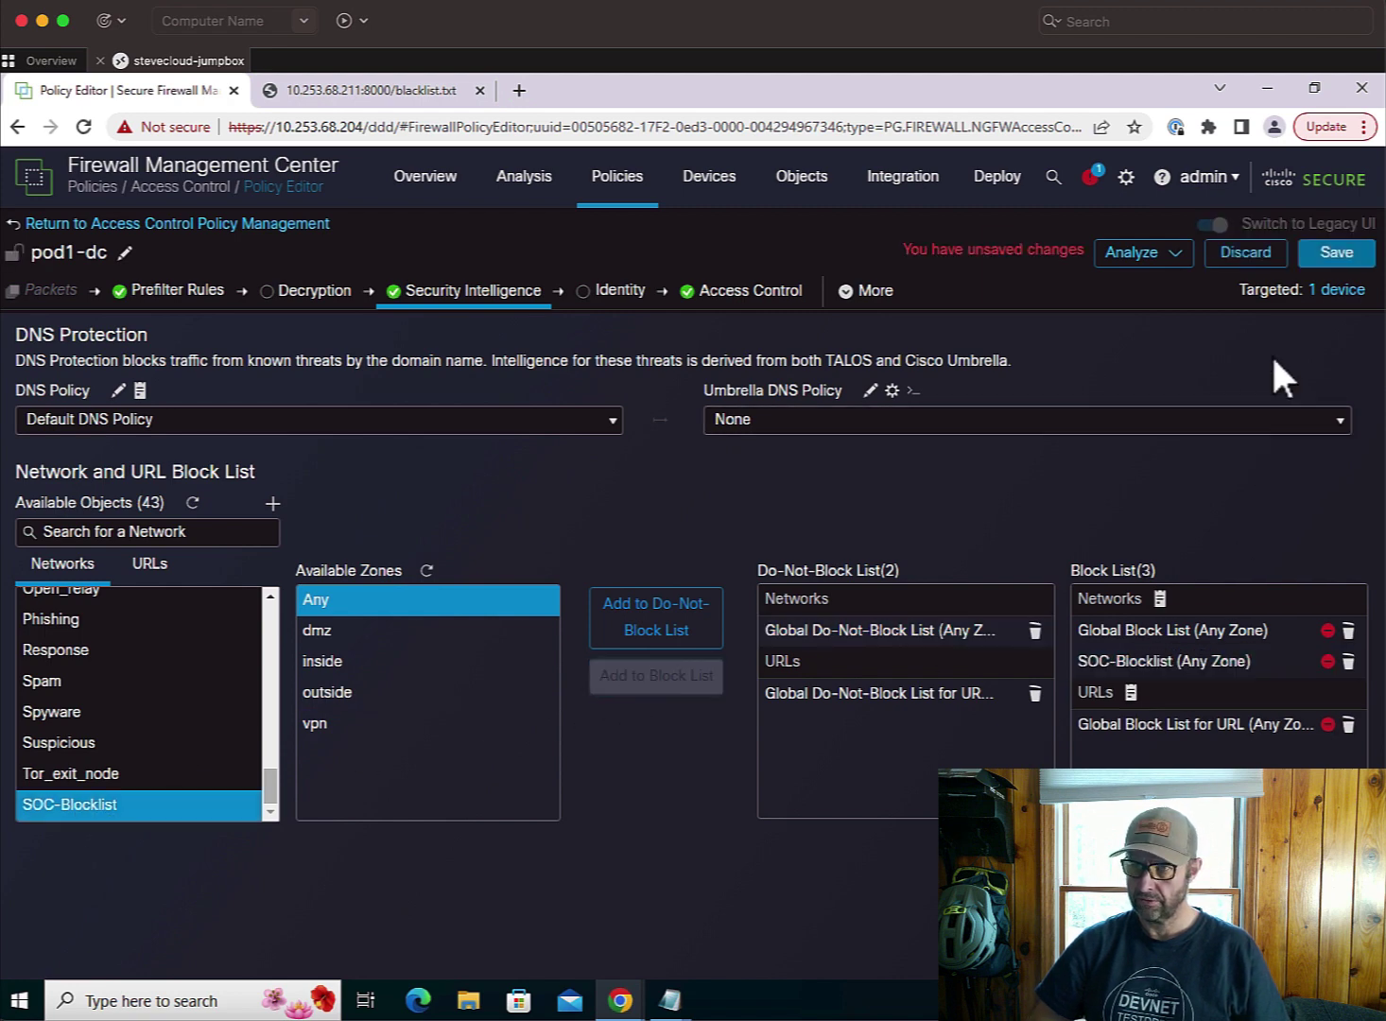
left_click(1331, 252)
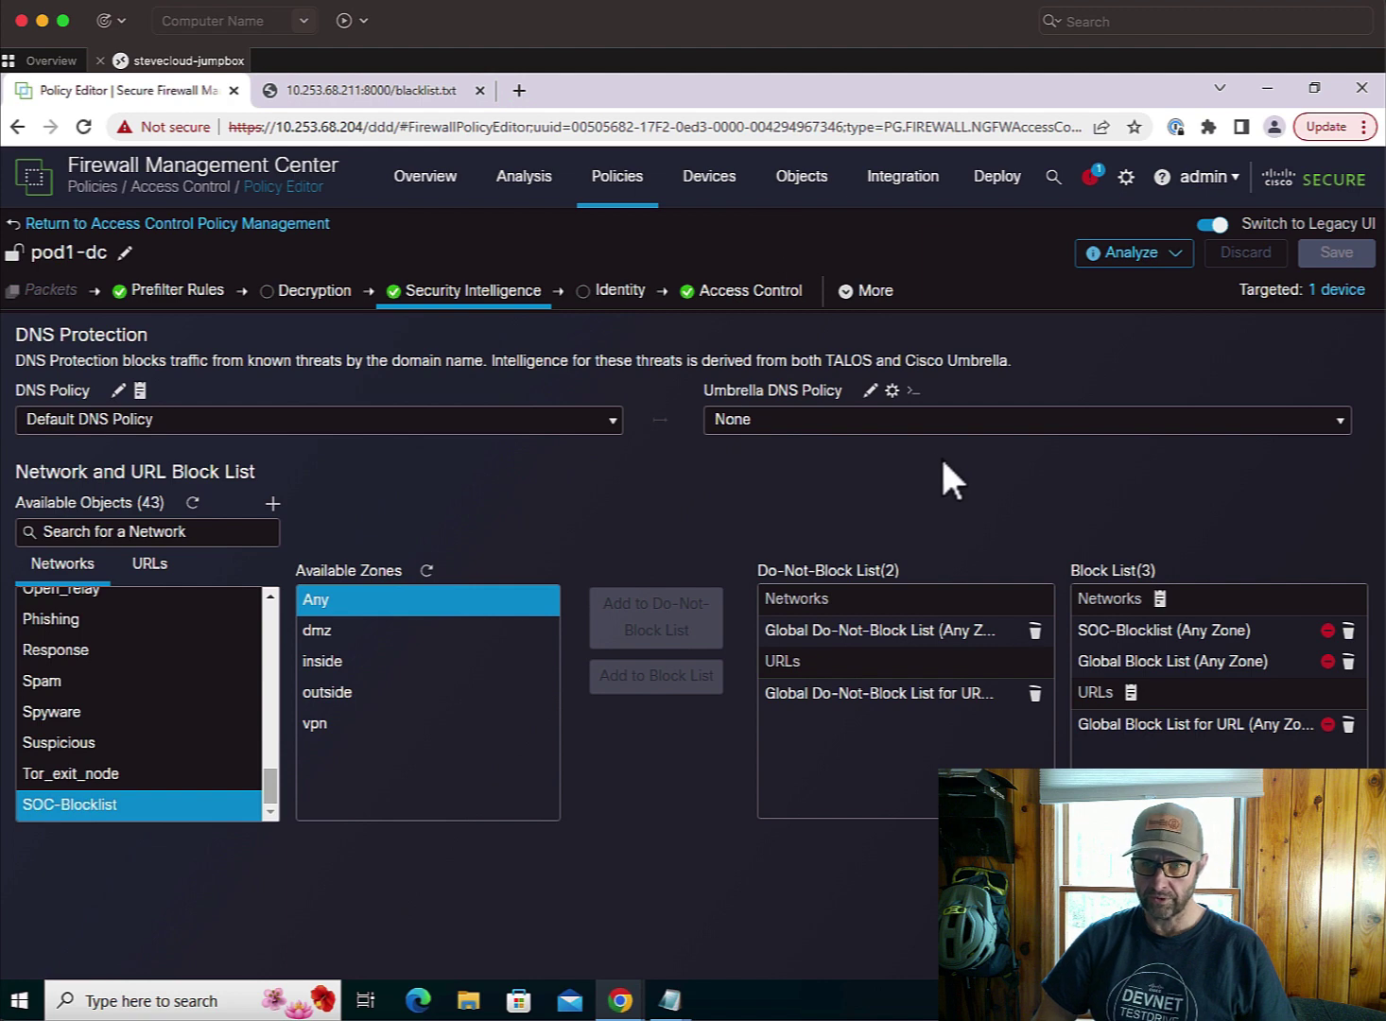
Deploy the saved policy to pod1-ftd, then bring the iTerm FTD session to the front.
left_click(993, 183)
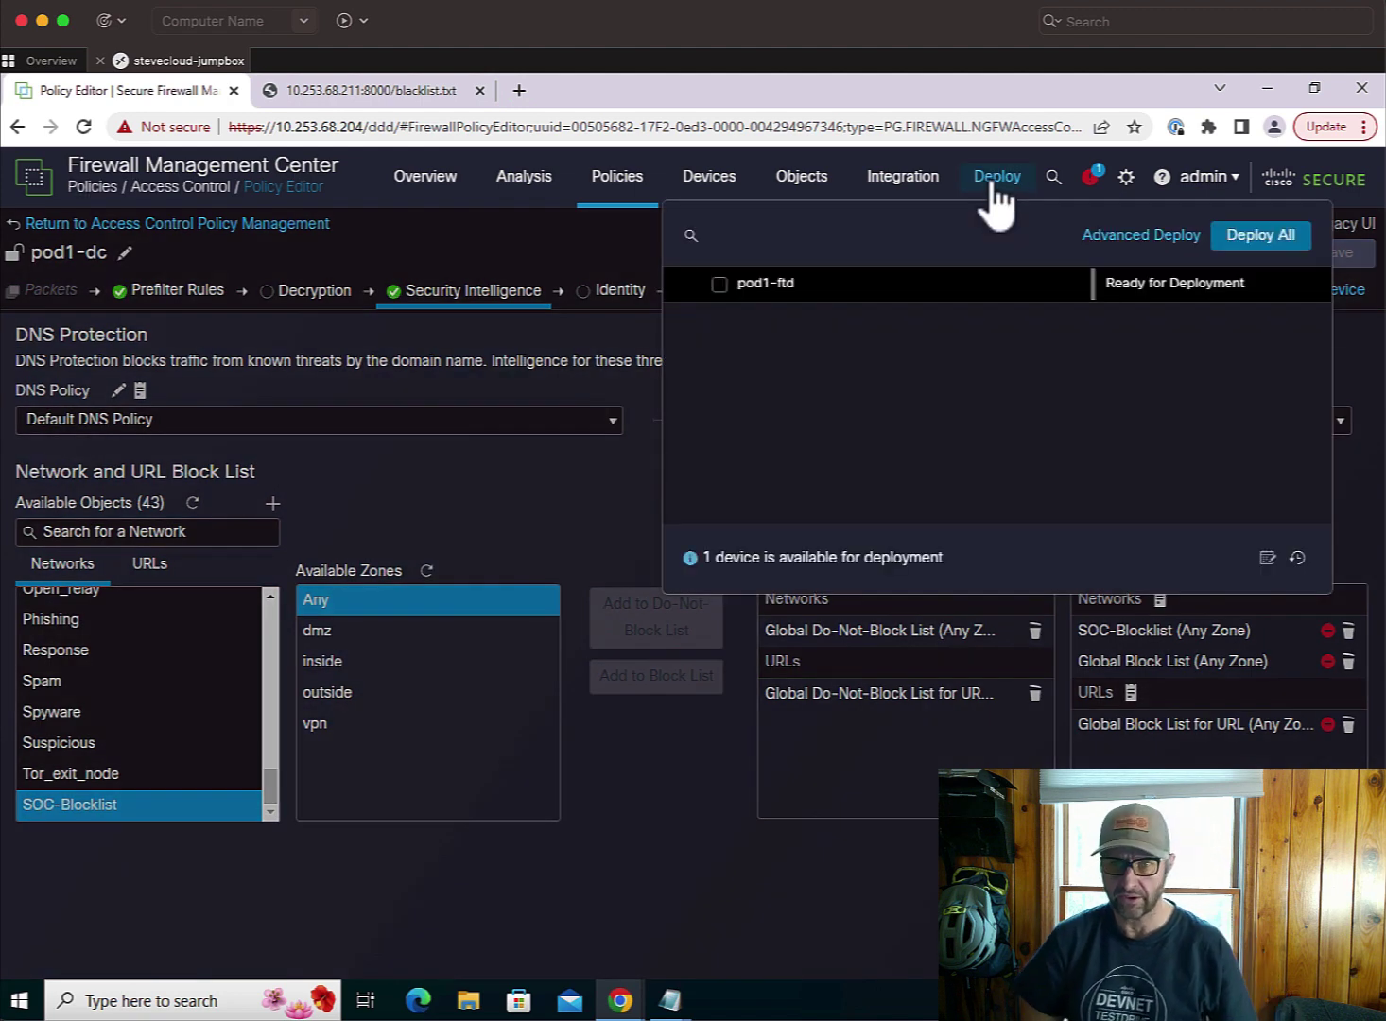
left_click(720, 285)
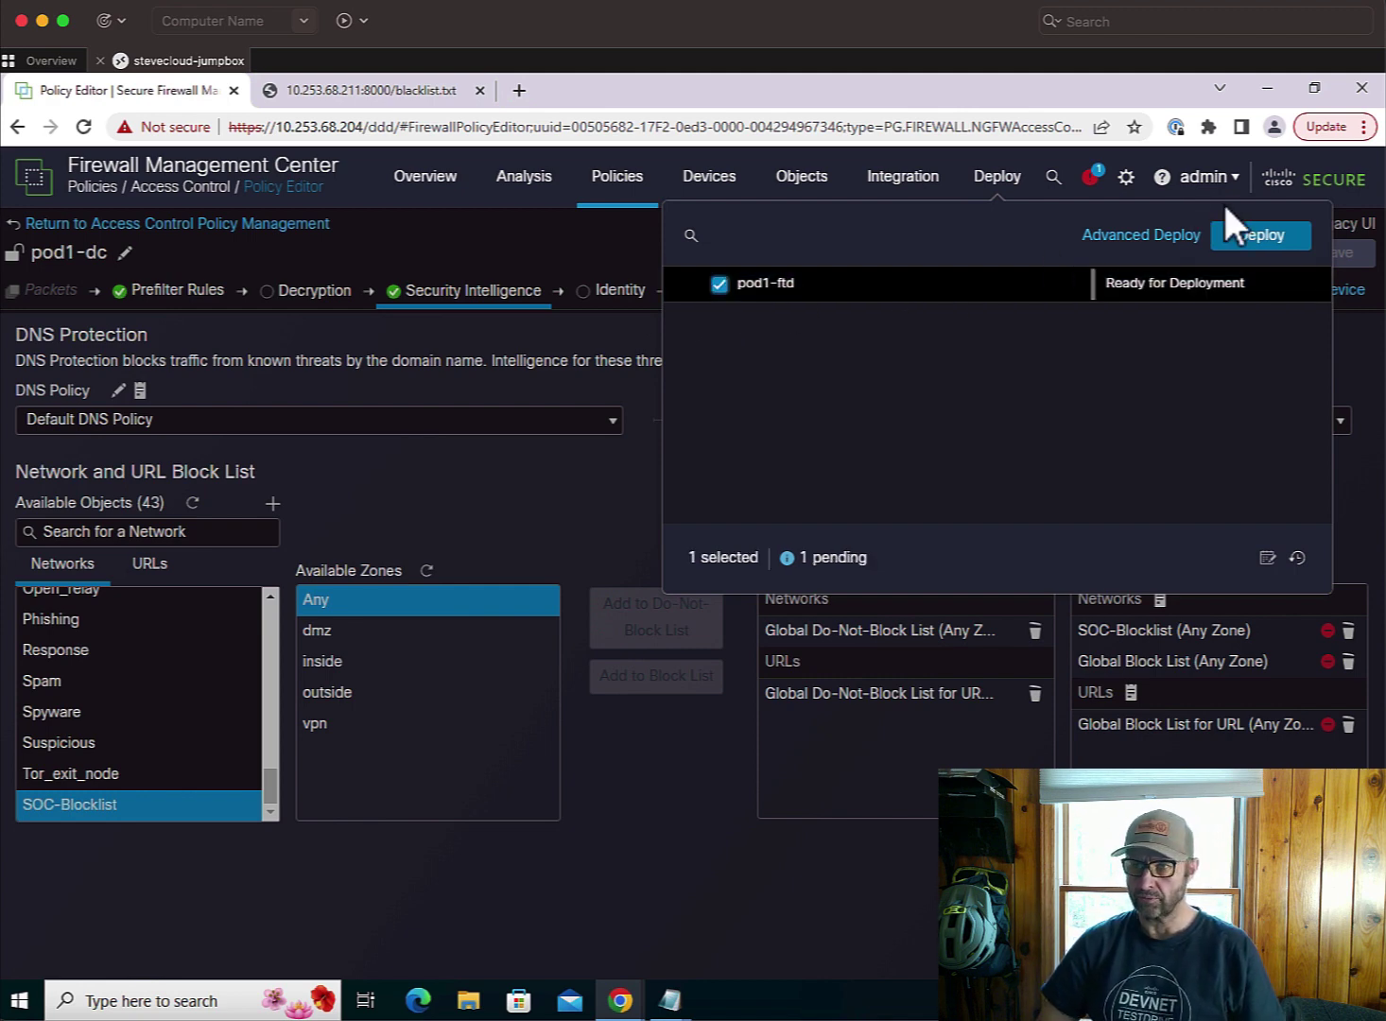
left_click(1240, 244)
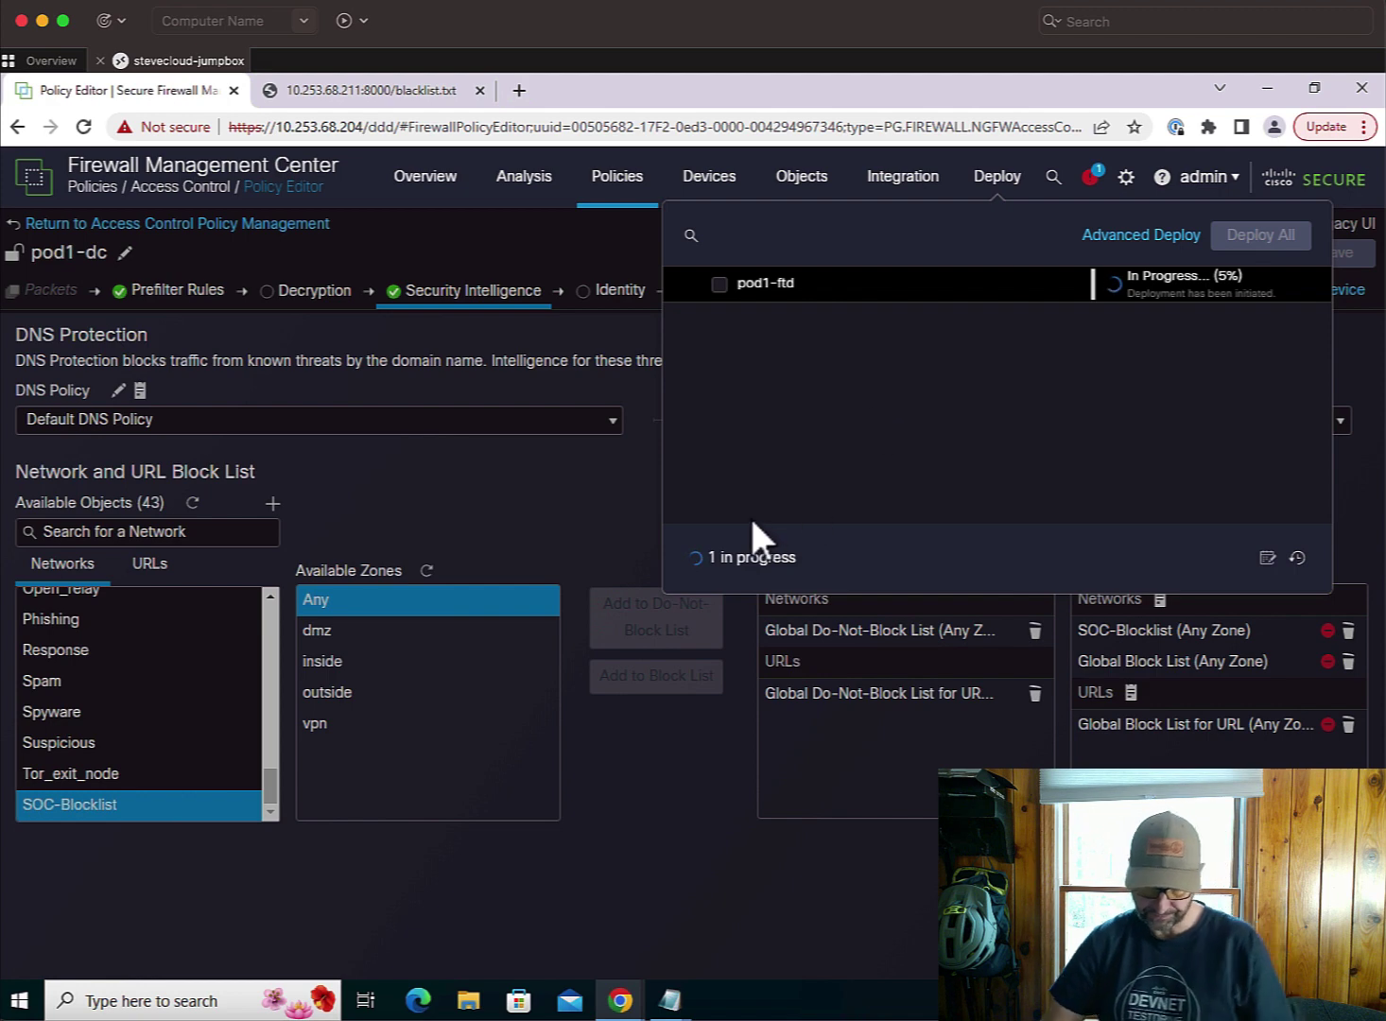
left_click(667, 998)
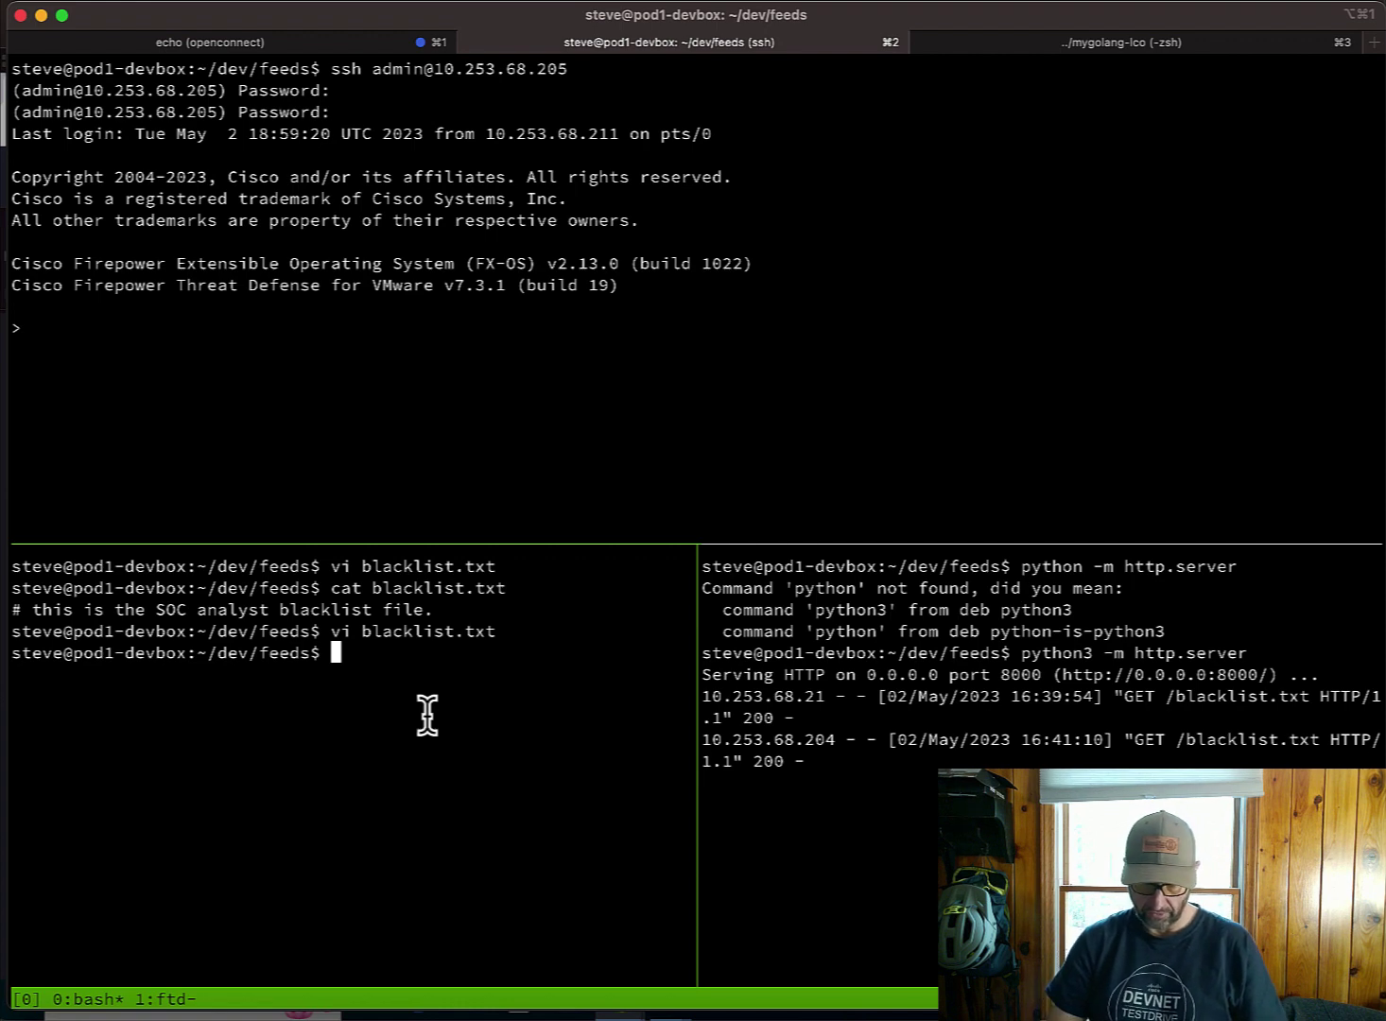
type("curl")
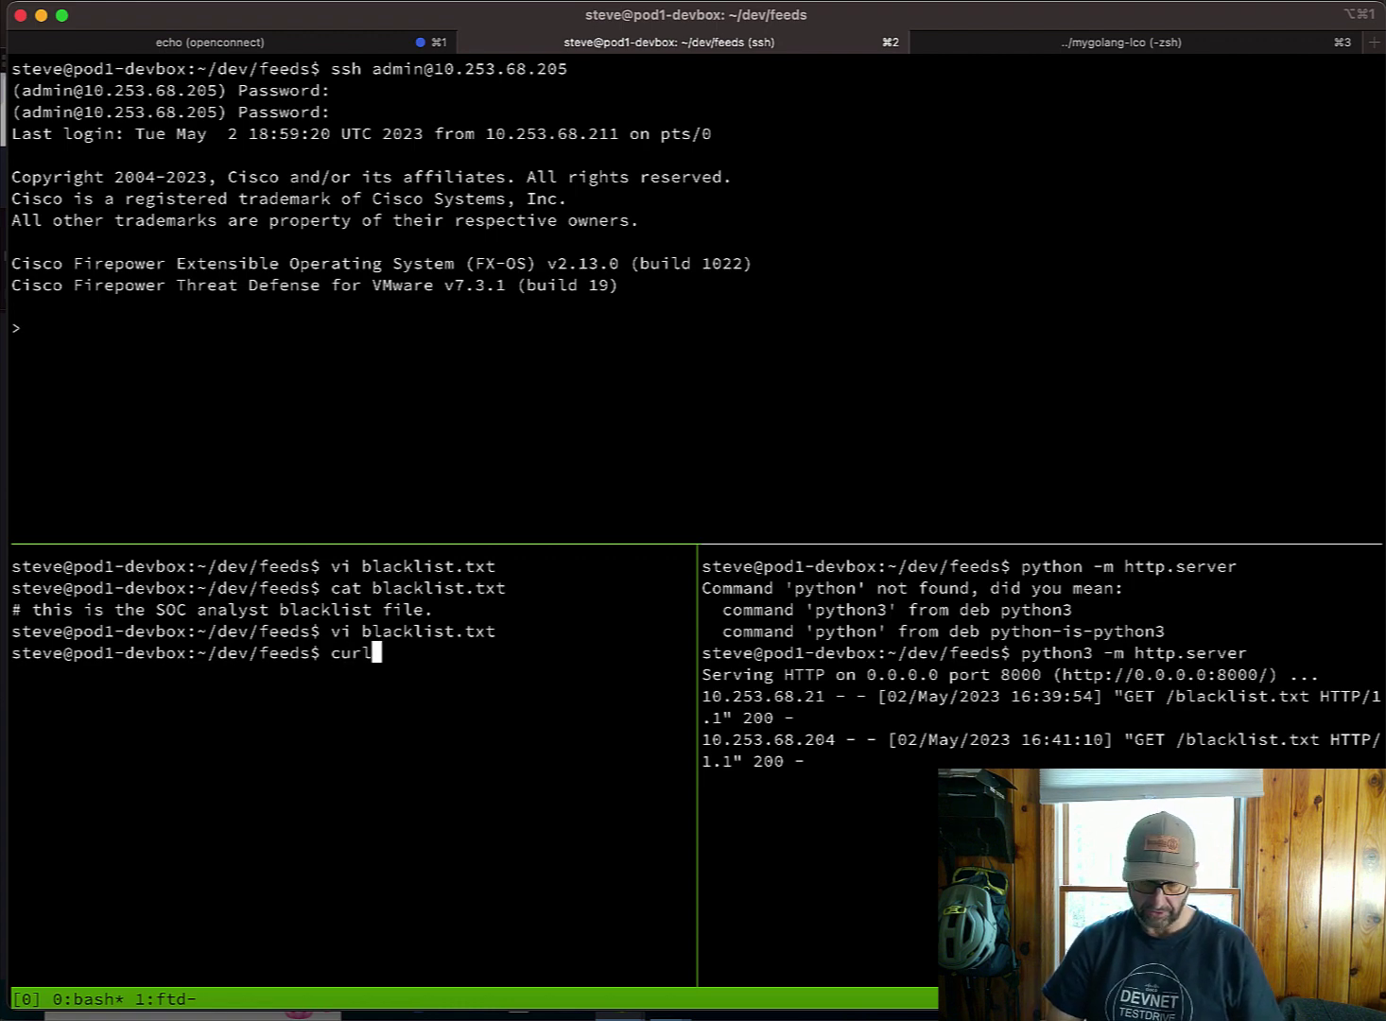
type(" exampl")
key("BackSpace")
key("BackSpace")
key("BackSpace")
key("BackSpace")
key("BackSpace")
key("BackSpace")
type("https")
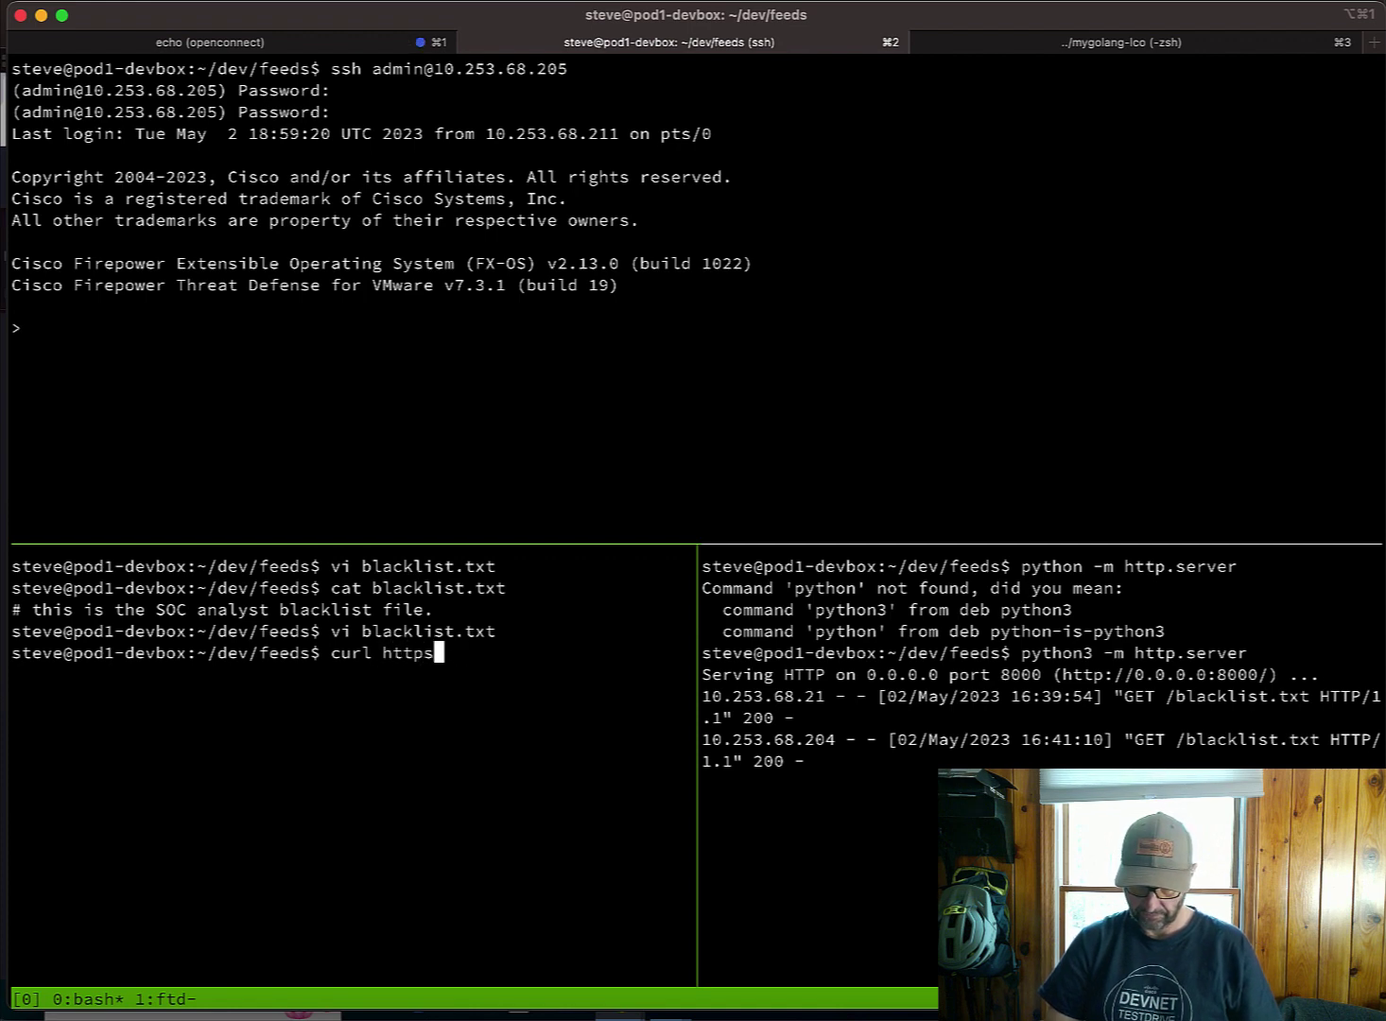
type("://example.com")
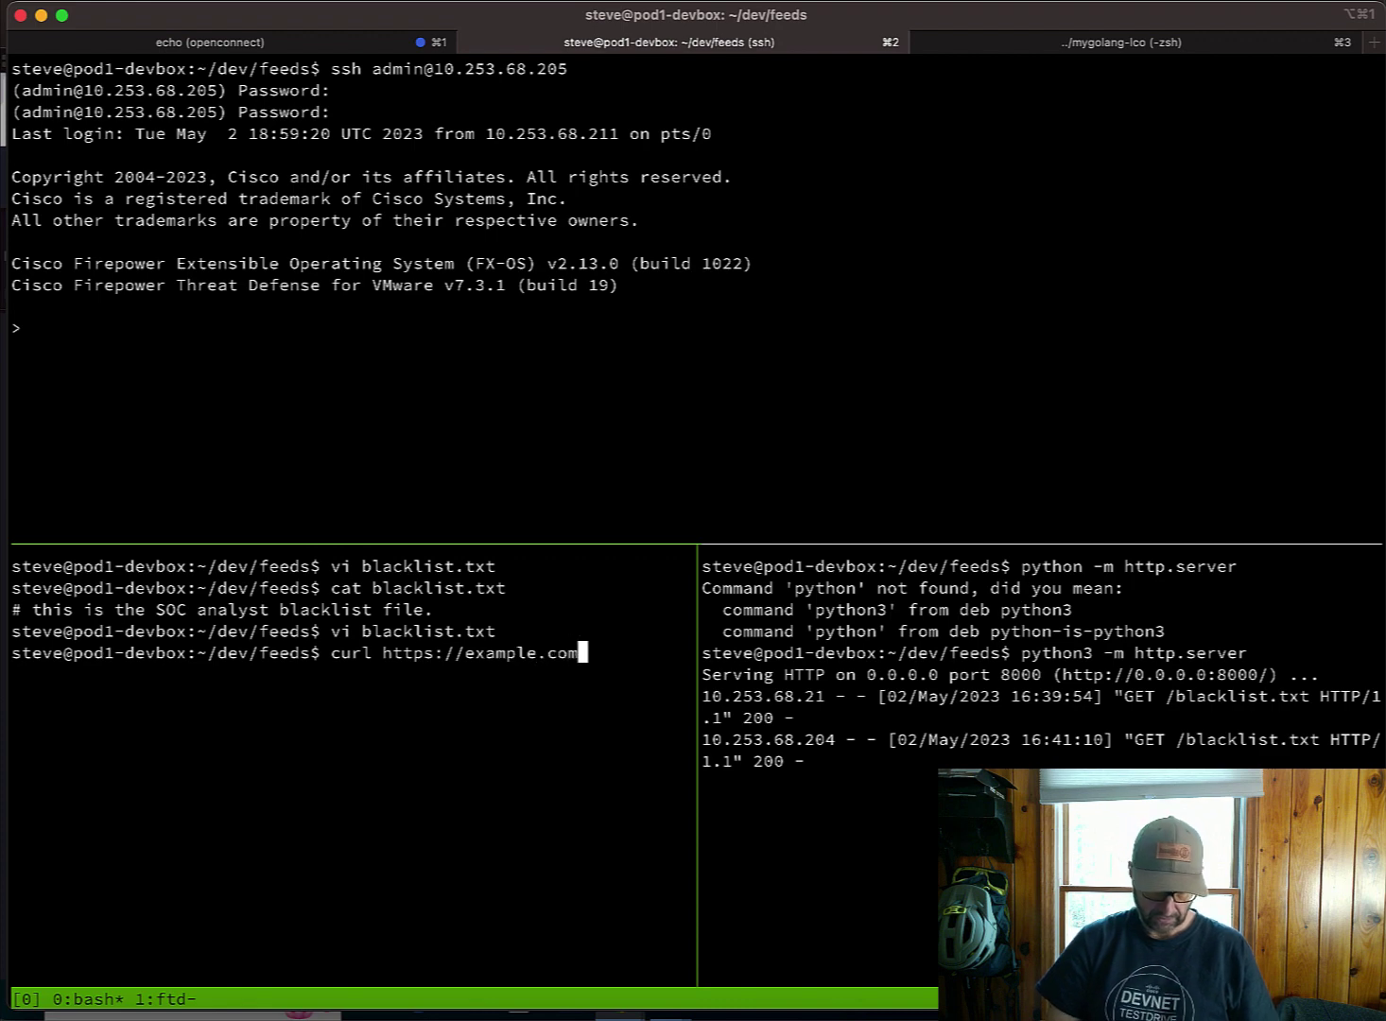
key("Return")
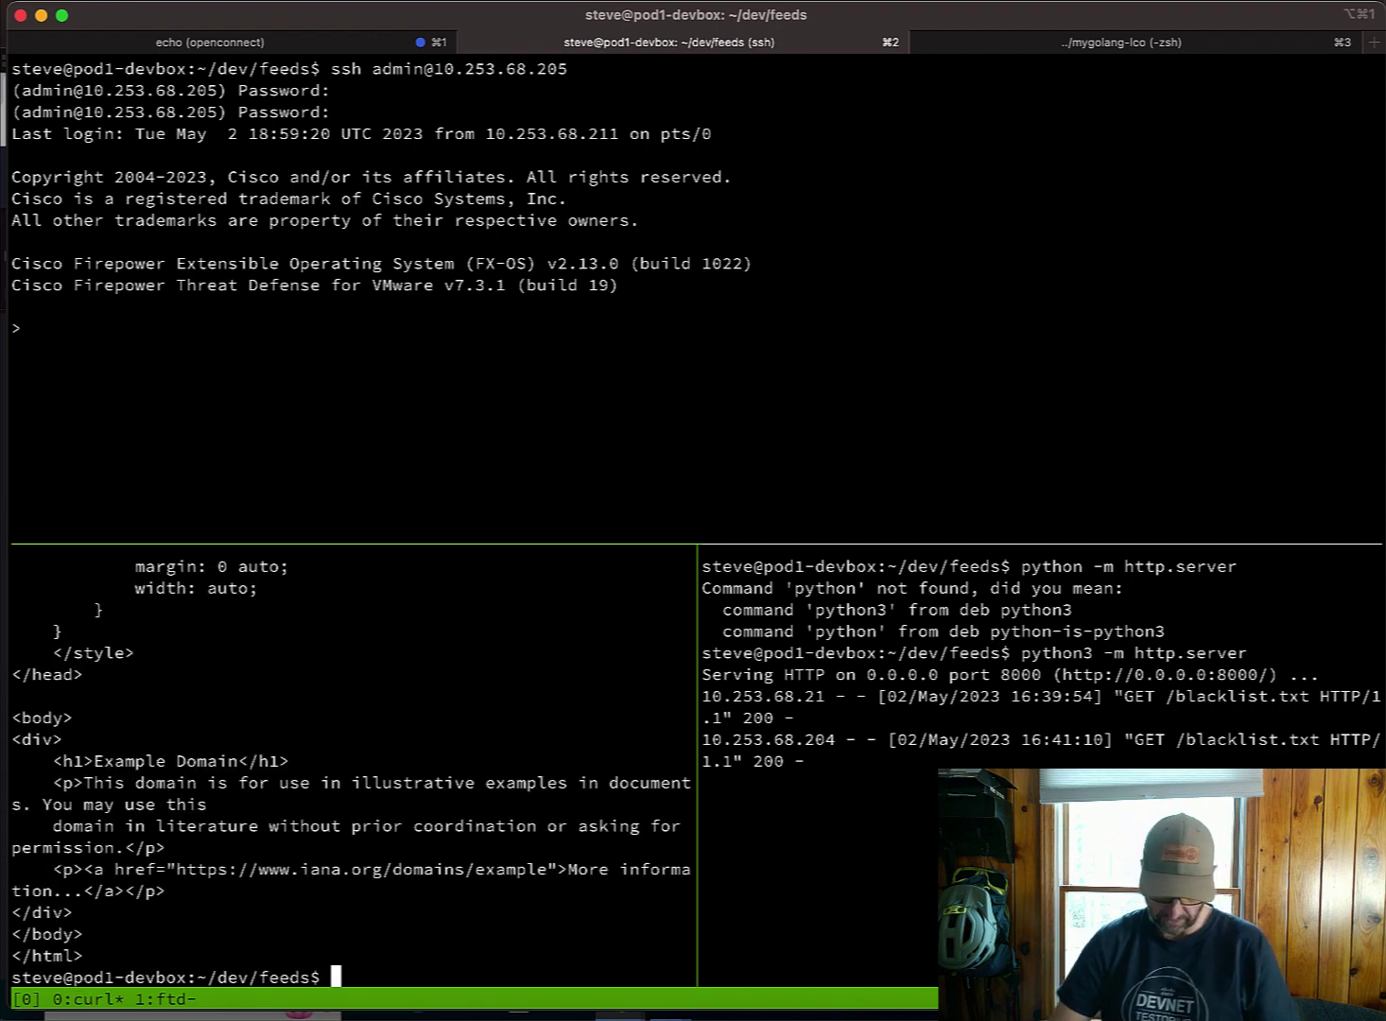
type("ping www.example.com")
key("Return")
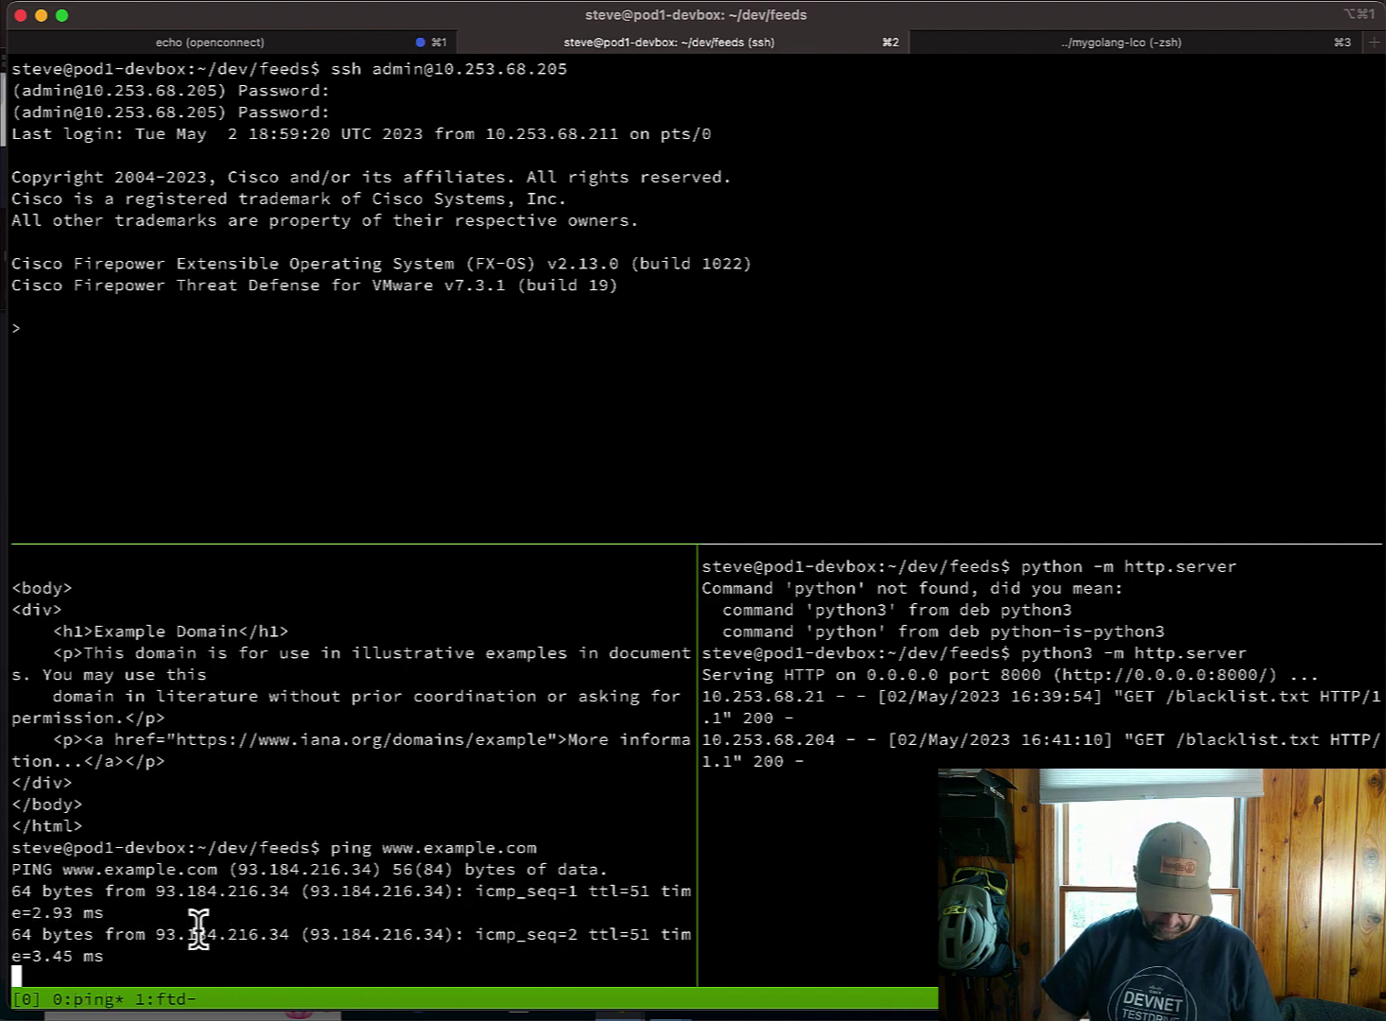
key("ctrl+c")
left_click_drag(311, 844, 446, 846)
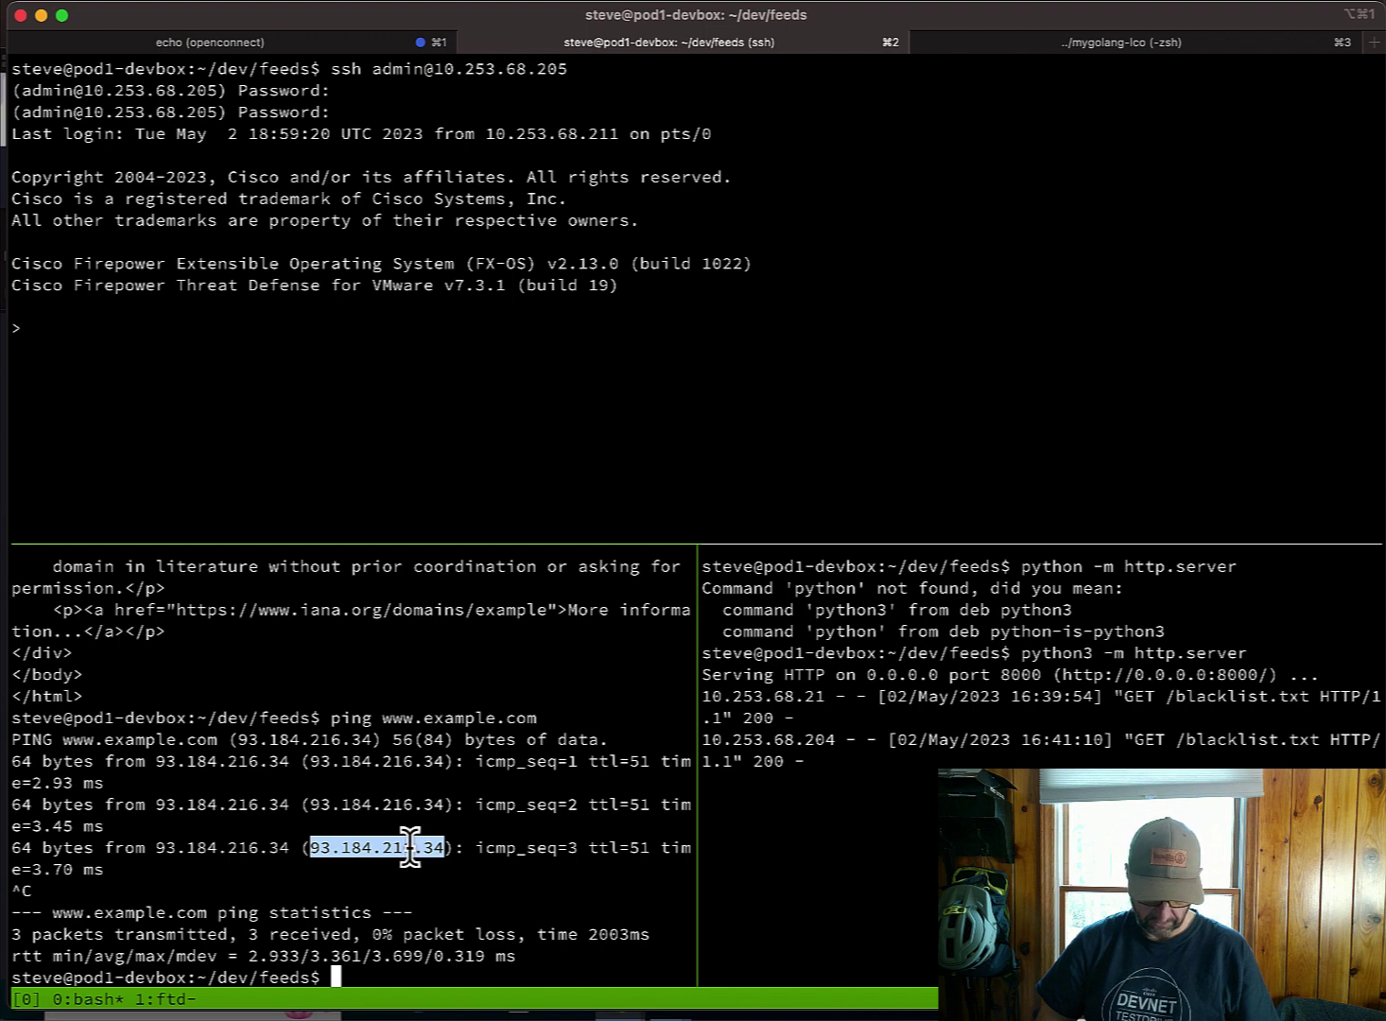
right_click(417, 853)
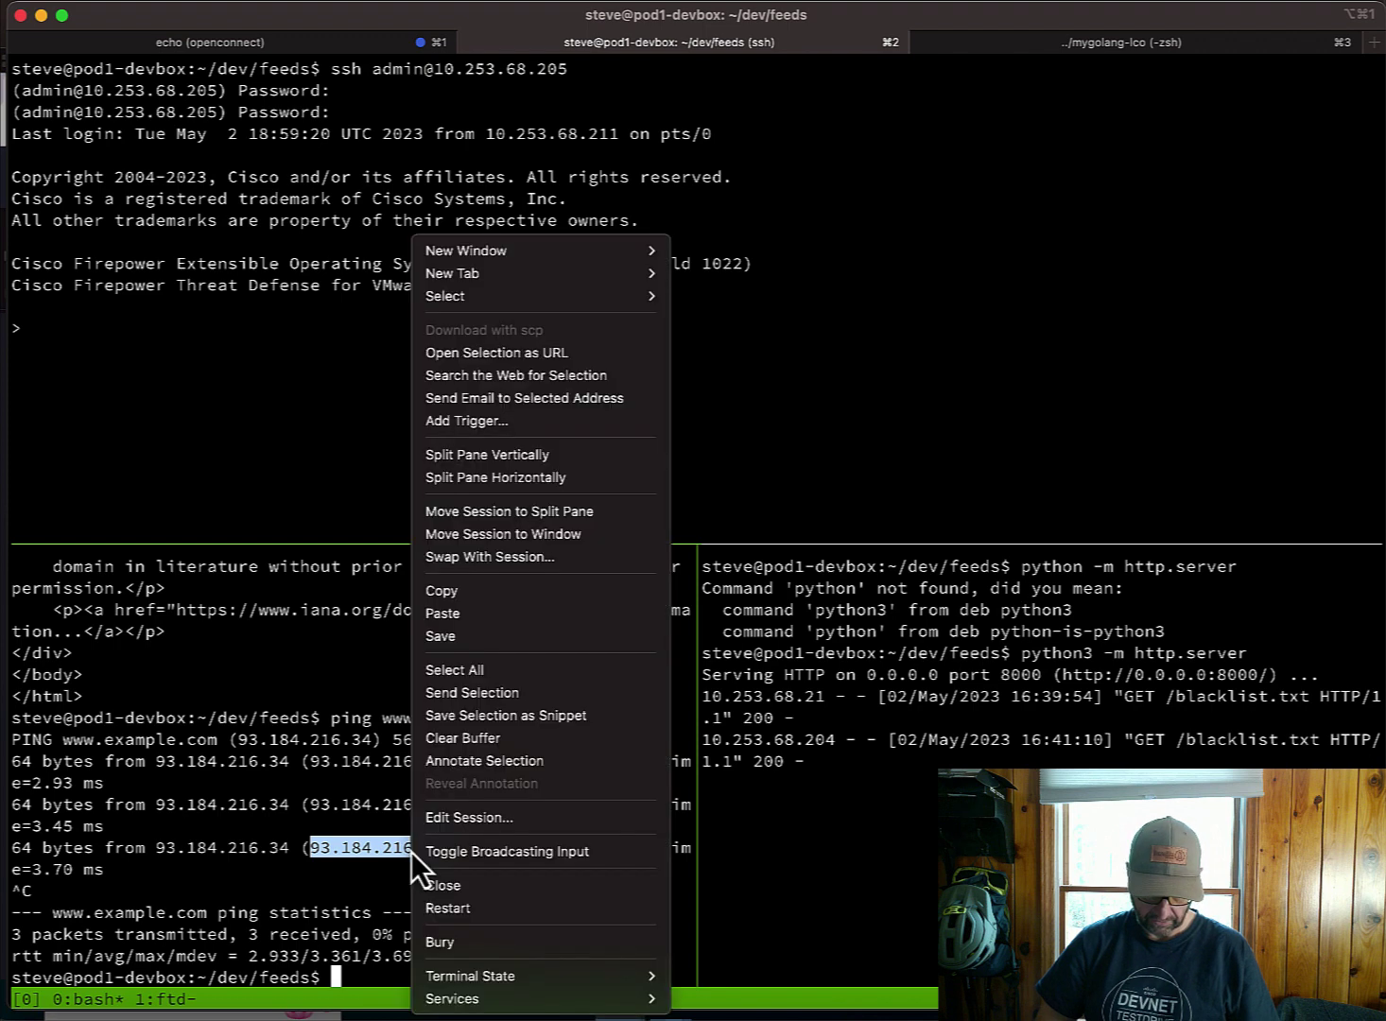
left_click(451, 593)
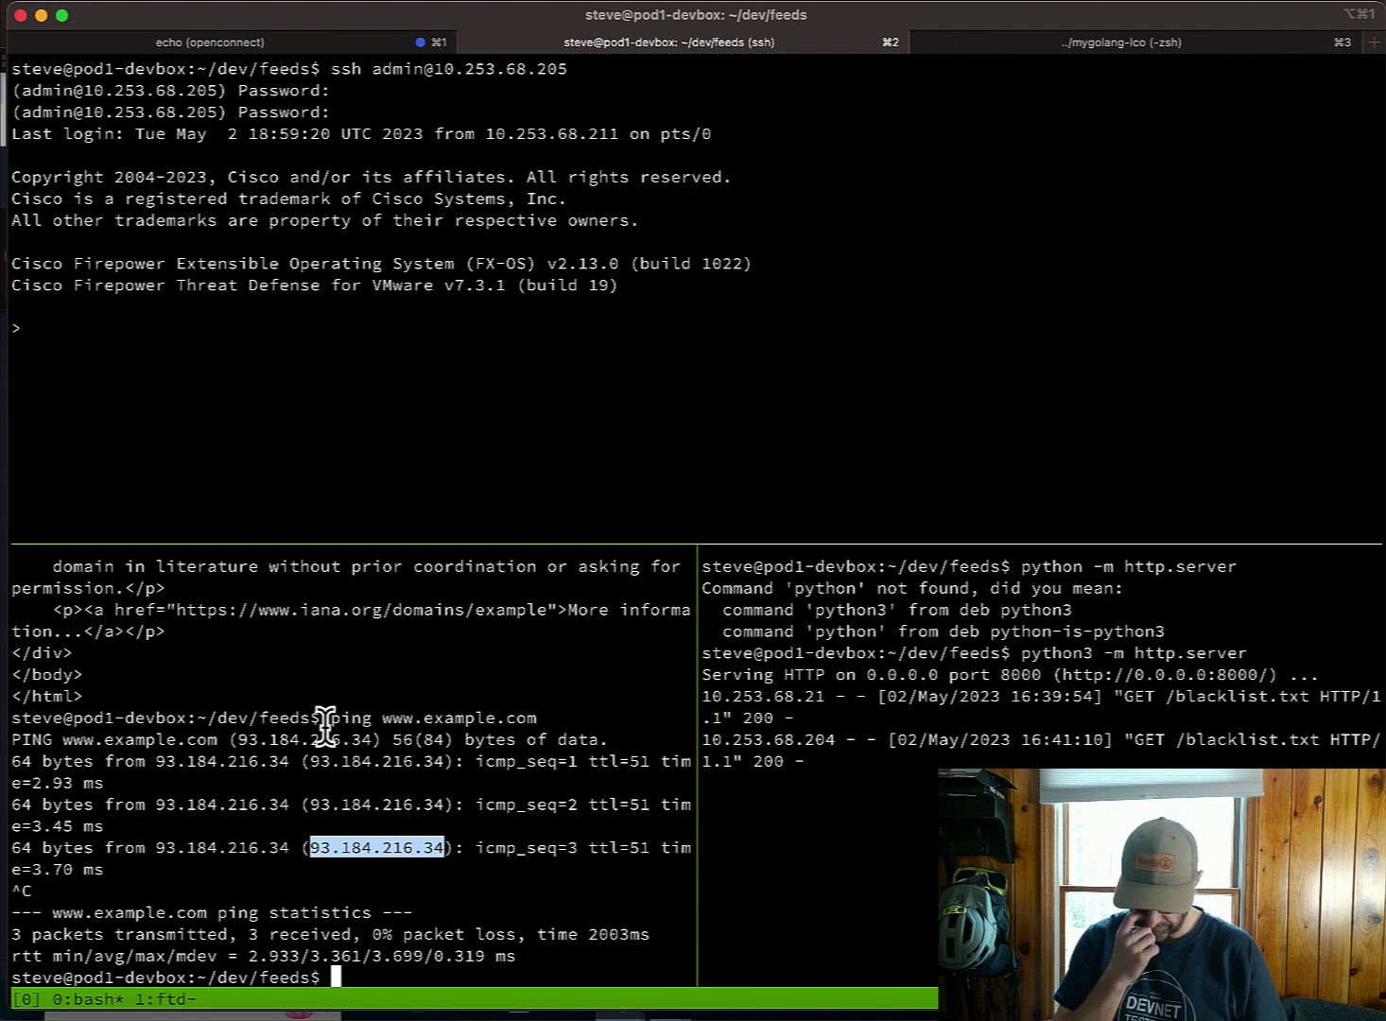
Append 93.184.216.34 on a new line after 2.2.2.2 in blacklist.txt and save.
left_click(400, 975)
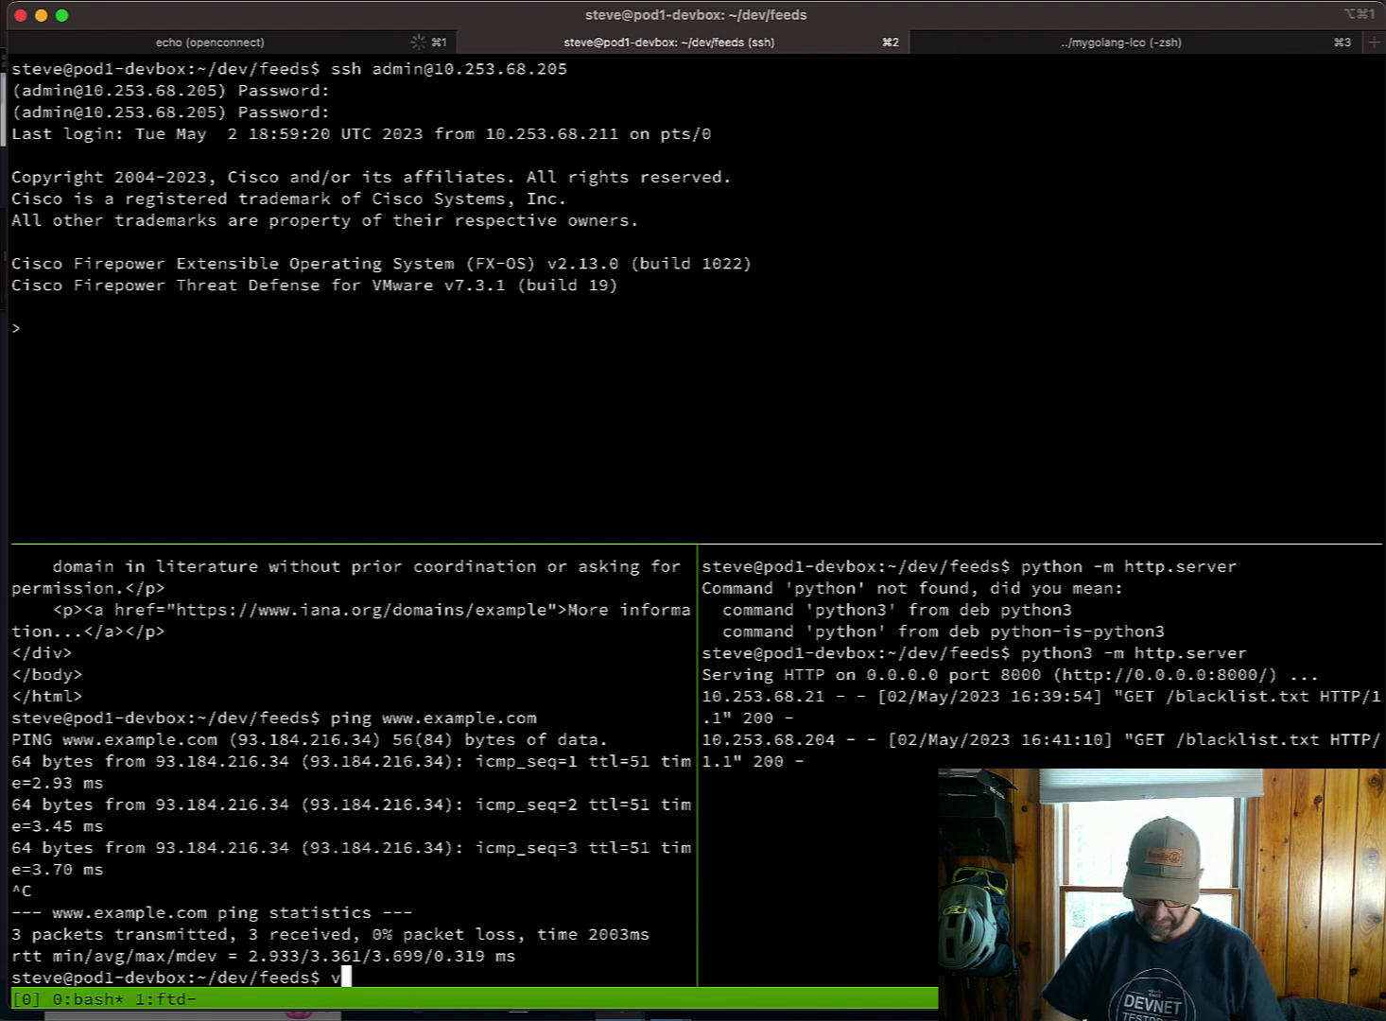
type("i bl")
key("Tab")
key("Return")
key("shift+a")
key("Return")
type("93.184.216.34")
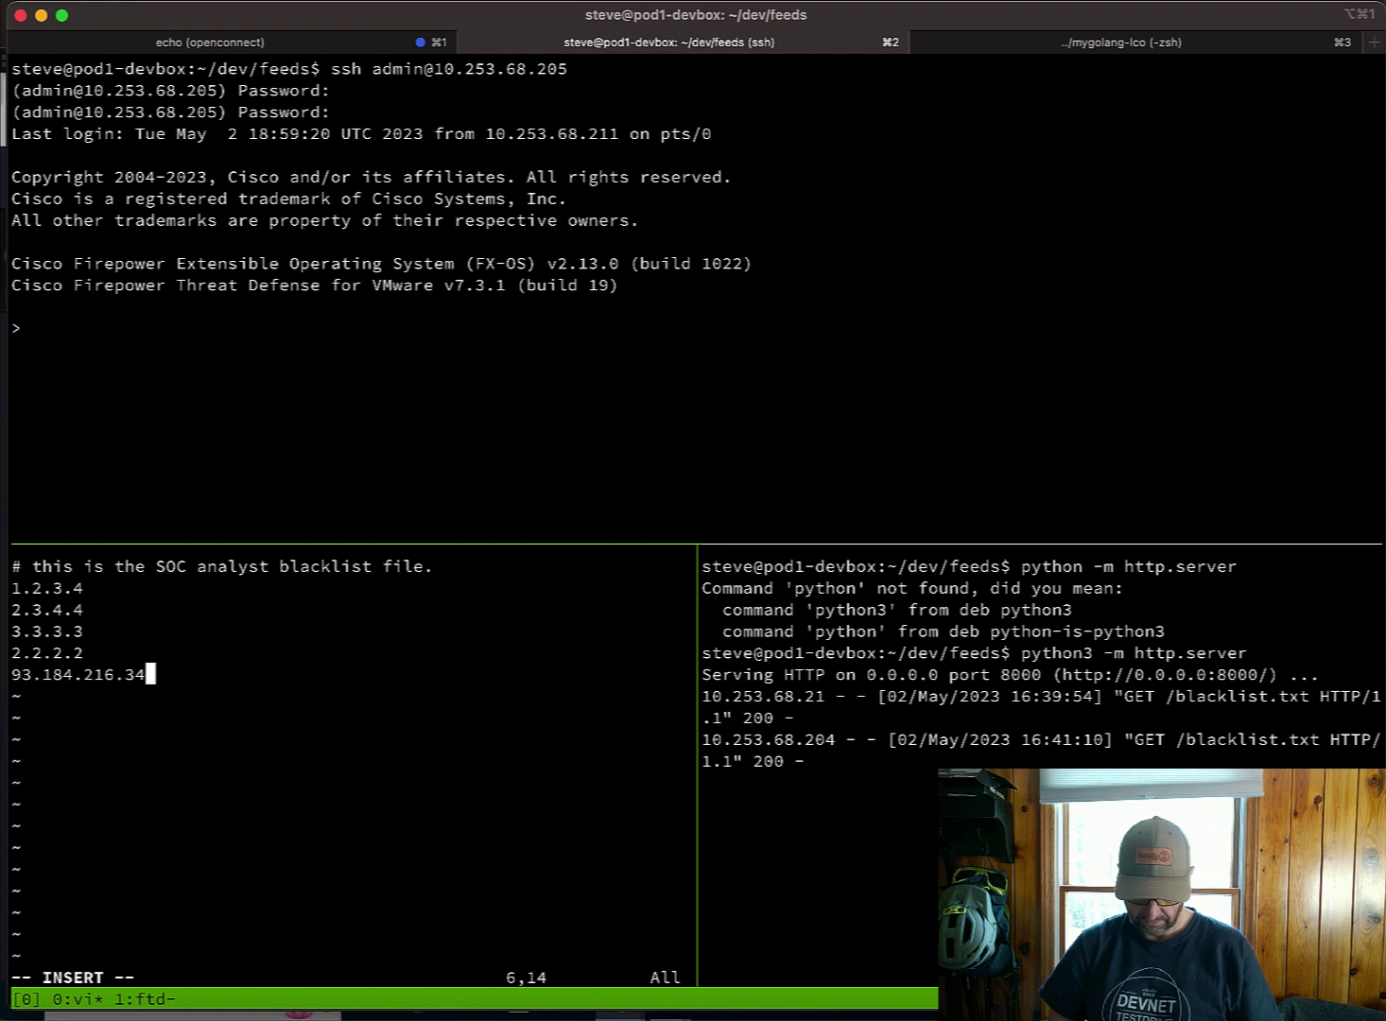
key("Escape")
type(":wq")
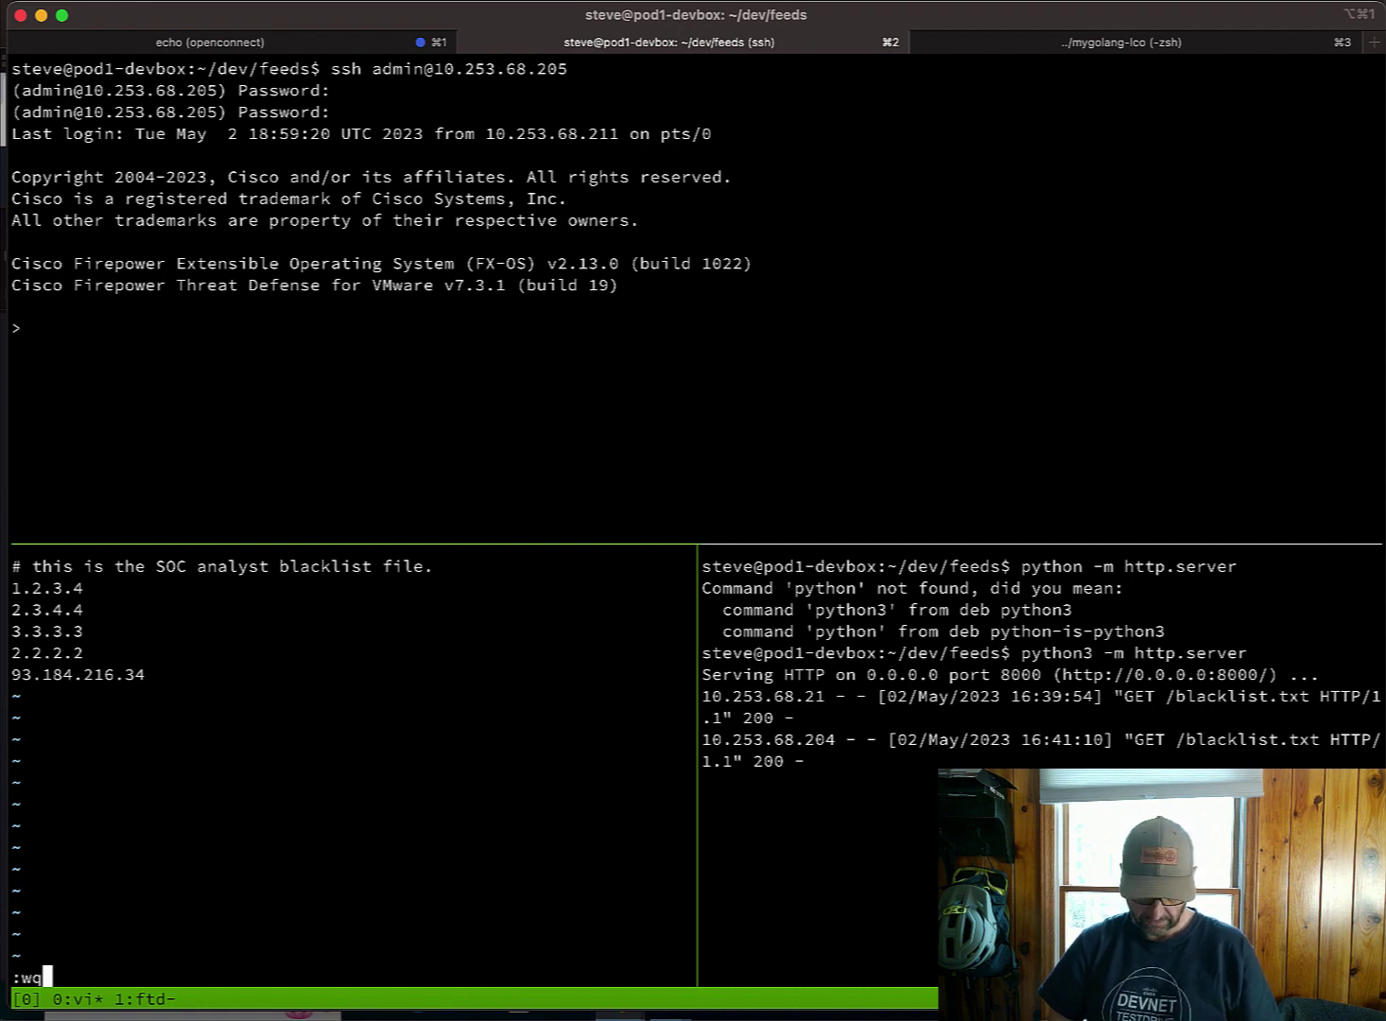
key("Return")
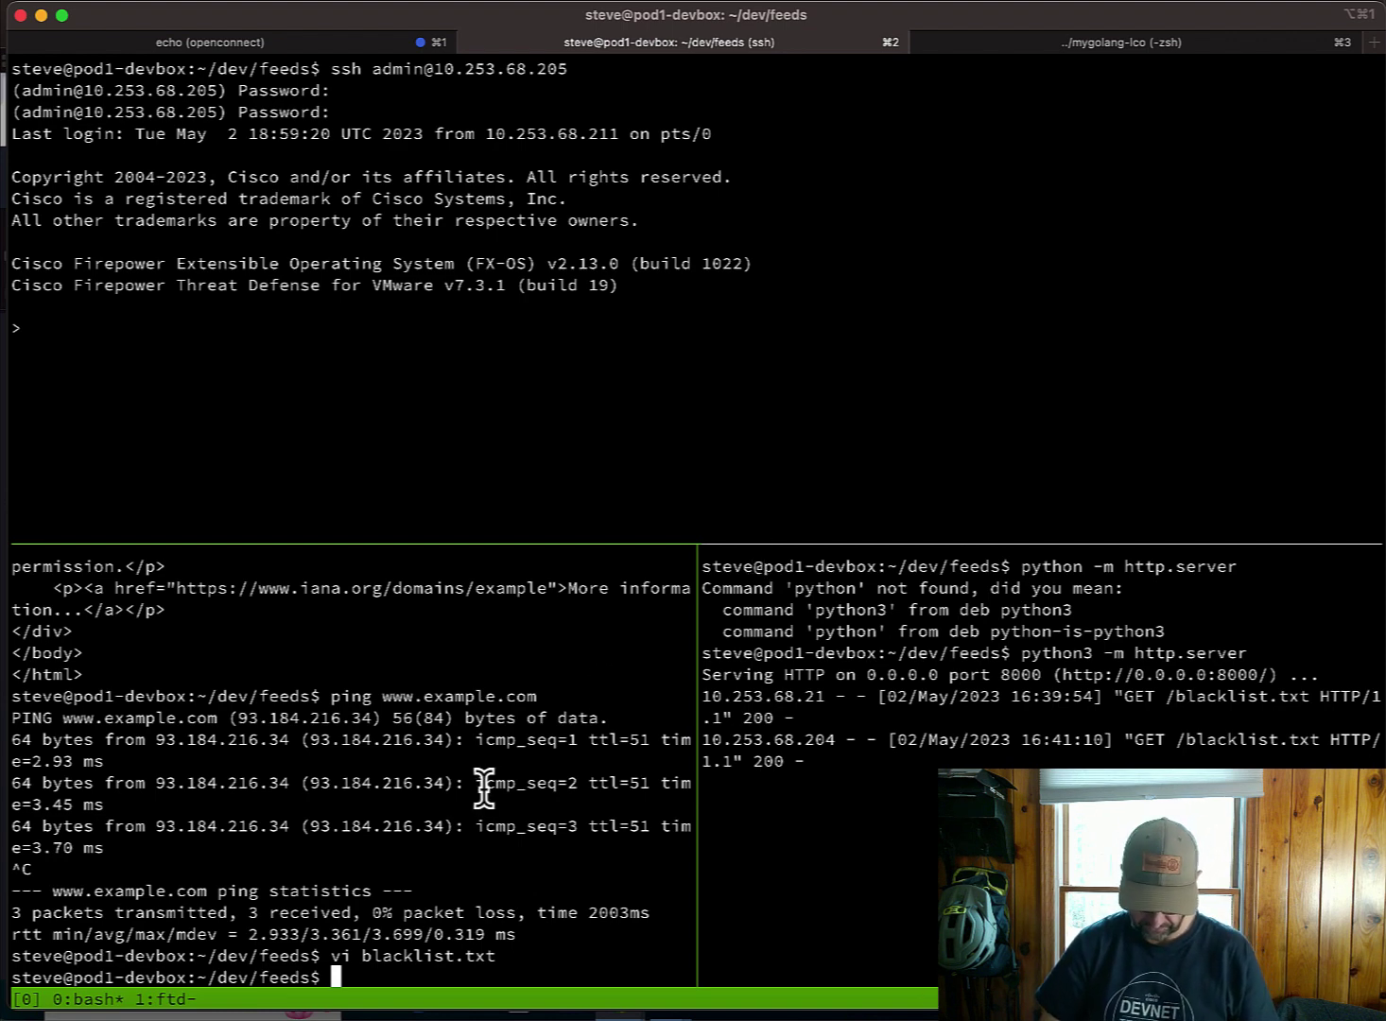
Reopen blacklist.txt without changes, then cat it to confirm five entries.
key("Up")
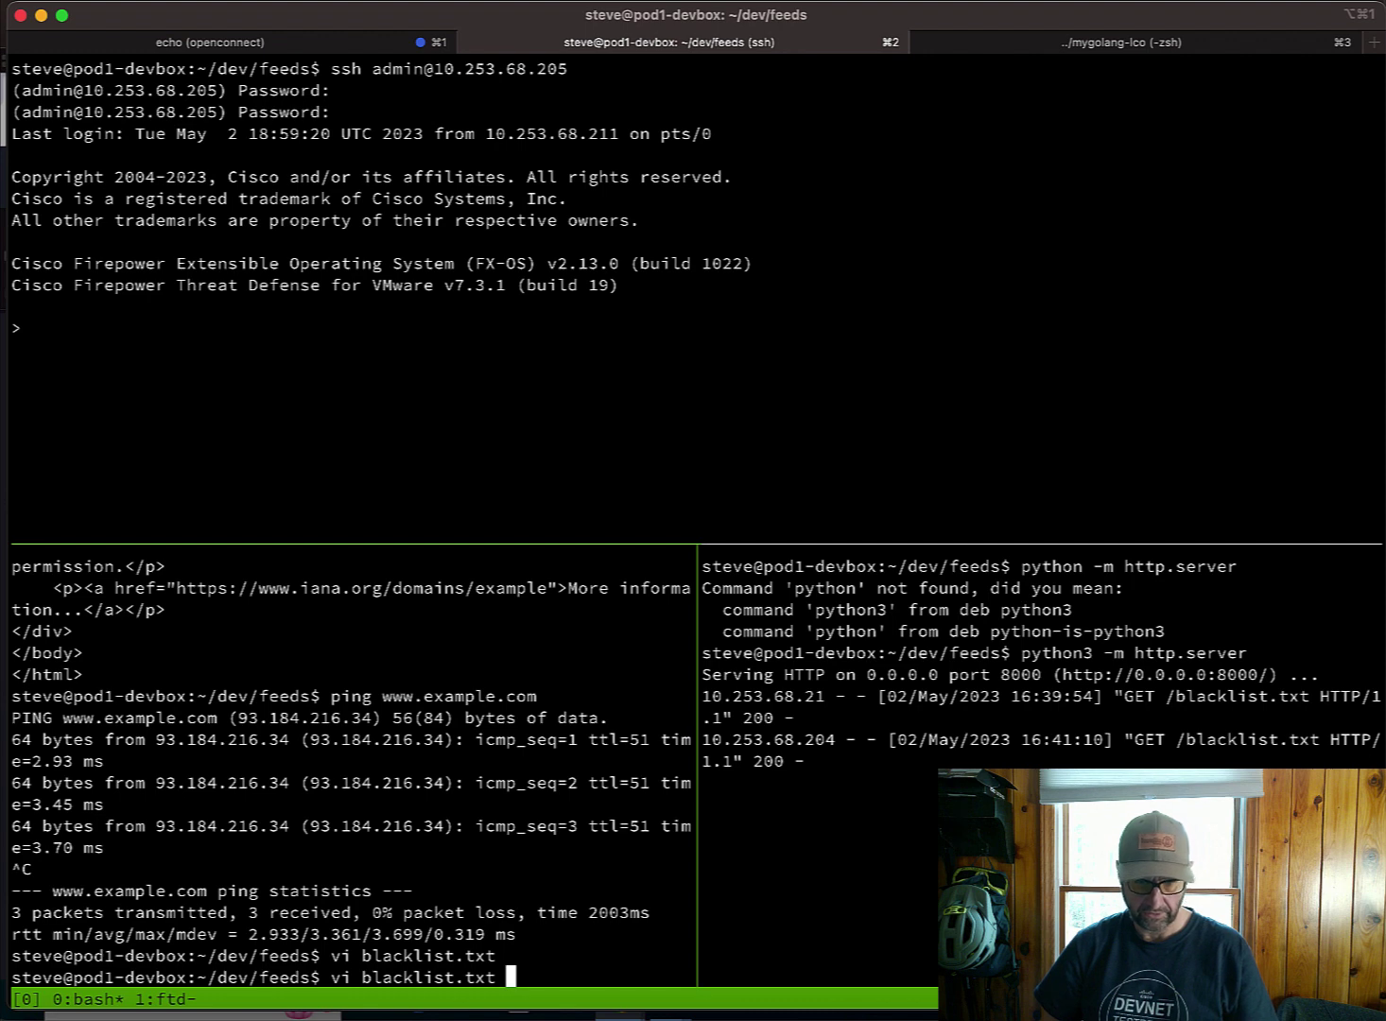
key("Return")
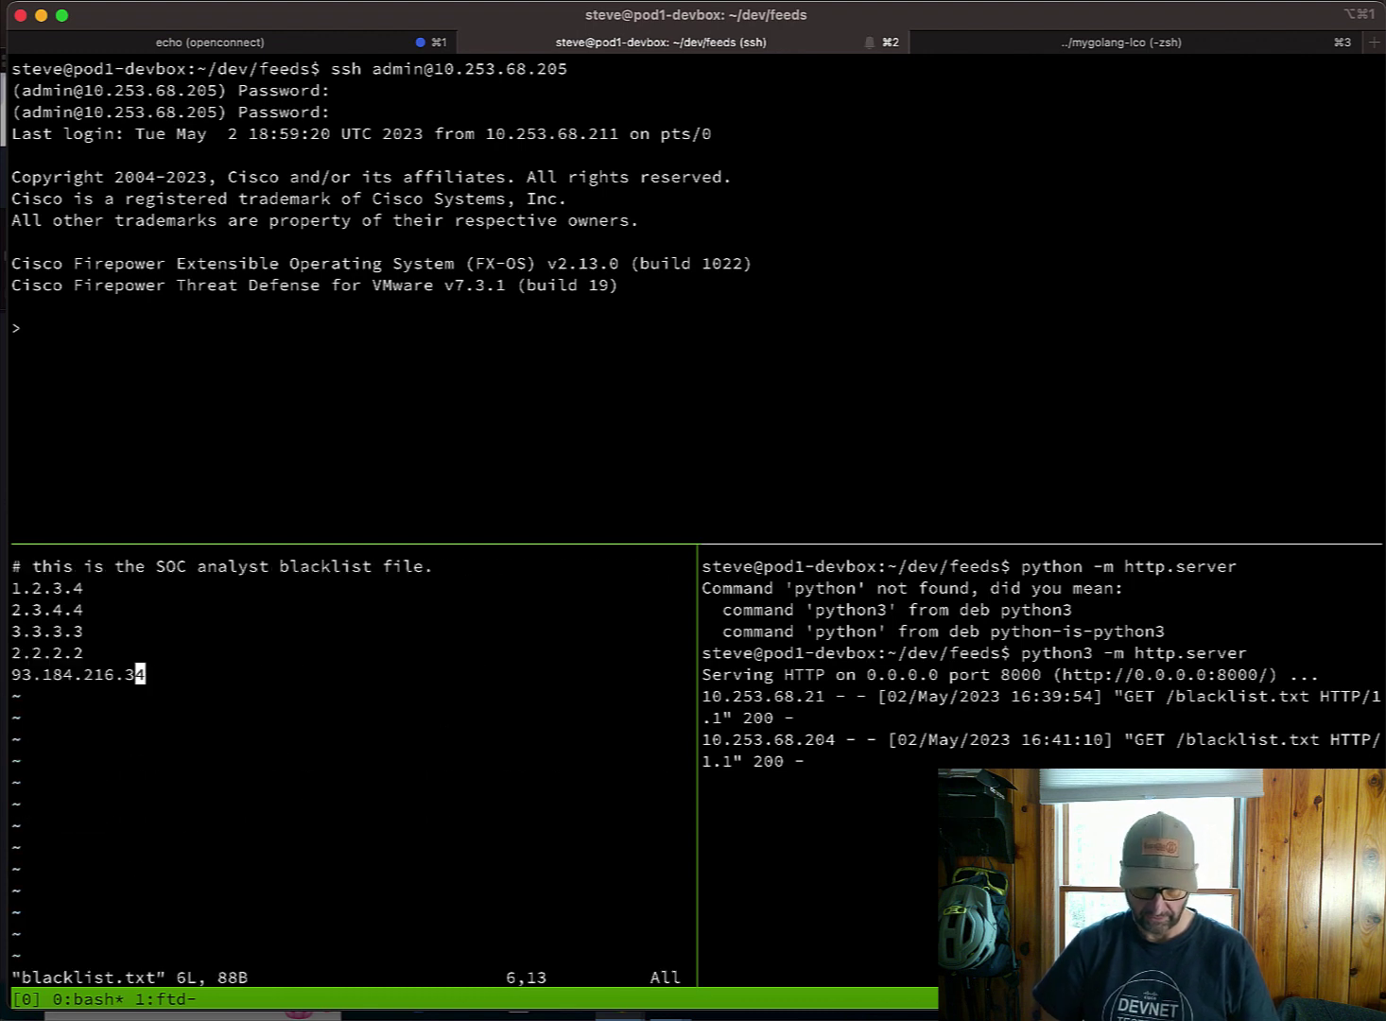
type(":q")
key("Return")
type("cat b")
key("Tab")
key("Return")
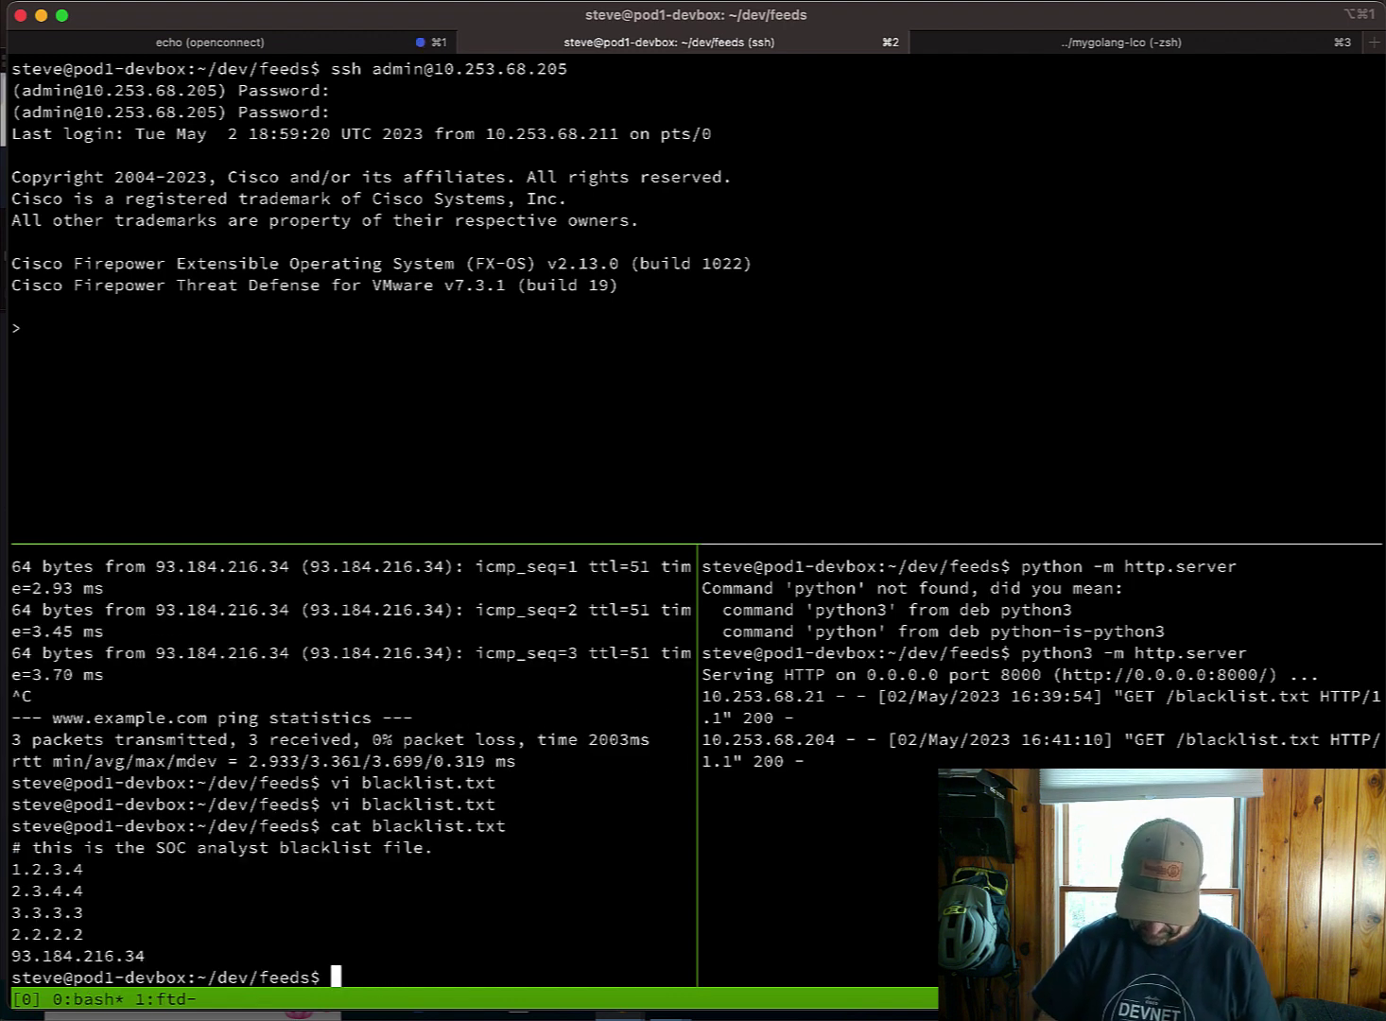
Enter expert mode on the pod1-ftd SSH session.
left_click(37, 328)
type("expert")
key("Return")
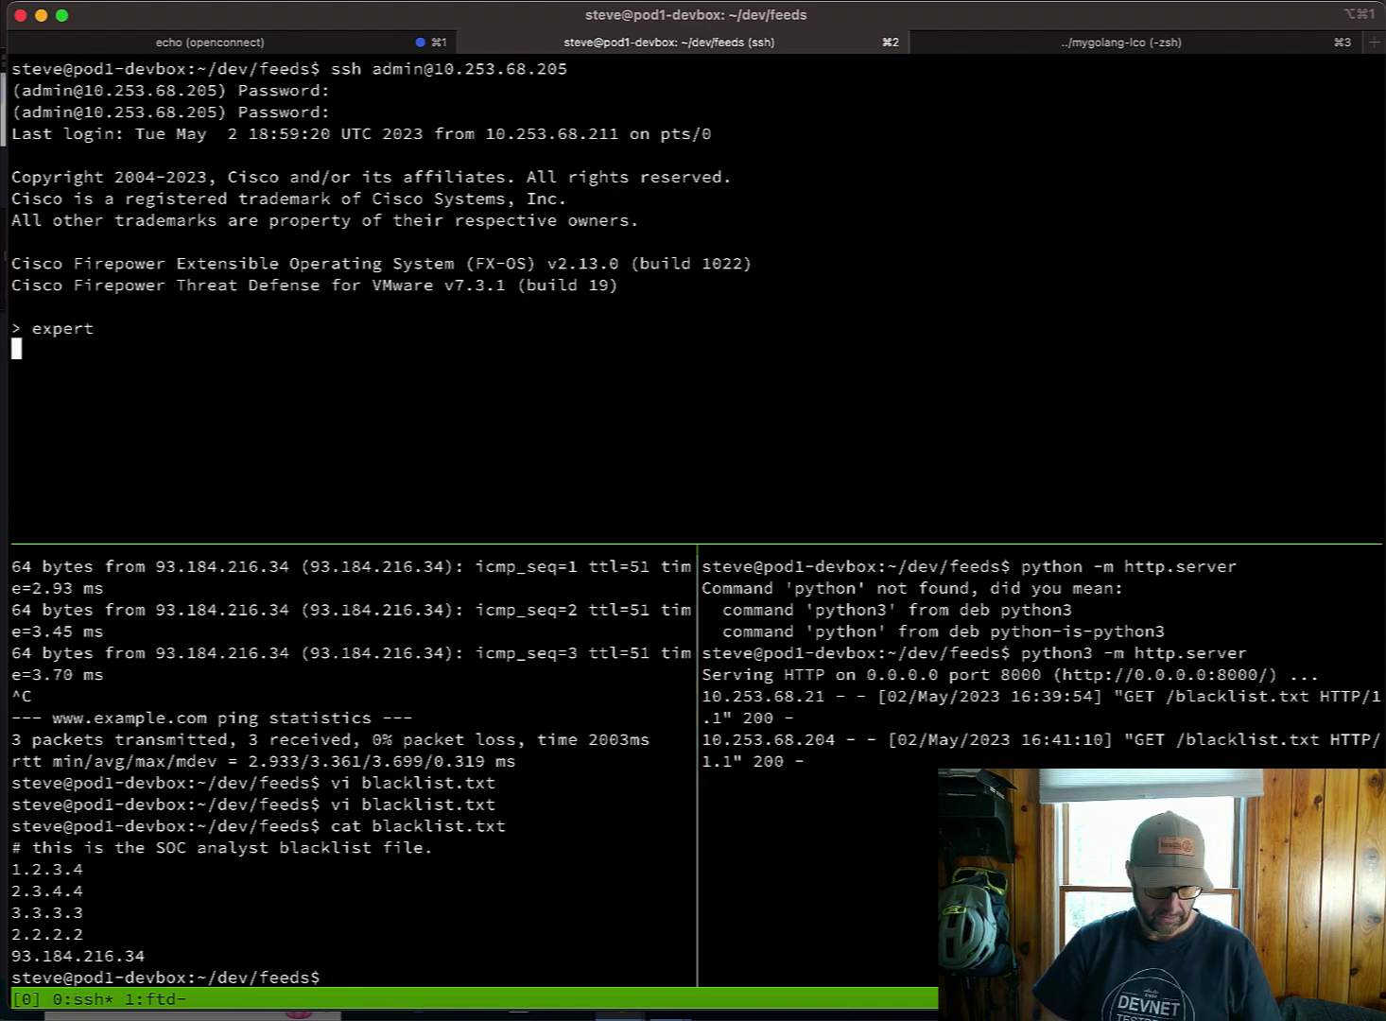
Become root with sudo su and change into /var/sf.
type("su")
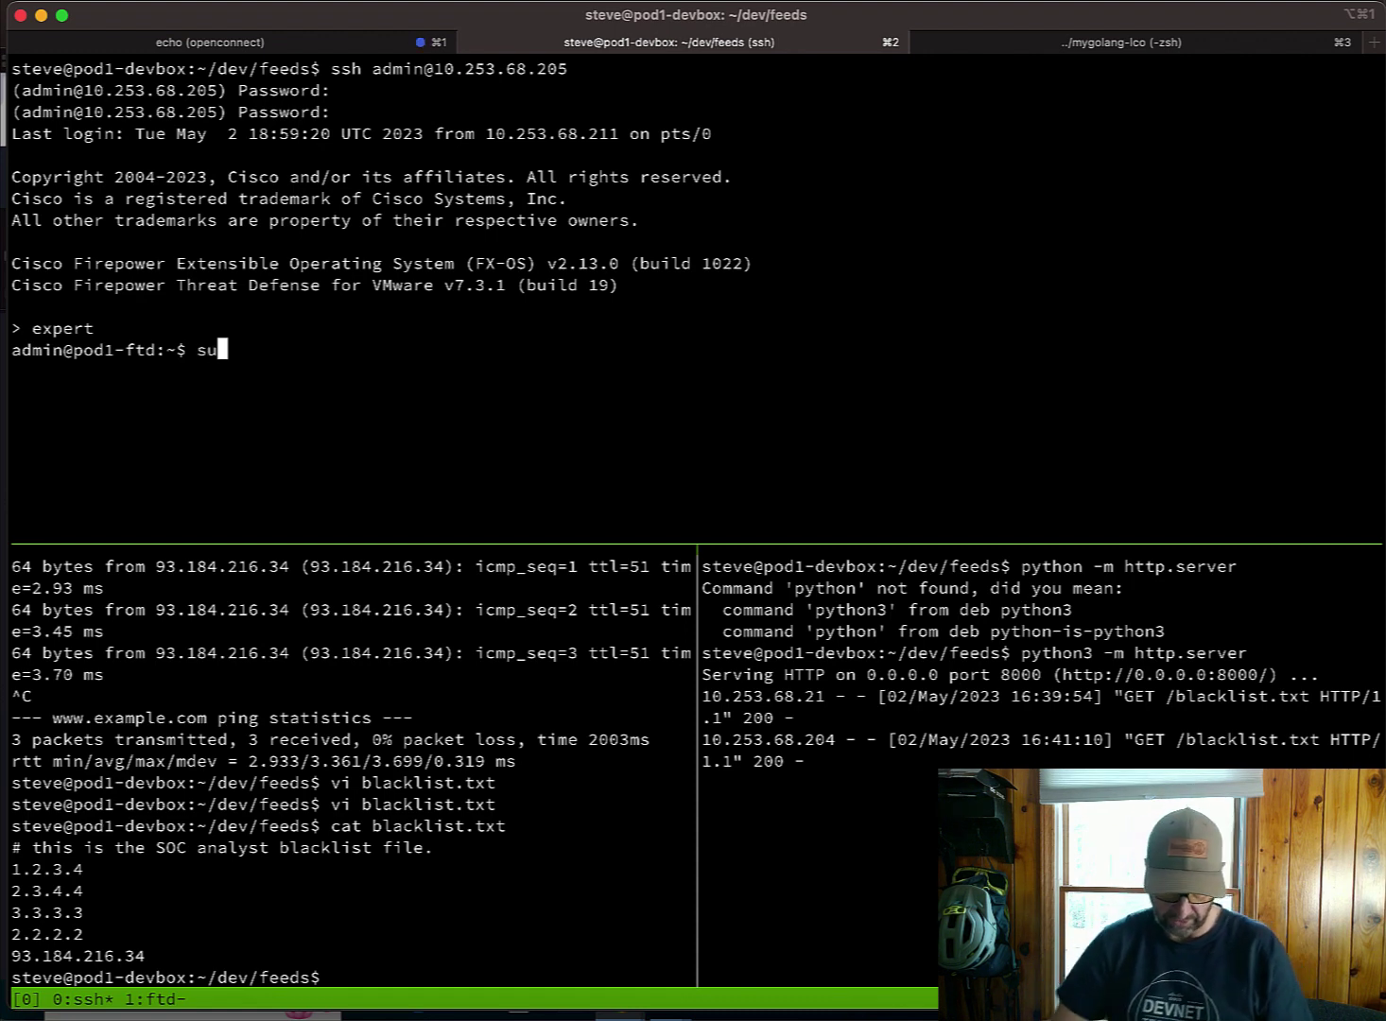
type("do suy")
key("Return")
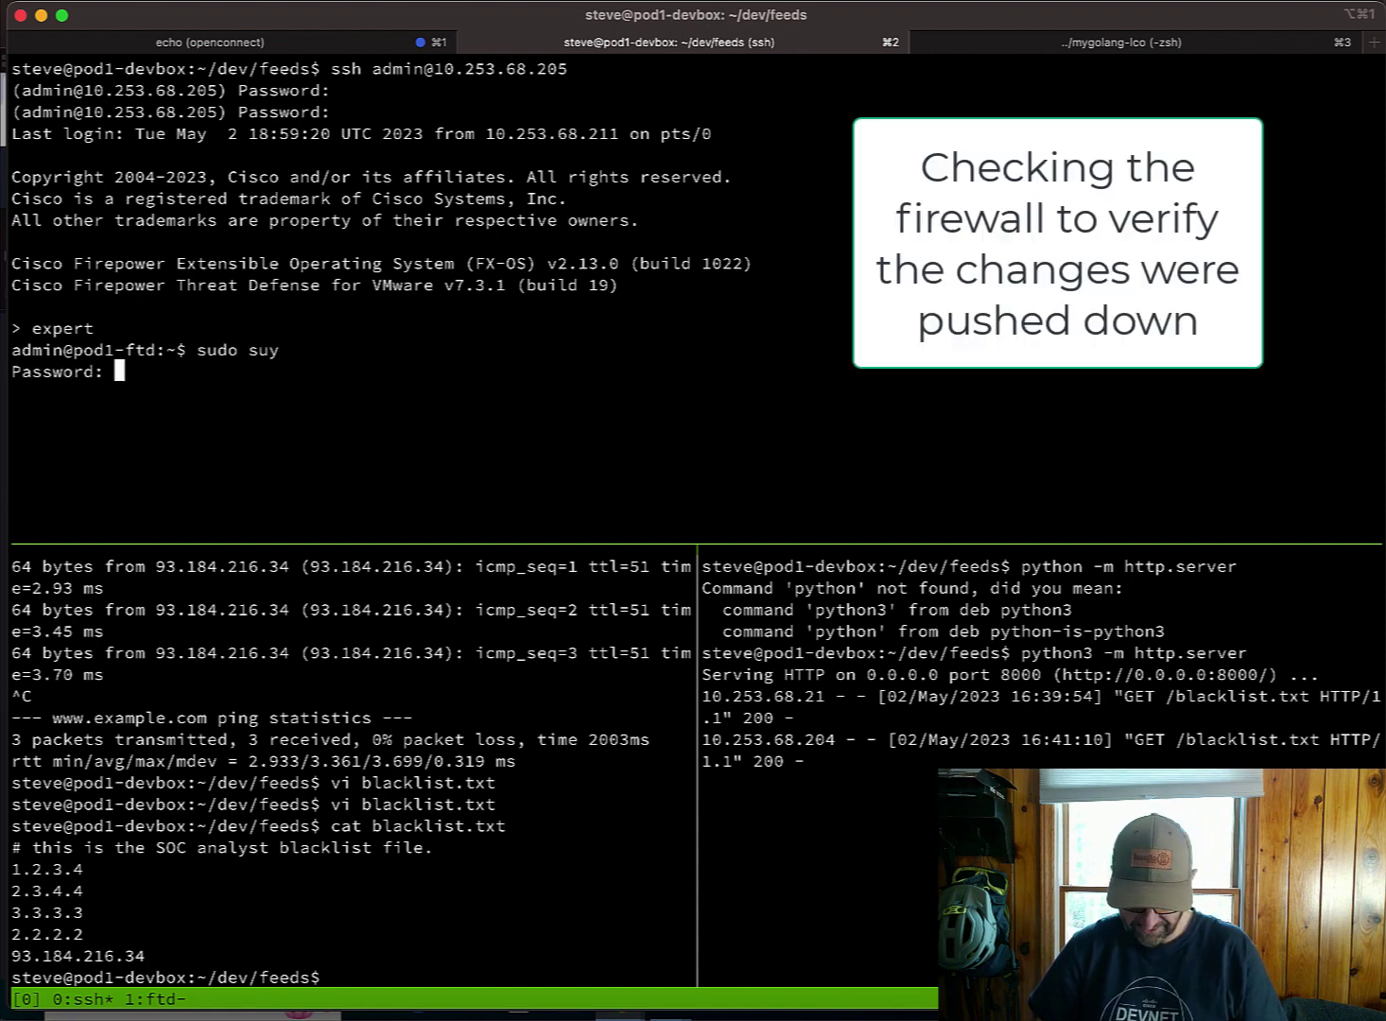
key("Return")
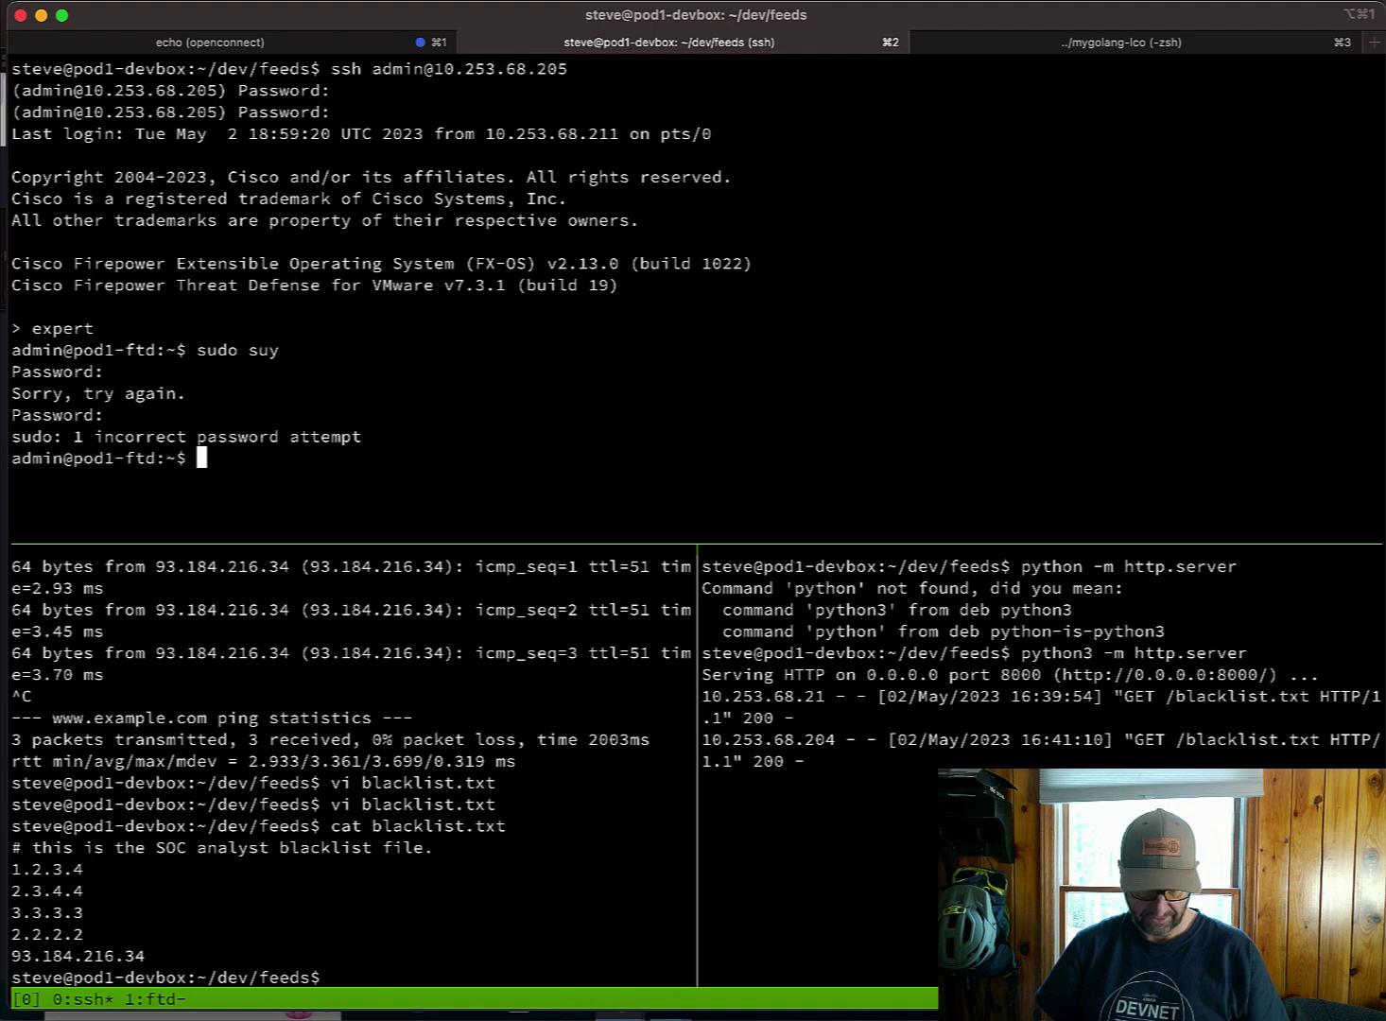
key("Up")
key("Return")
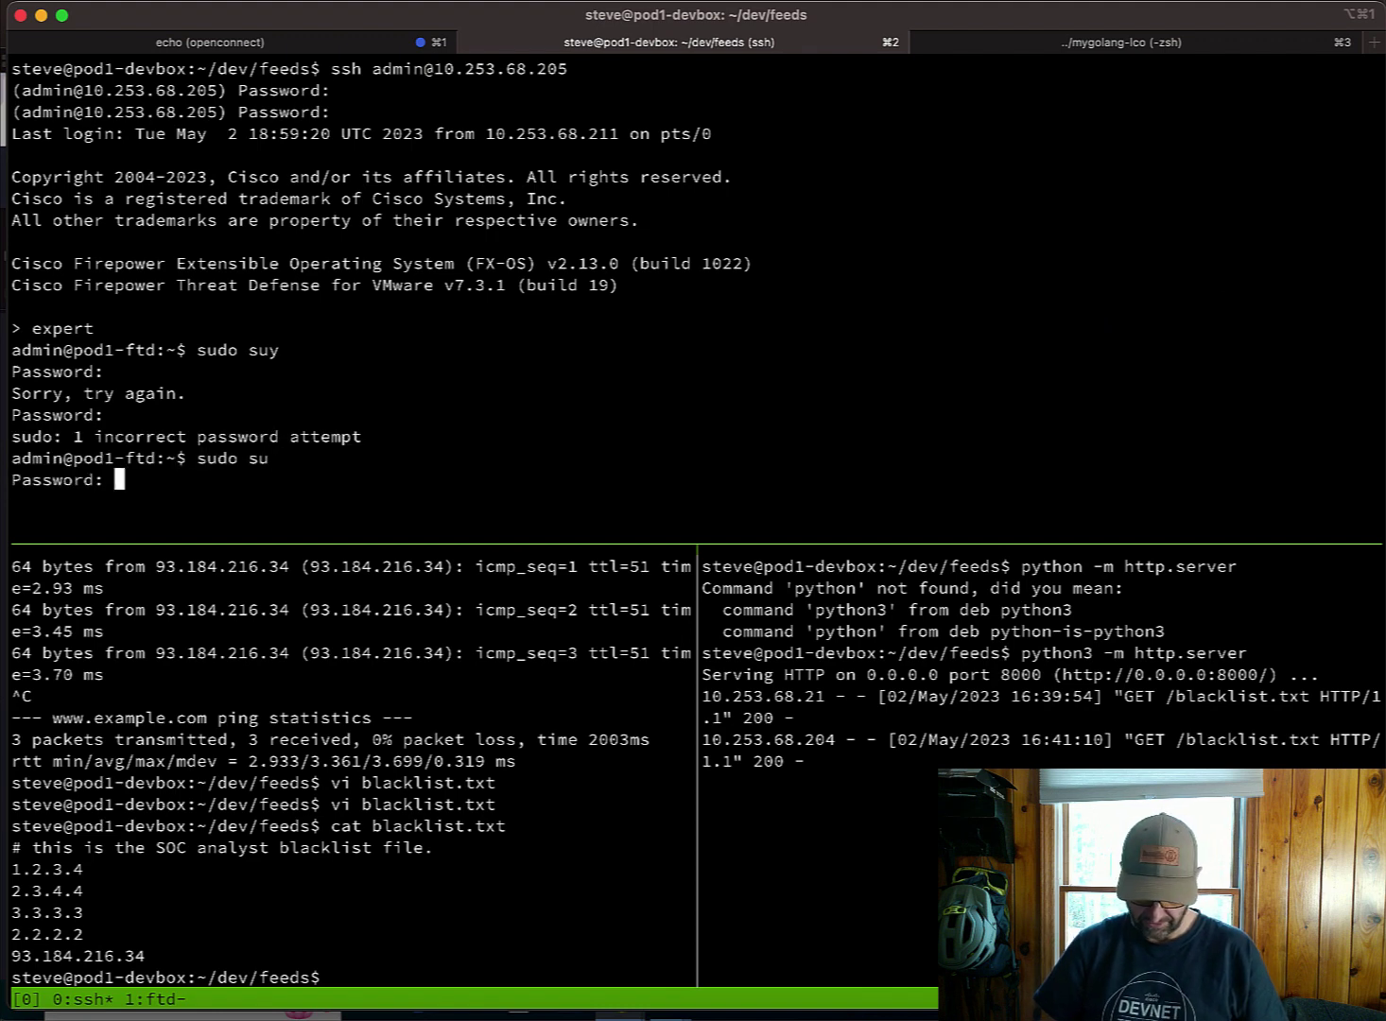
key("Return")
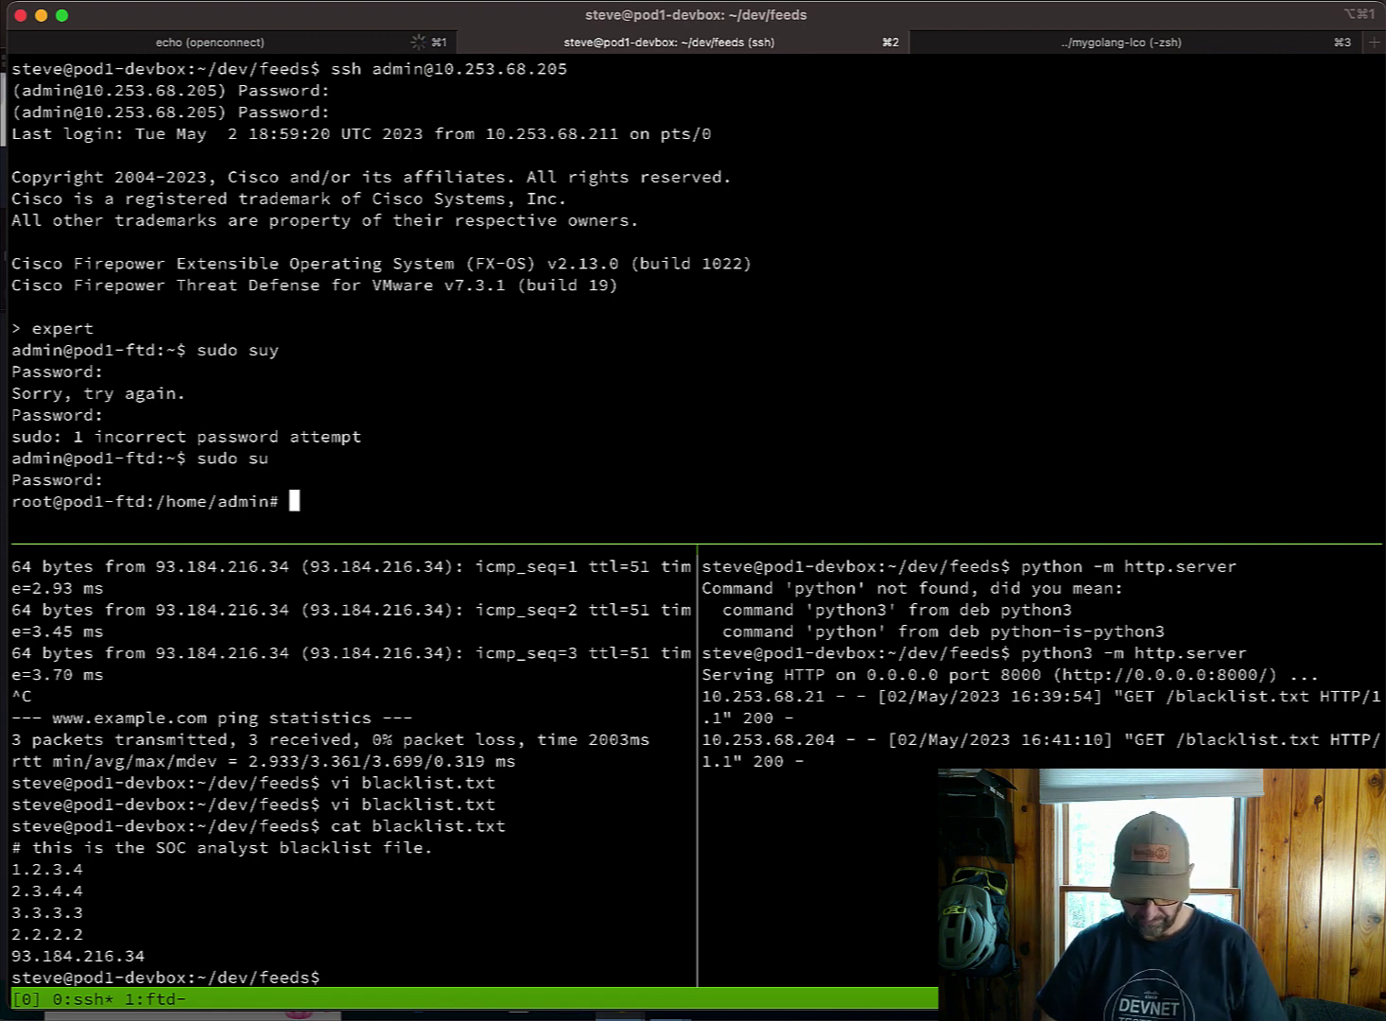
type("cd /var/sh")
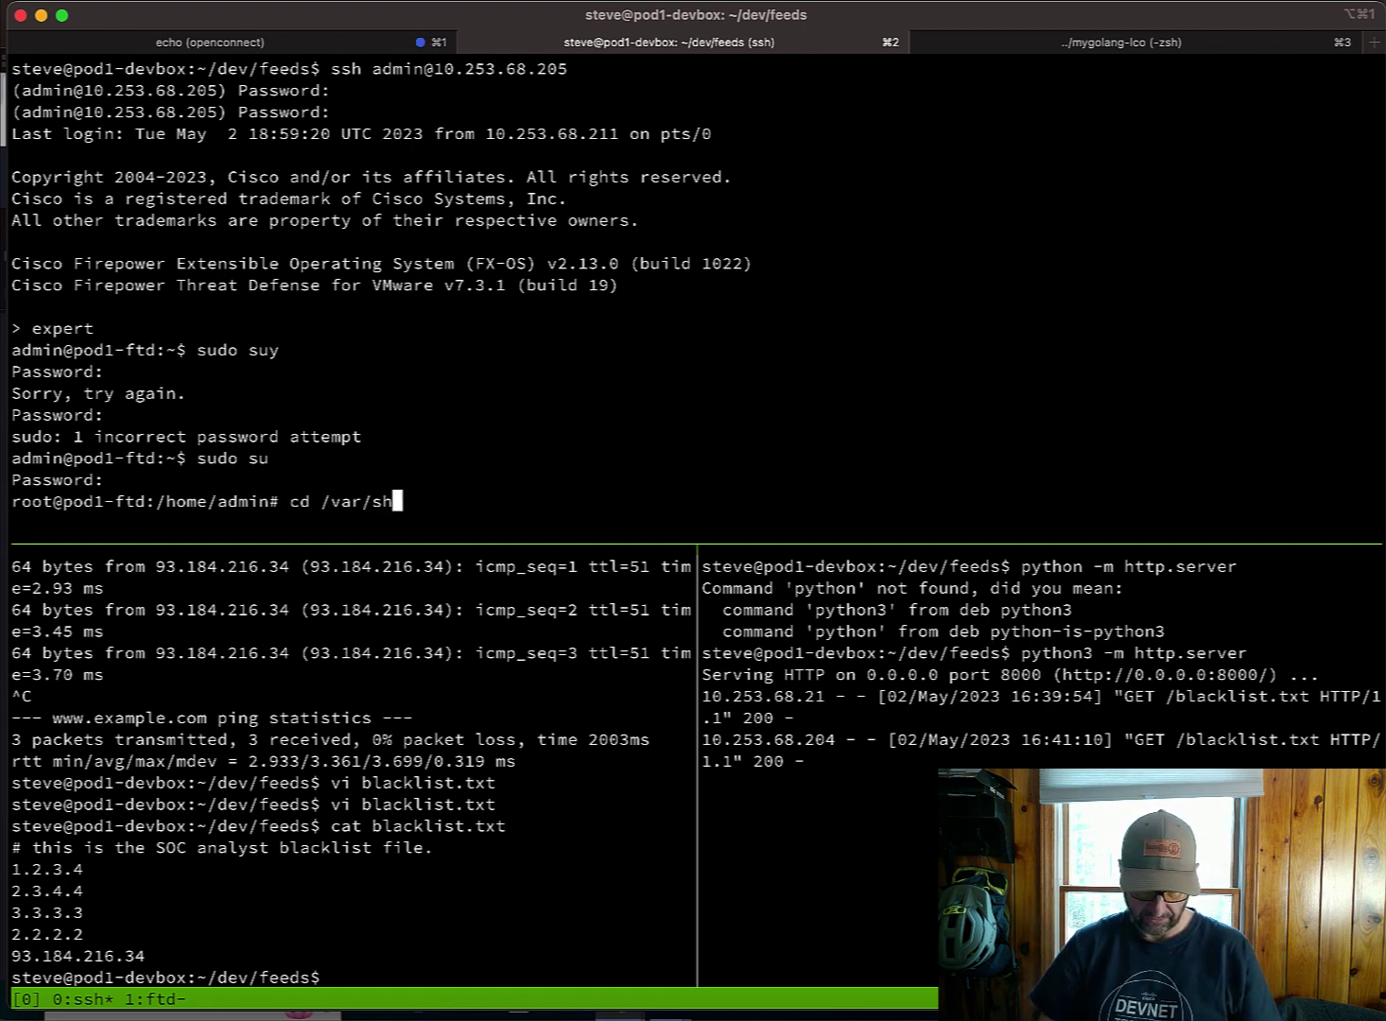
key("Return")
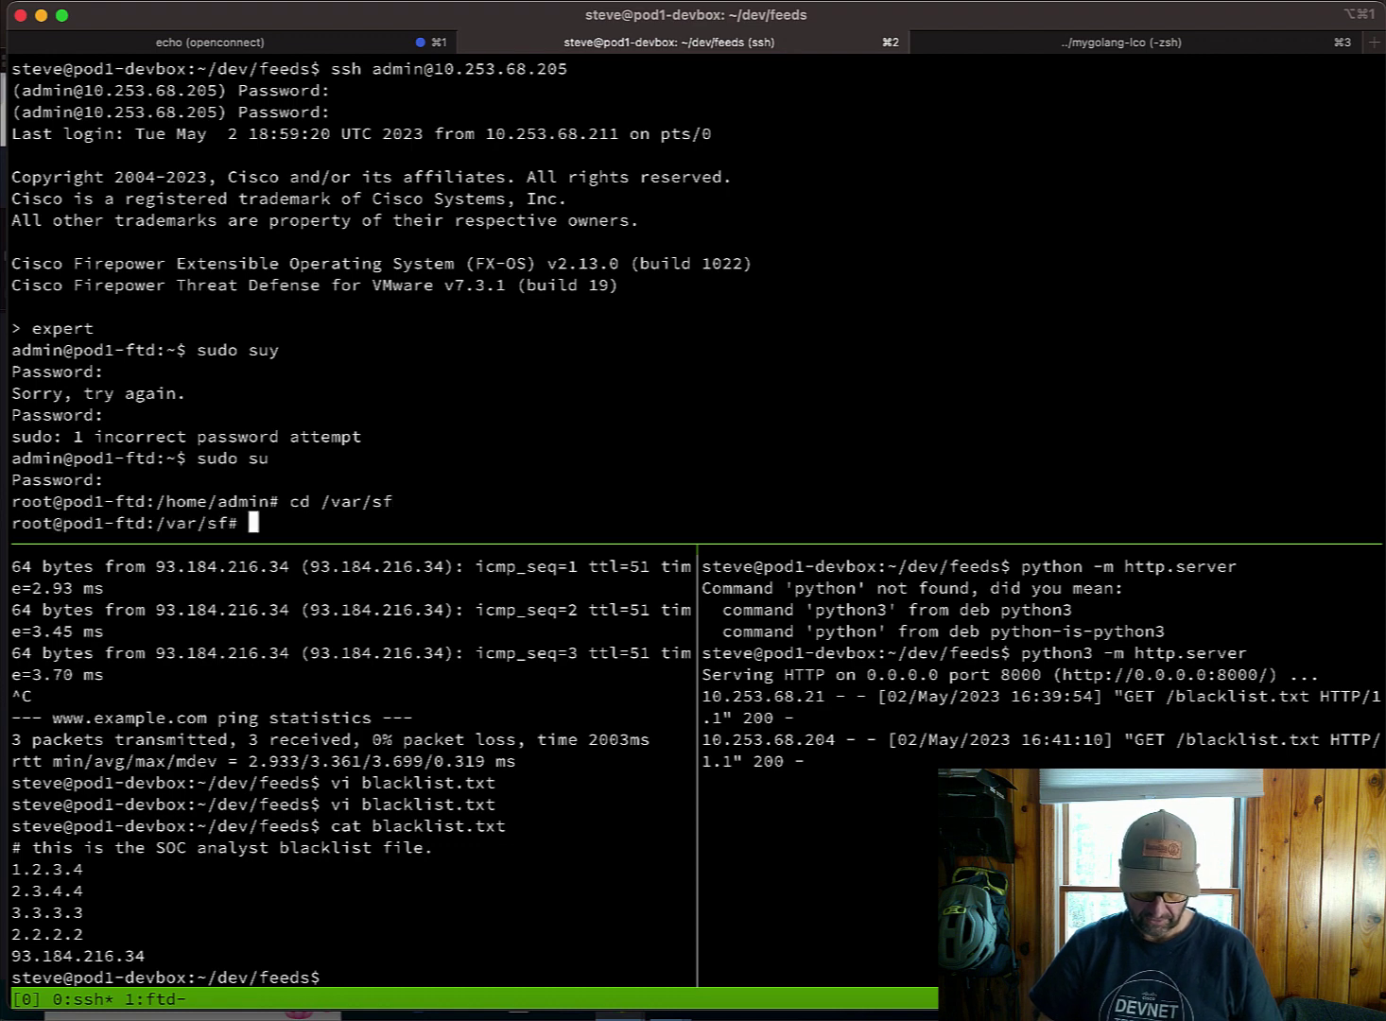
List /var/sf and move into the iprep_download directory.
type("ls")
key("Return")
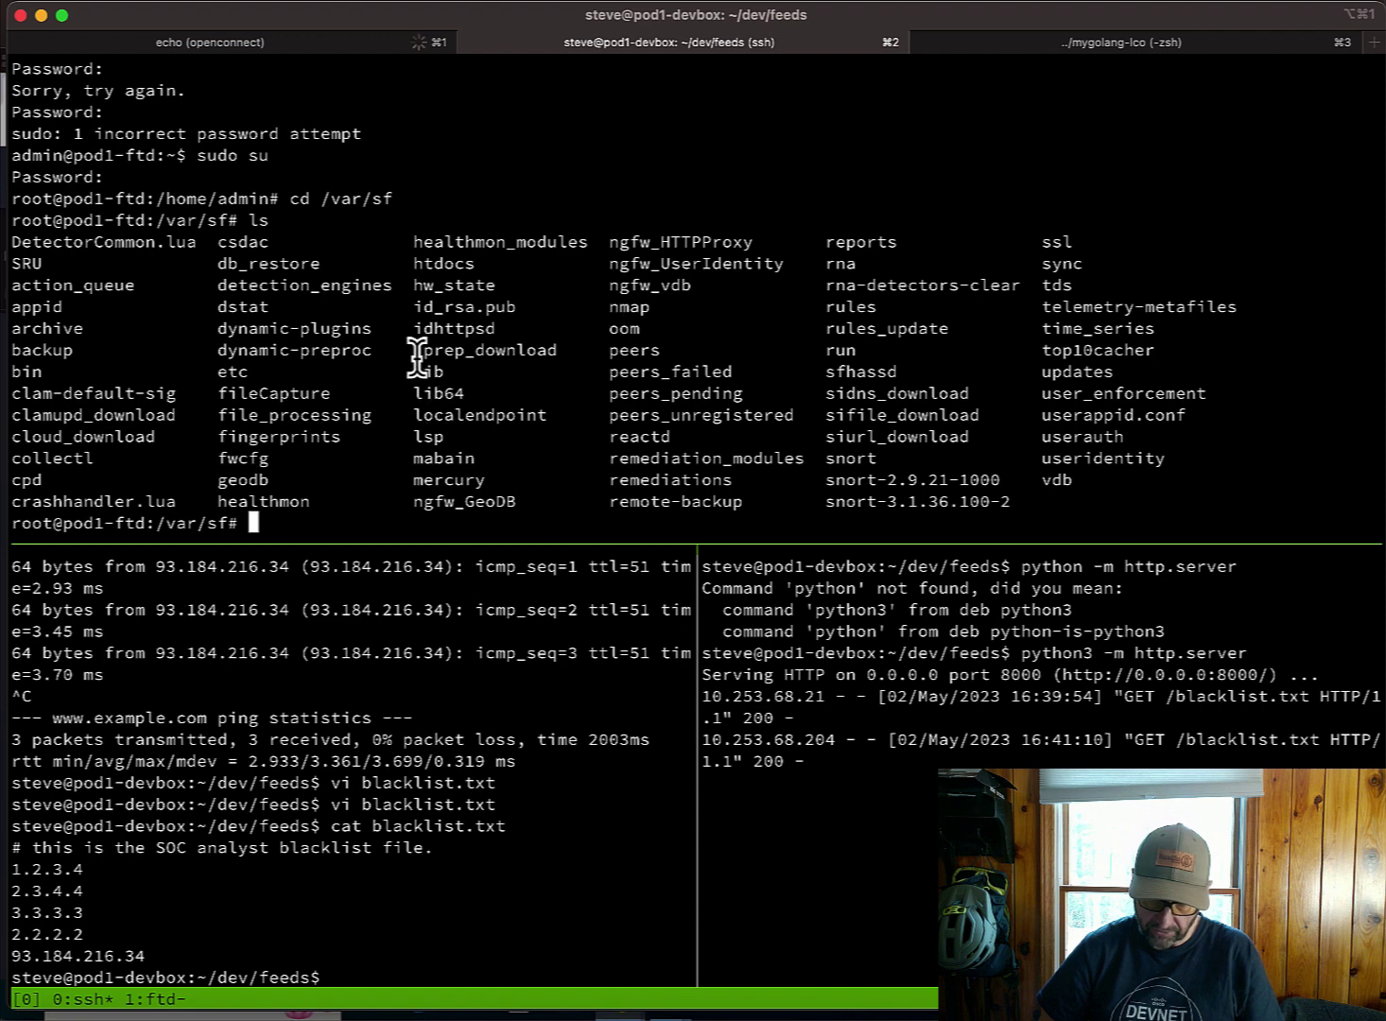
type("cd ")
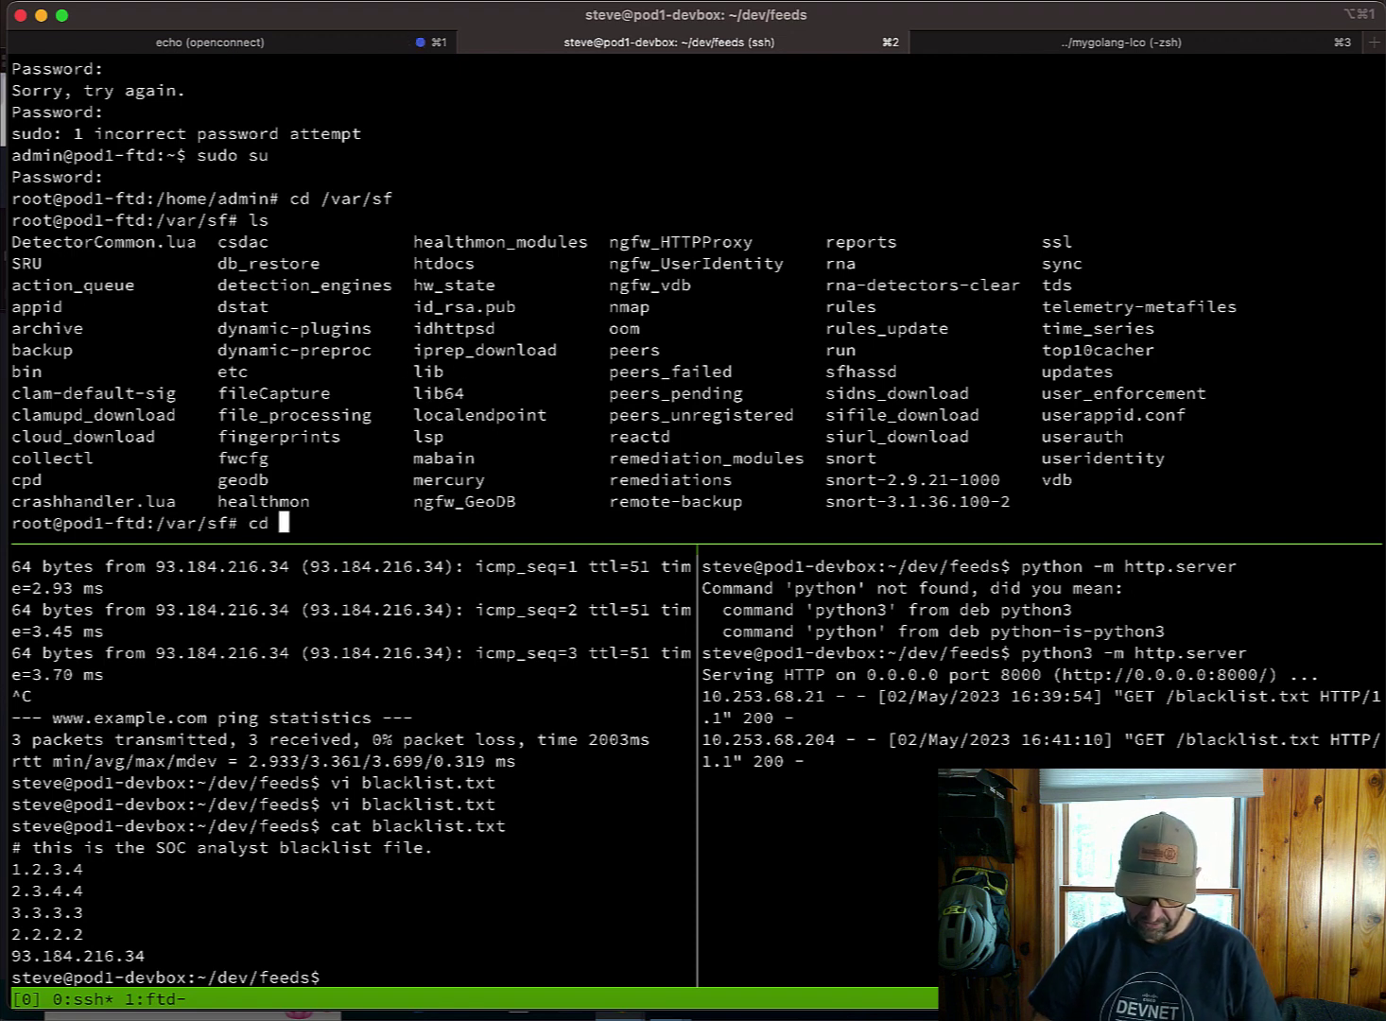
type("iperp")
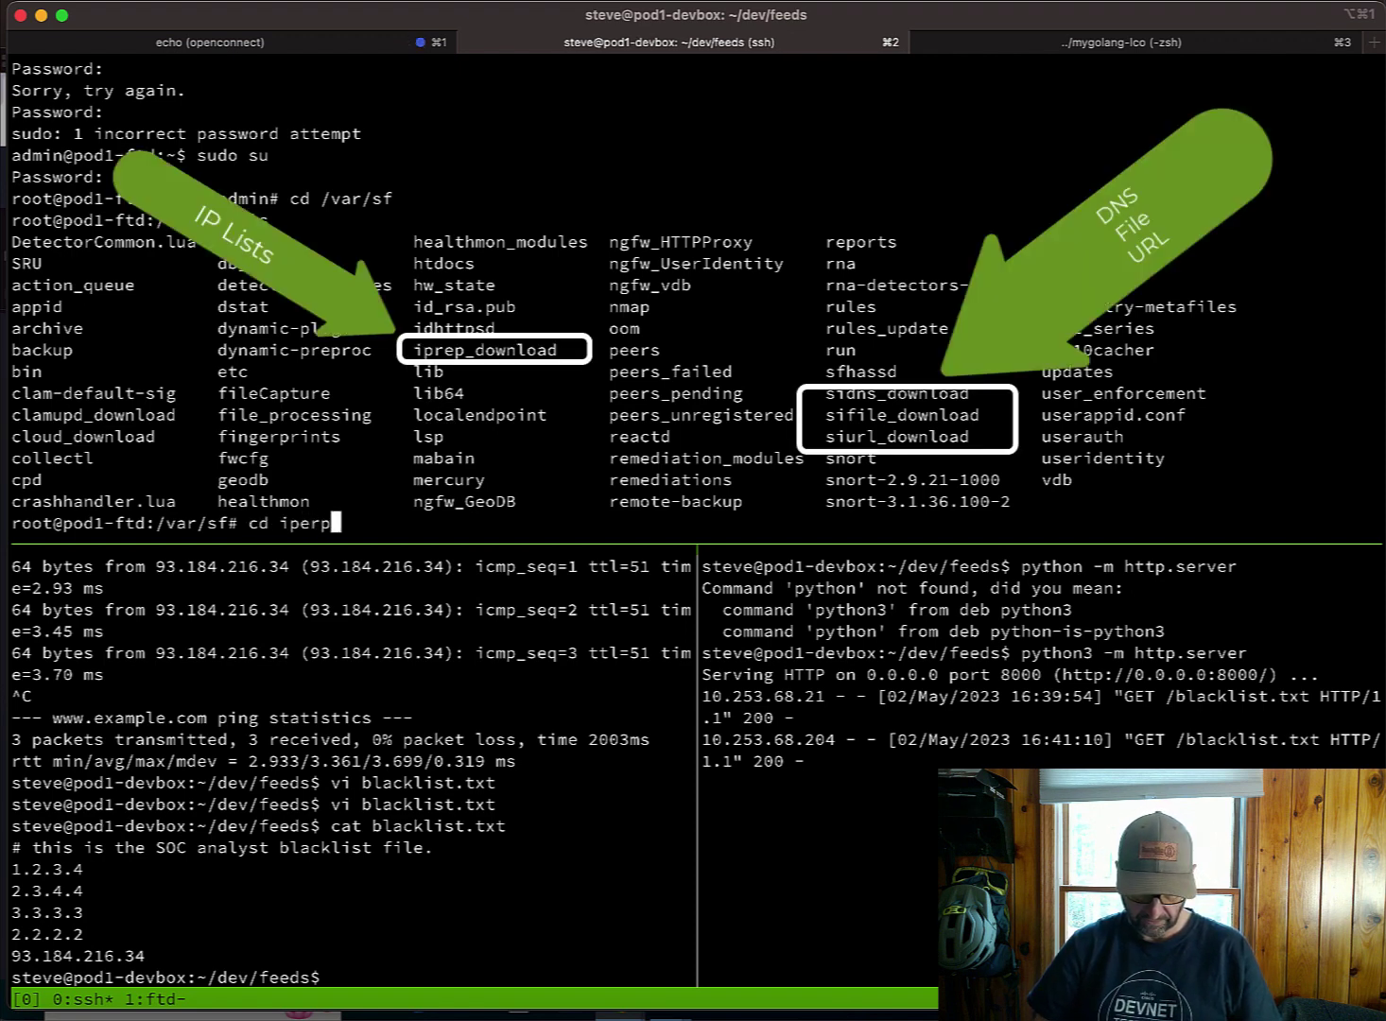
key("BackSpace")
key("BackSpace")
key("BackSpace")
type("re")
key("Tab")
key("Return")
List iprep_download's files, then show a detailed listing with sizes and dates.
type("ls")
key("Return")
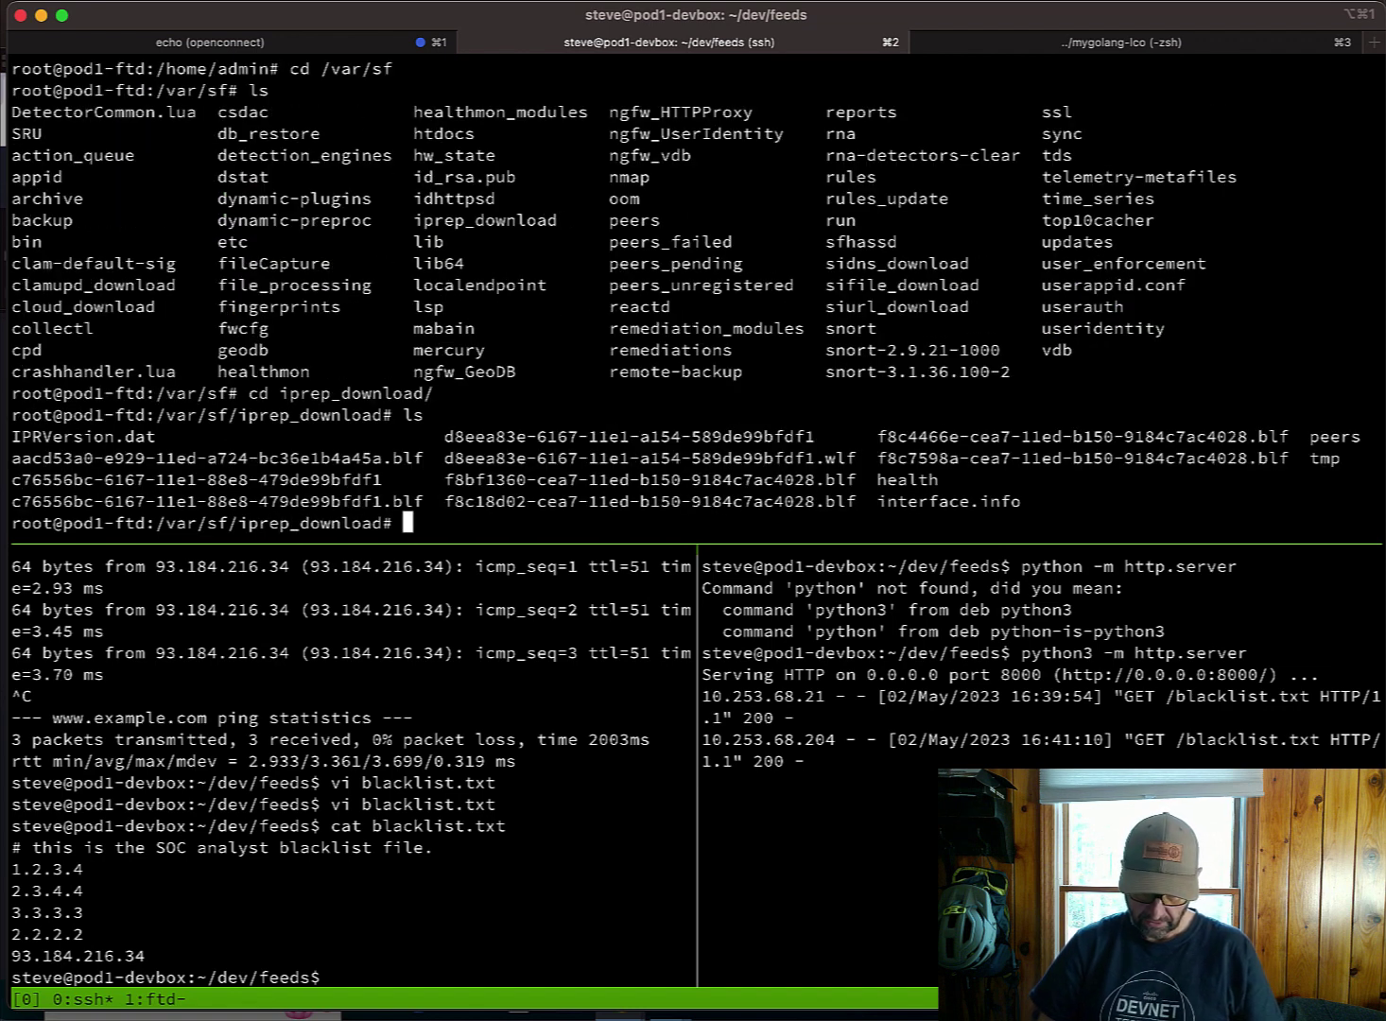
type("ls -lg")
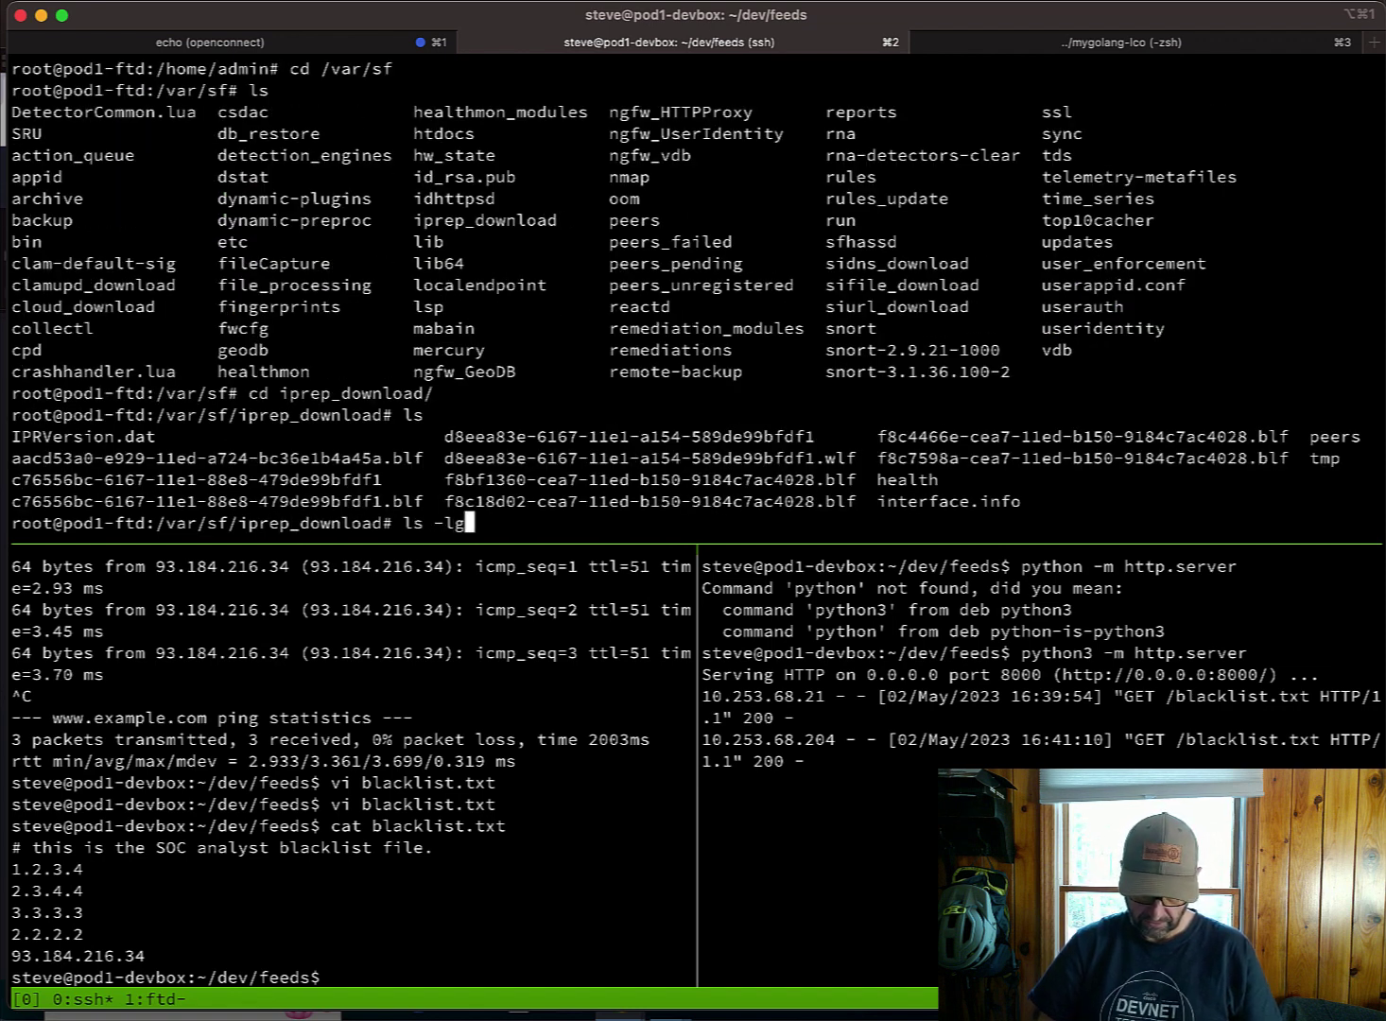
type("h")
key("Return")
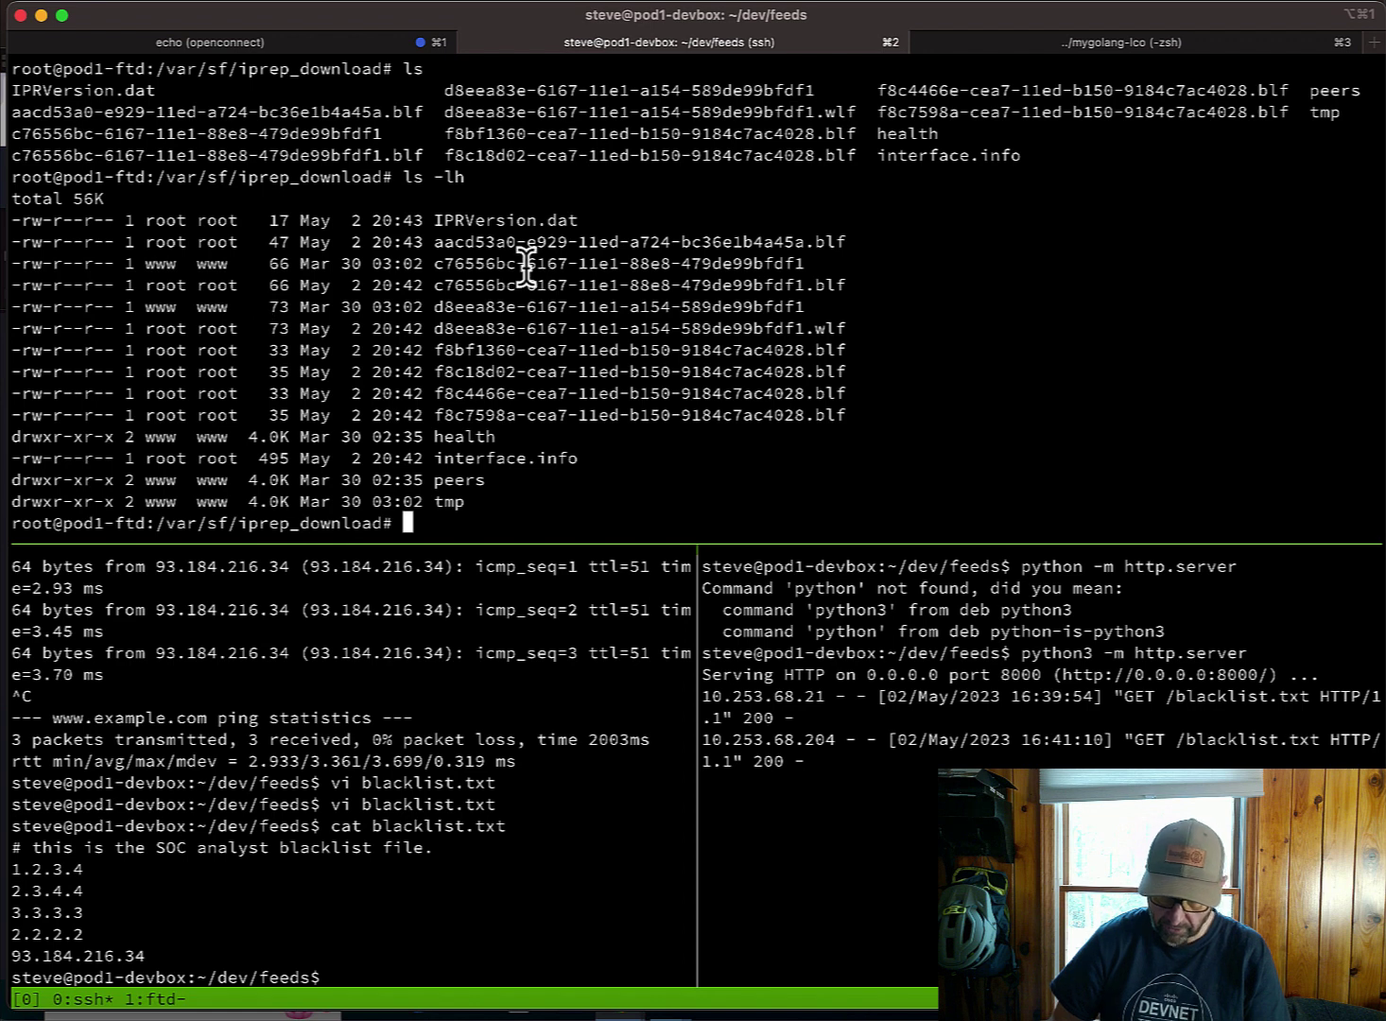
type("cat")
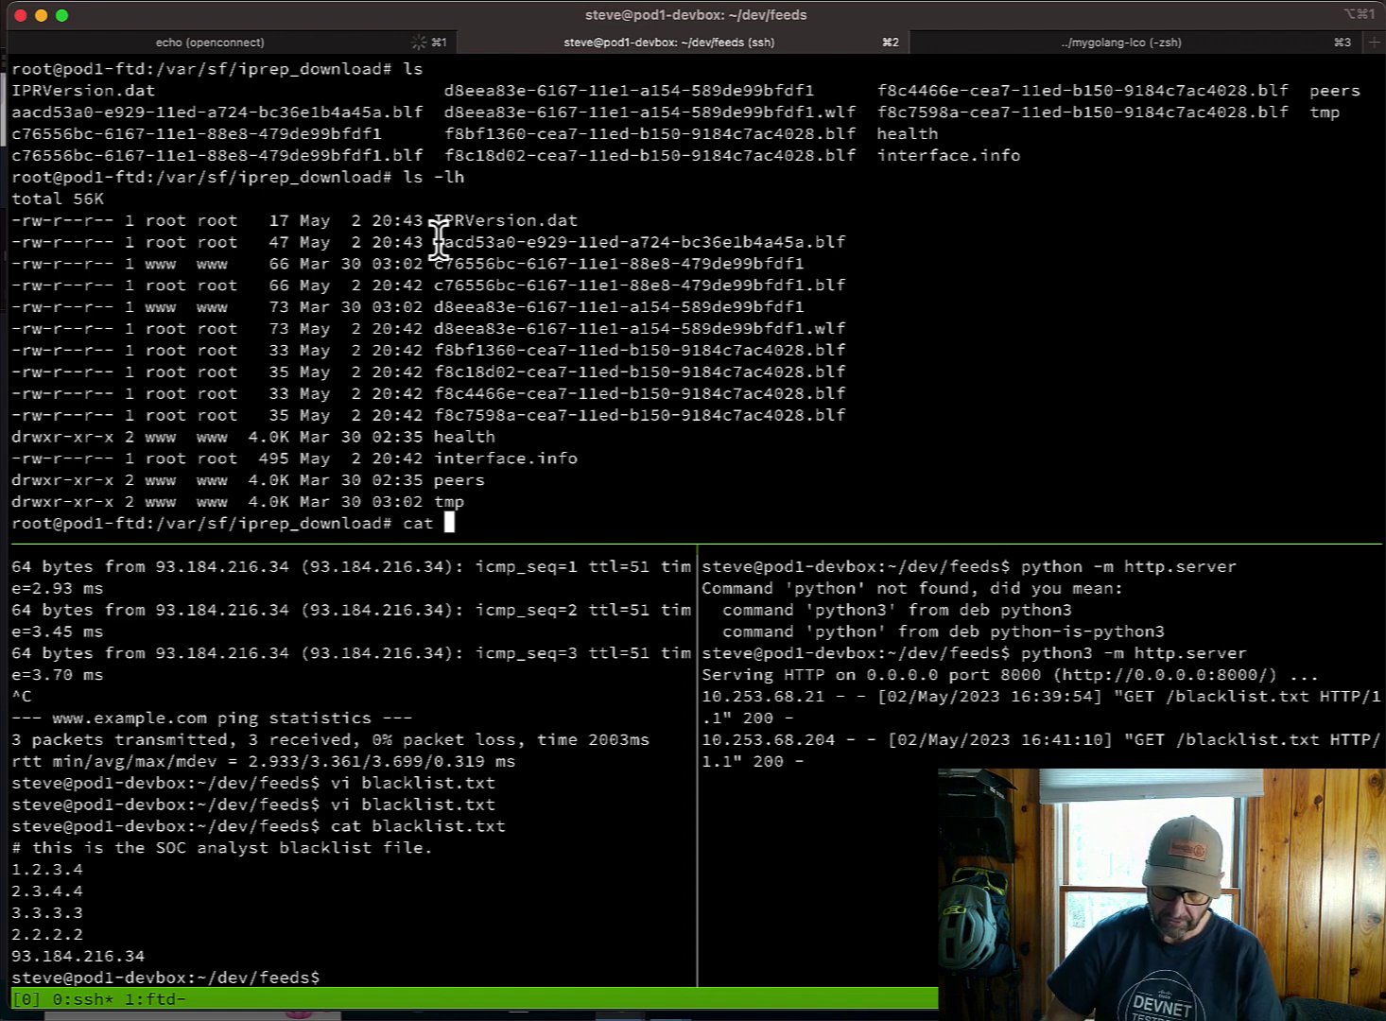
Copy the c76556bc .blf file name and print that file with cat.
left_click_drag(434, 243, 610, 242)
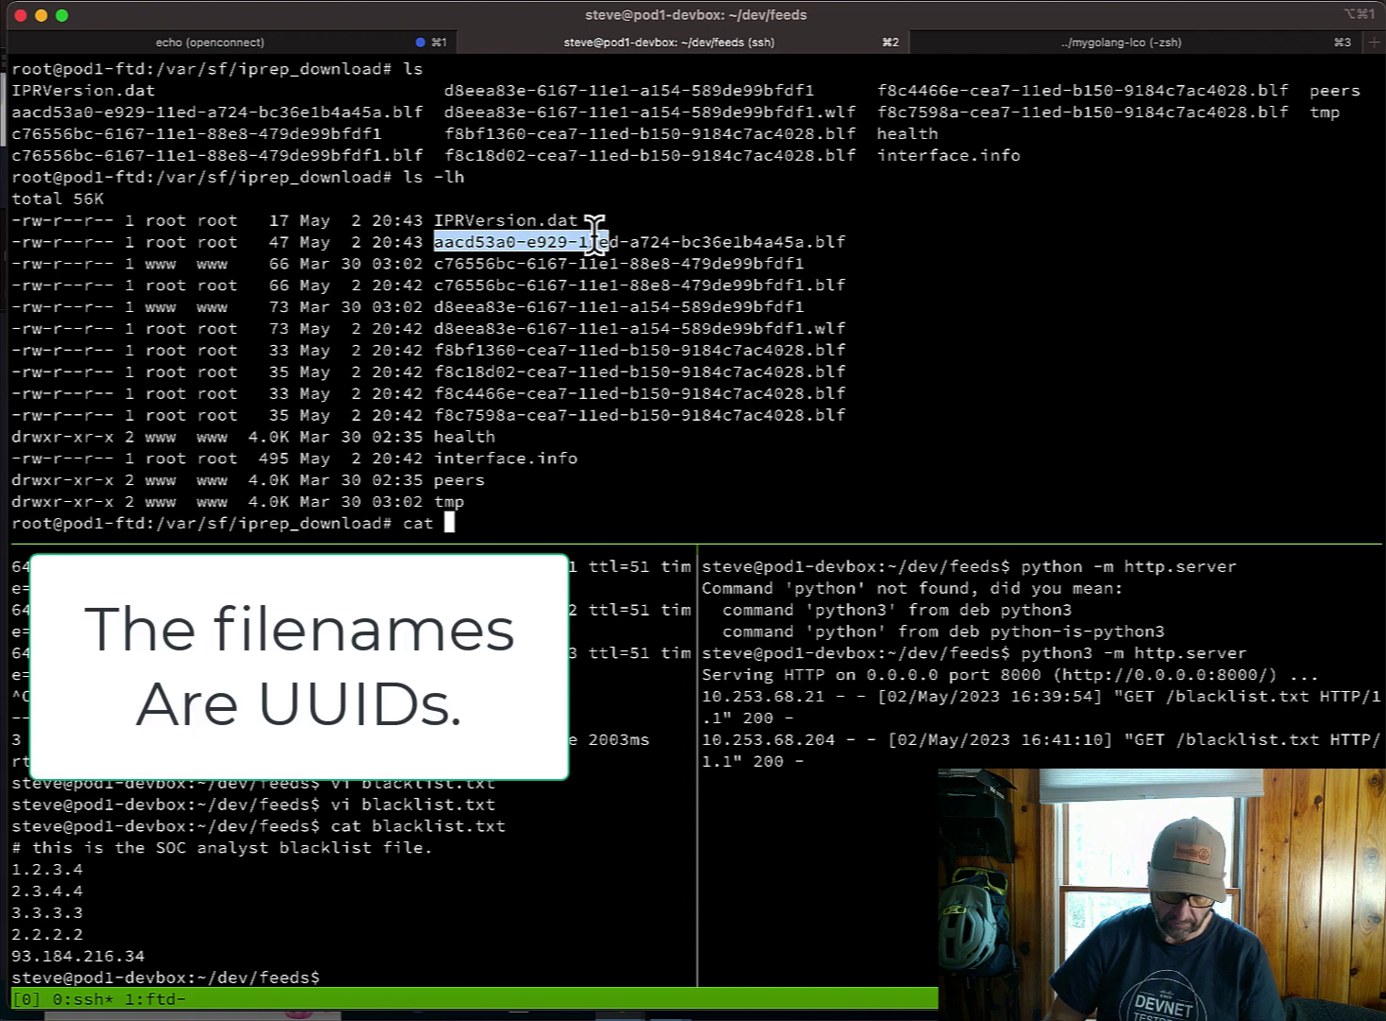
left_click(365, 302)
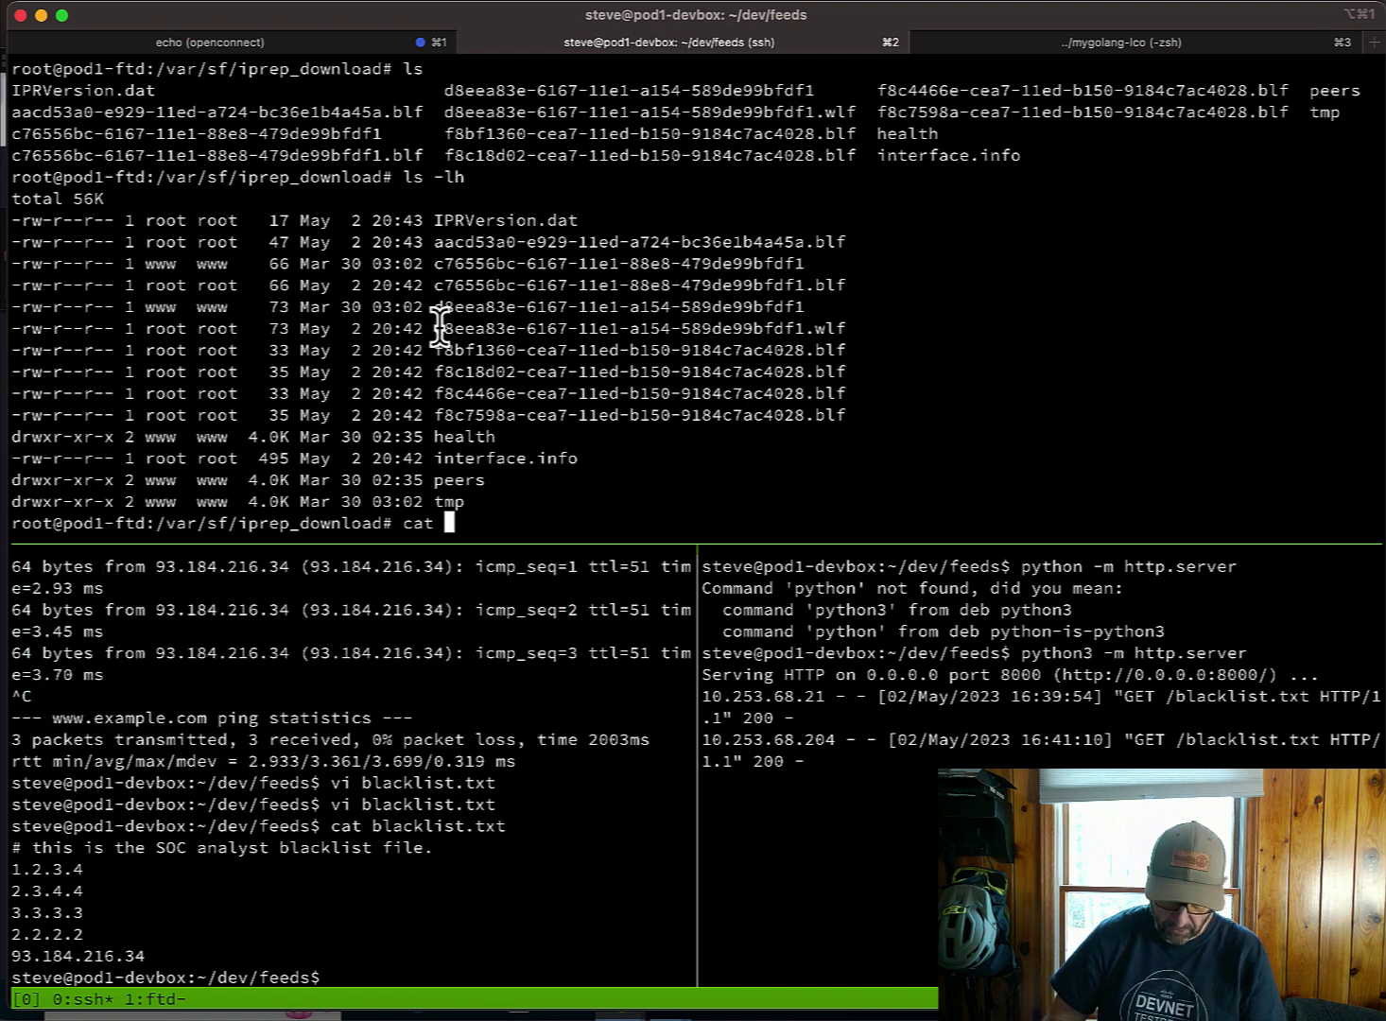
left_click_drag(436, 327, 846, 323)
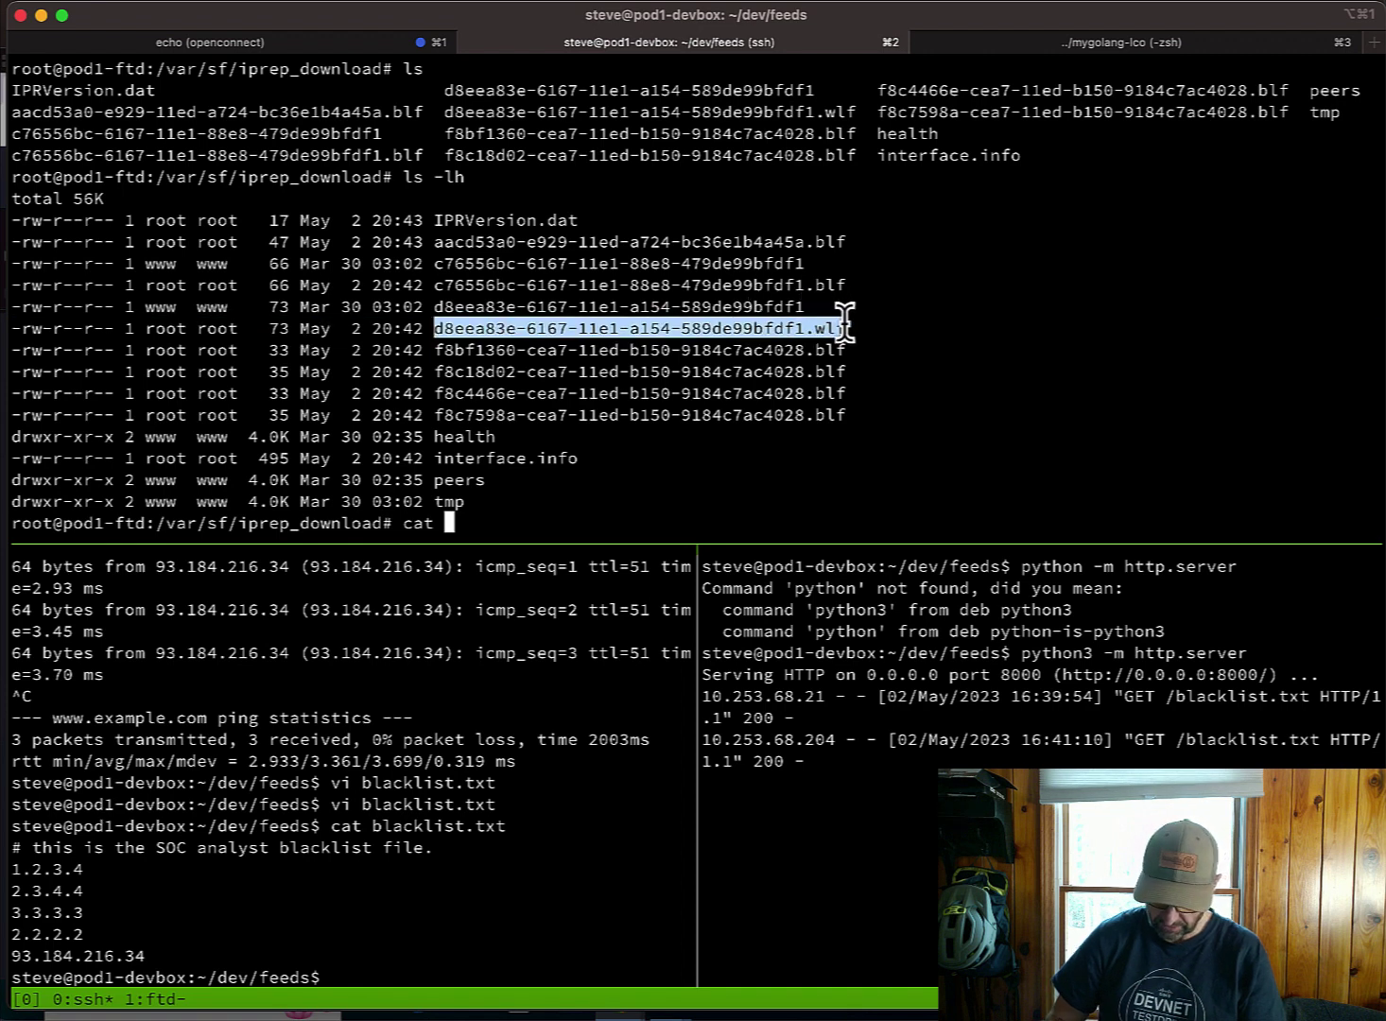
left_click(784, 321)
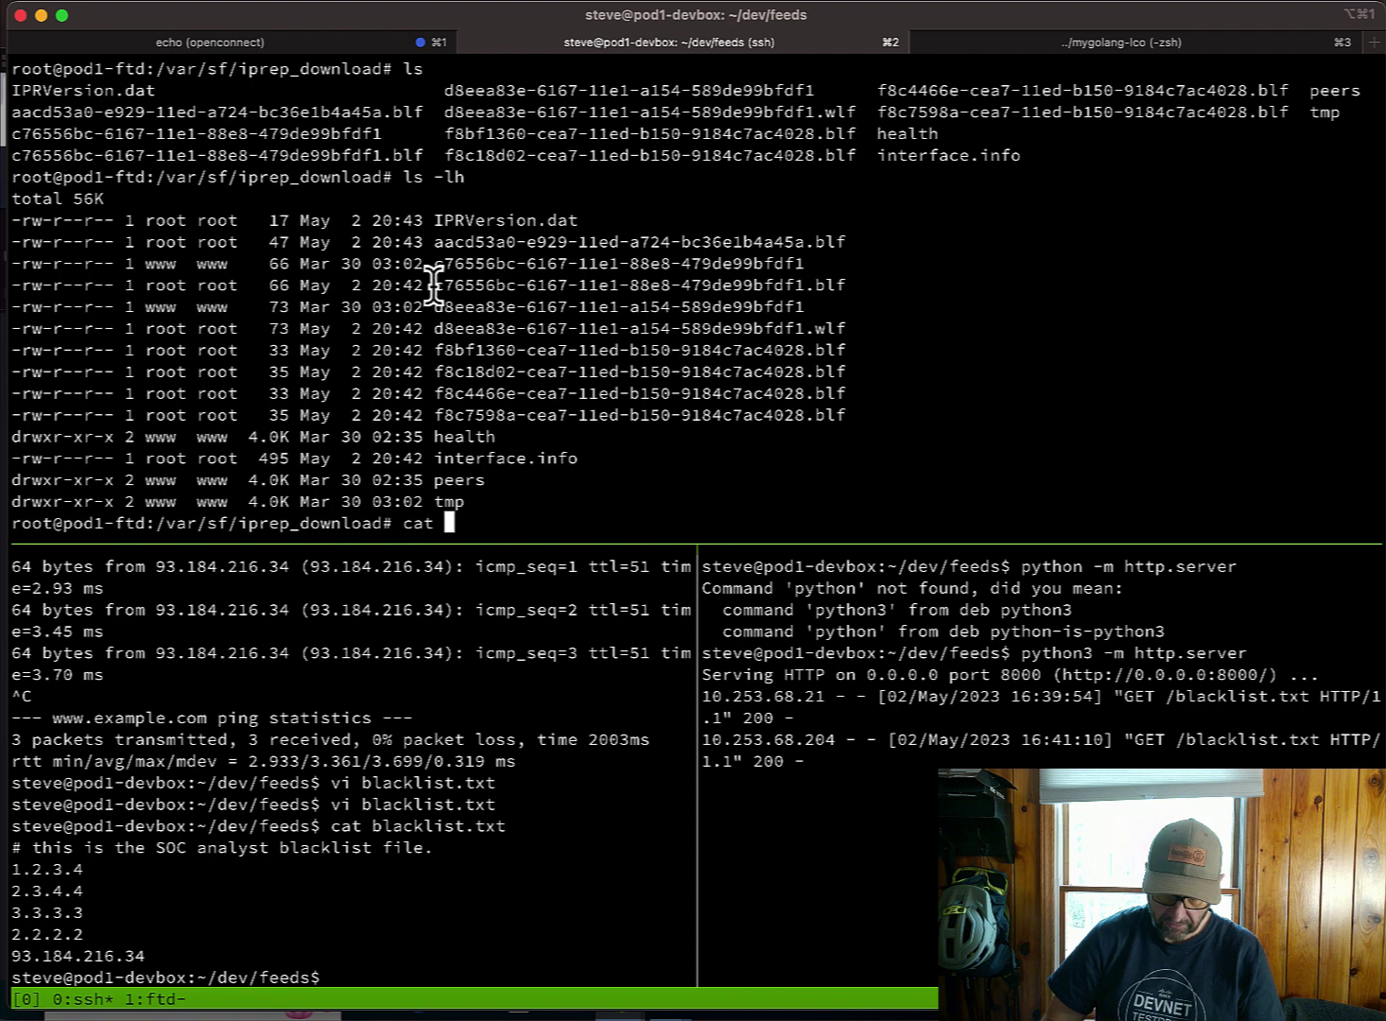
left_click_drag(436, 284, 847, 280)
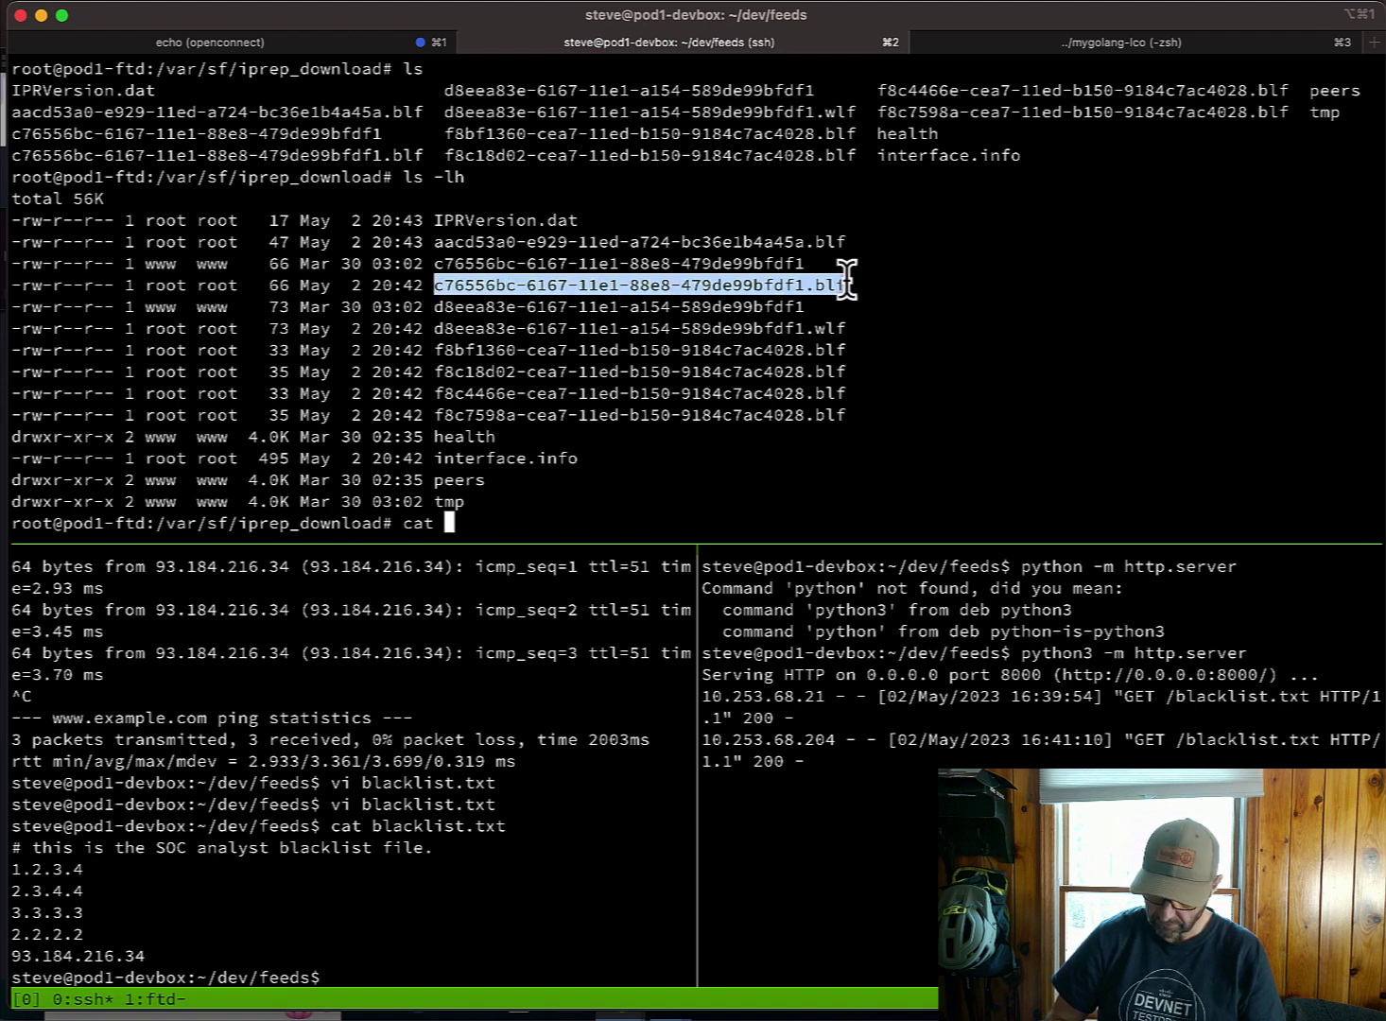
double_click(931, 372)
left_click(863, 444)
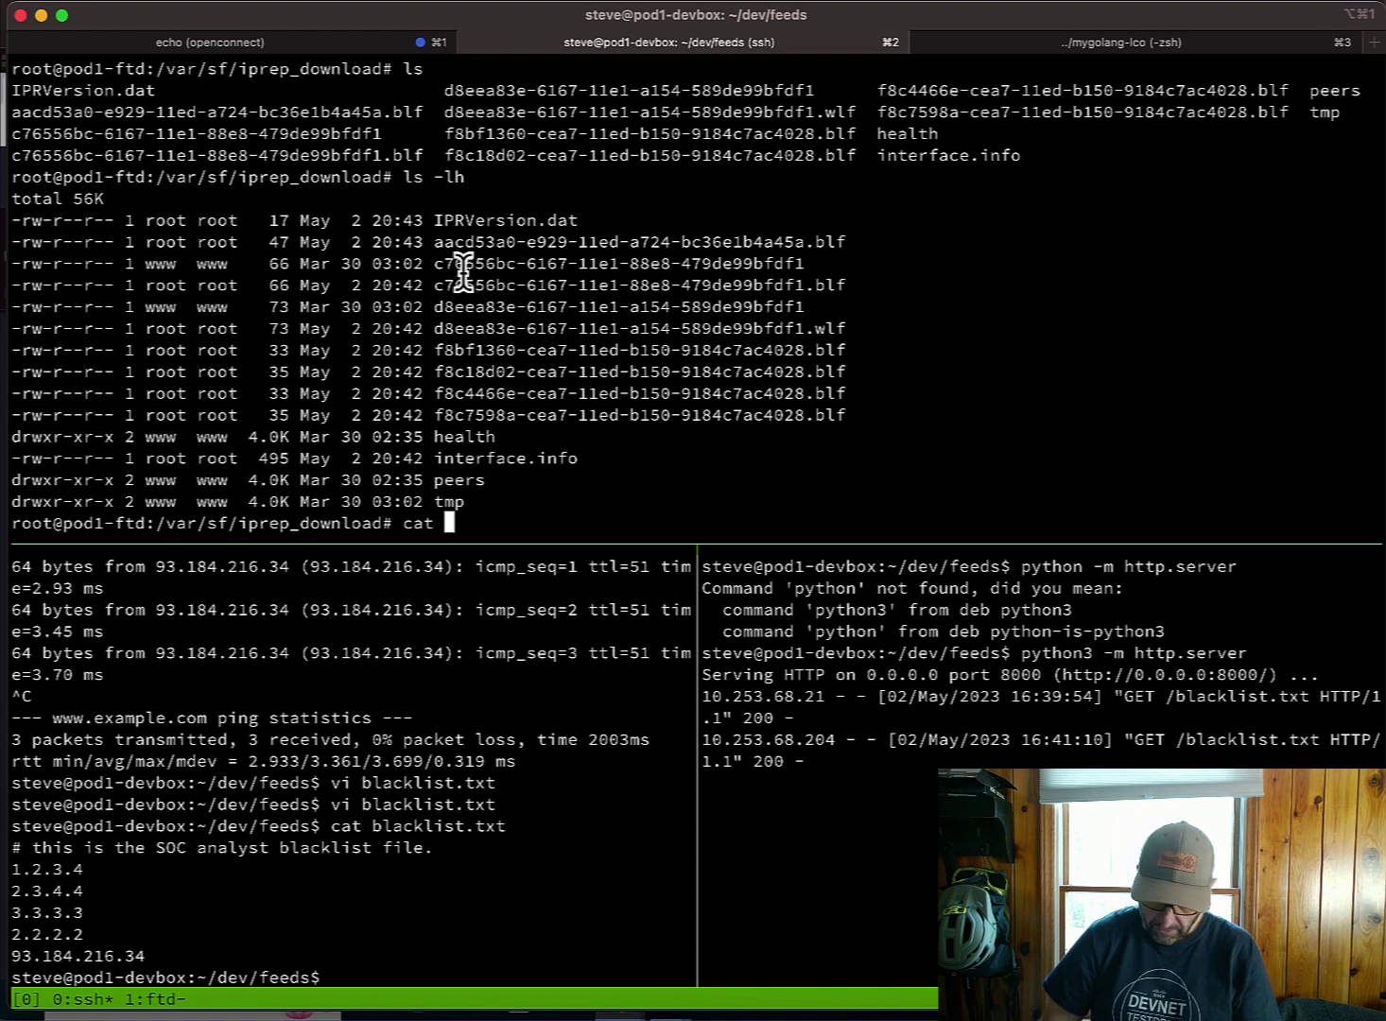
left_click_drag(436, 284, 848, 285)
right_click(845, 288)
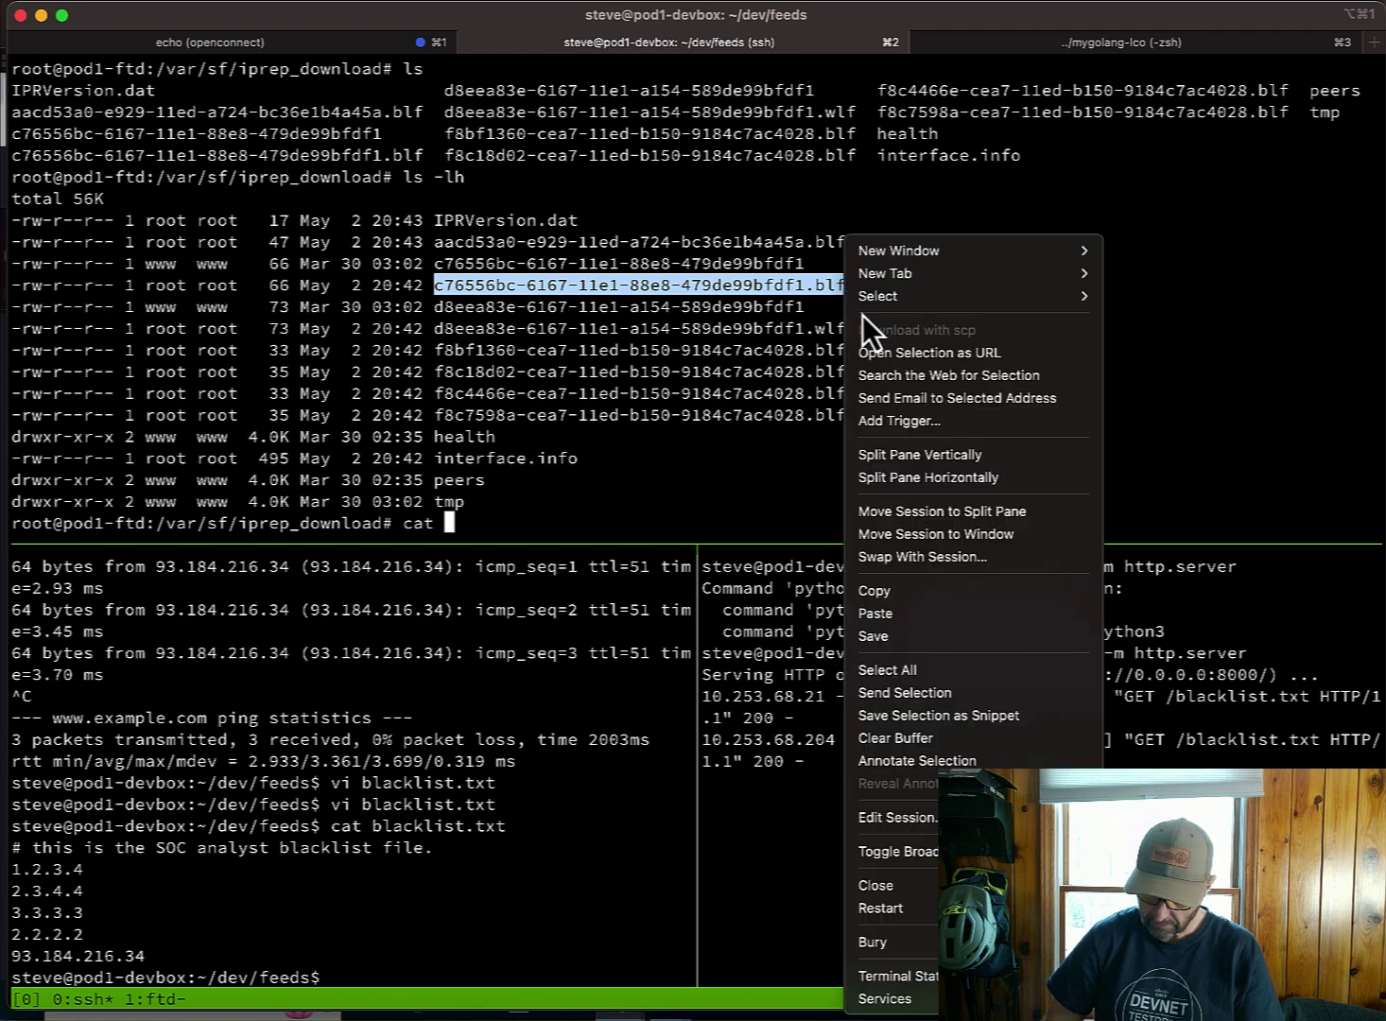
left_click(885, 592)
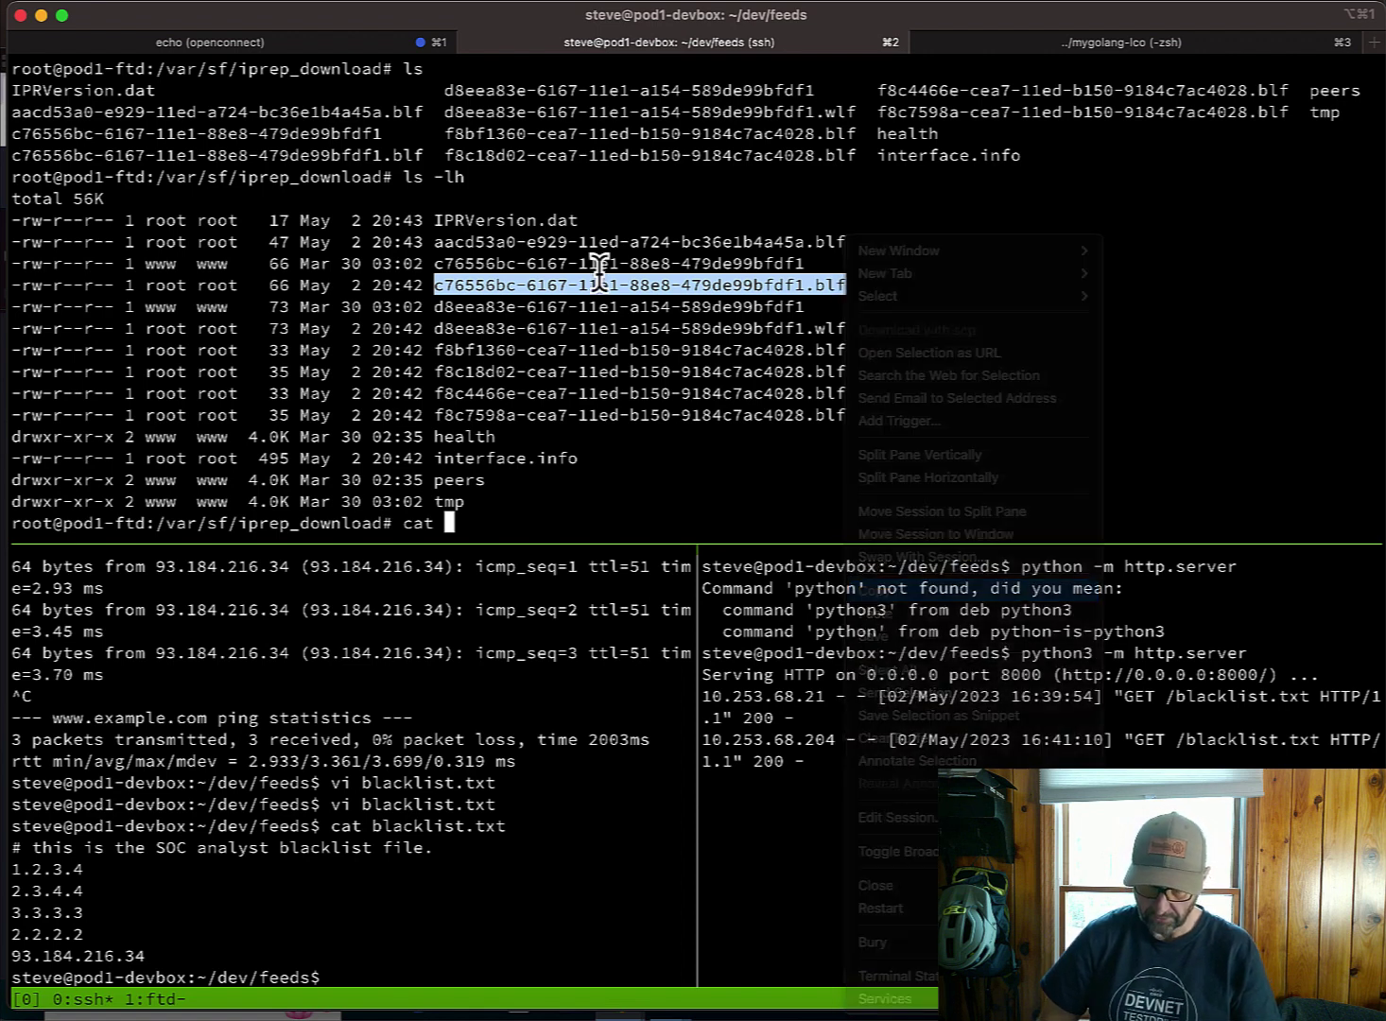
left_click(592, 454)
key("super+v")
key("Return")
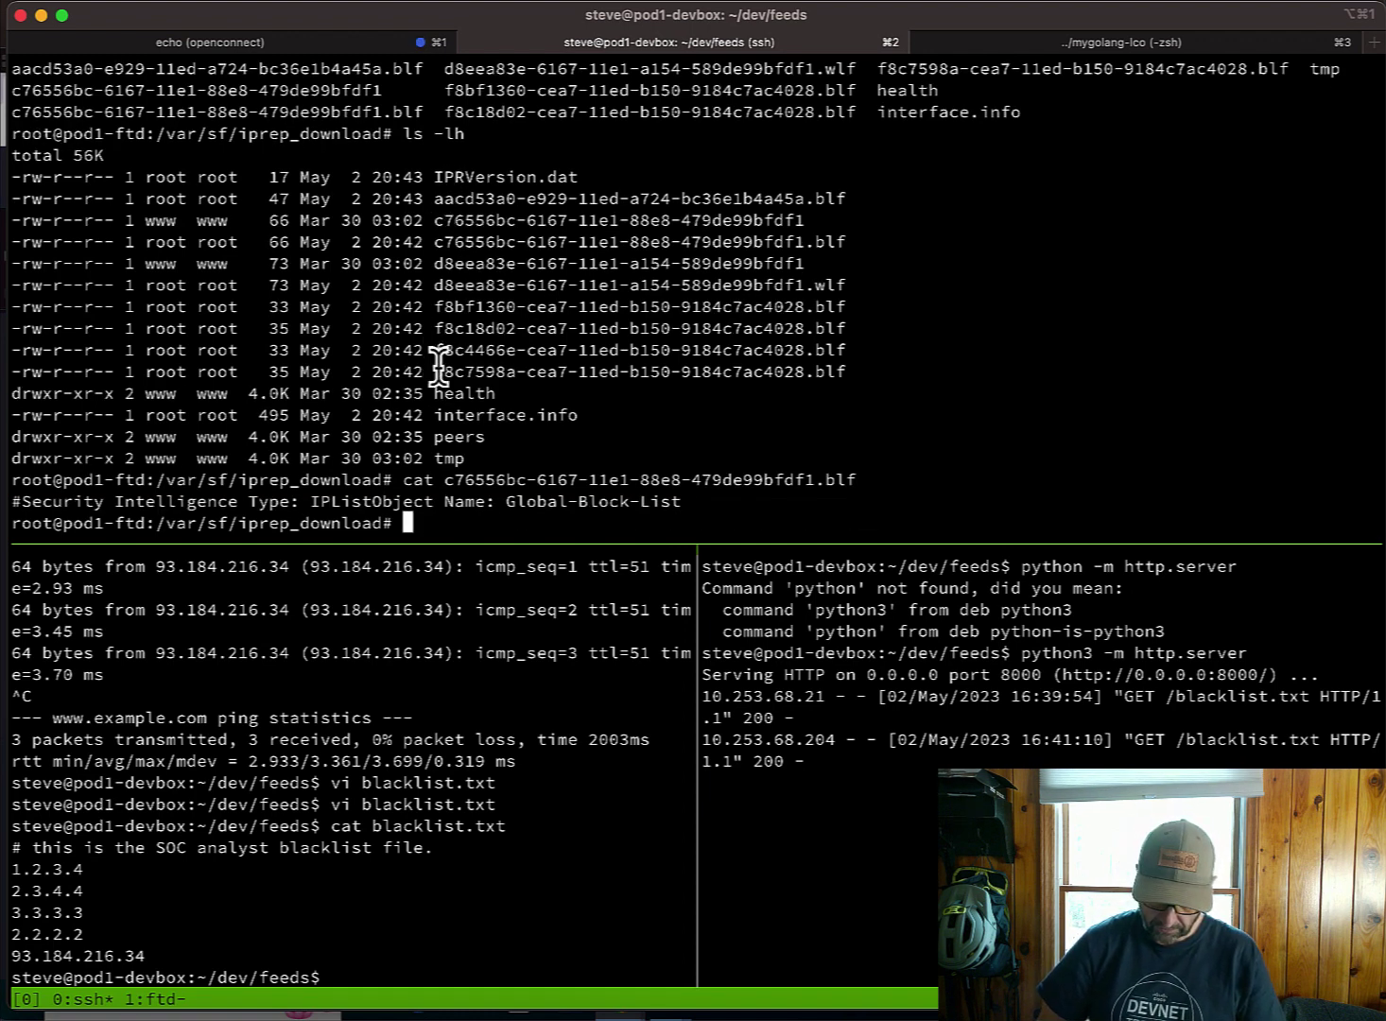
Copy the f8c7598a .blf file name and print that file with cat.
left_click_drag(435, 371, 847, 371)
left_click(781, 370)
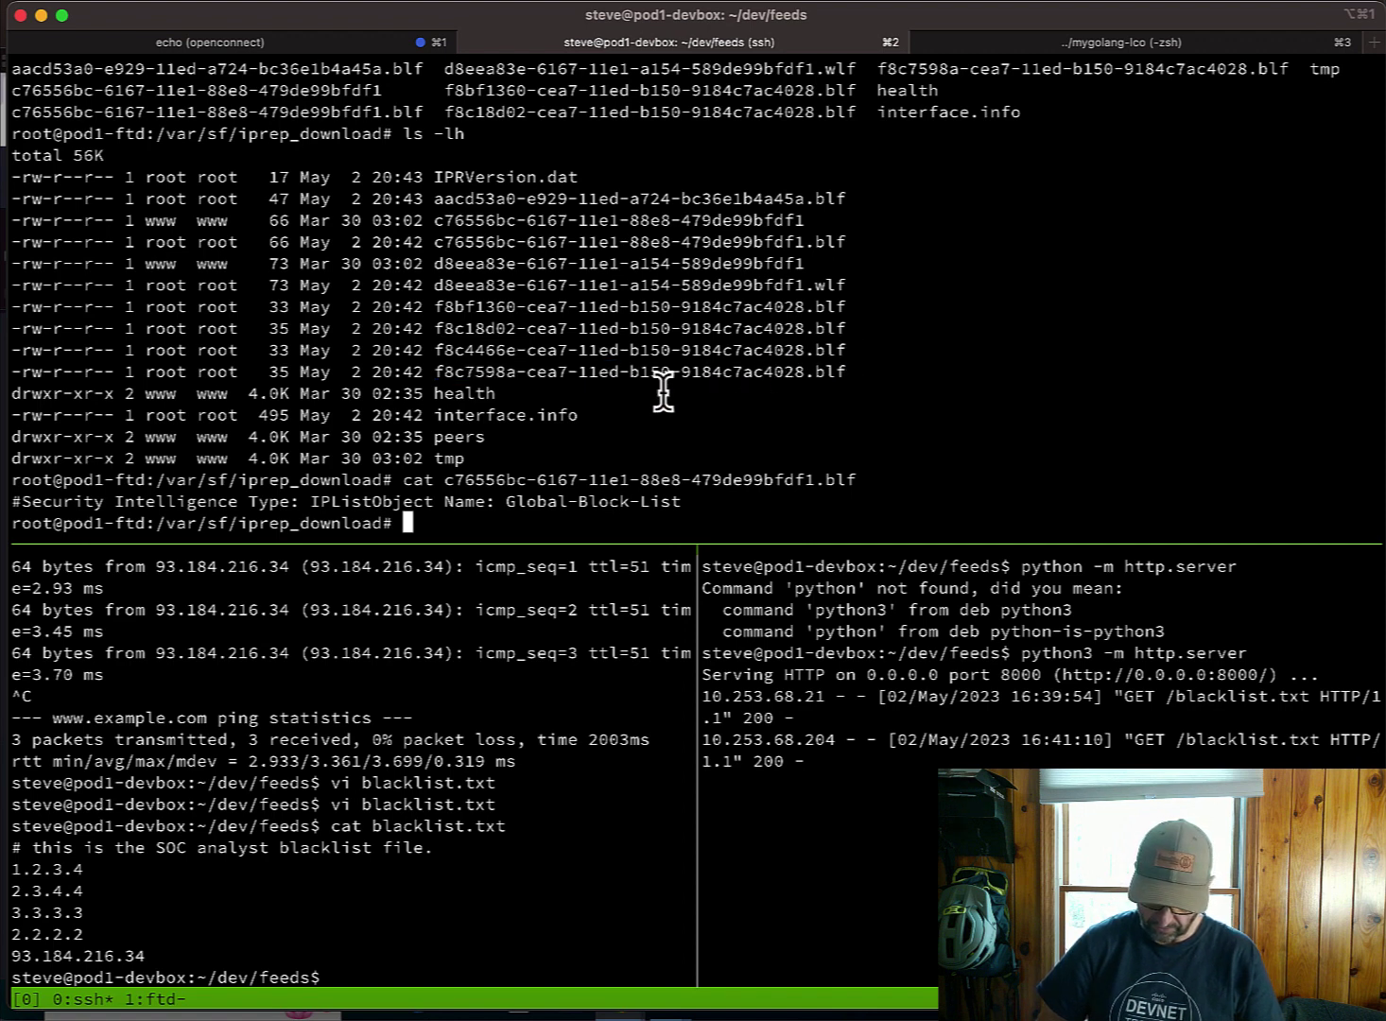
double_click(438, 372)
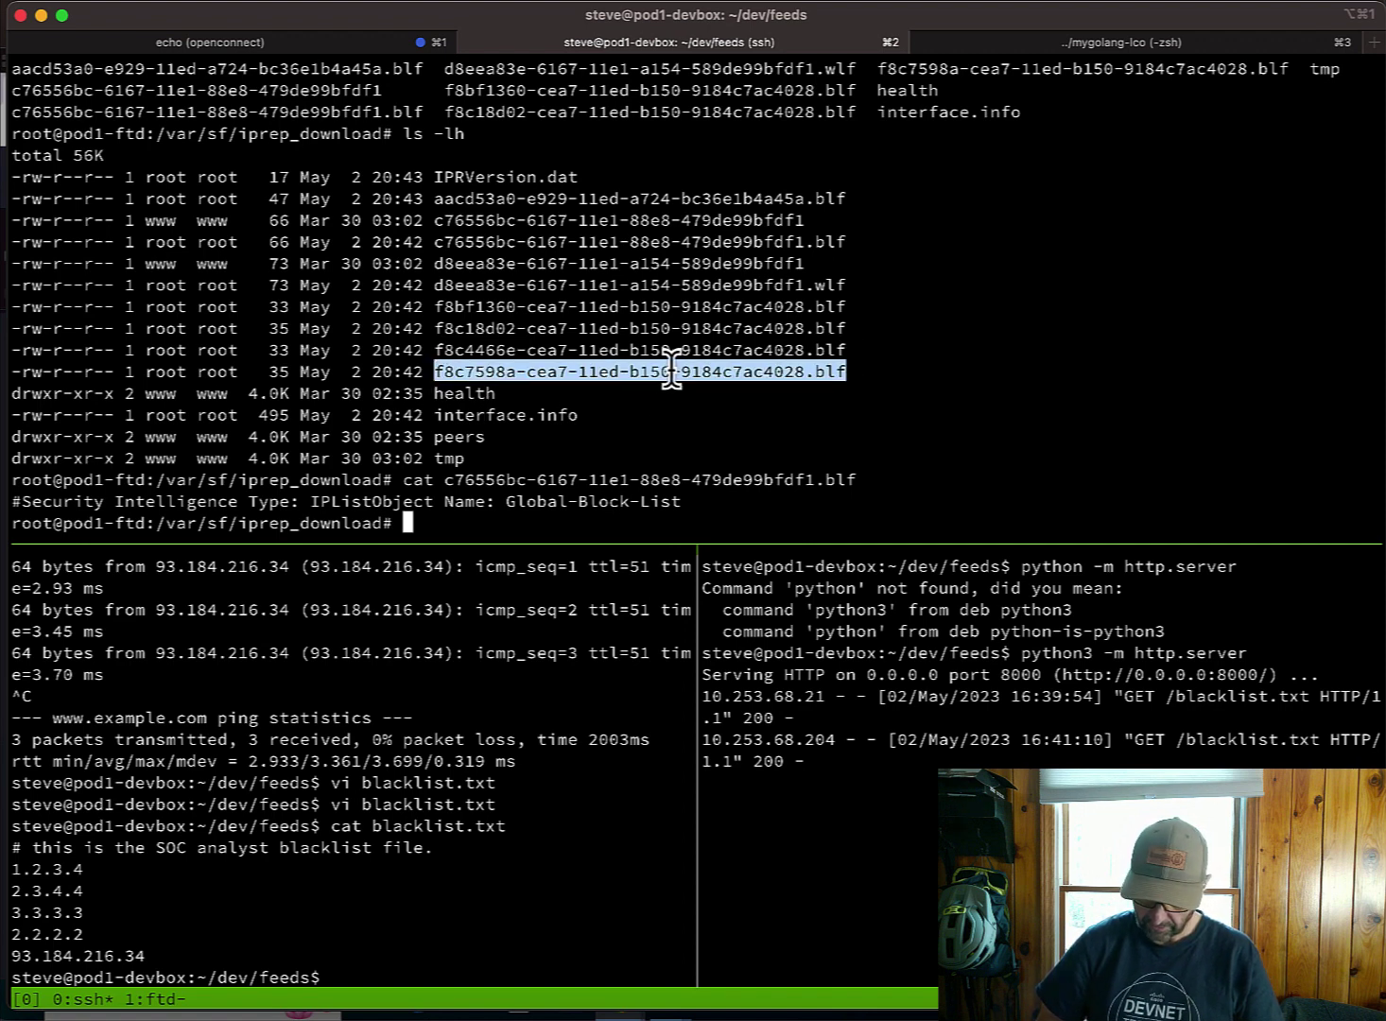
right_click(672, 370)
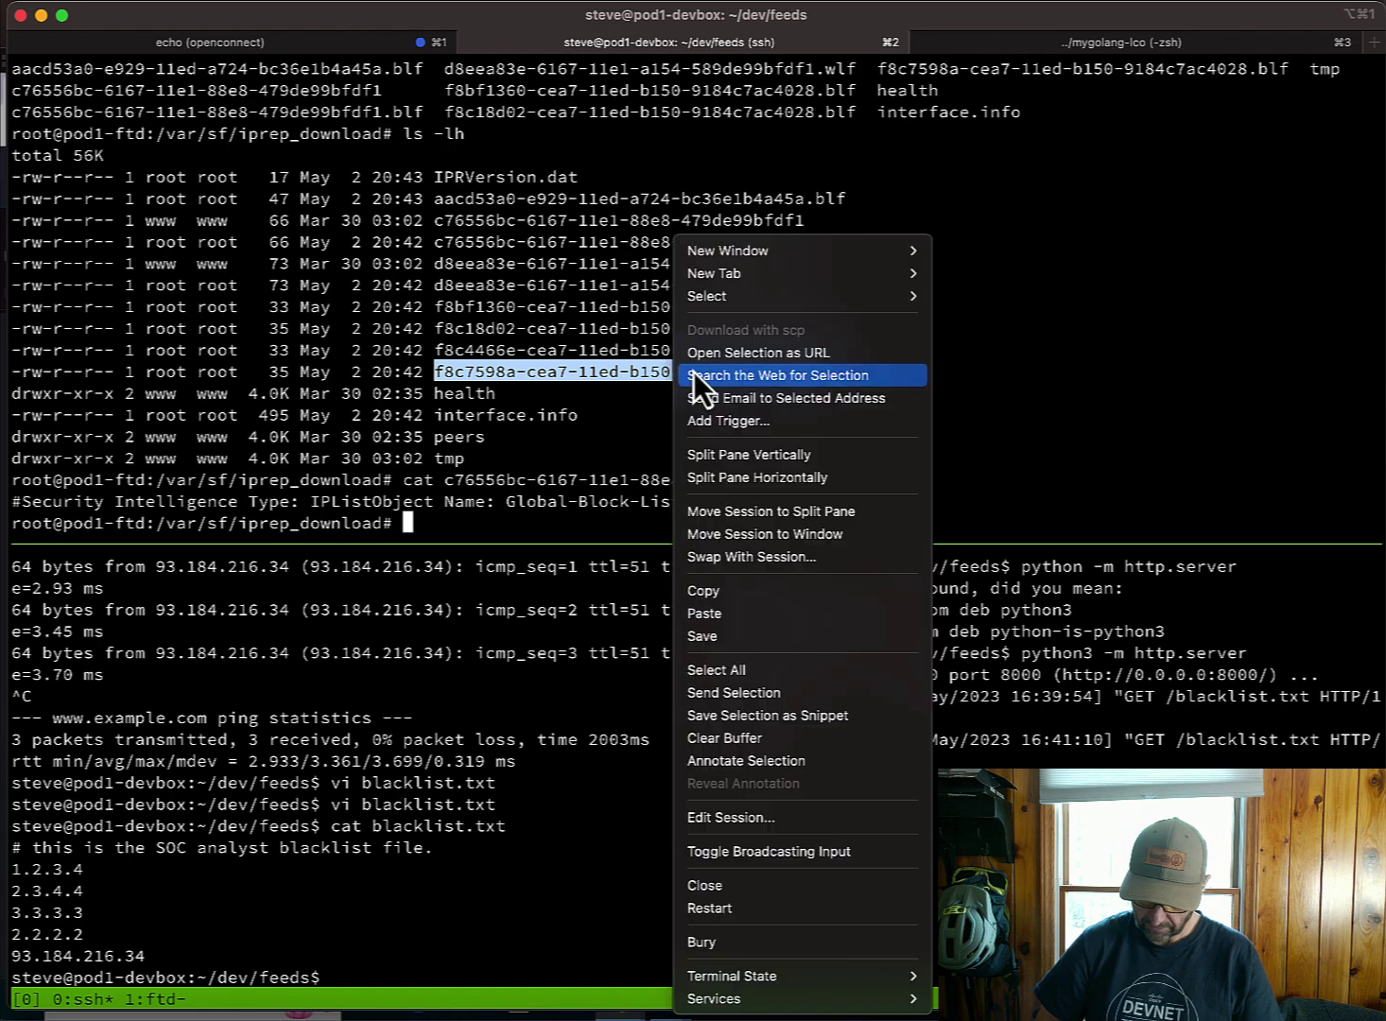
left_click(711, 588)
left_click(616, 526)
key("super+v")
key("Return")
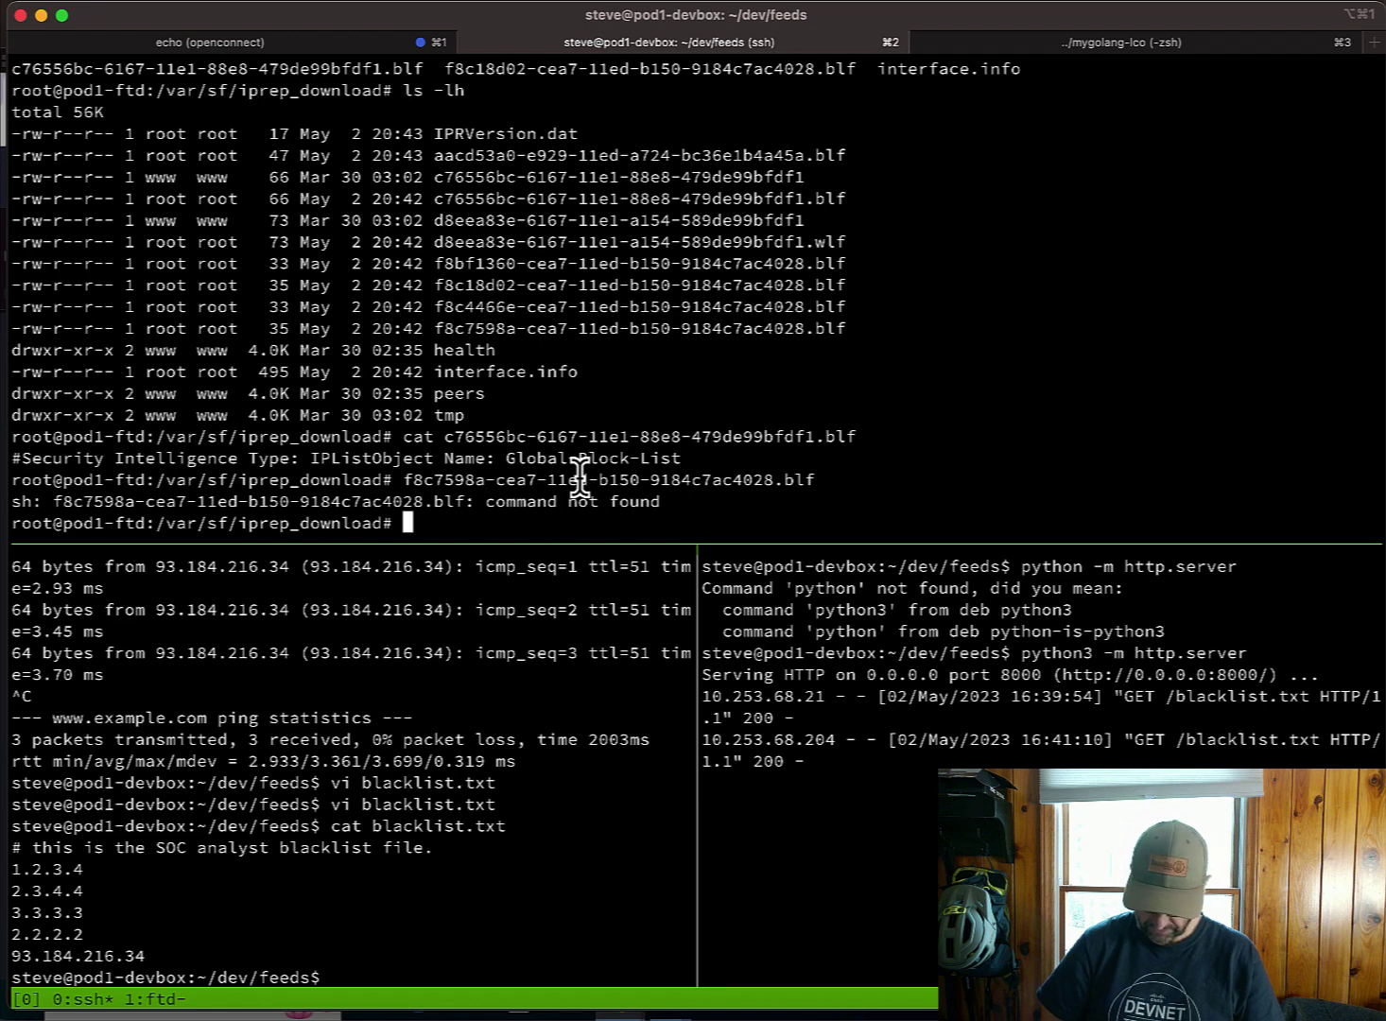
type("cat")
double_click(578, 479)
key("super+v")
key("Return")
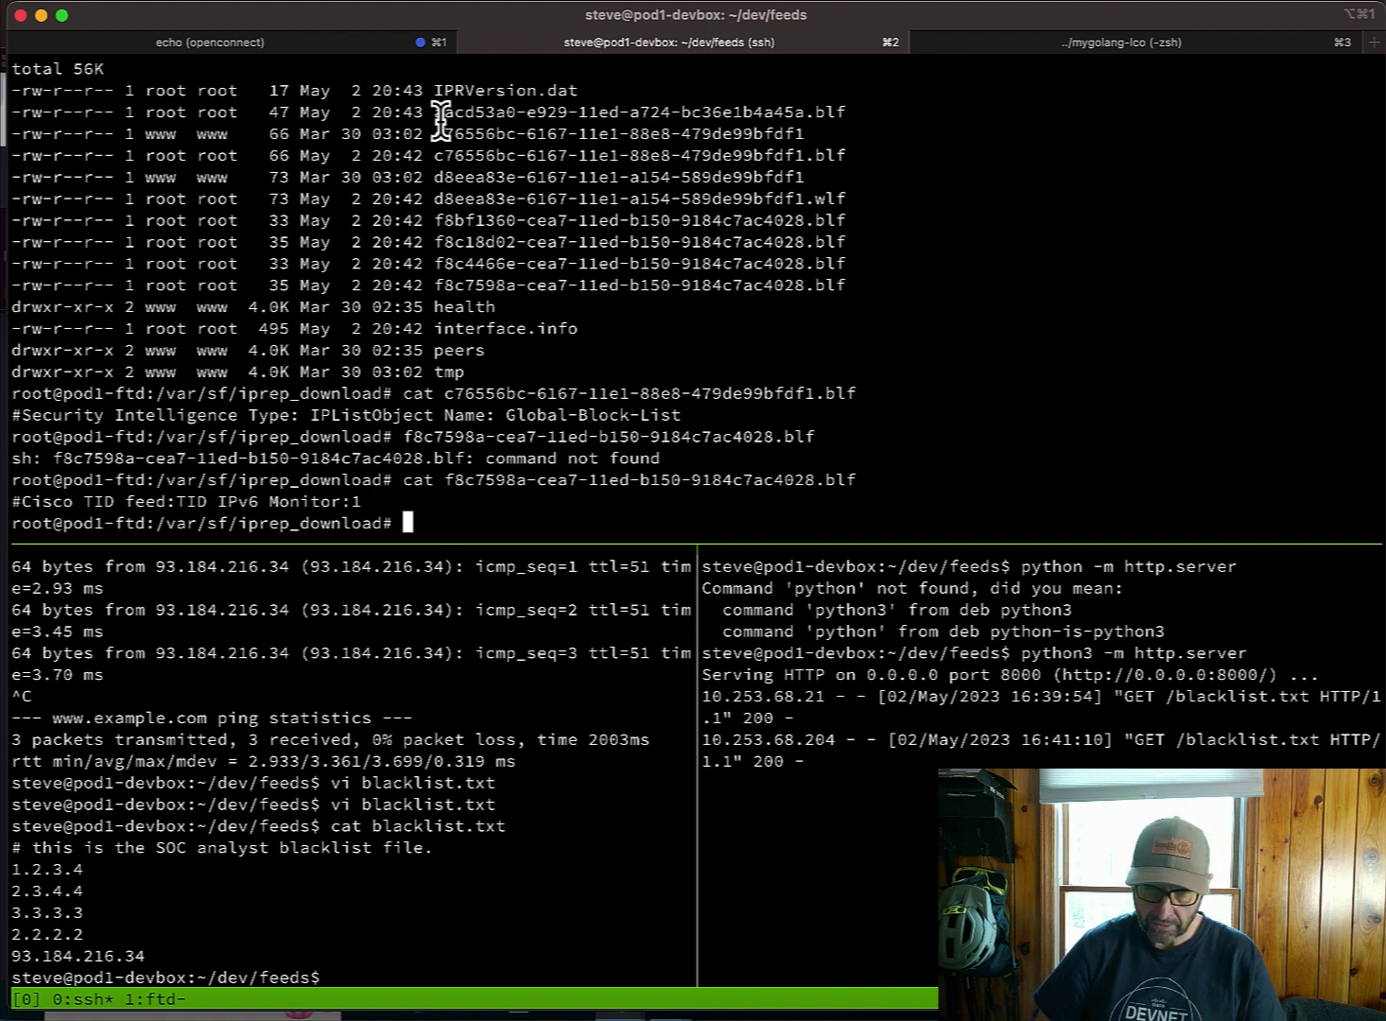
Print the aacd53a0 .blf file, revealing SOC-Blocklist with 1.2.3.4, 2.3.4.4, 3.3.3.3, 2.2.2.2.
left_click_drag(438, 115, 851, 109)
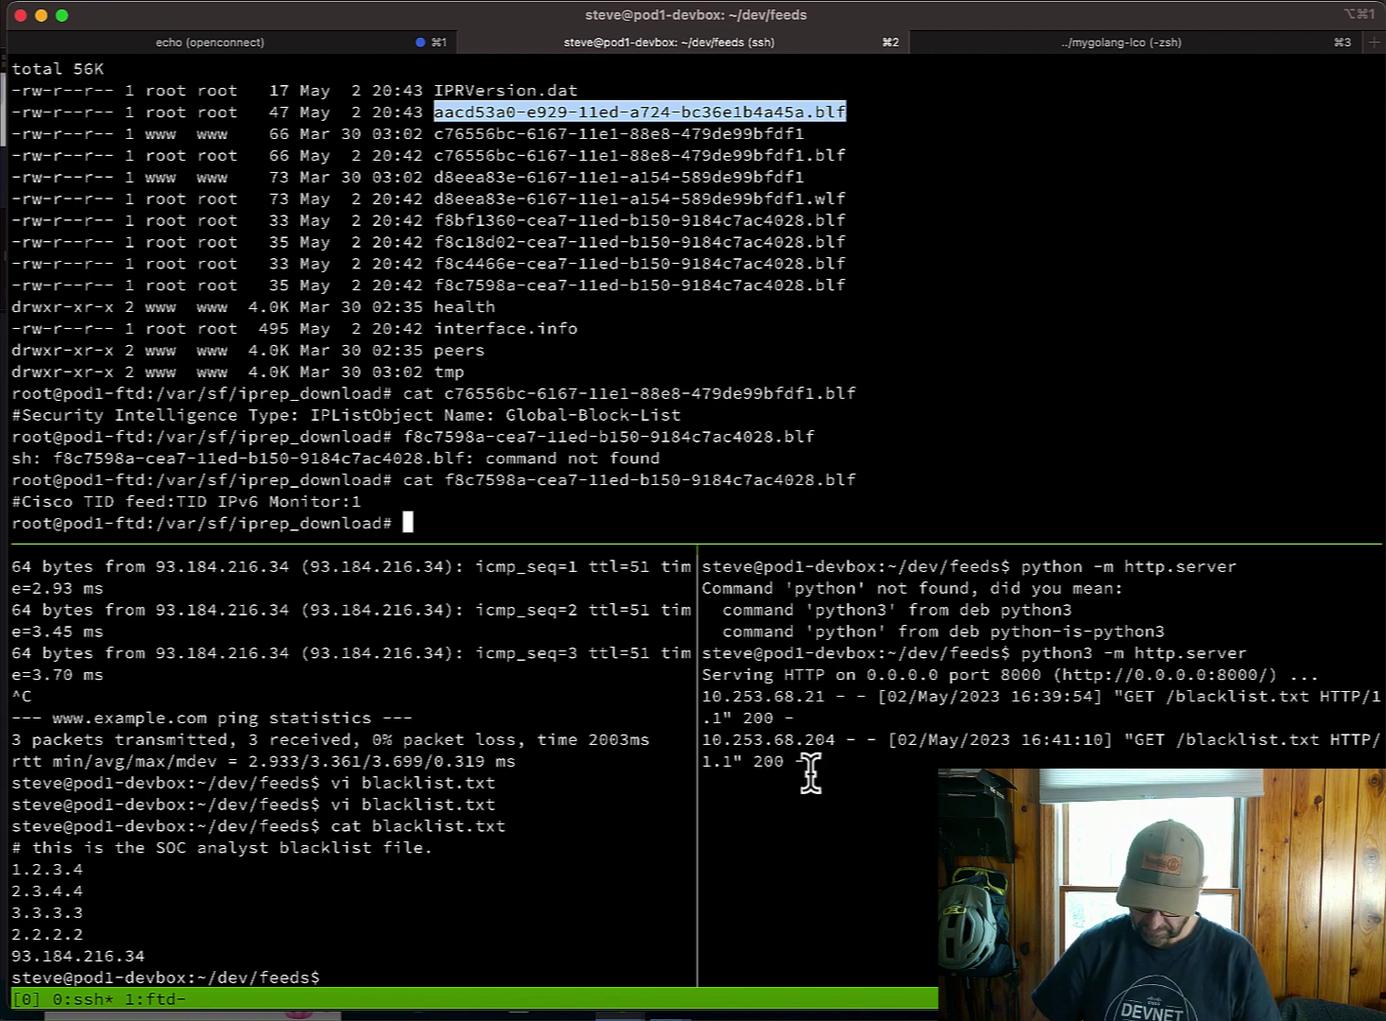
left_click(566, 530)
type("cat")
key("super+v")
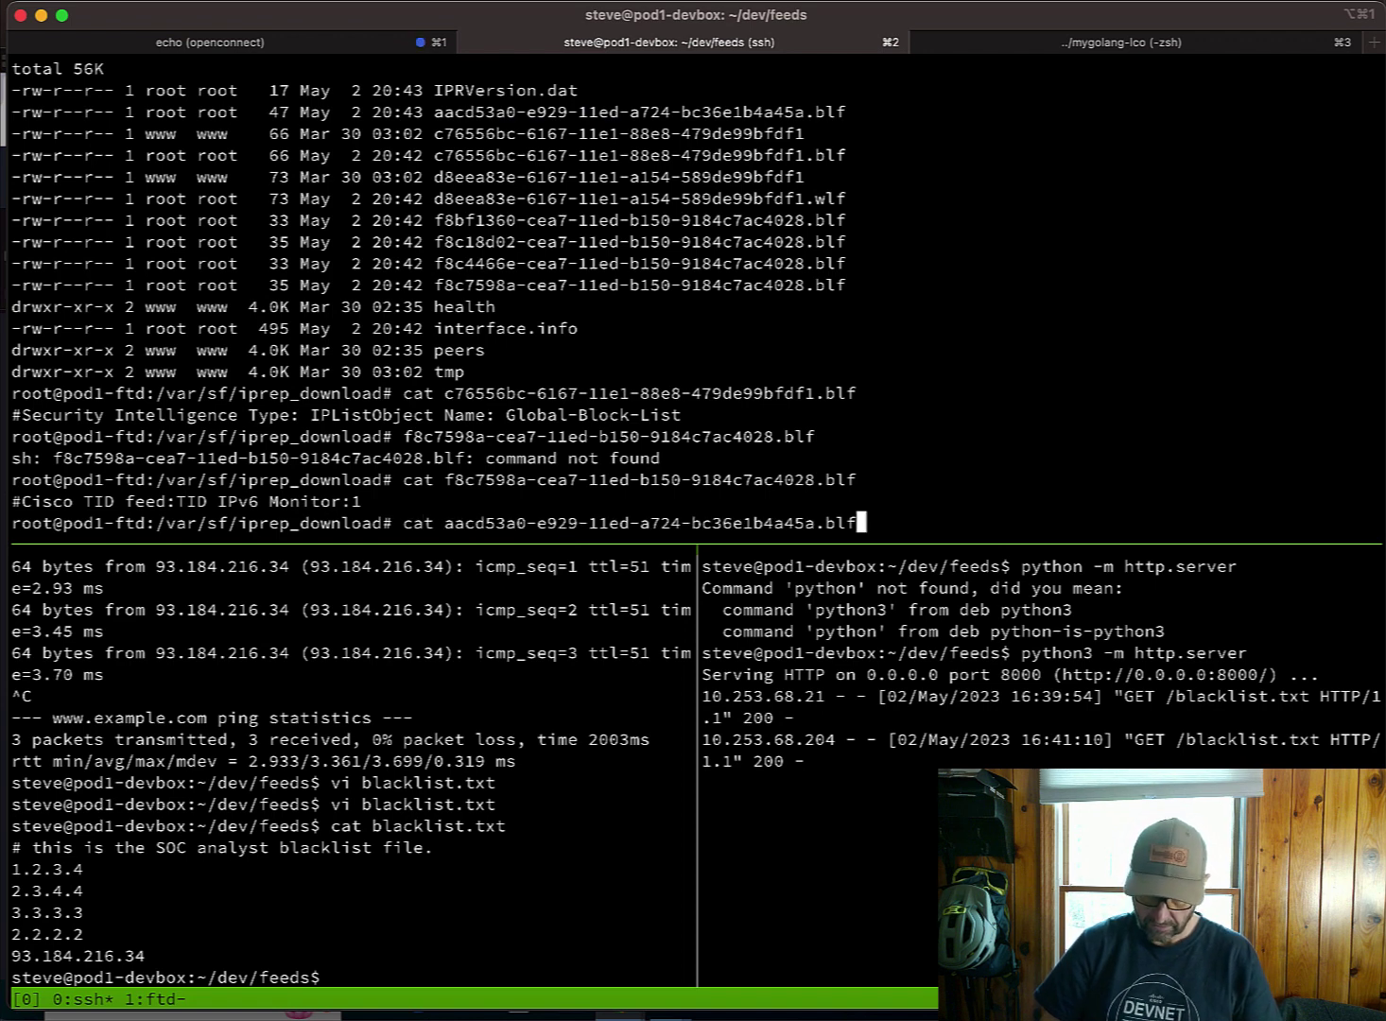
key("Return")
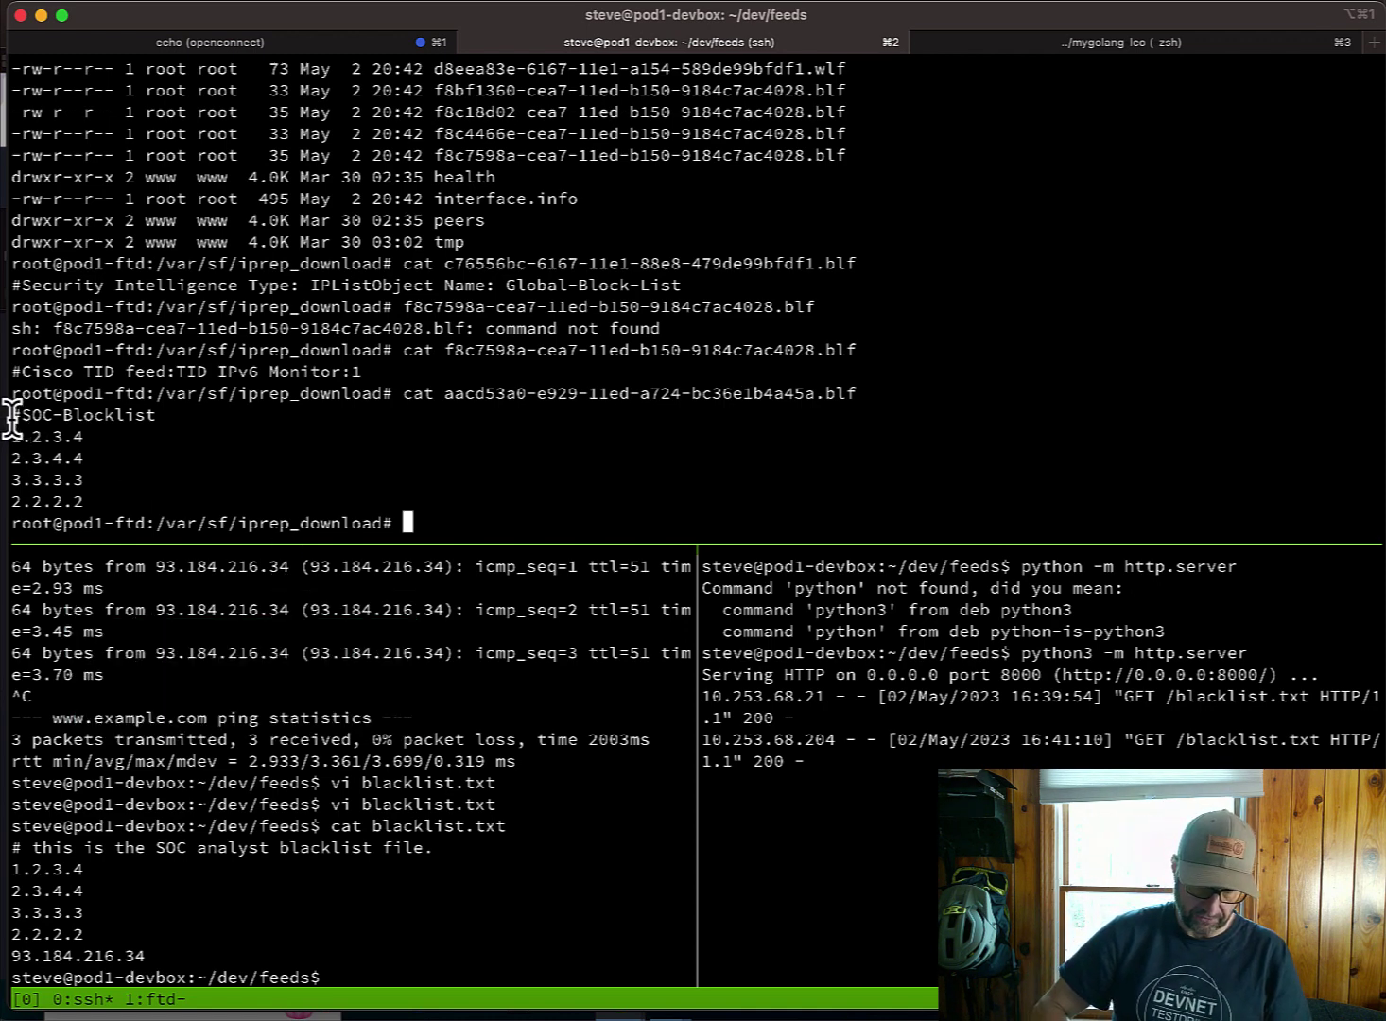
left_click_drag(10, 420, 108, 489)
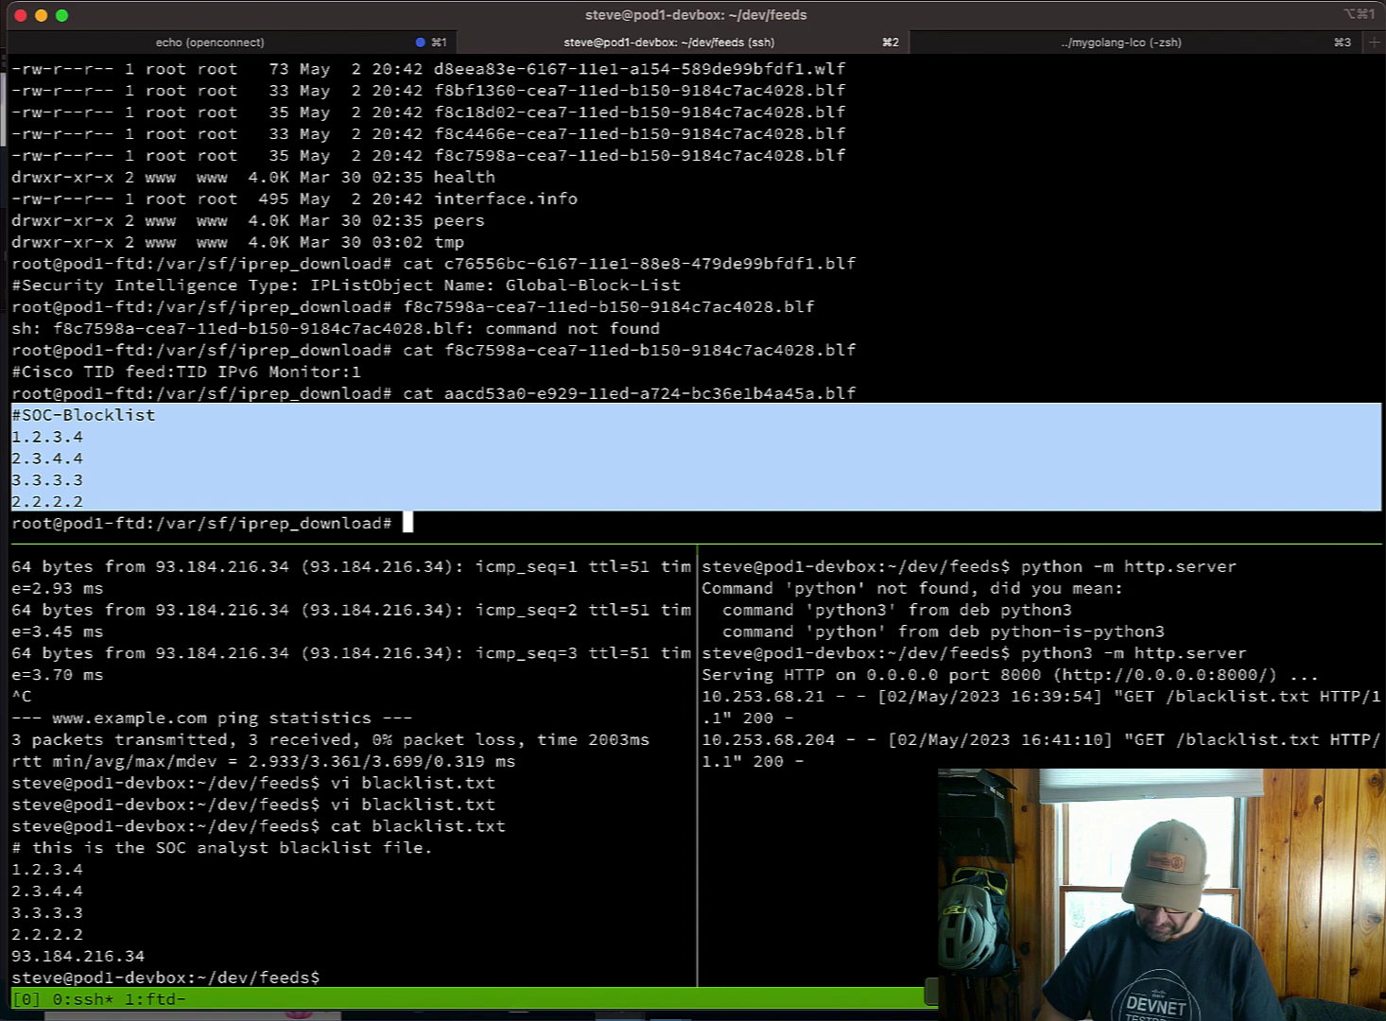
Close the deployment panel and go to Objects > Security Intelligence > Network Lists and Feeds.
left_click(194, 1014)
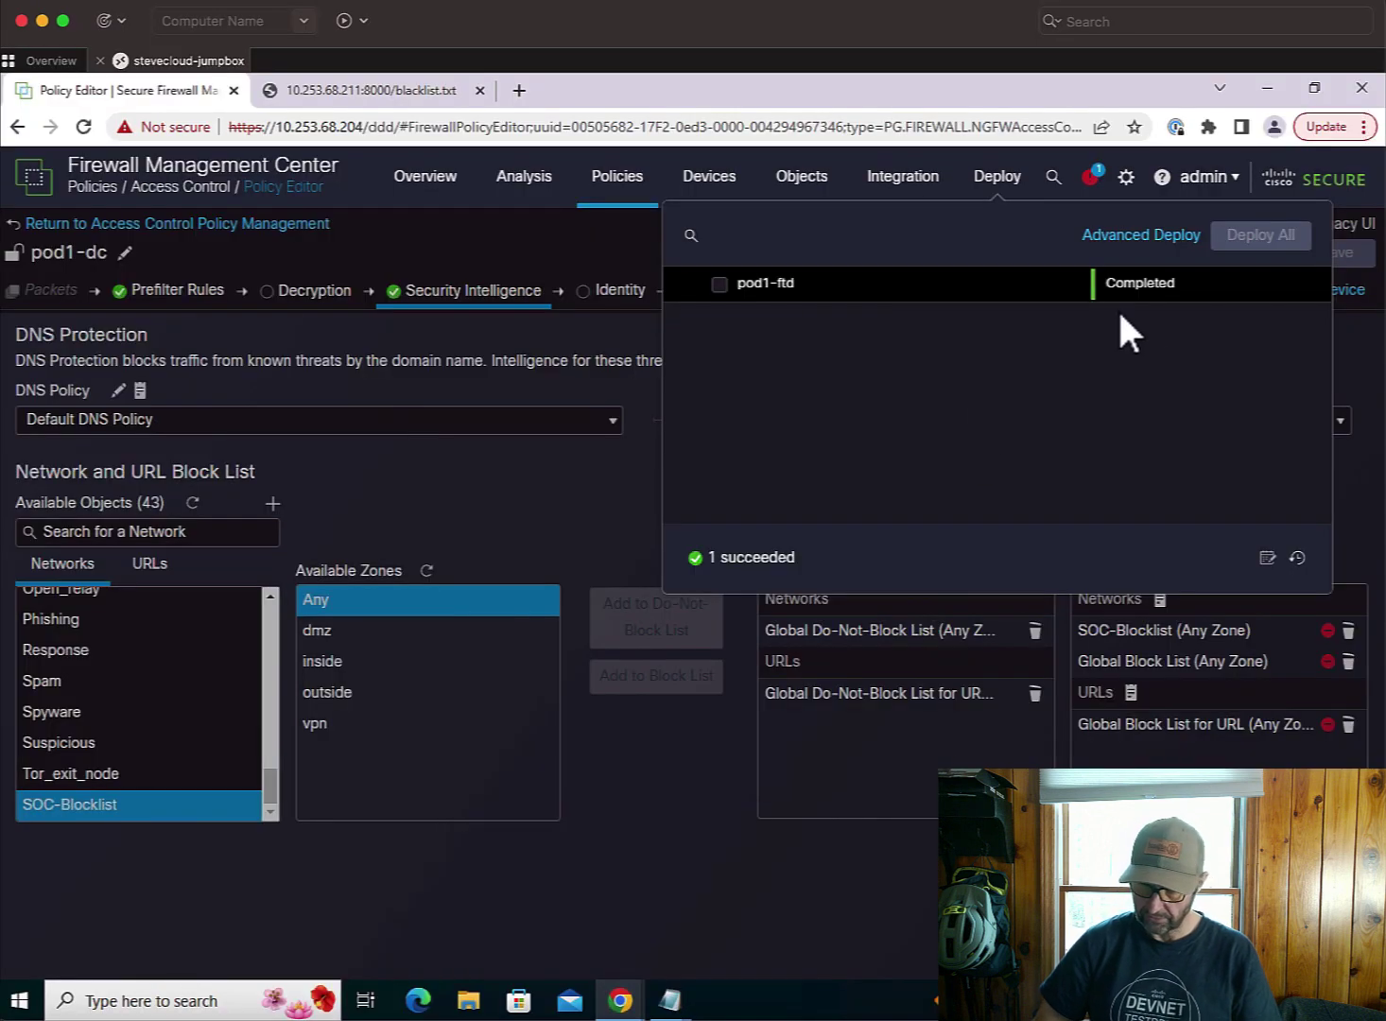
left_click(431, 244)
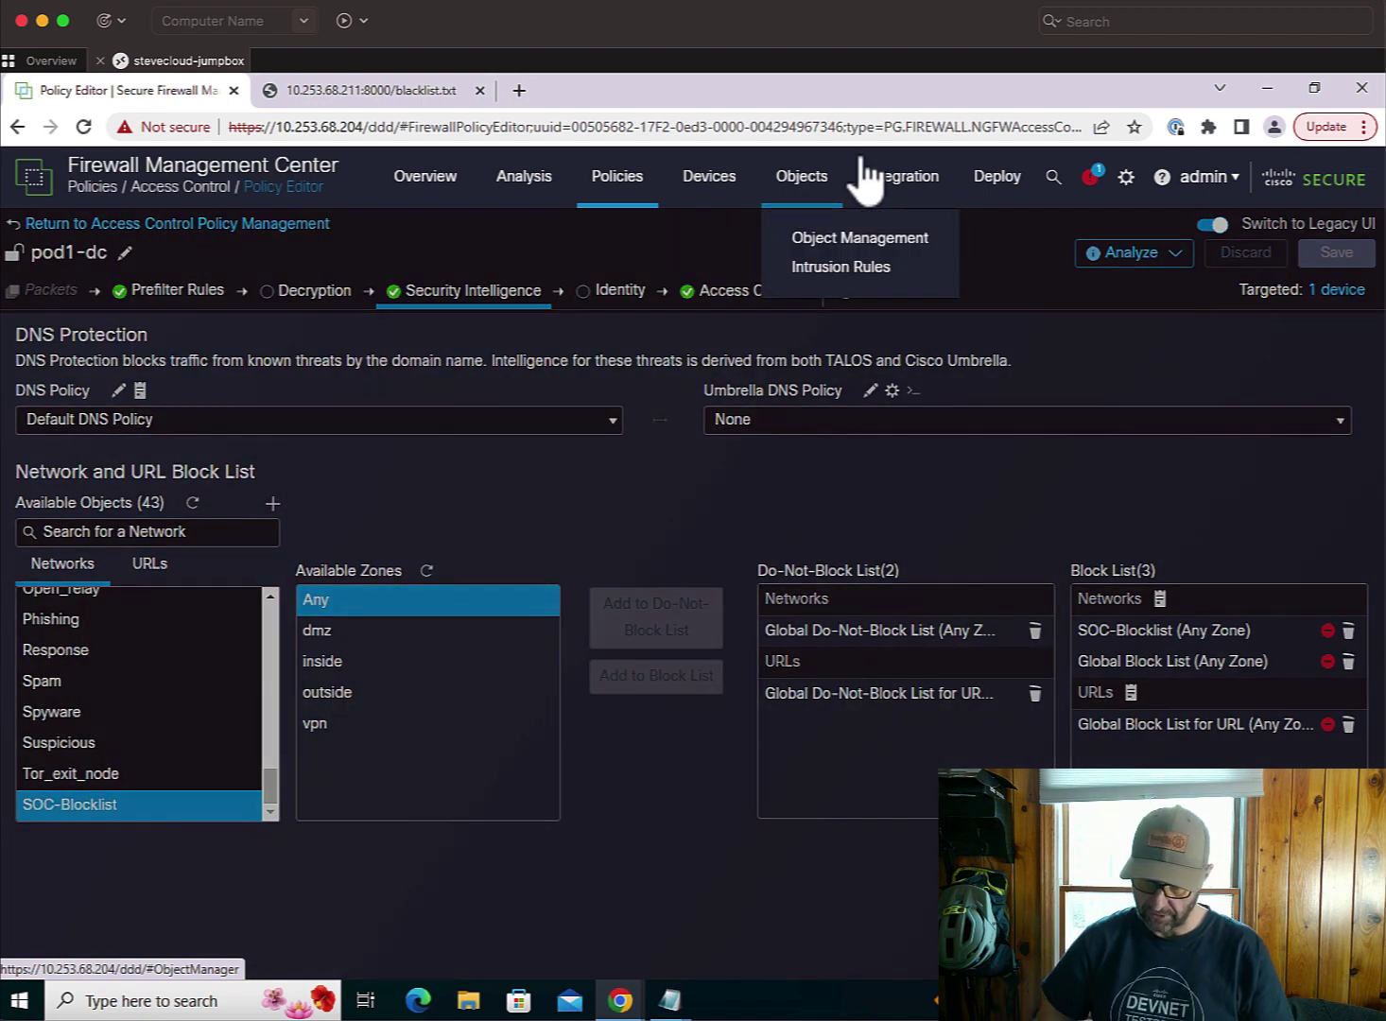
mouse_move(886, 189)
mouse_move(814, 198)
left_click(816, 254)
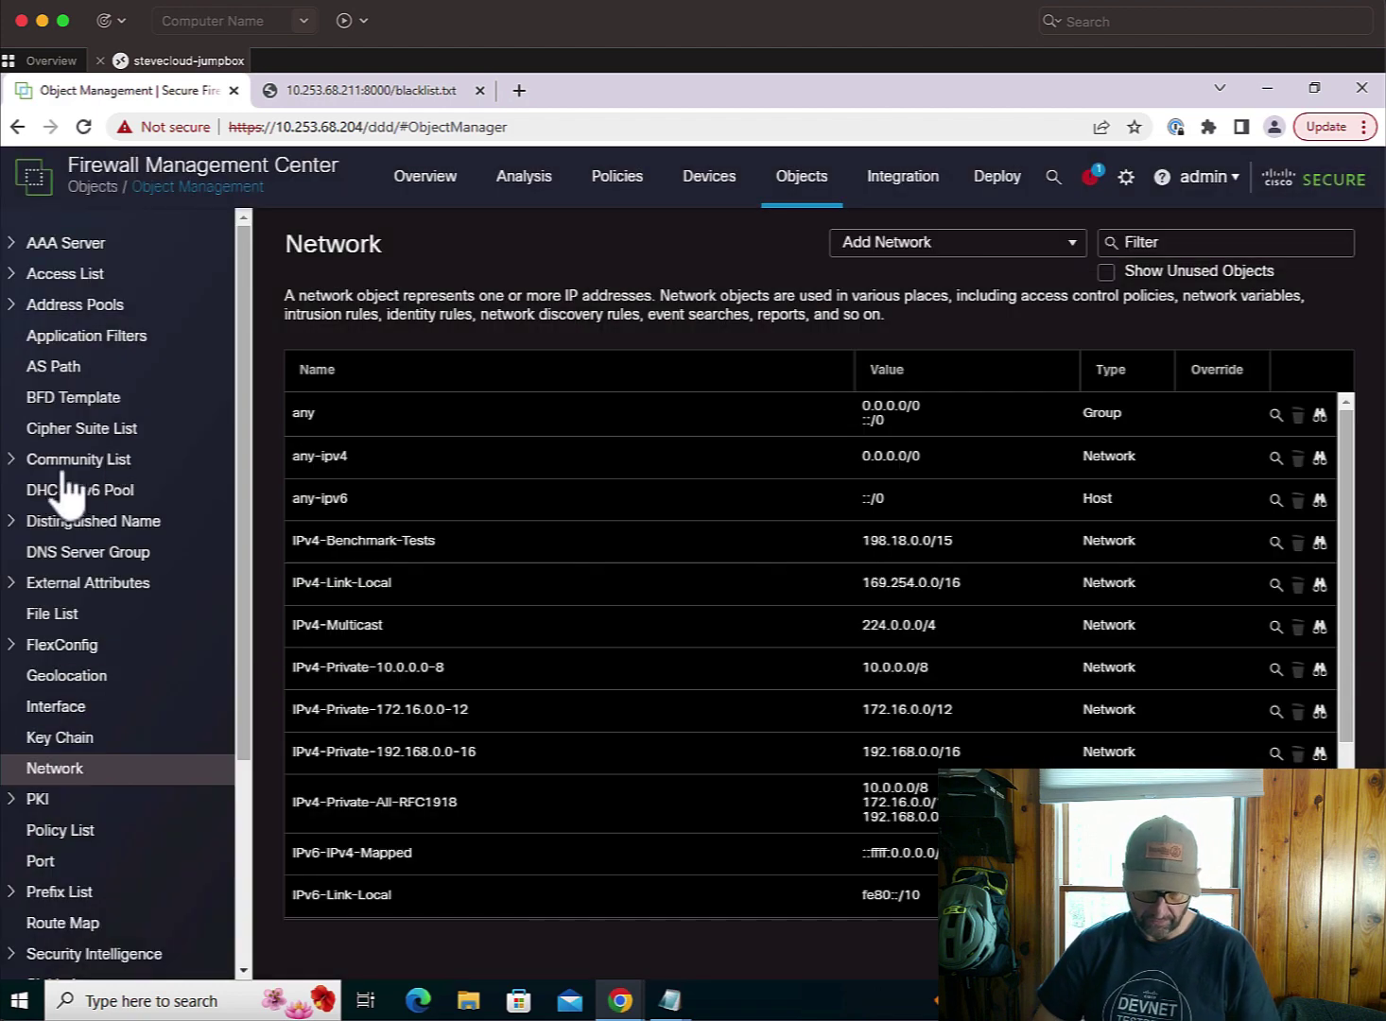
scroll(94, 528, "down", 3)
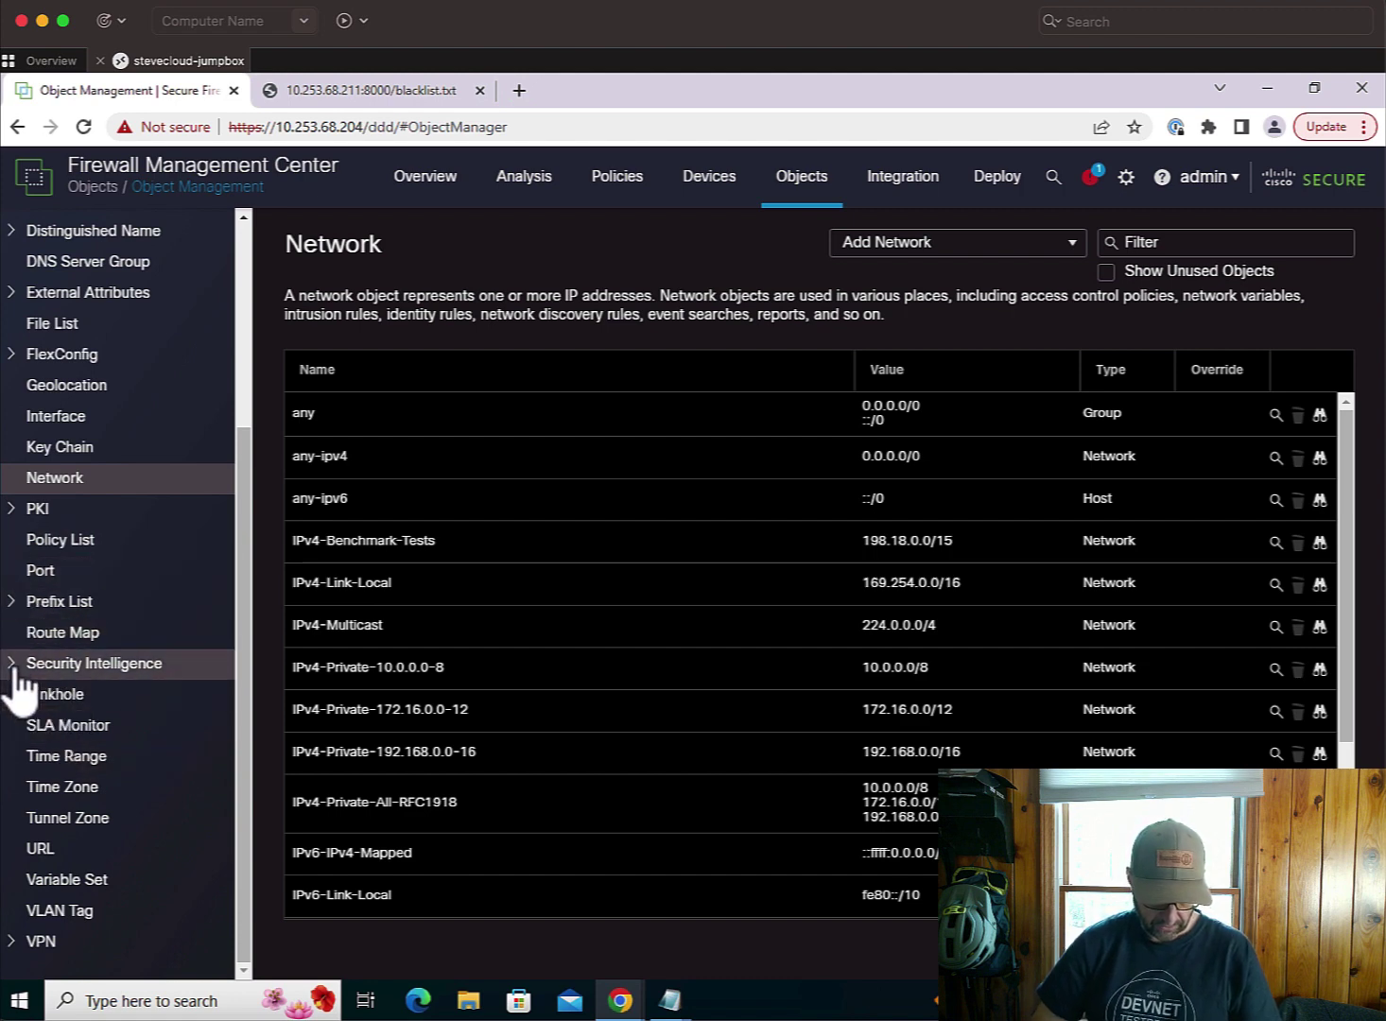
left_click(14, 666)
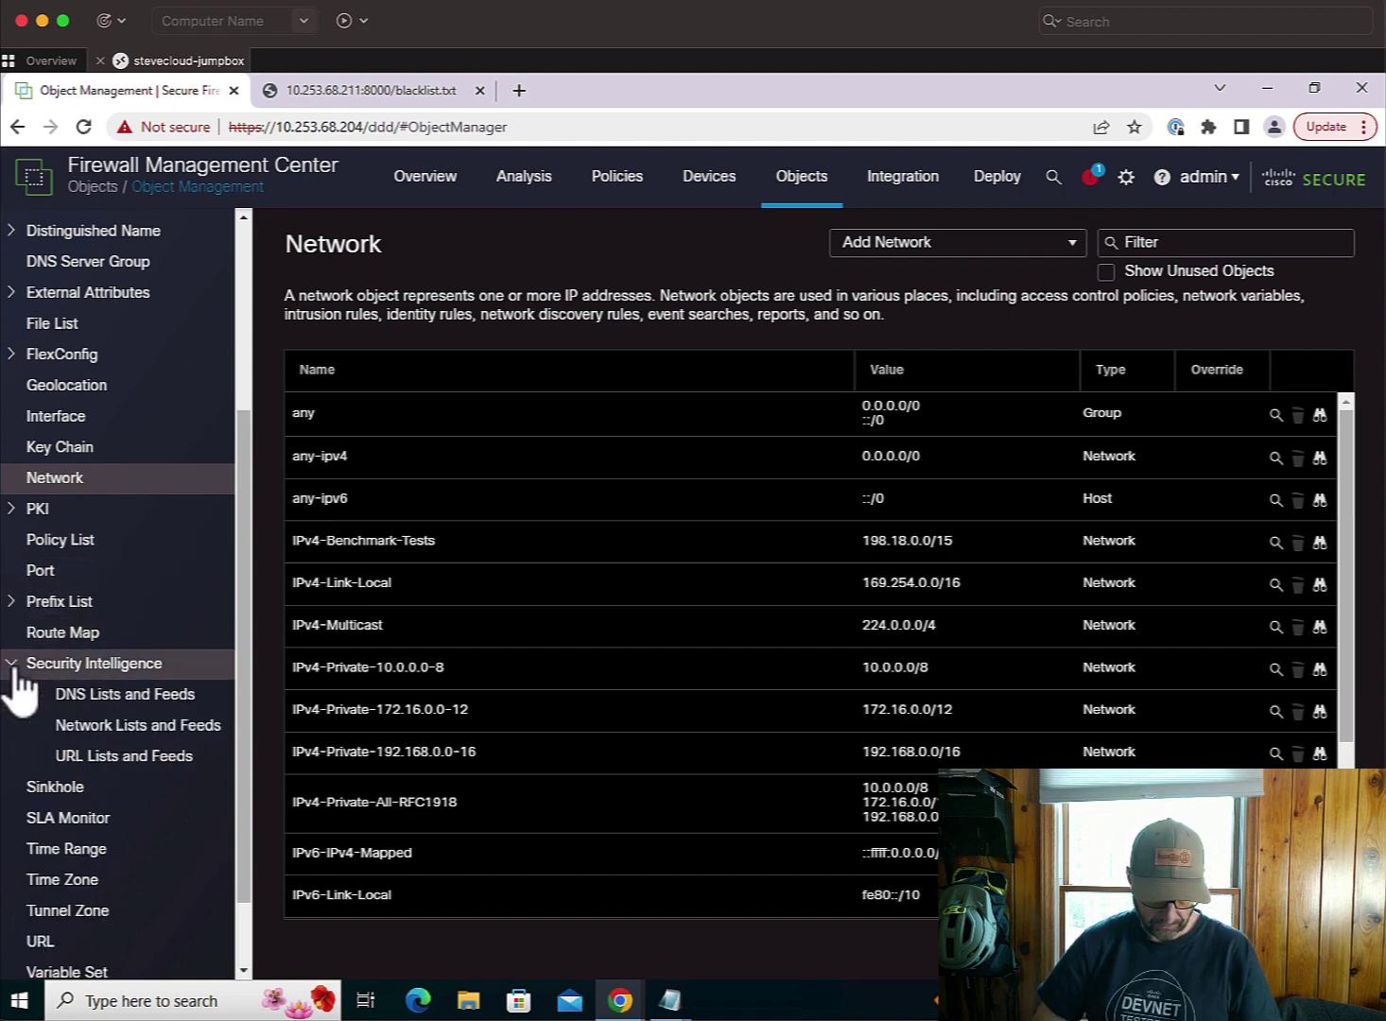
left_click(104, 728)
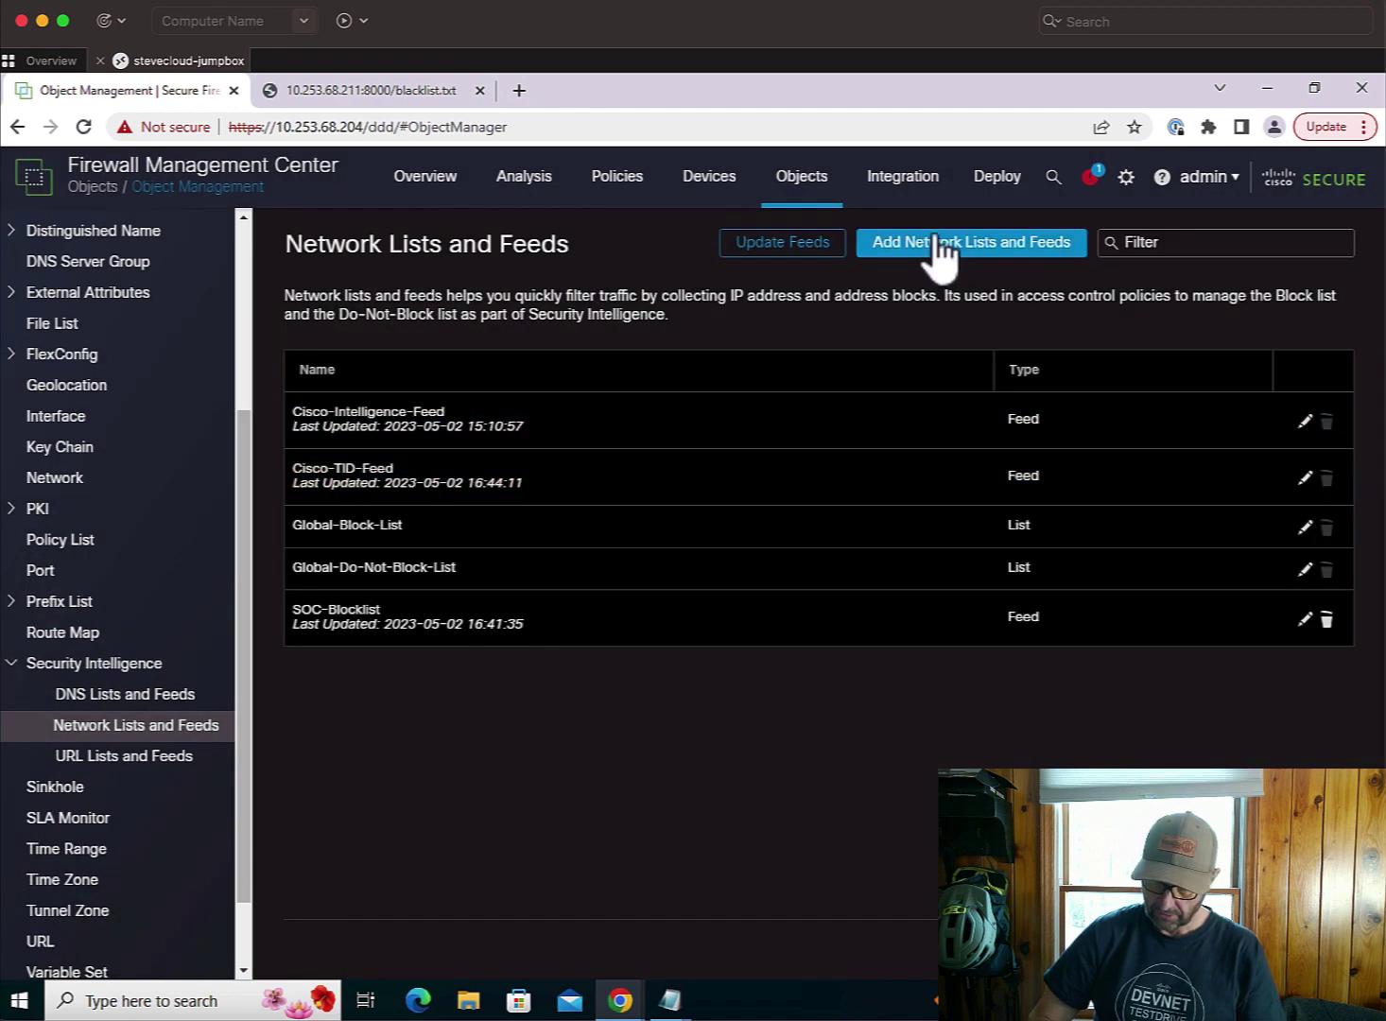
Run Update Feeds, confirm it, and dismiss the in-progress notice.
left_click(783, 244)
left_click(809, 631)
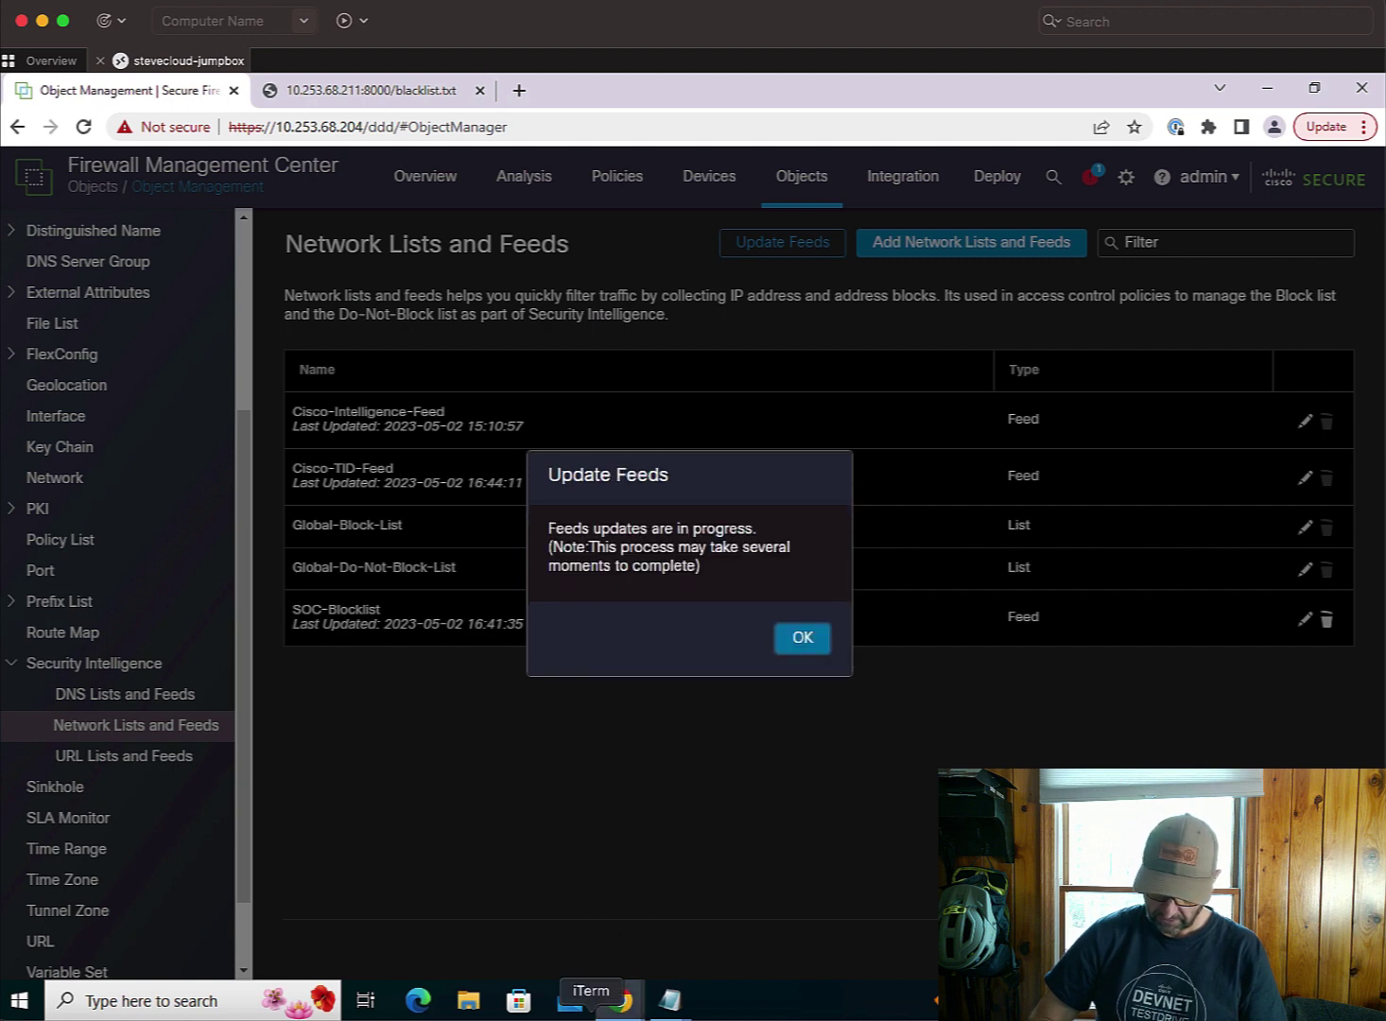
left_click(801, 638)
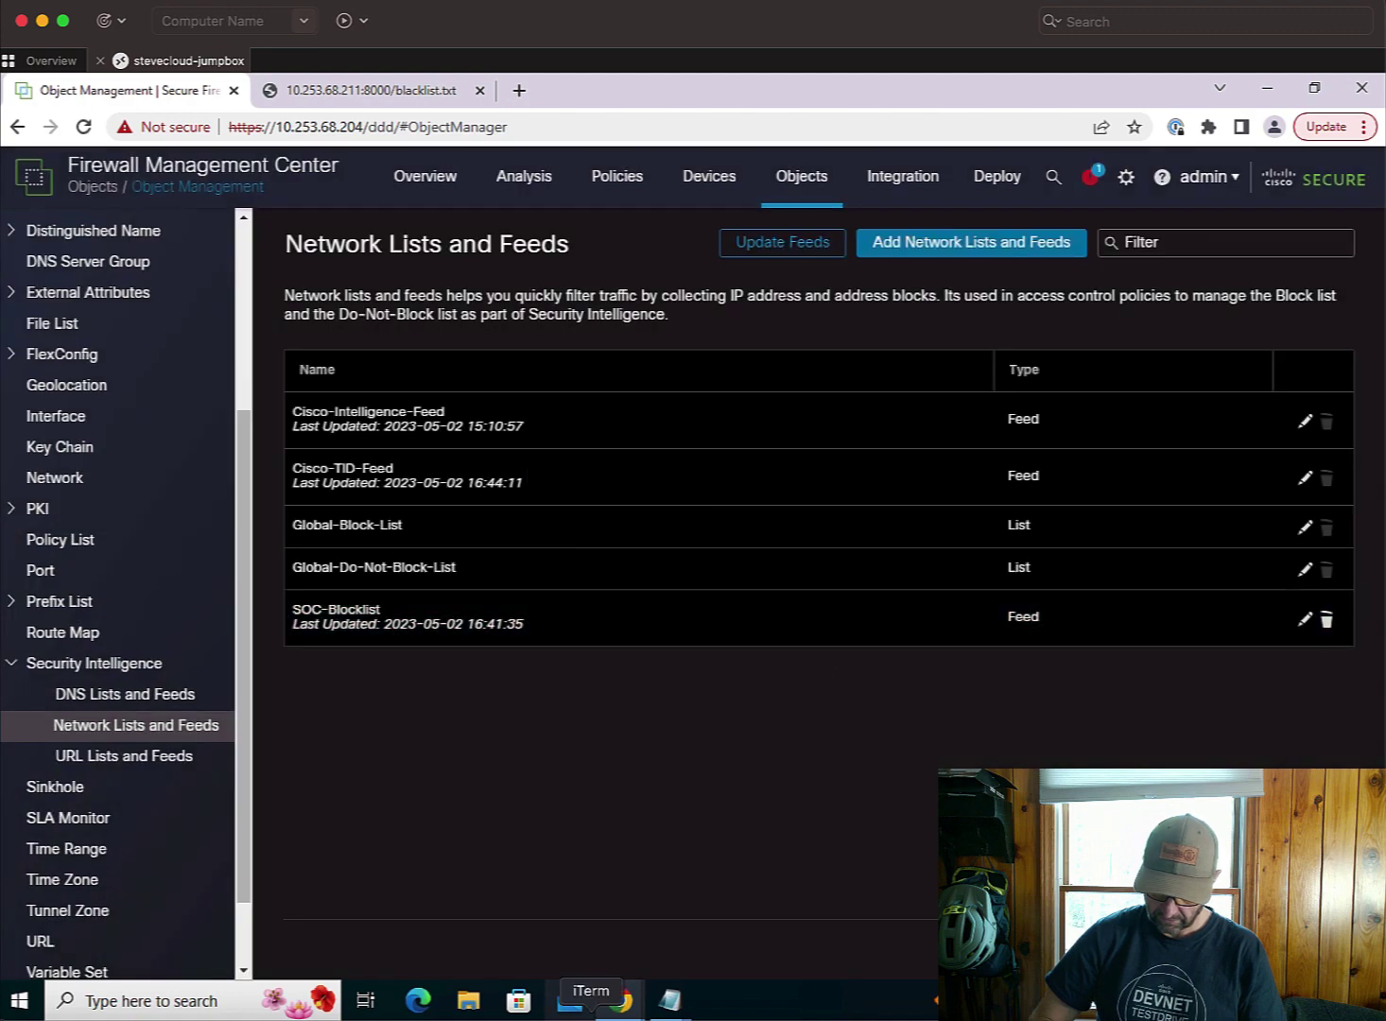
Rerun cat on the firewall's SOC-Blocklist .blf file; it still lists four addresses.
left_click(592, 1008)
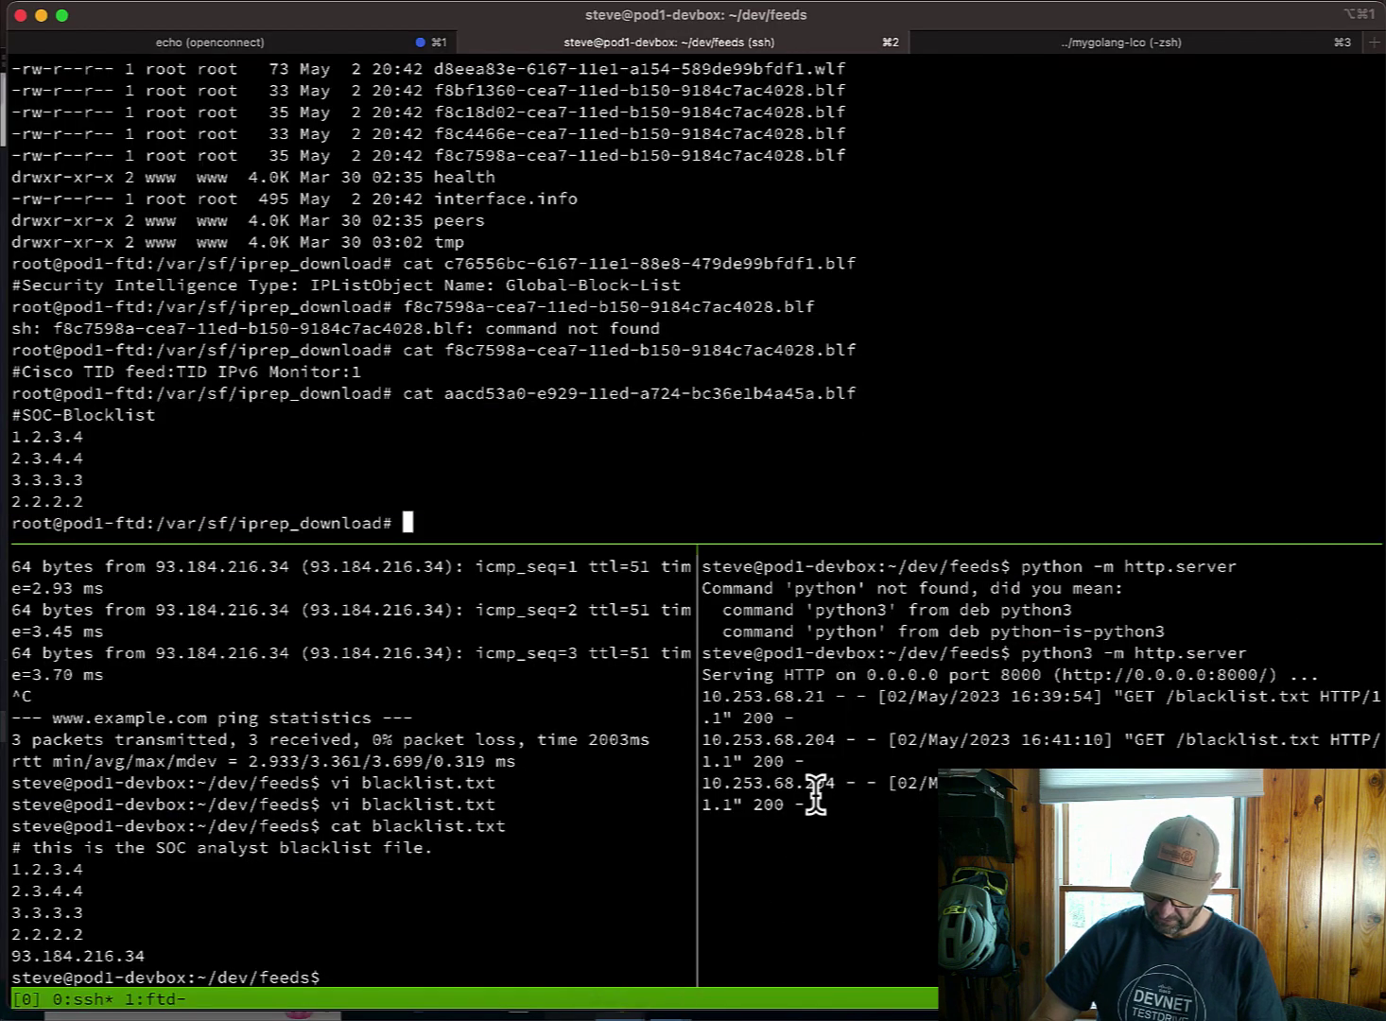
left_click_drag(705, 784, 839, 783)
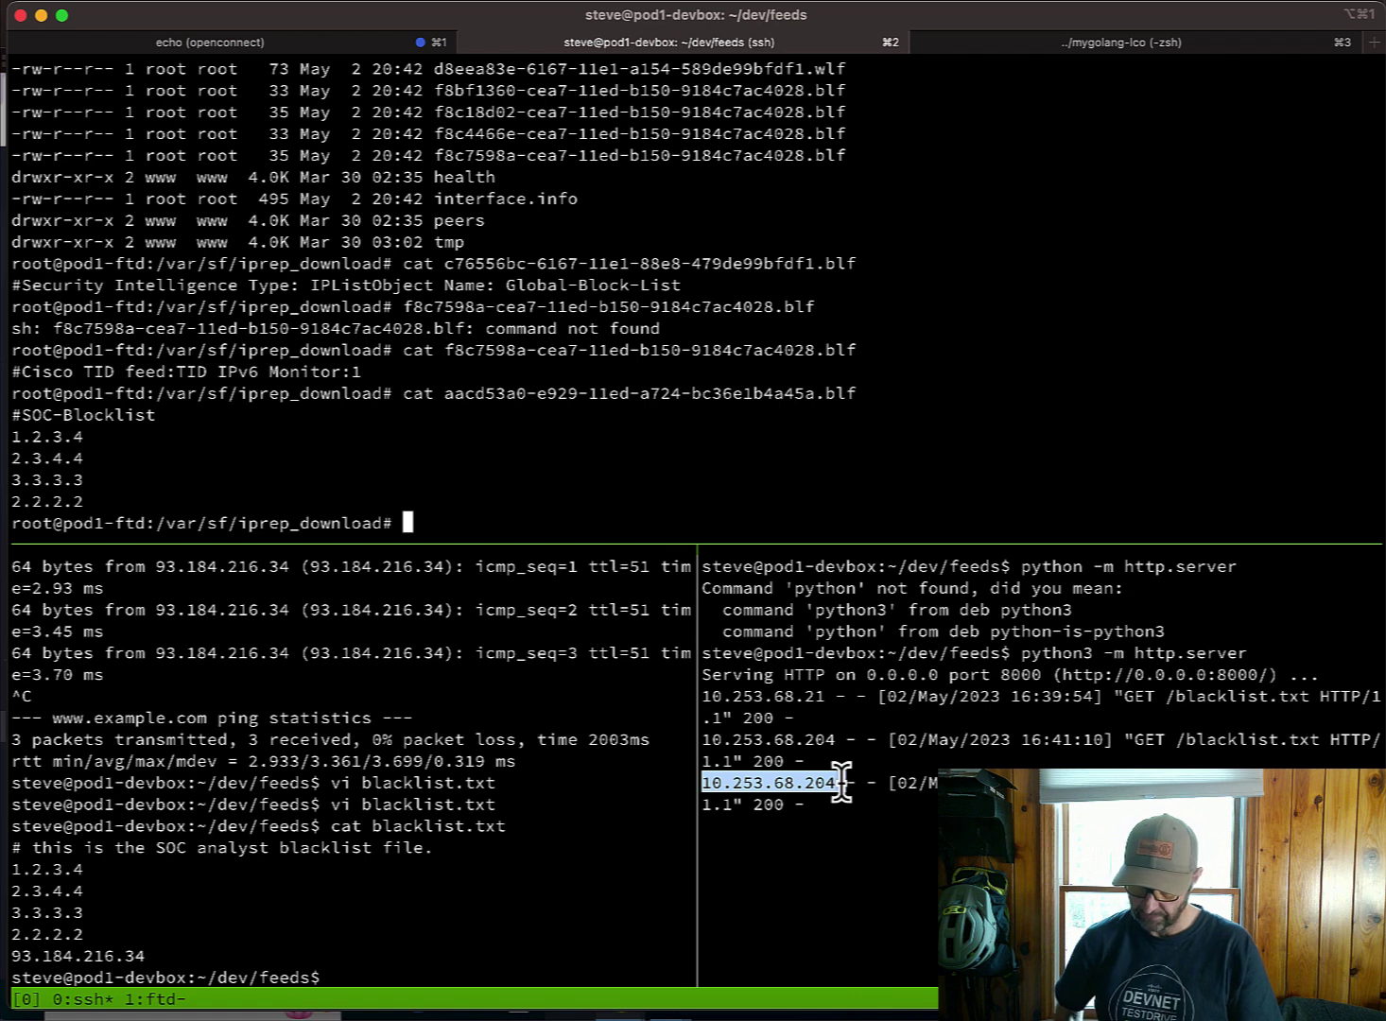
left_click(530, 714)
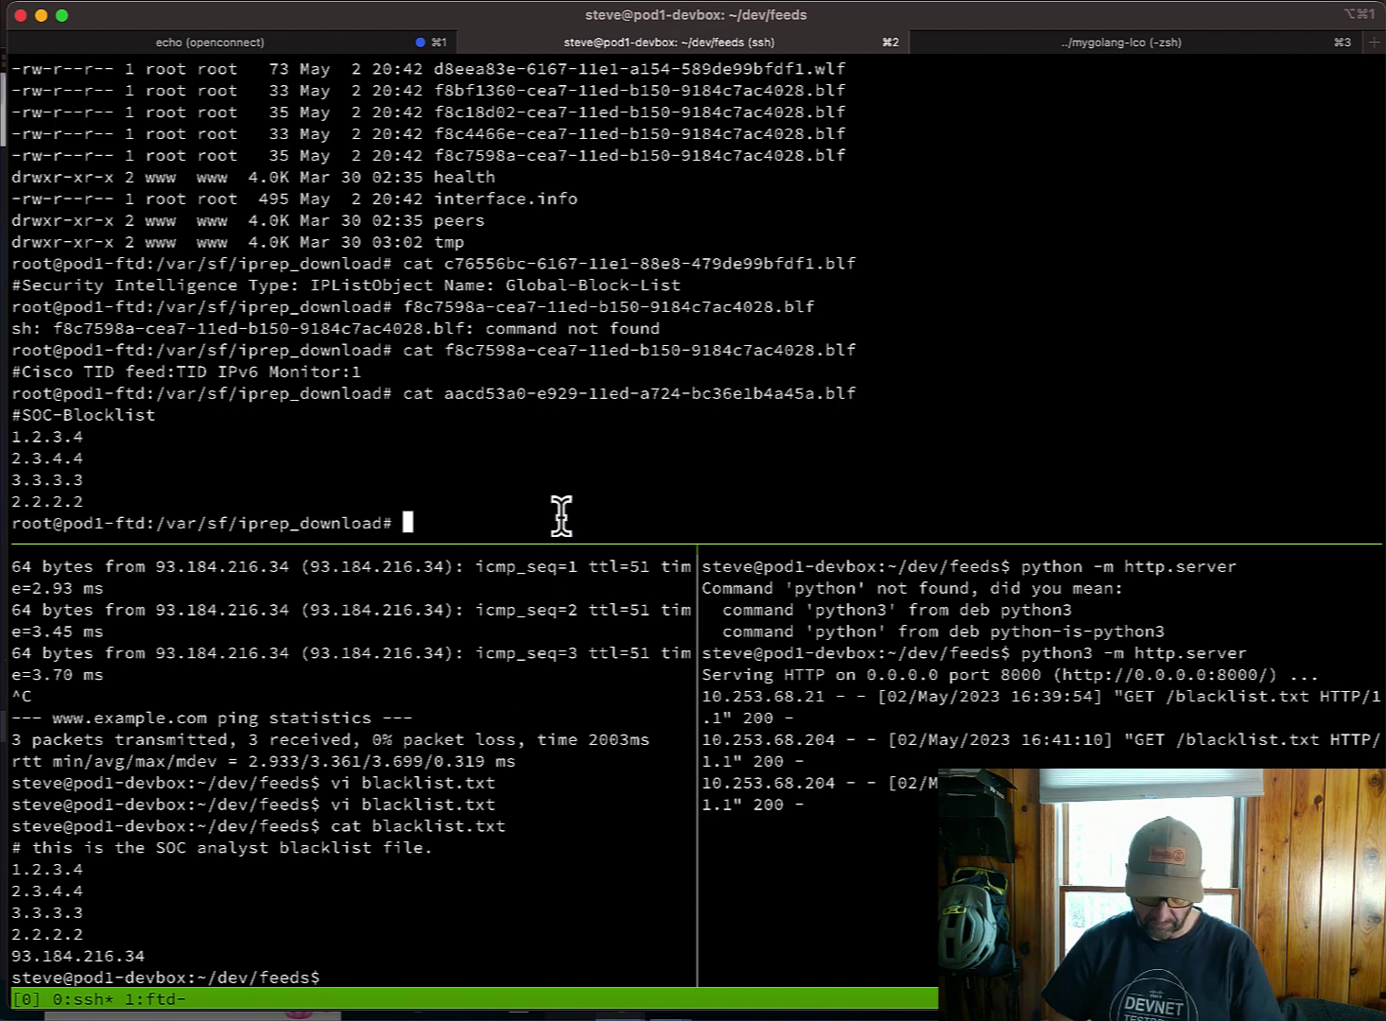
key("Up")
key("Return")
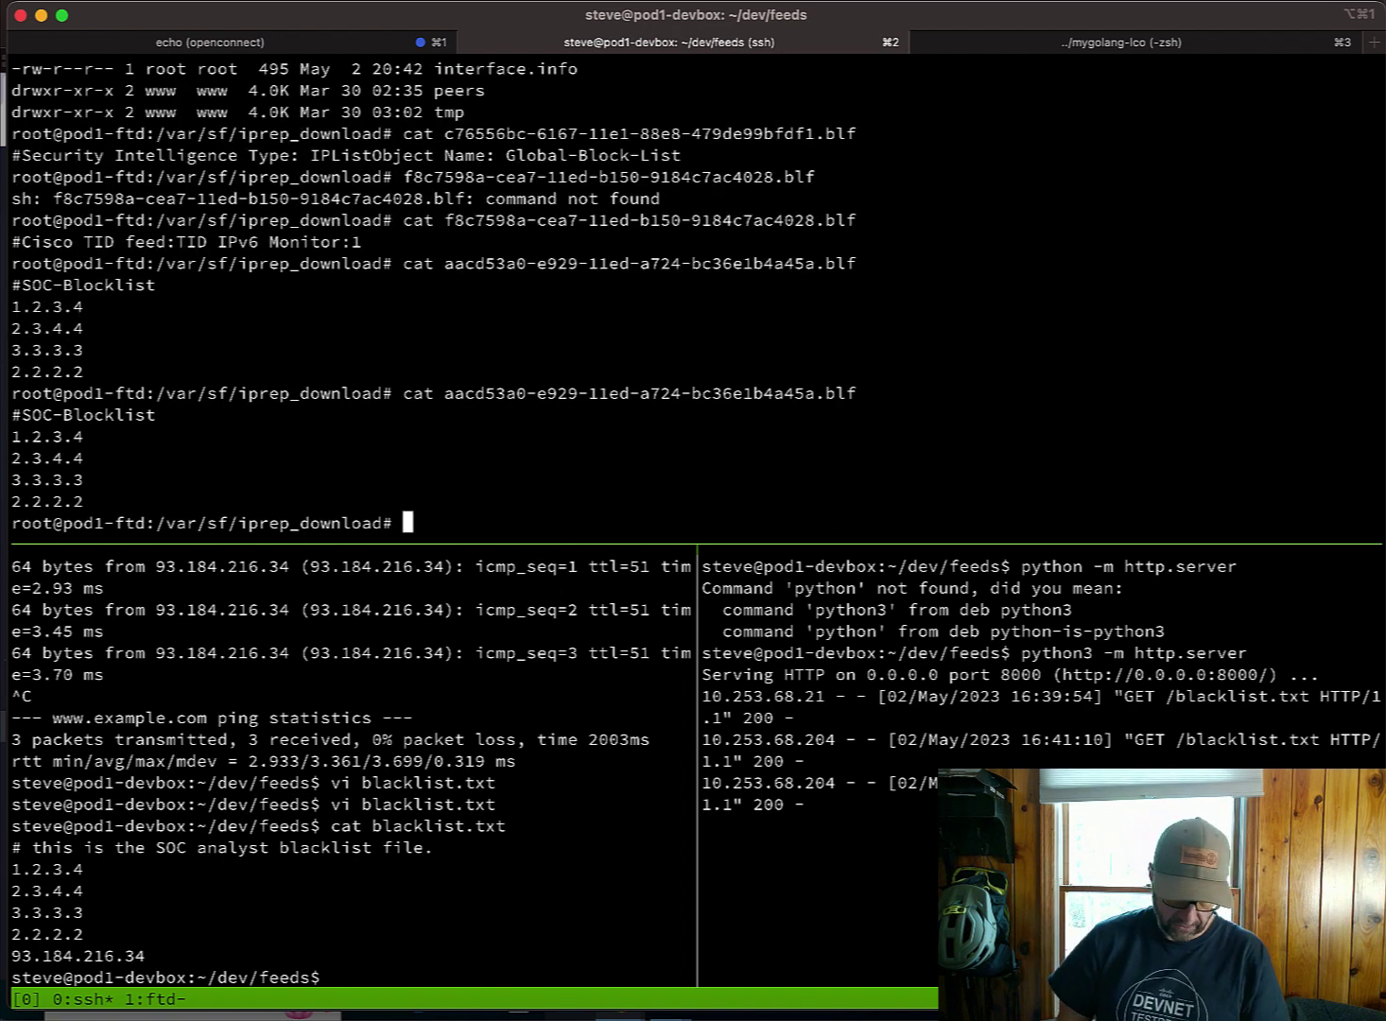
key("Up")
key("Return")
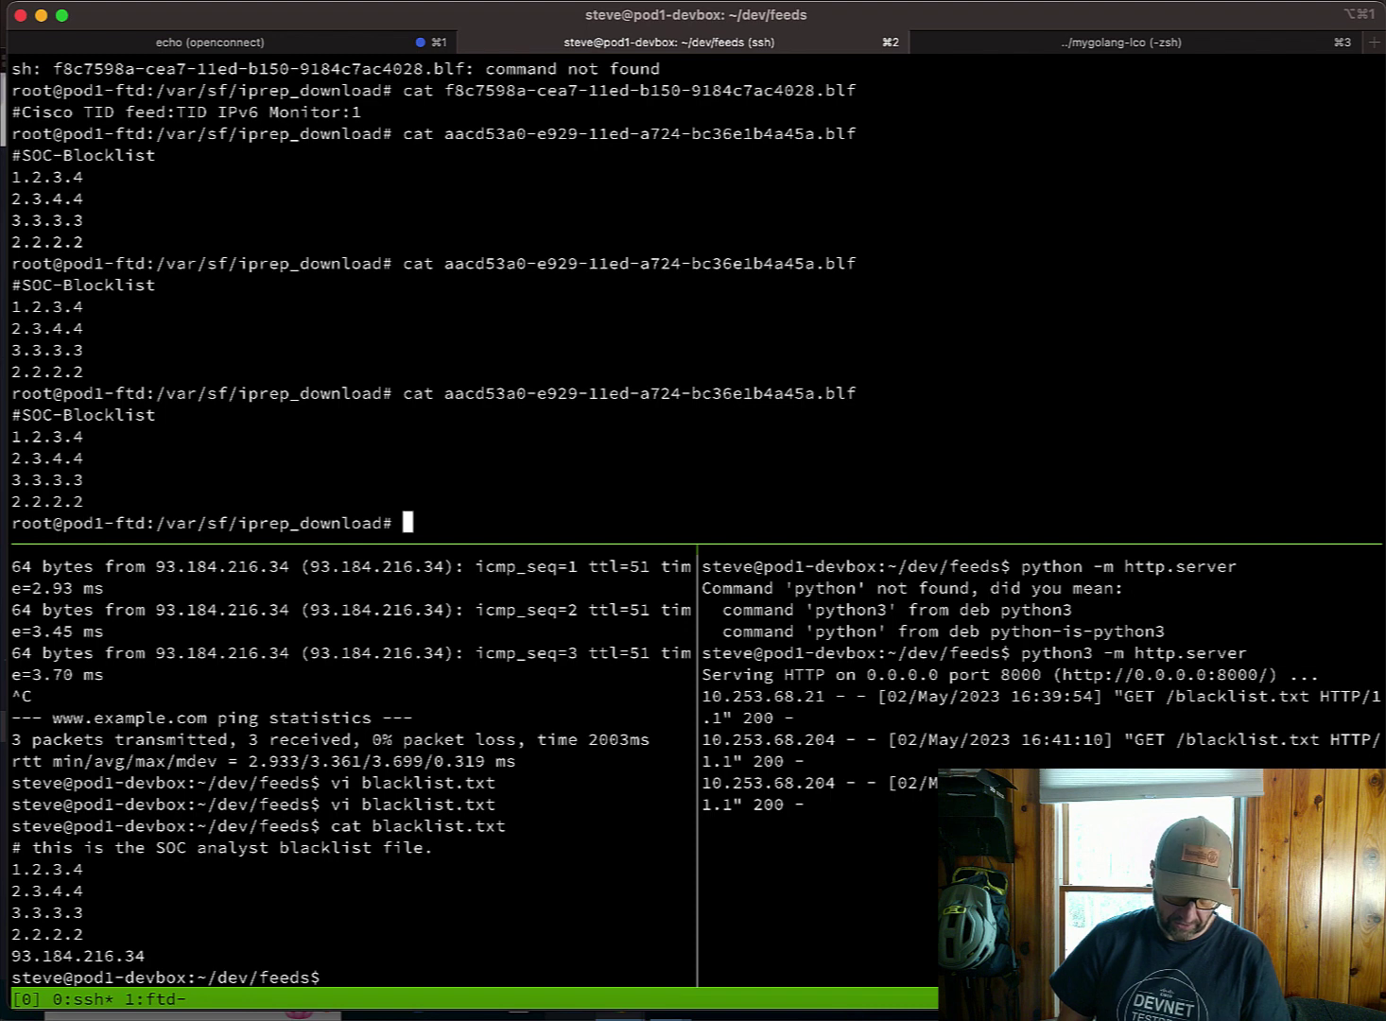
key("Up")
key("Return")
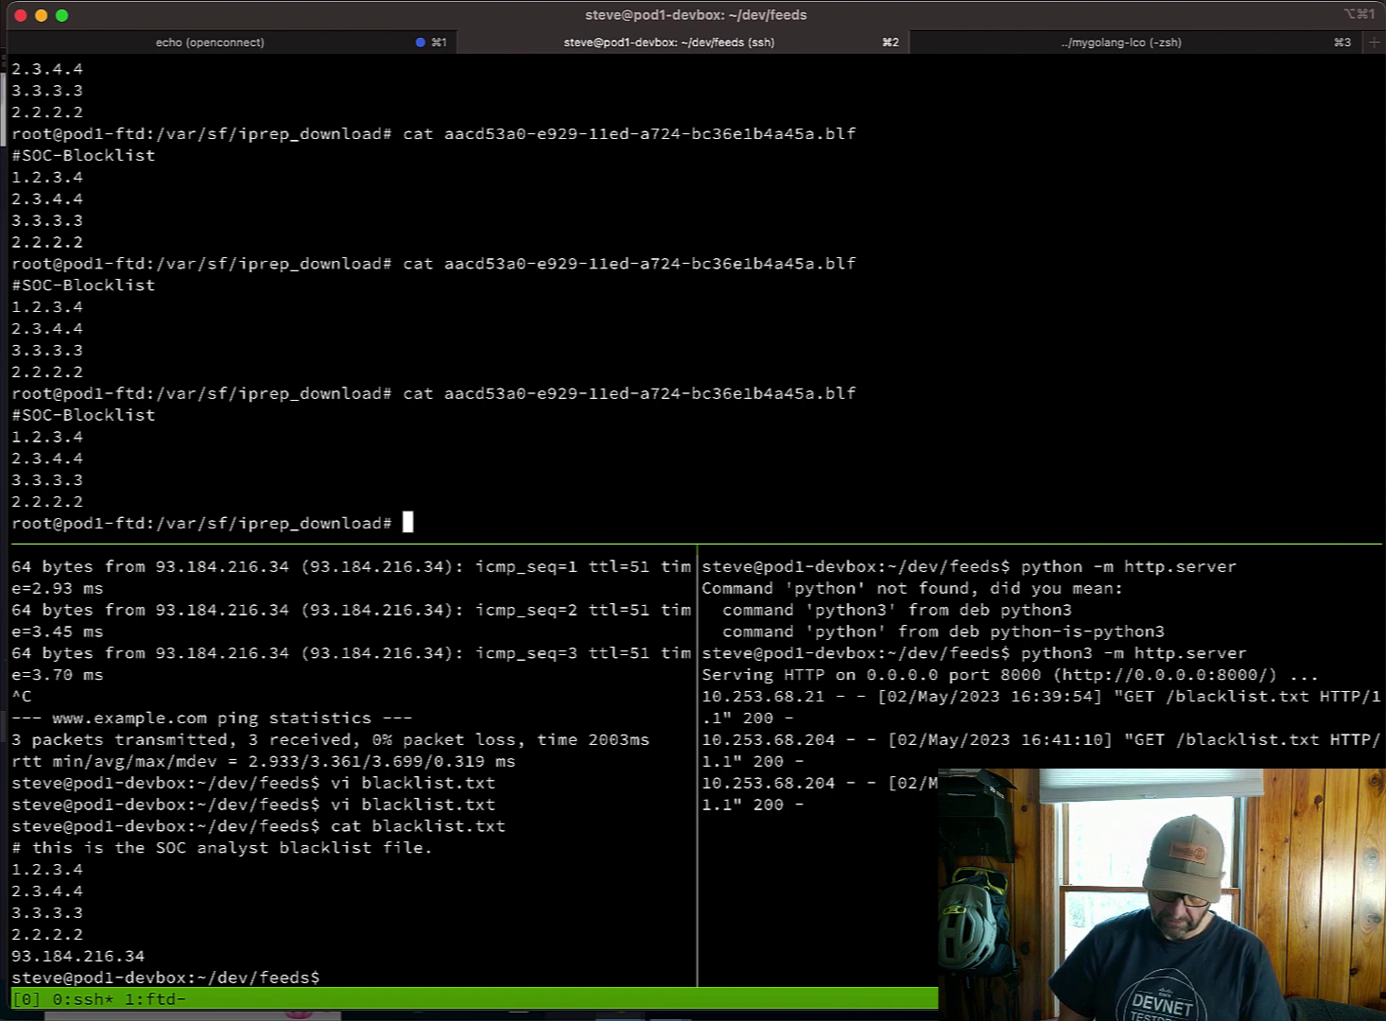
Clear the prompt line and return to Firewall Management Center.
key("Up")
key("Down")
key("Up")
key("Down")
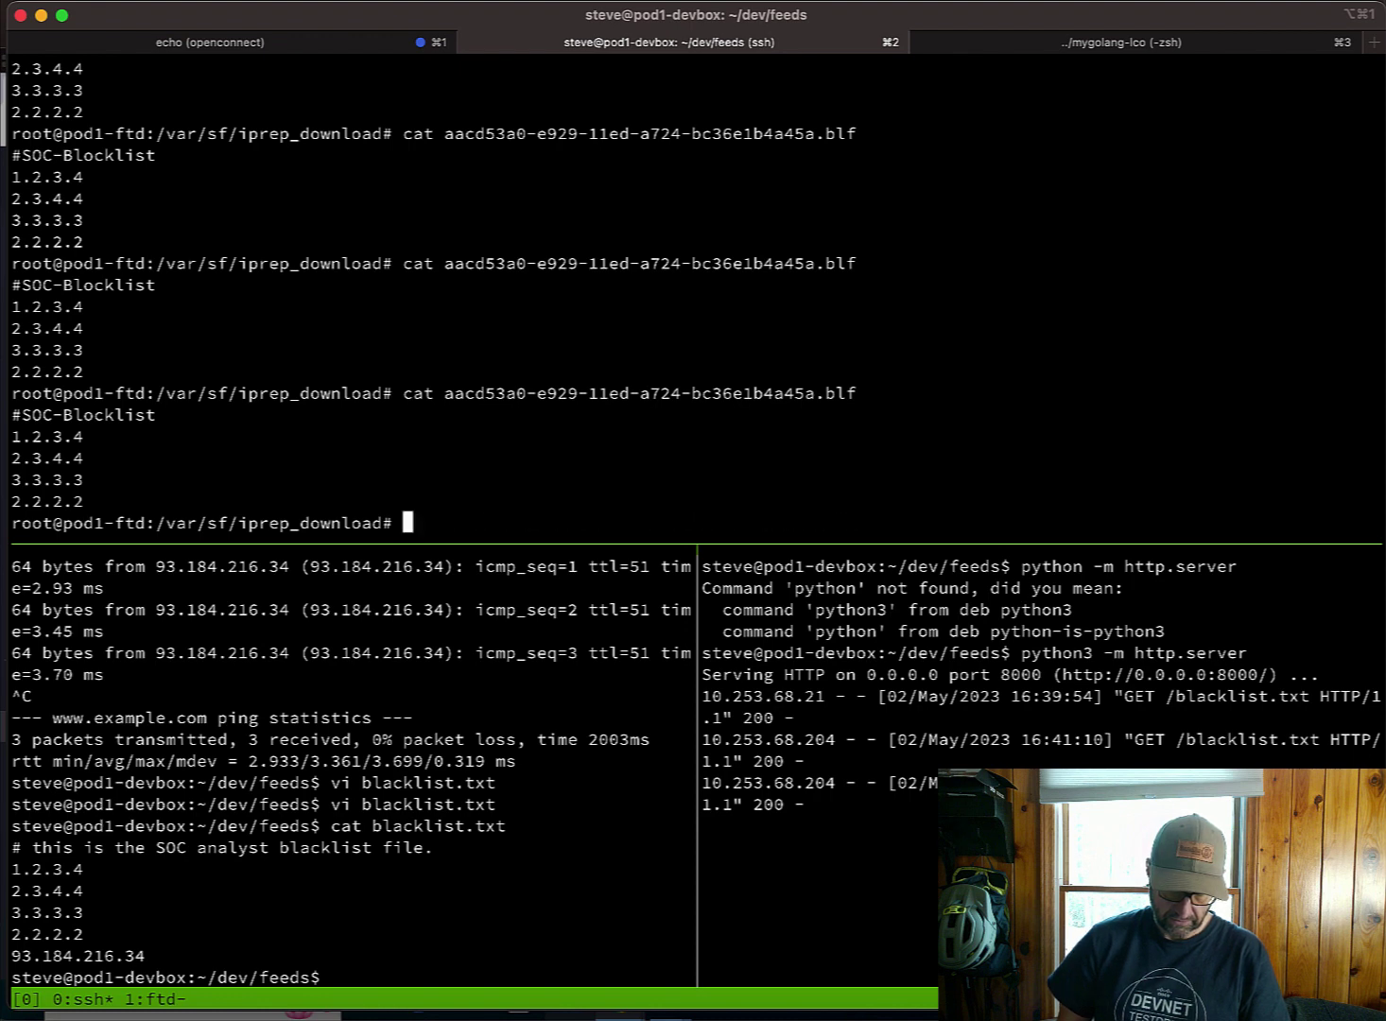
key("Up")
key("Down")
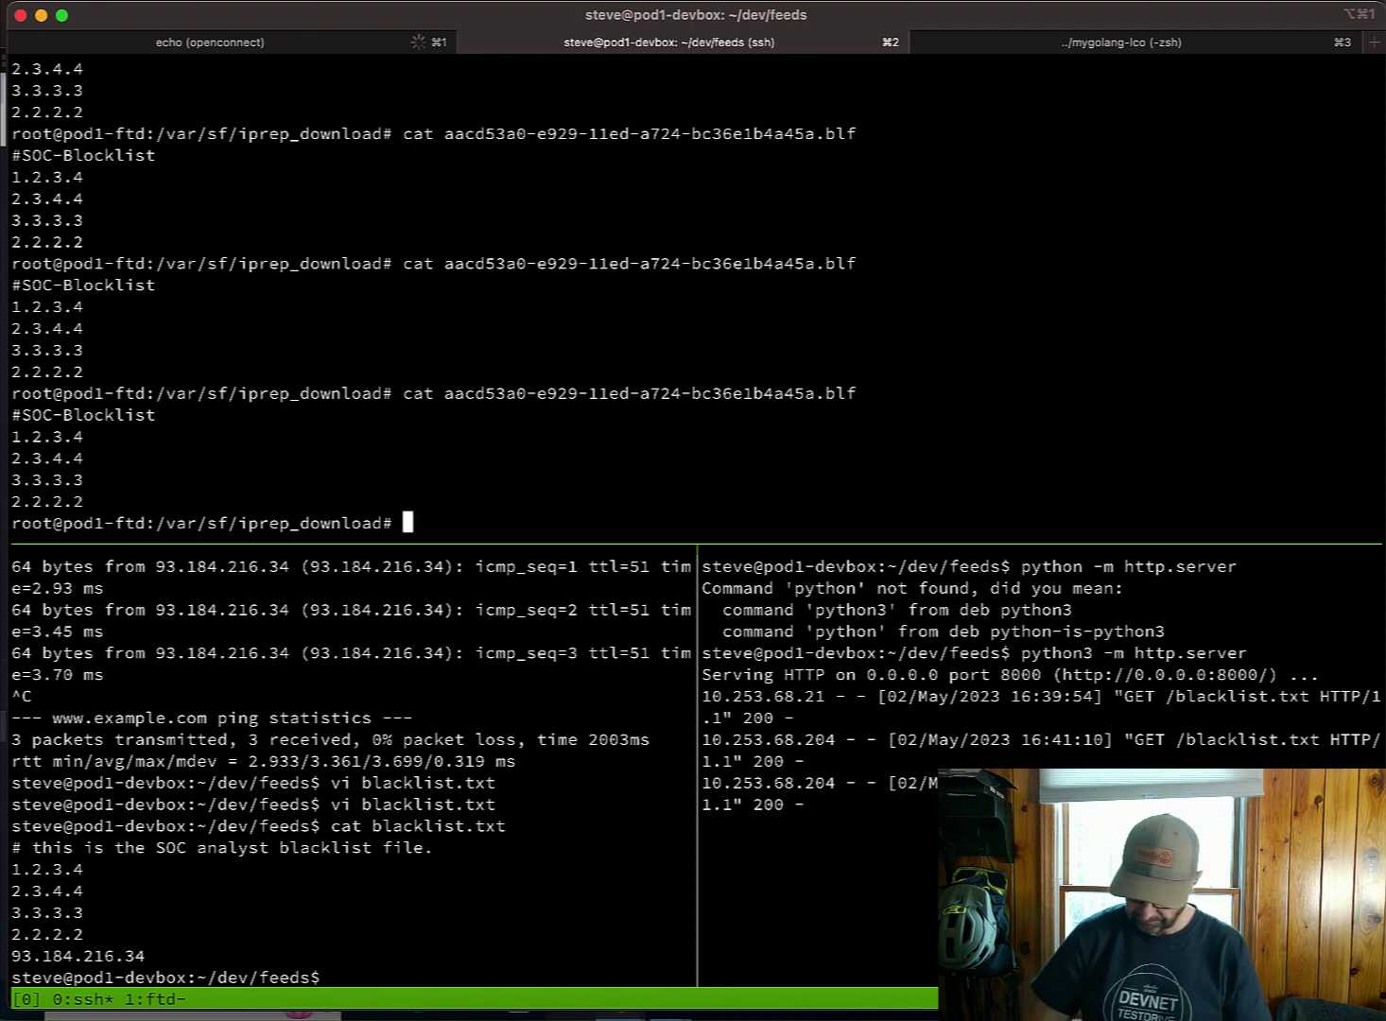
key("super+Tab")
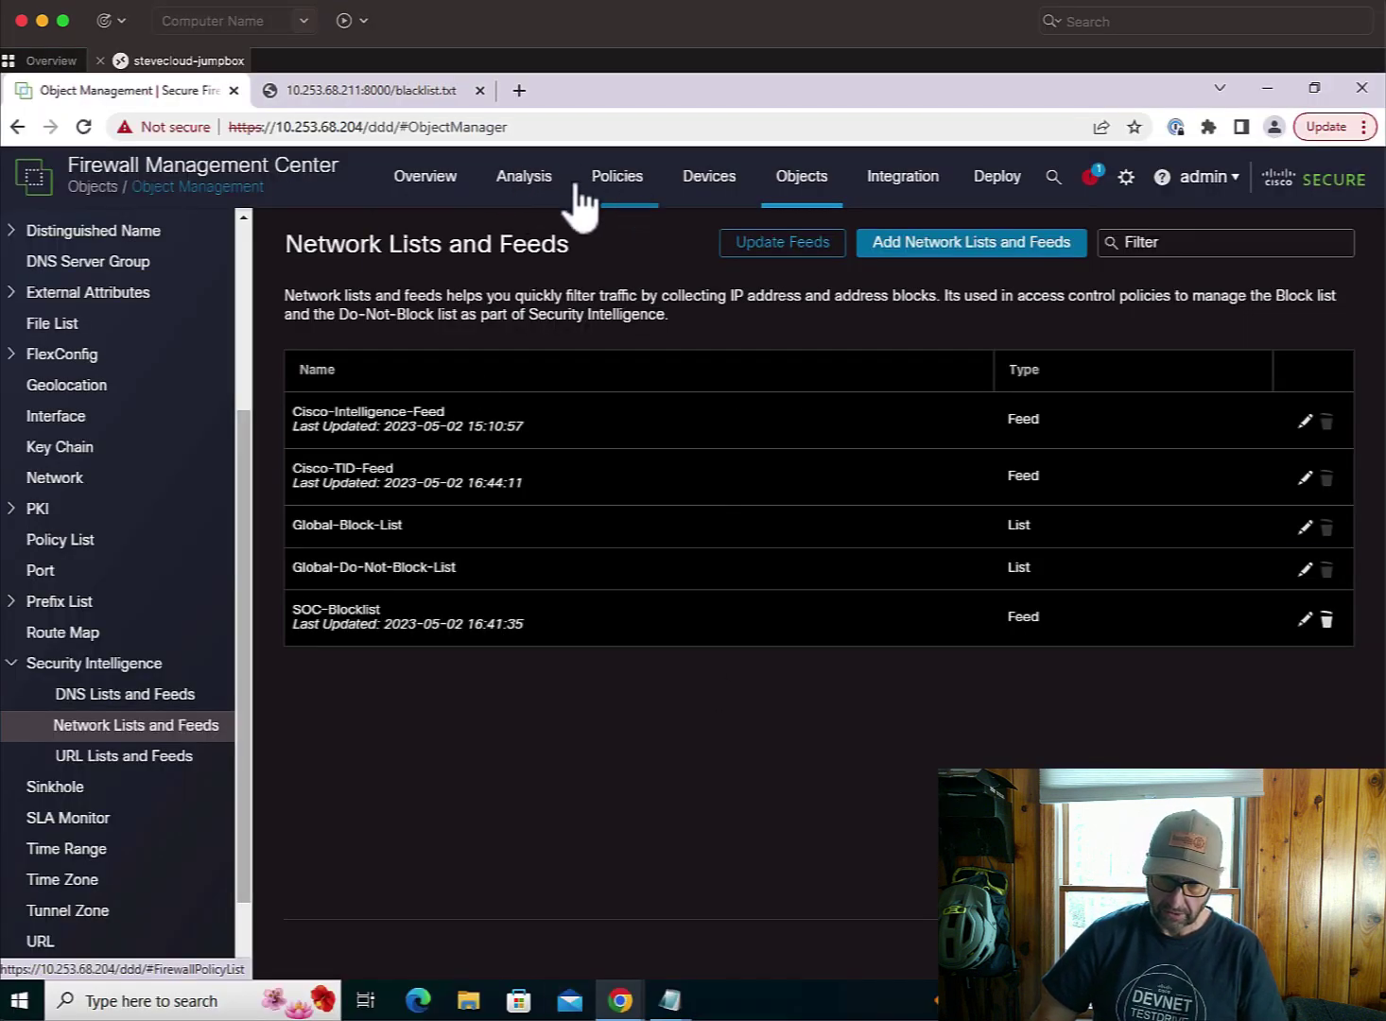
Open Analysis > Unified Events and copy 93.184.216.34 from the terminal.
left_click(515, 190)
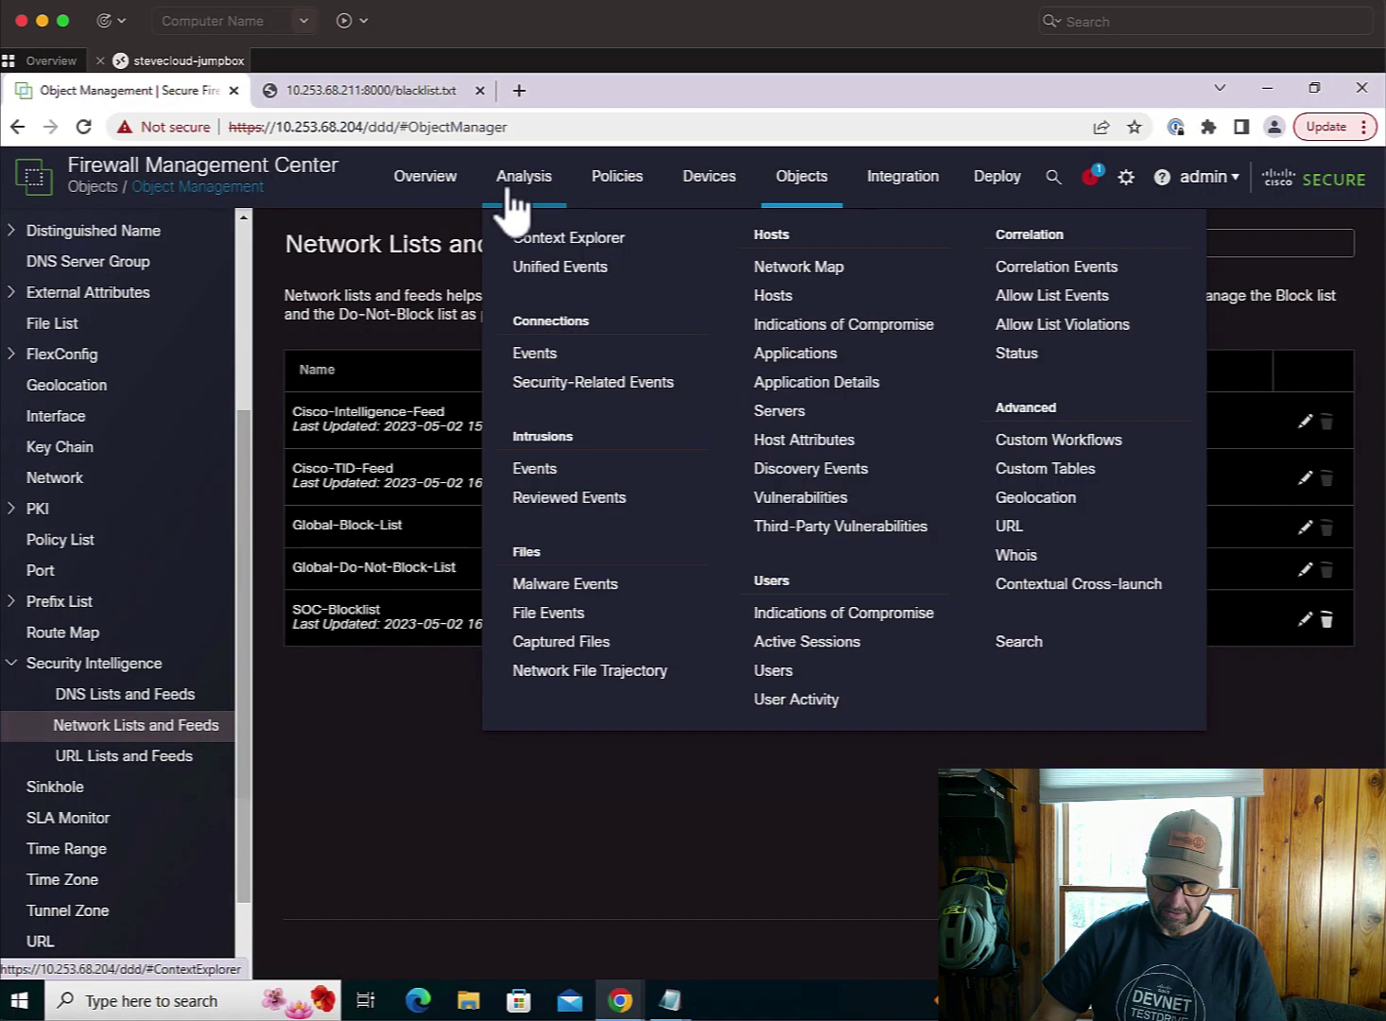
left_click(545, 270)
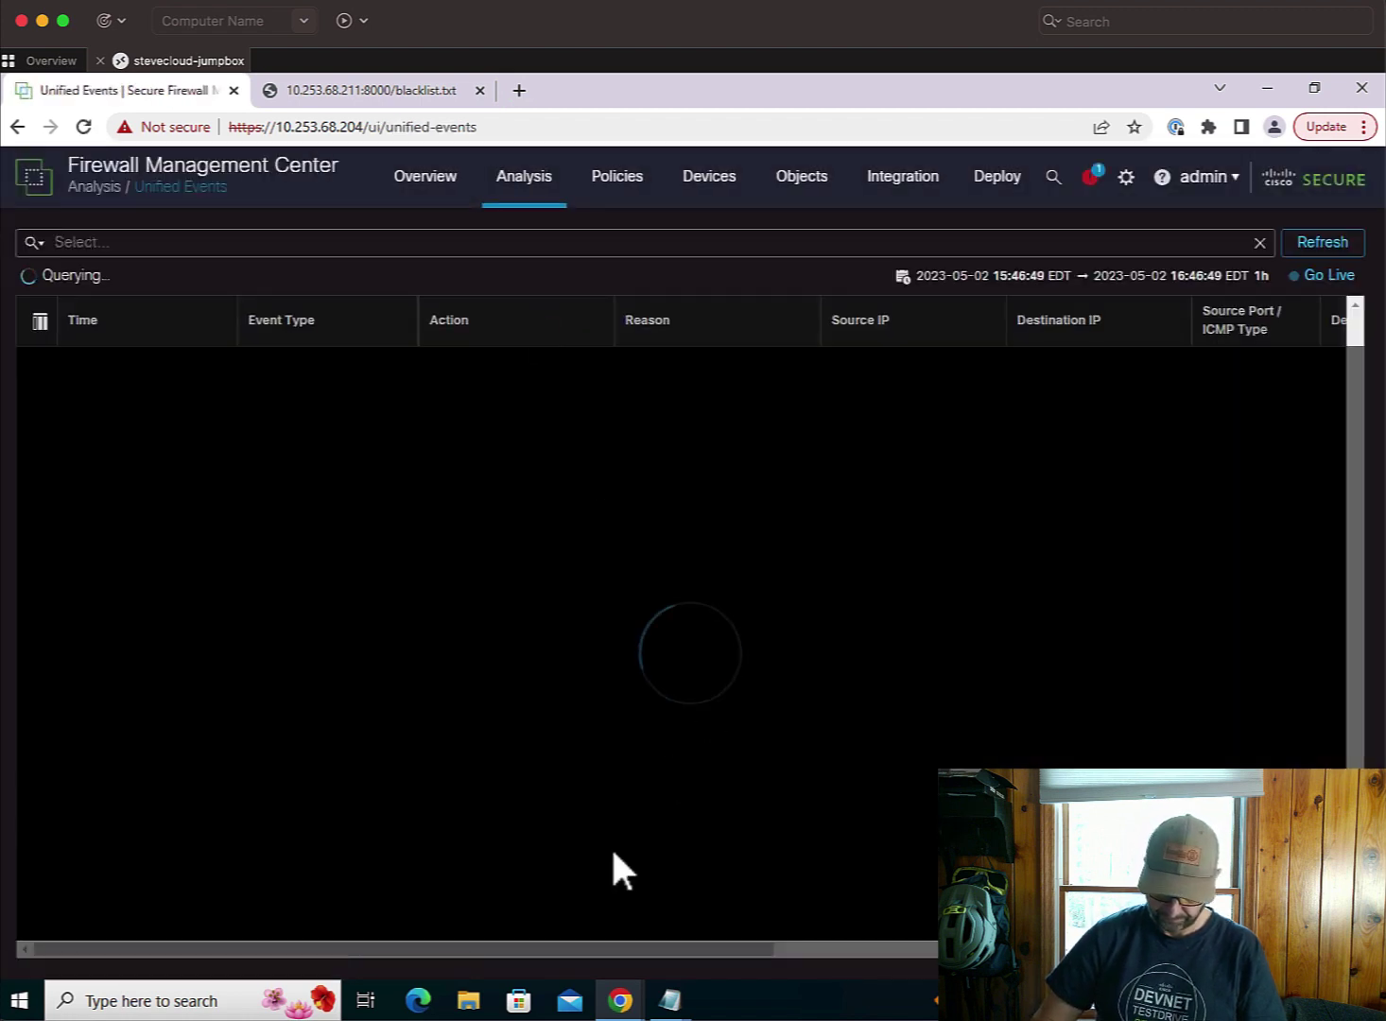
left_click(591, 997)
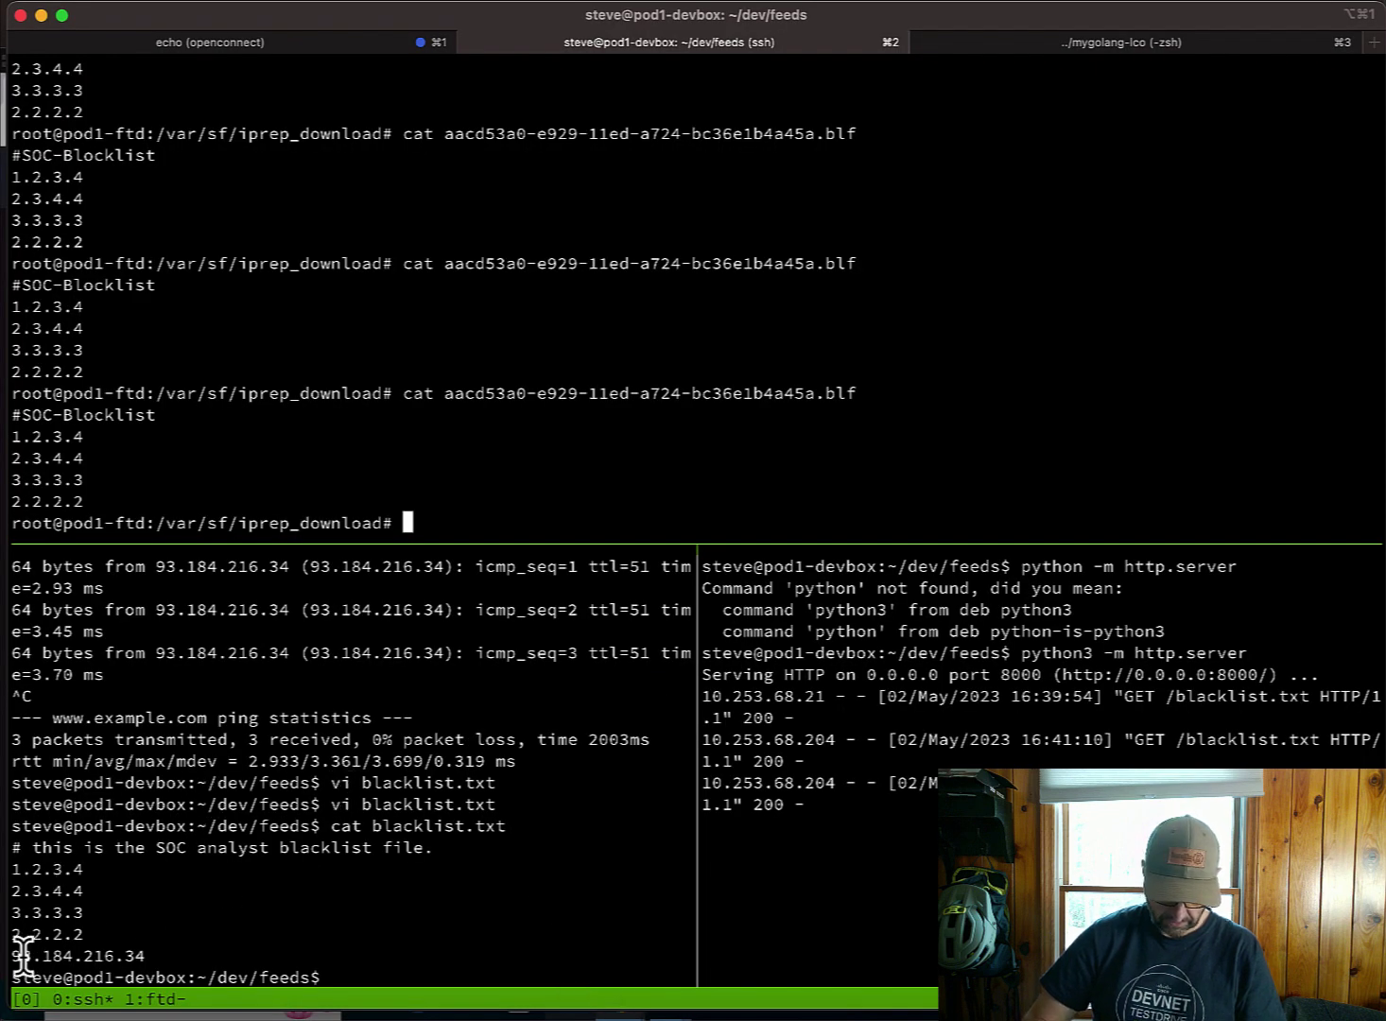
left_click_drag(15, 957, 144, 957)
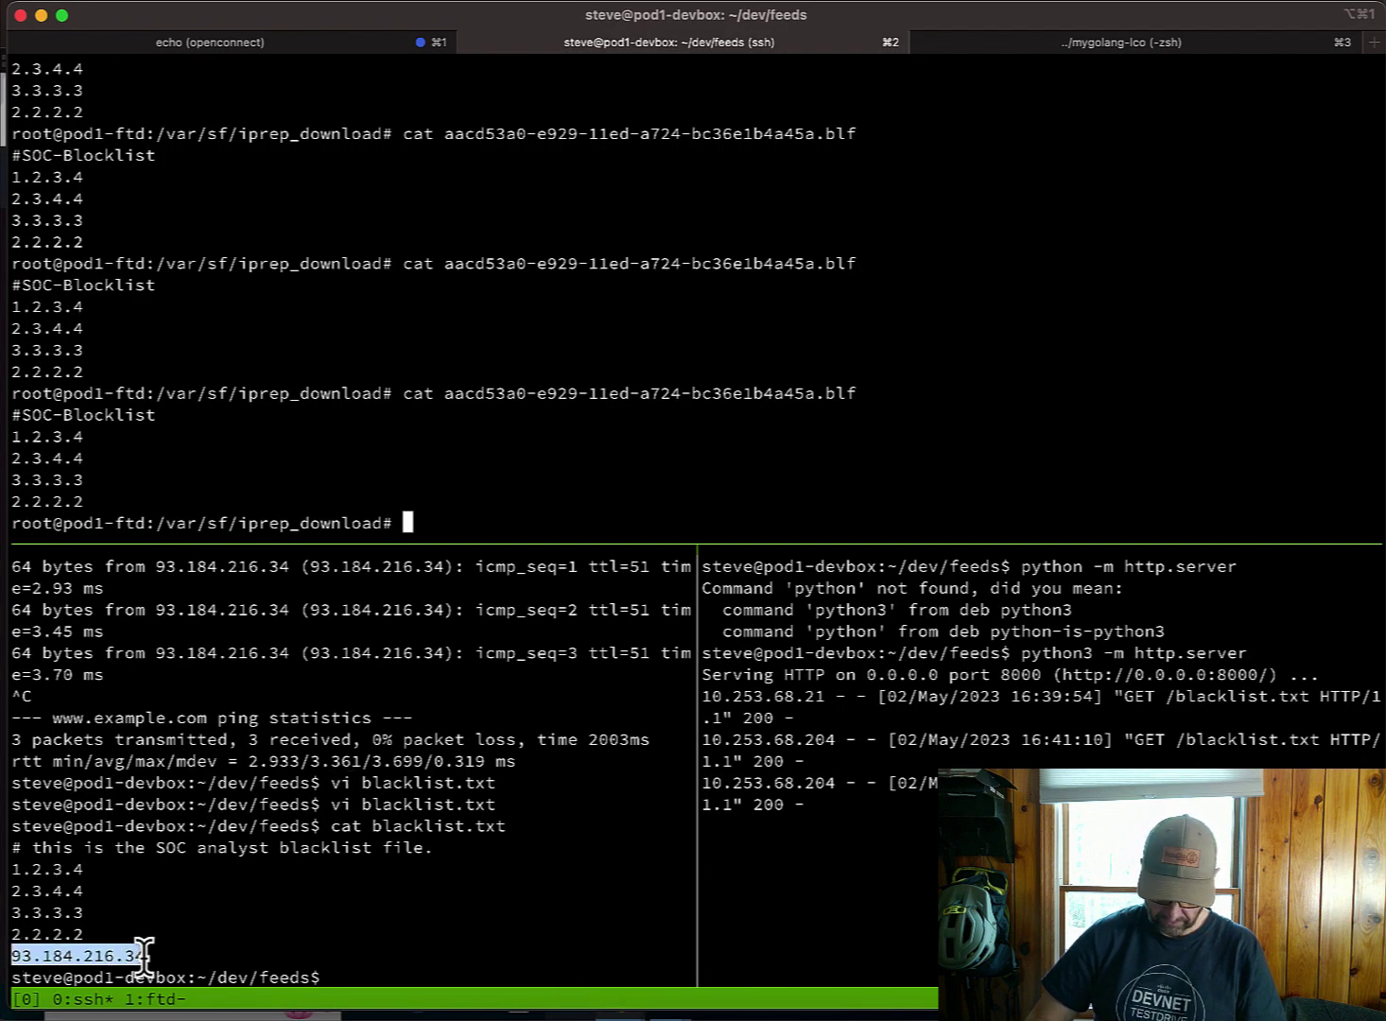
right_click(144, 955)
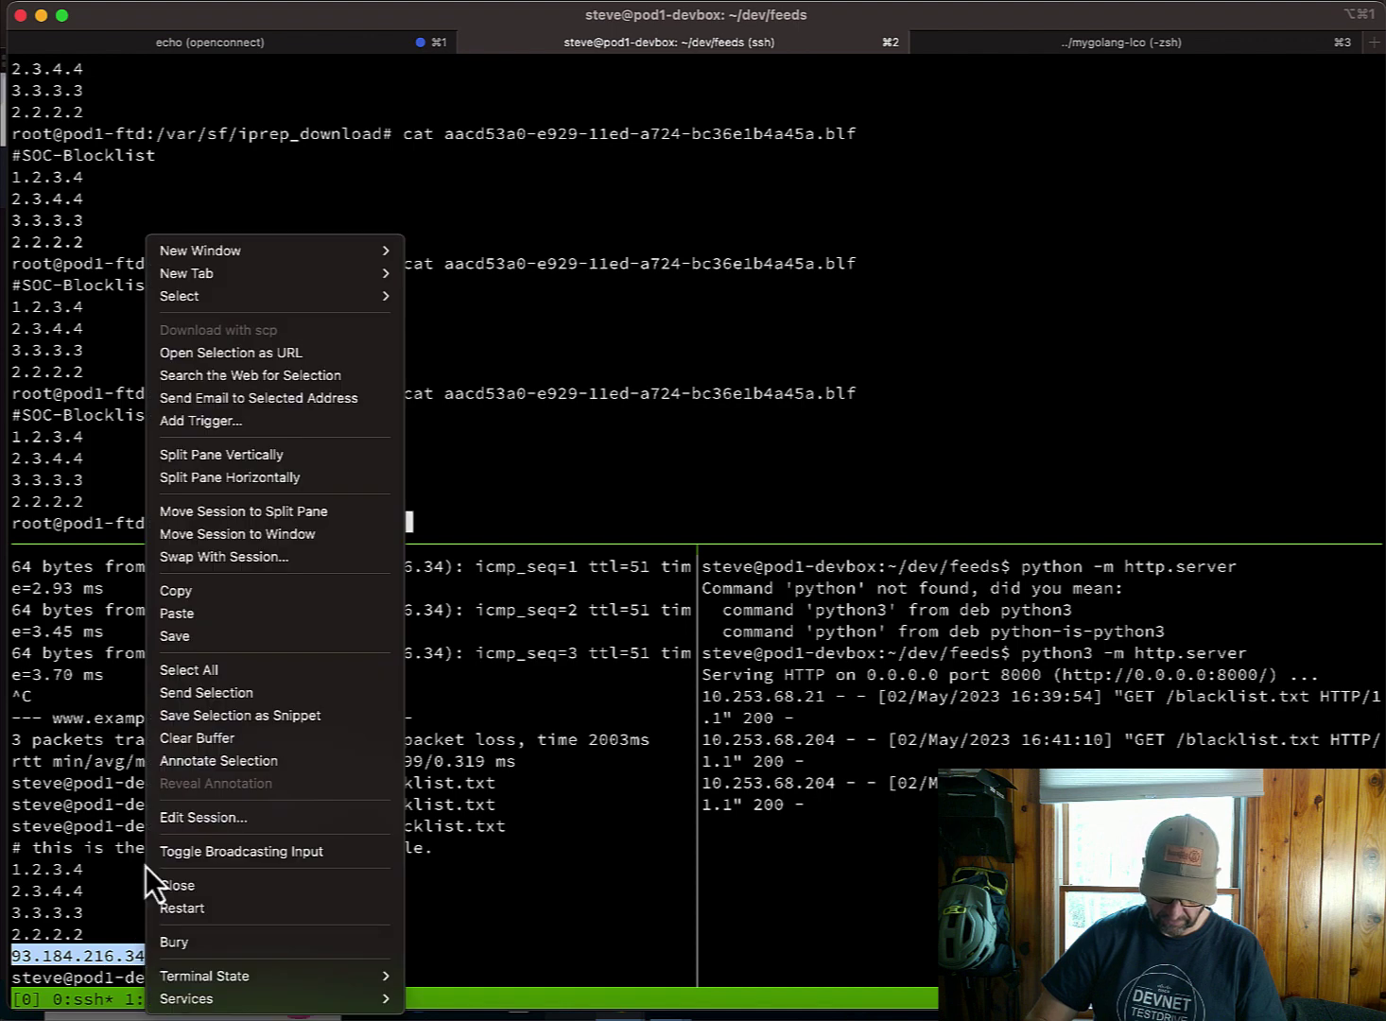
left_click(197, 600)
key("super+Tab")
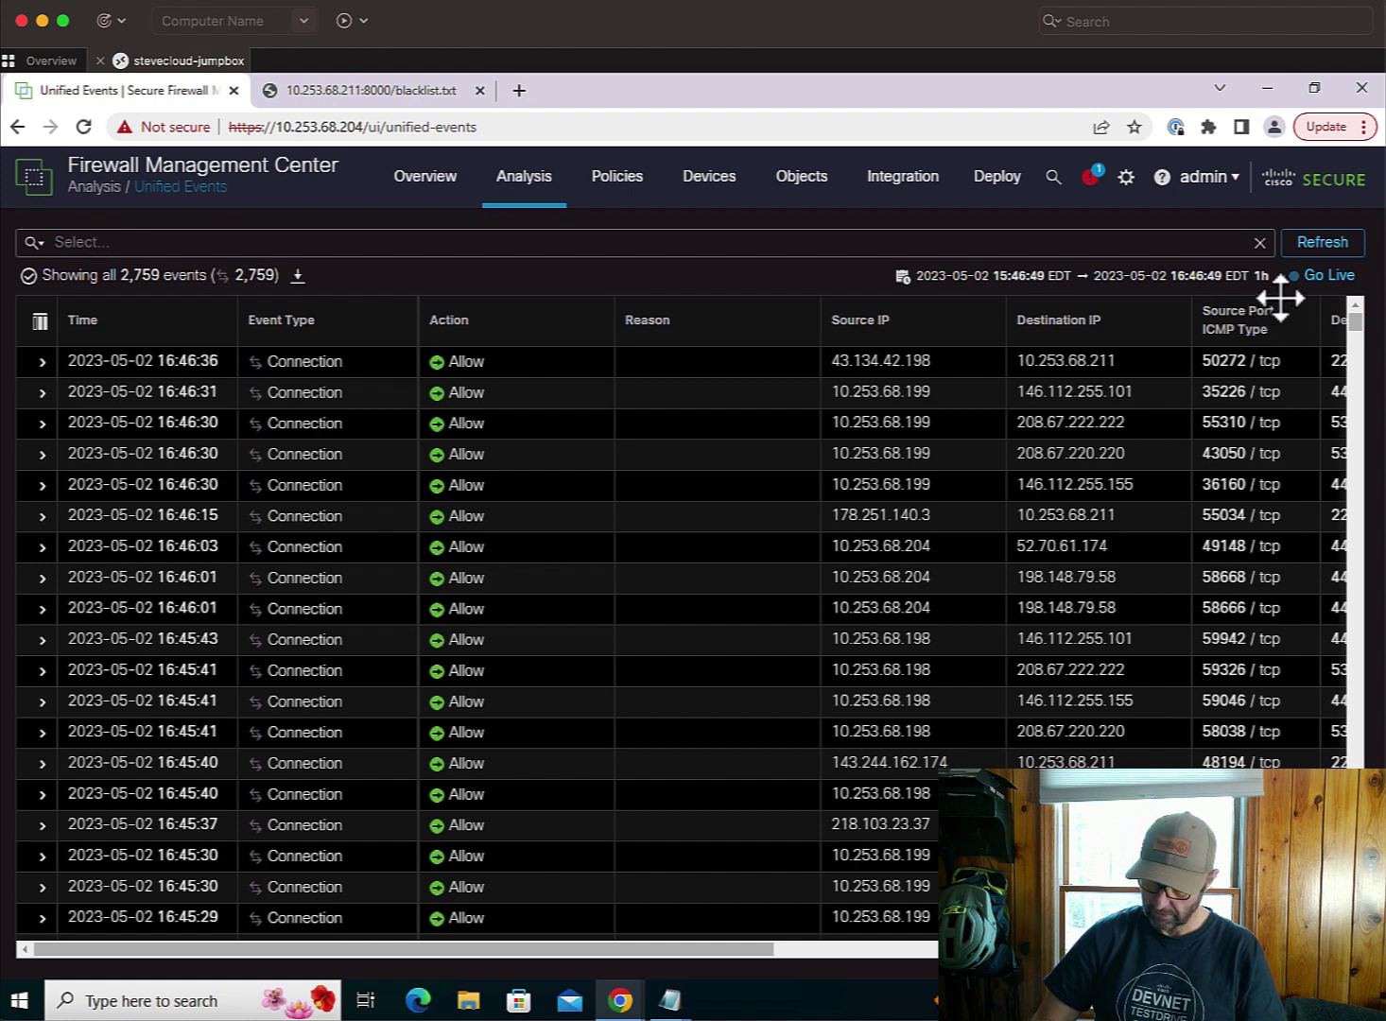
Go live in Unified Events and apply a Destination IP filter of 93.184.216.34.
left_click(1329, 275)
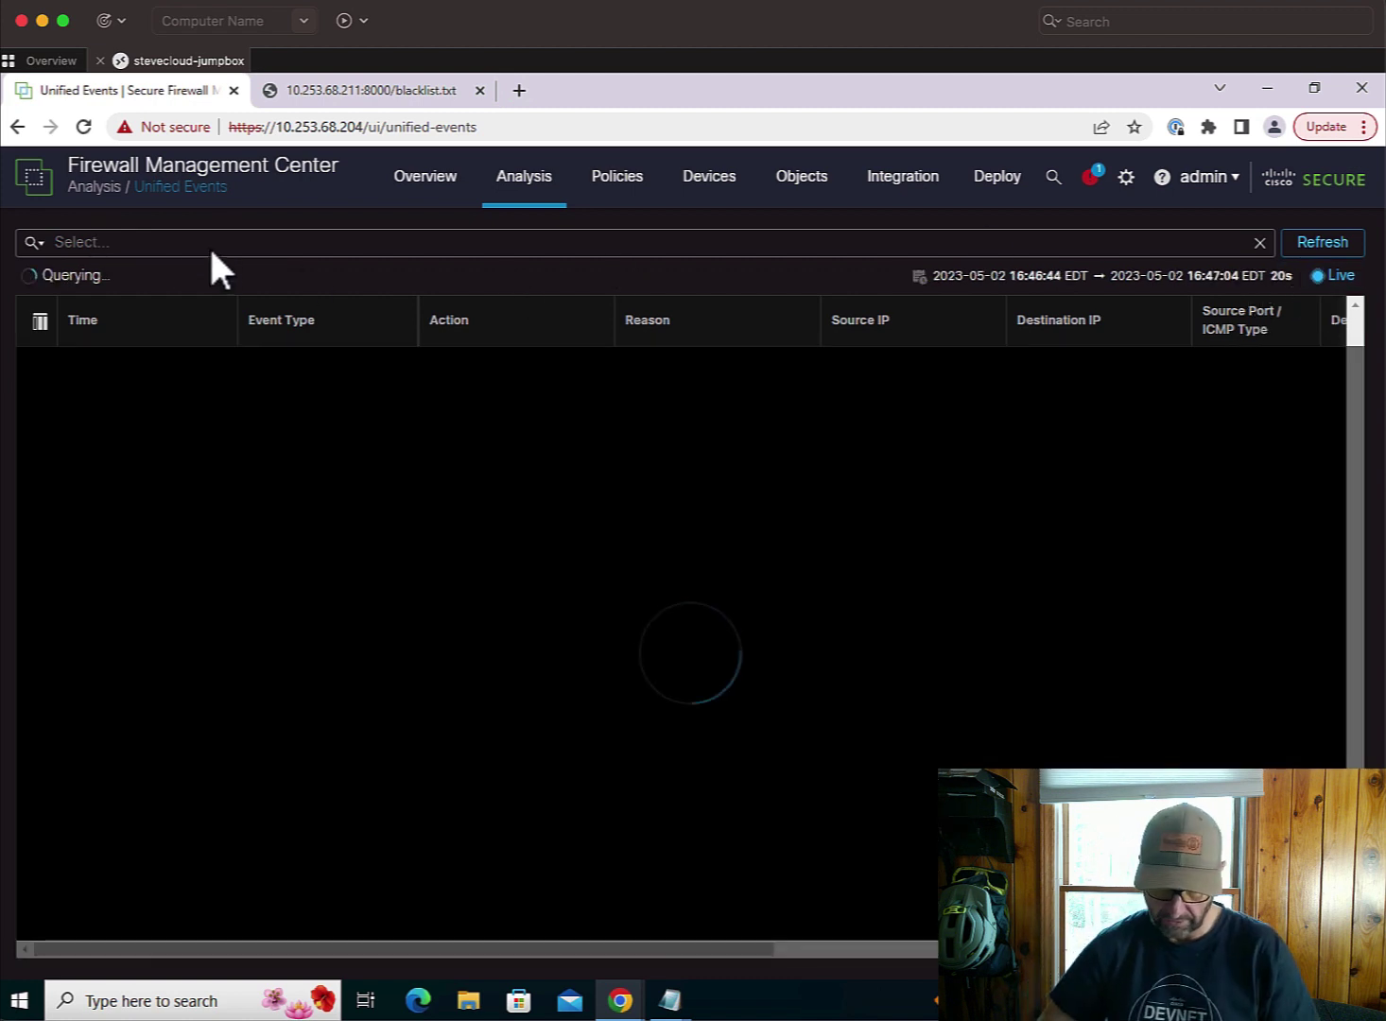
left_click(147, 242)
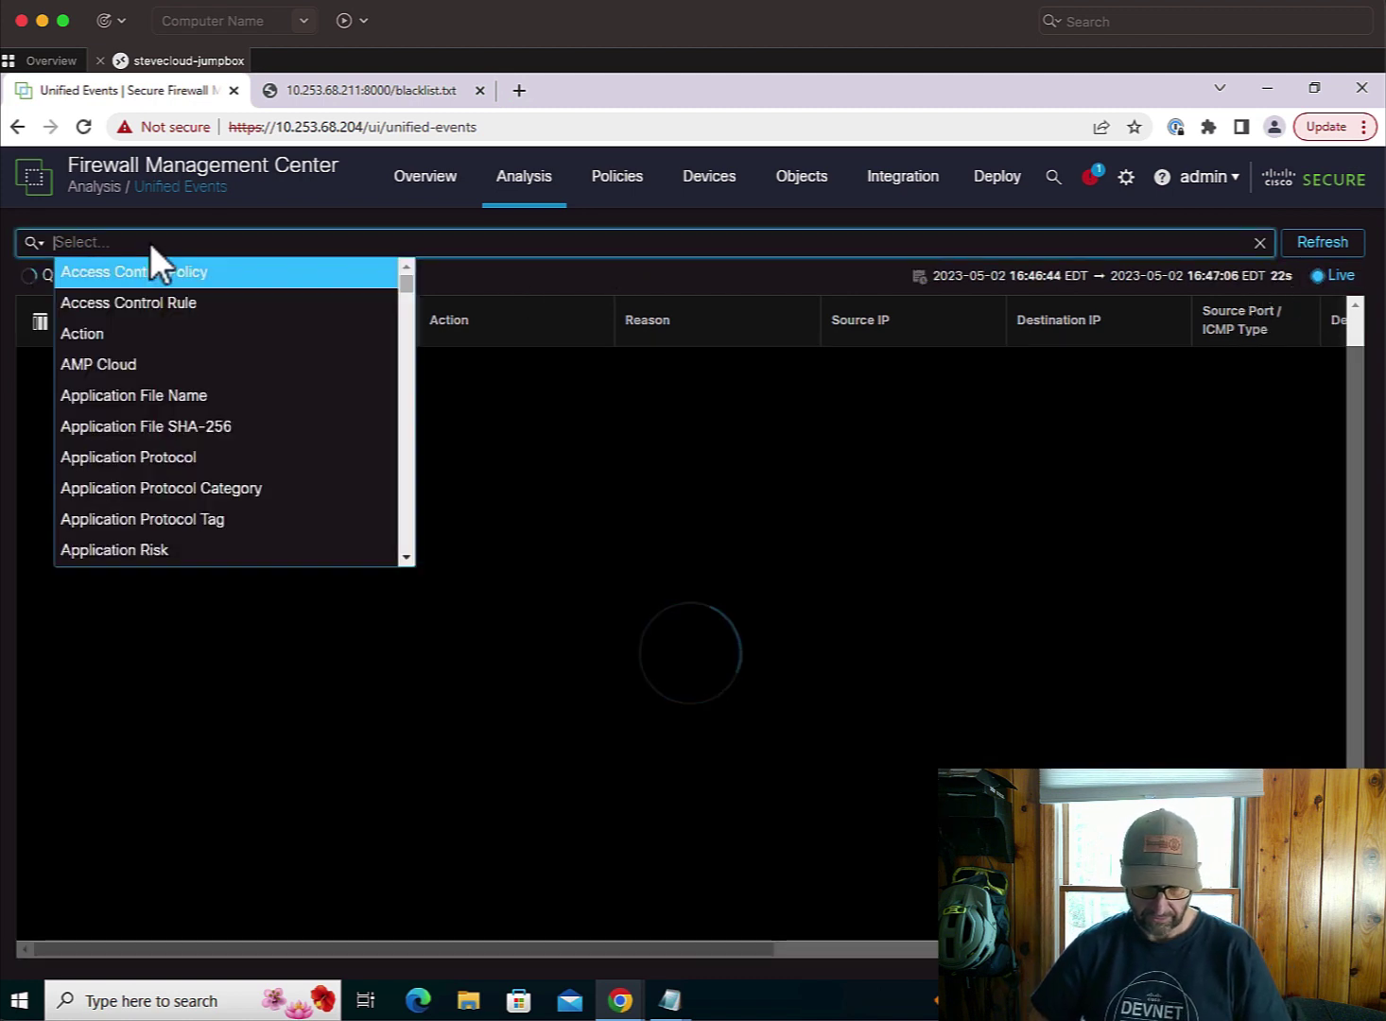
type("destin")
right_click(115, 364)
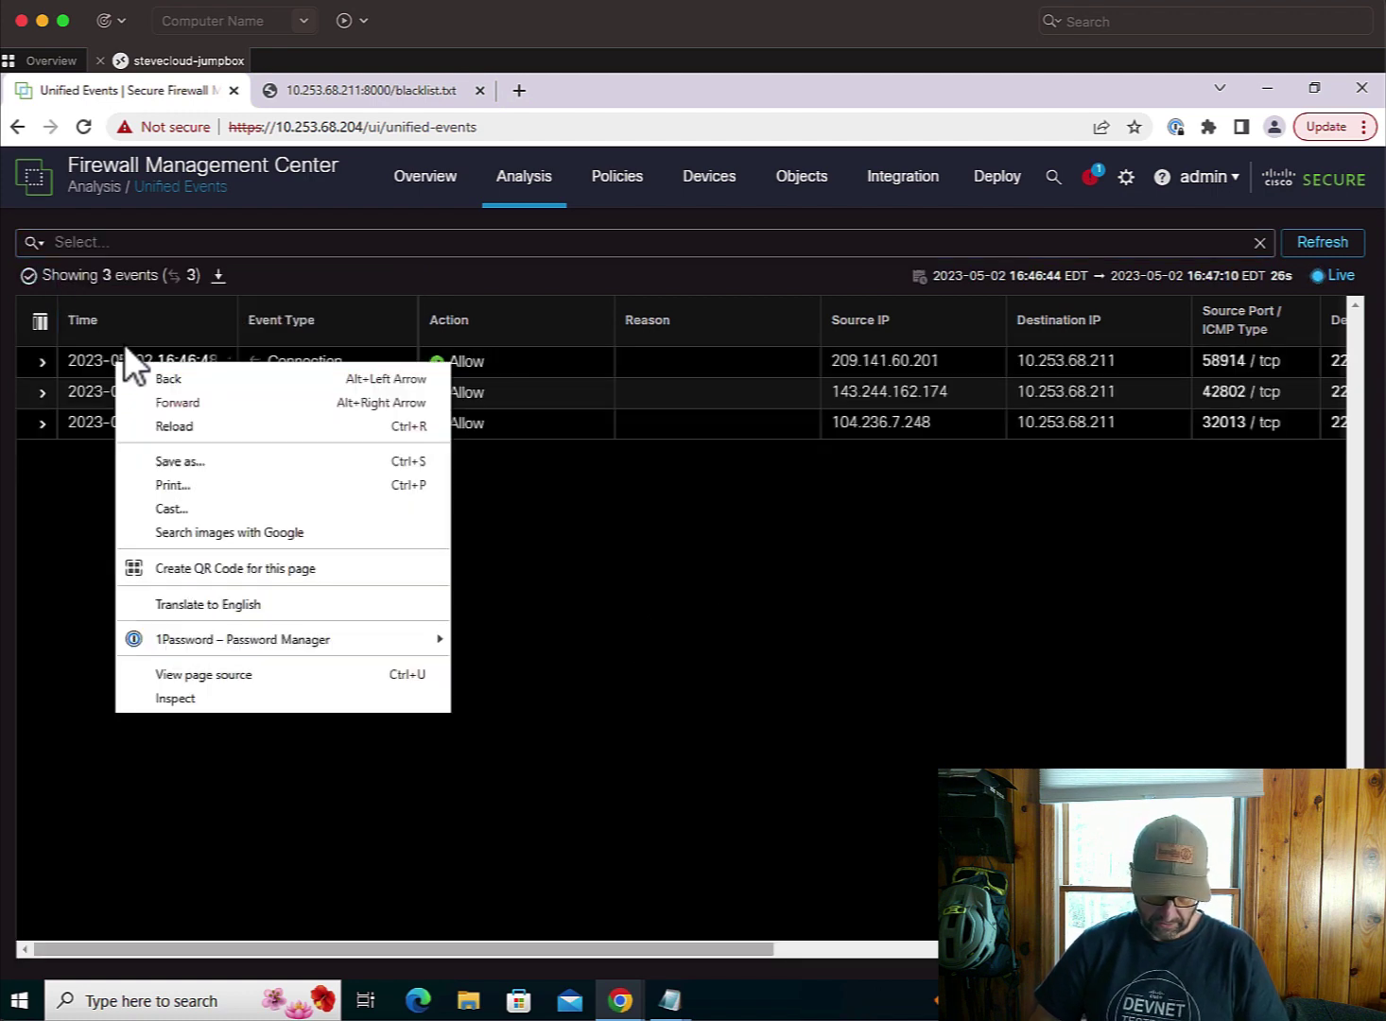
left_click(103, 239)
type("destin")
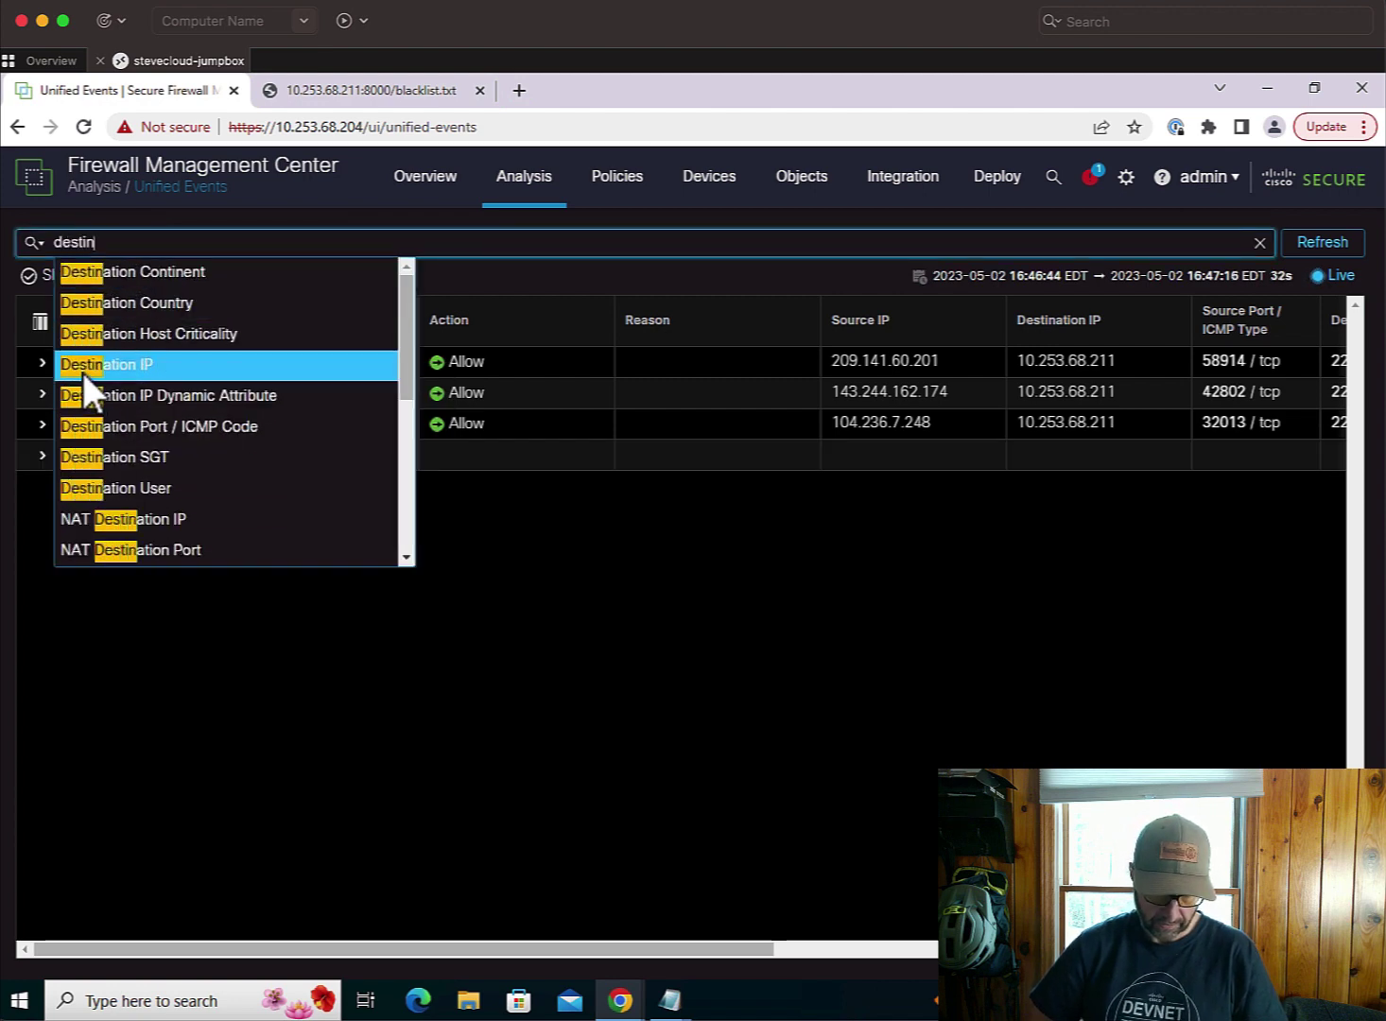
left_click(82, 373)
key("ctrl+v")
left_click(1236, 244)
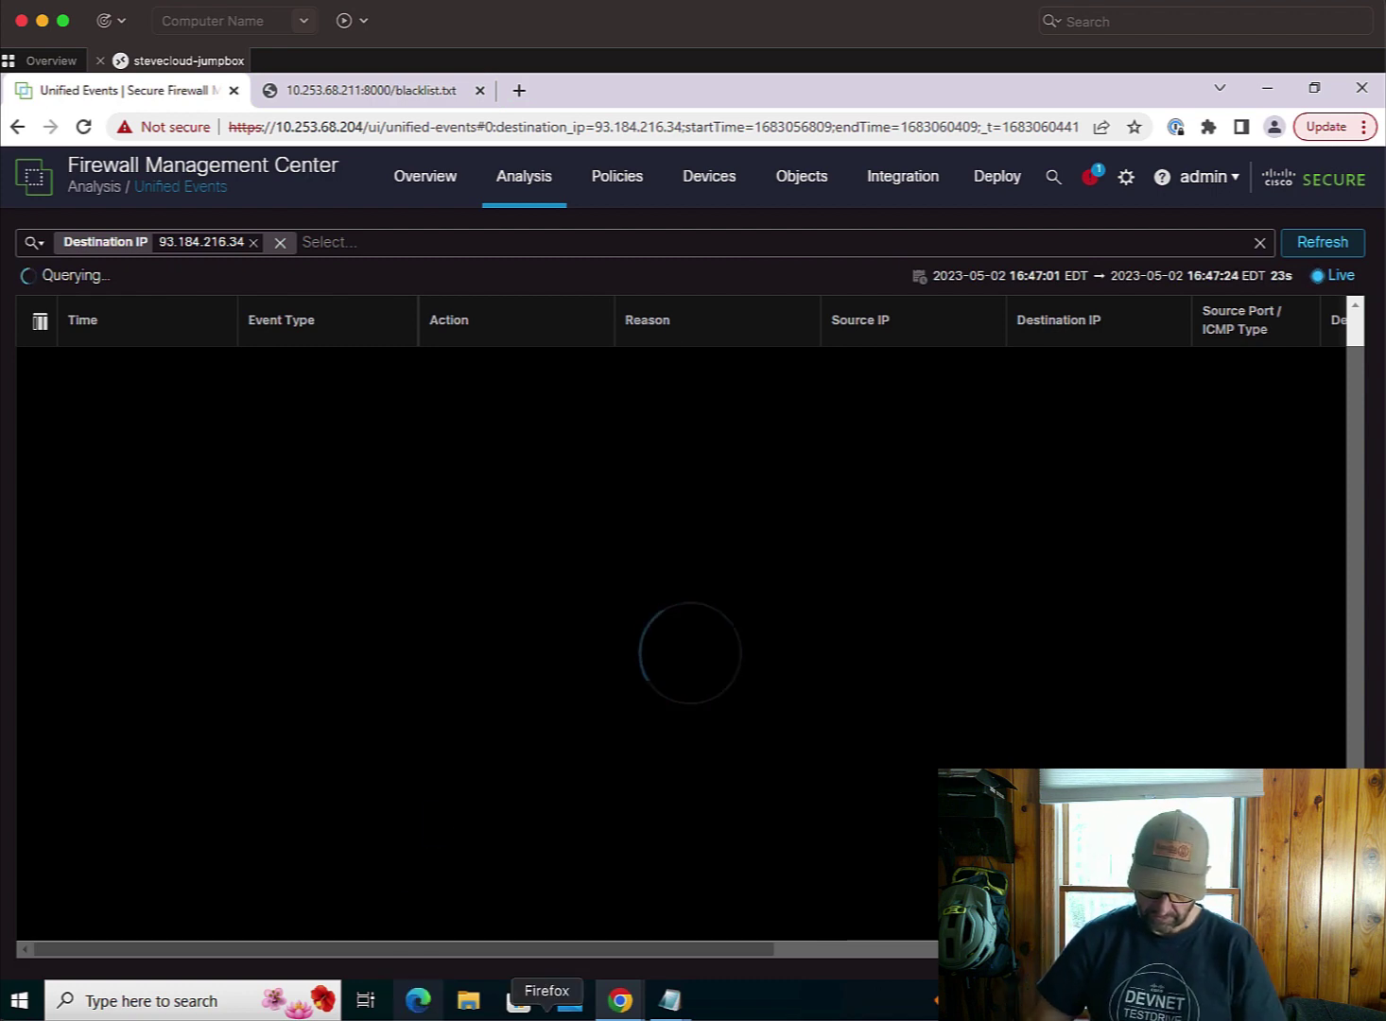
Recheck the firewall's SOC-Blocklist file, now listing 93.184.216.34 as a fifth entry.
left_click(577, 1001)
left_click(549, 526)
key("Up")
key("Return")
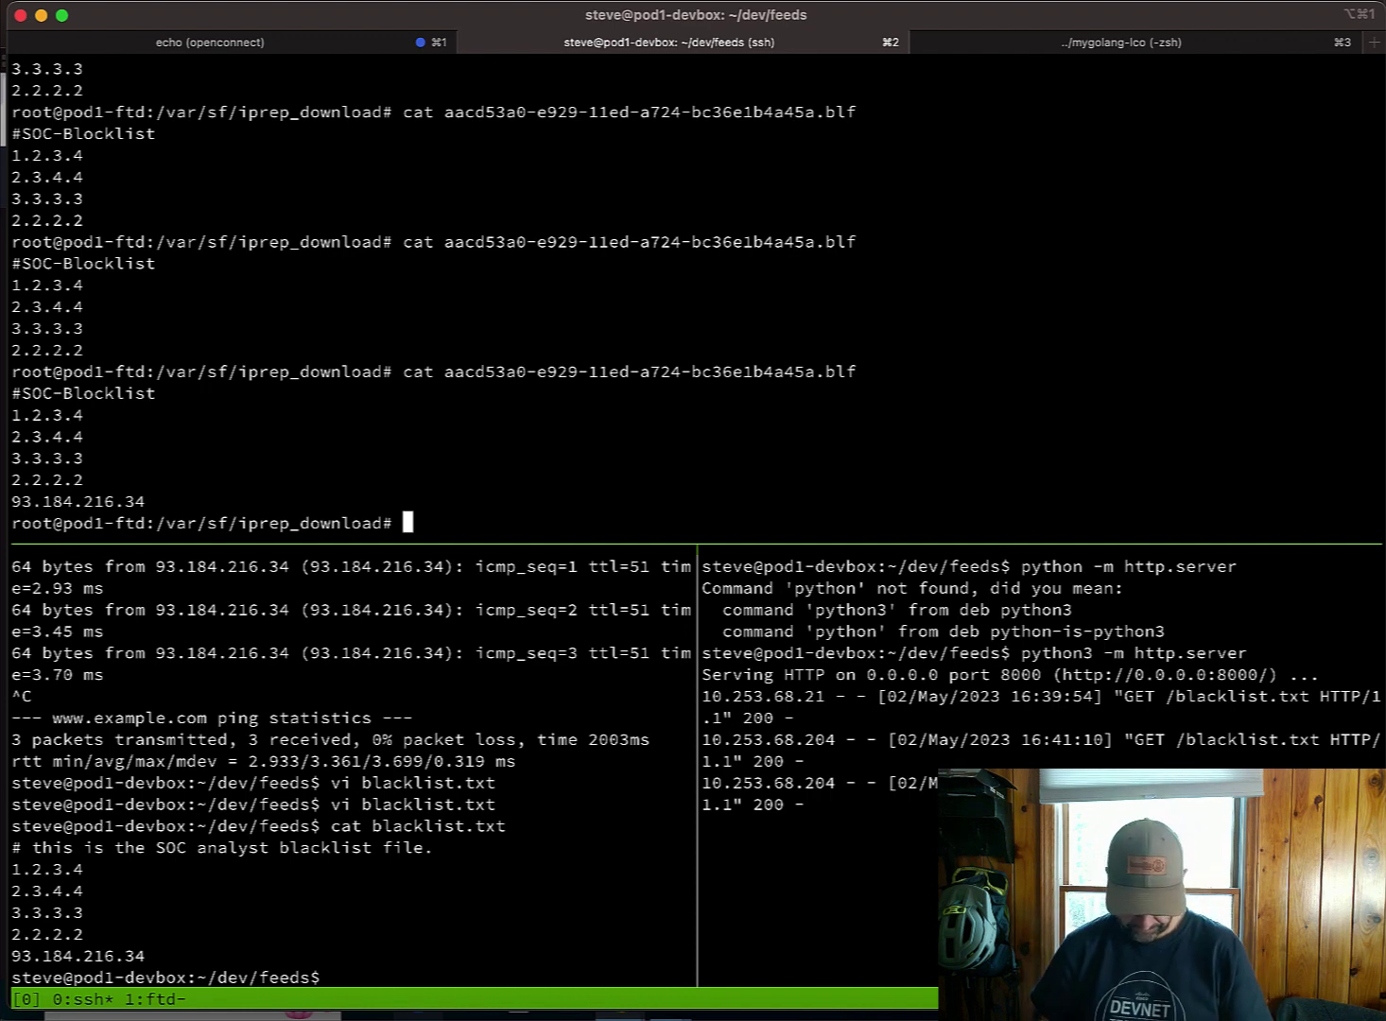
left_click(336, 977)
type("cat blacklist.txt")
key("Up")
key("Up")
key("Up")
key("Up")
key("Up")
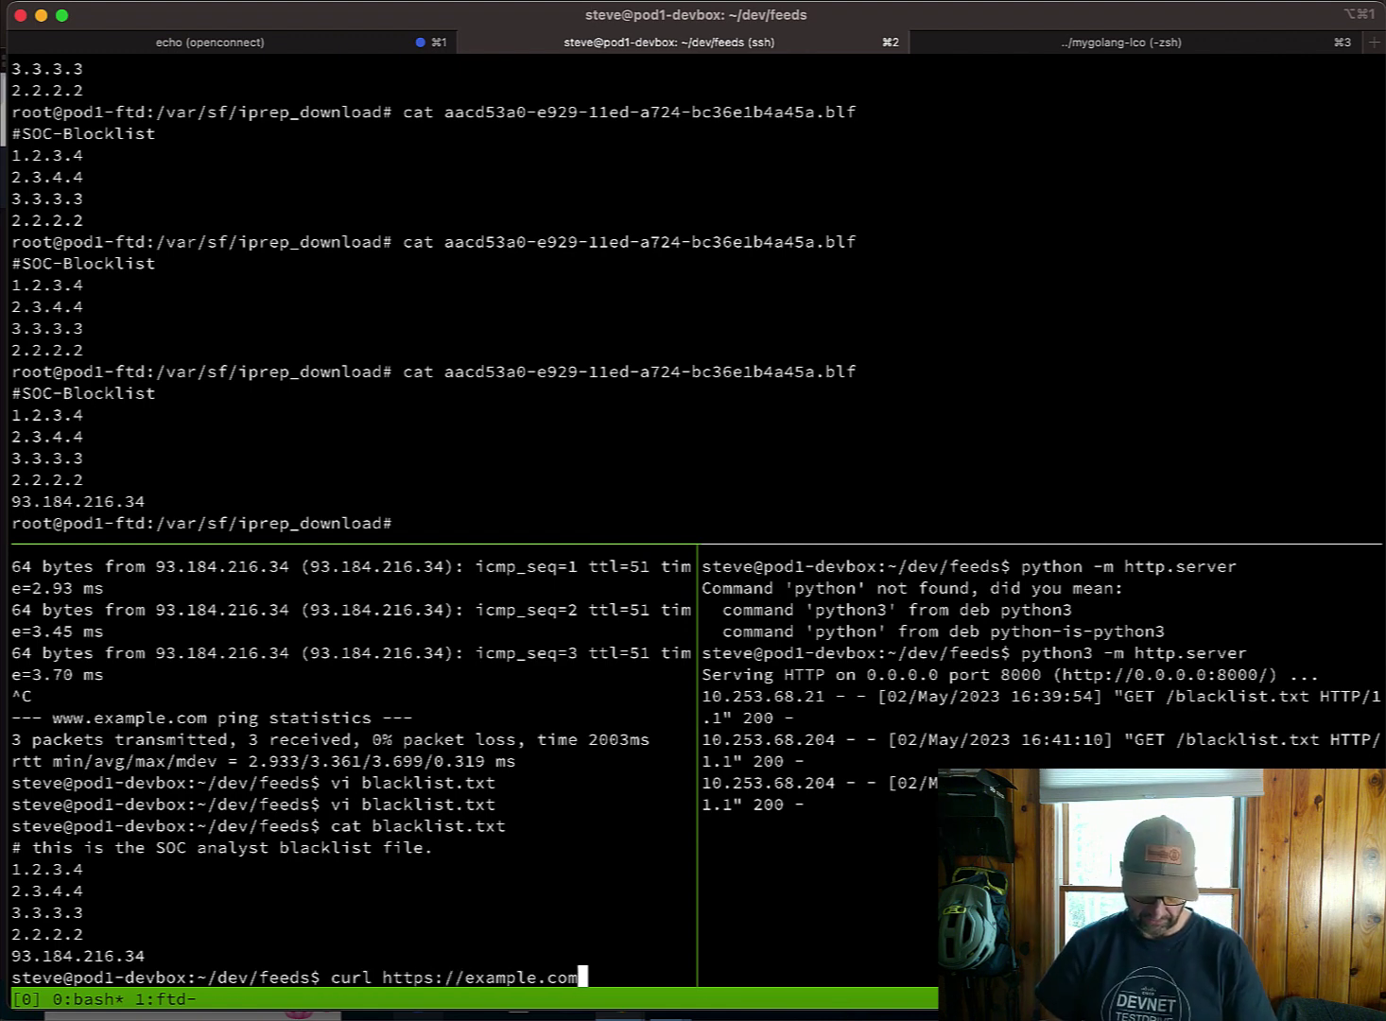
key("Return")
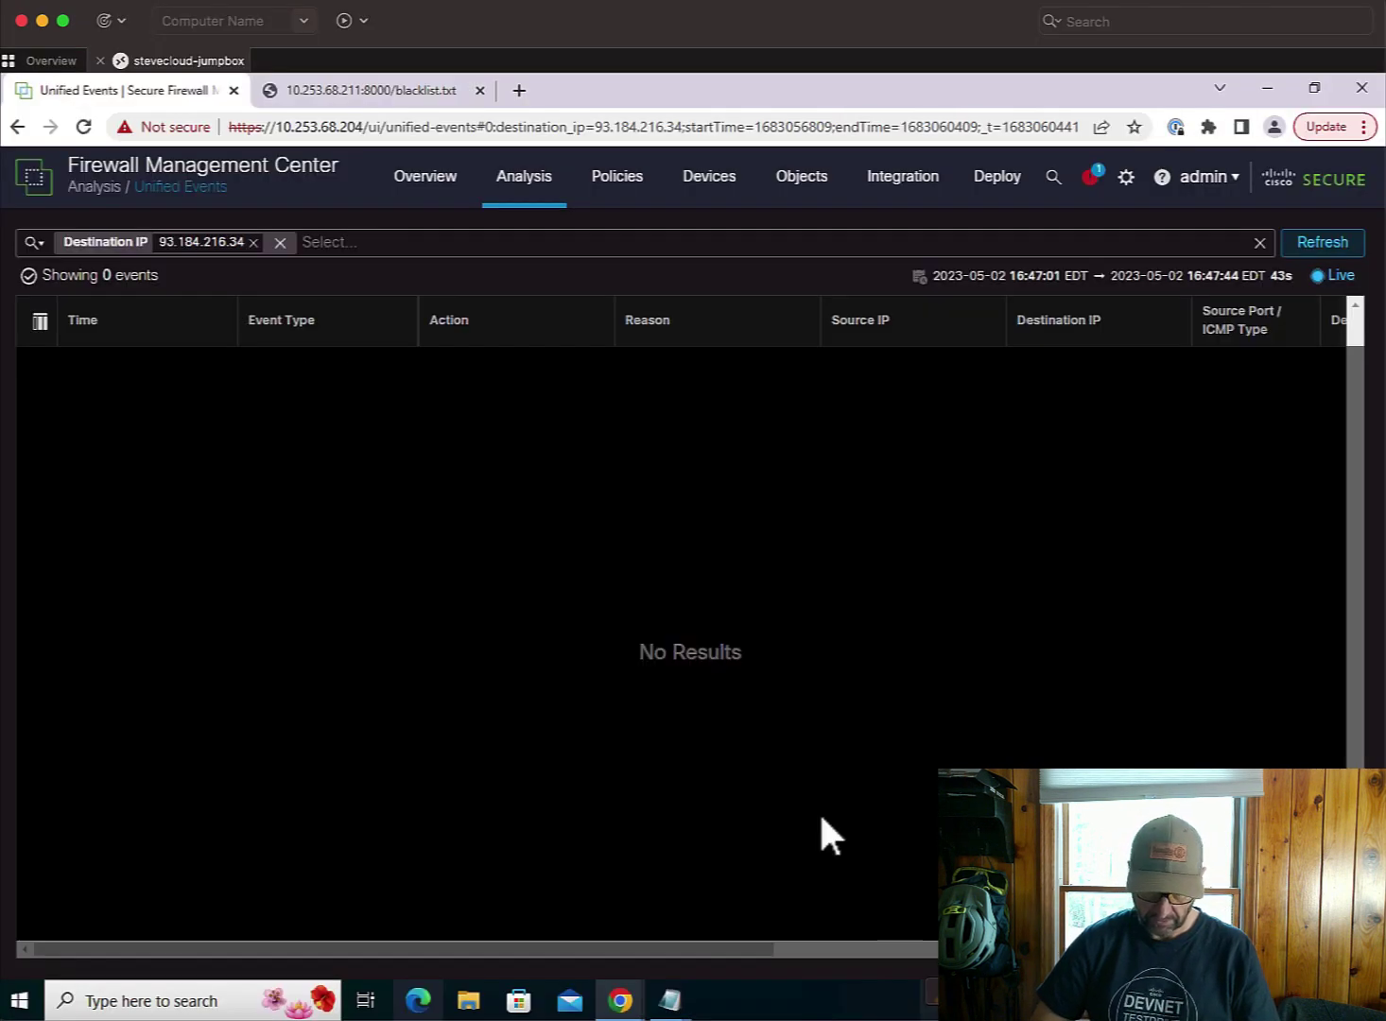
Refresh Unified Events, expand the 93.184.216.34 block event, and highlight its SOC-Blocklist category.
left_click(1322, 248)
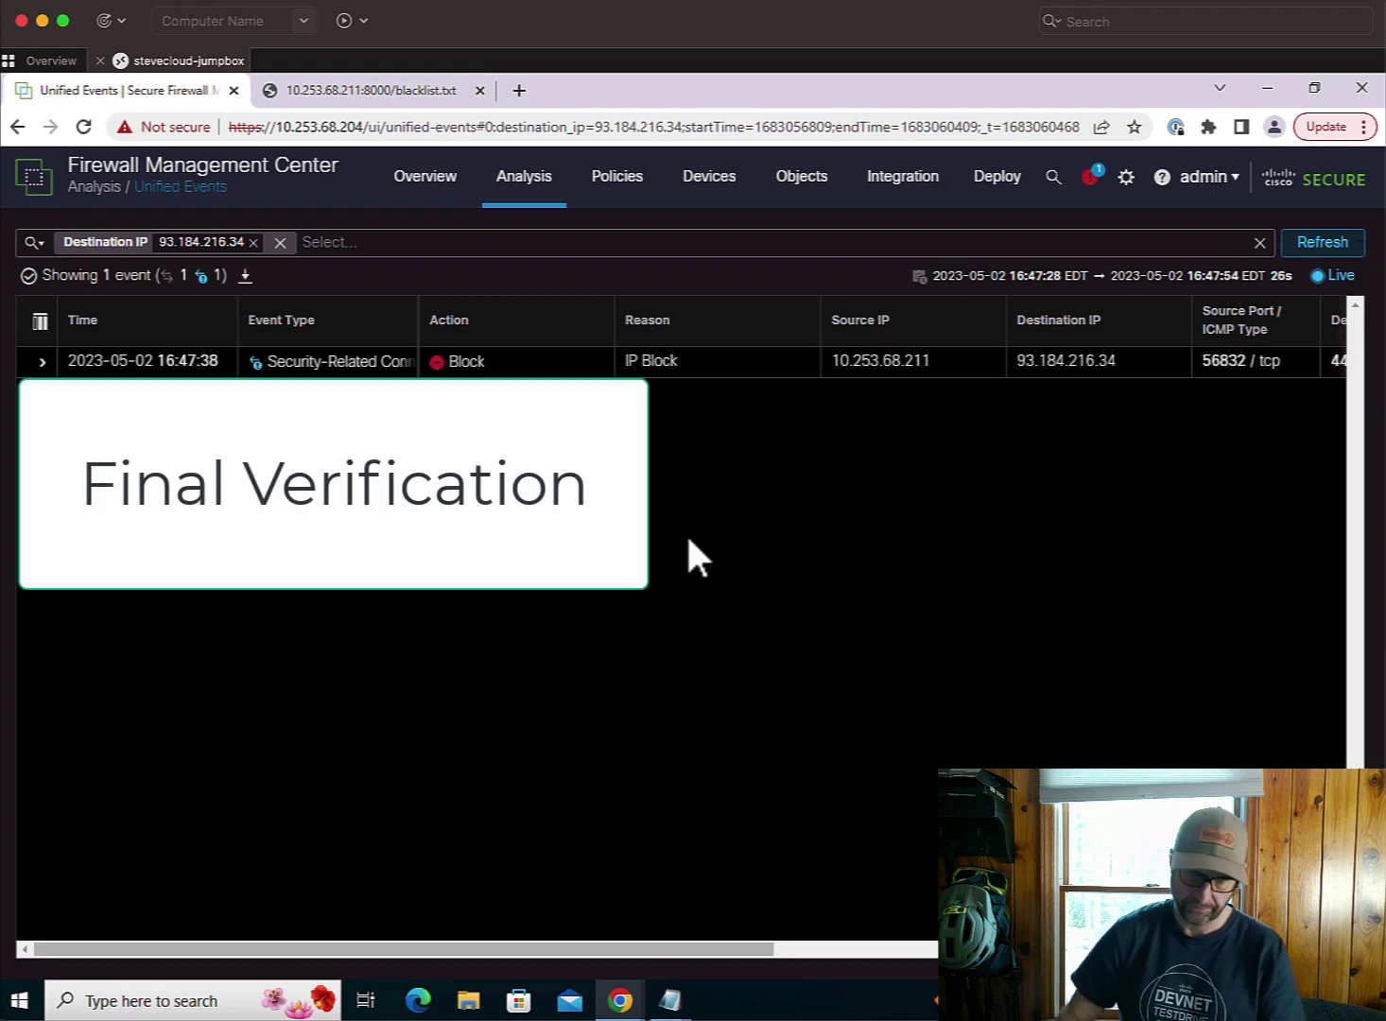
left_click(41, 362)
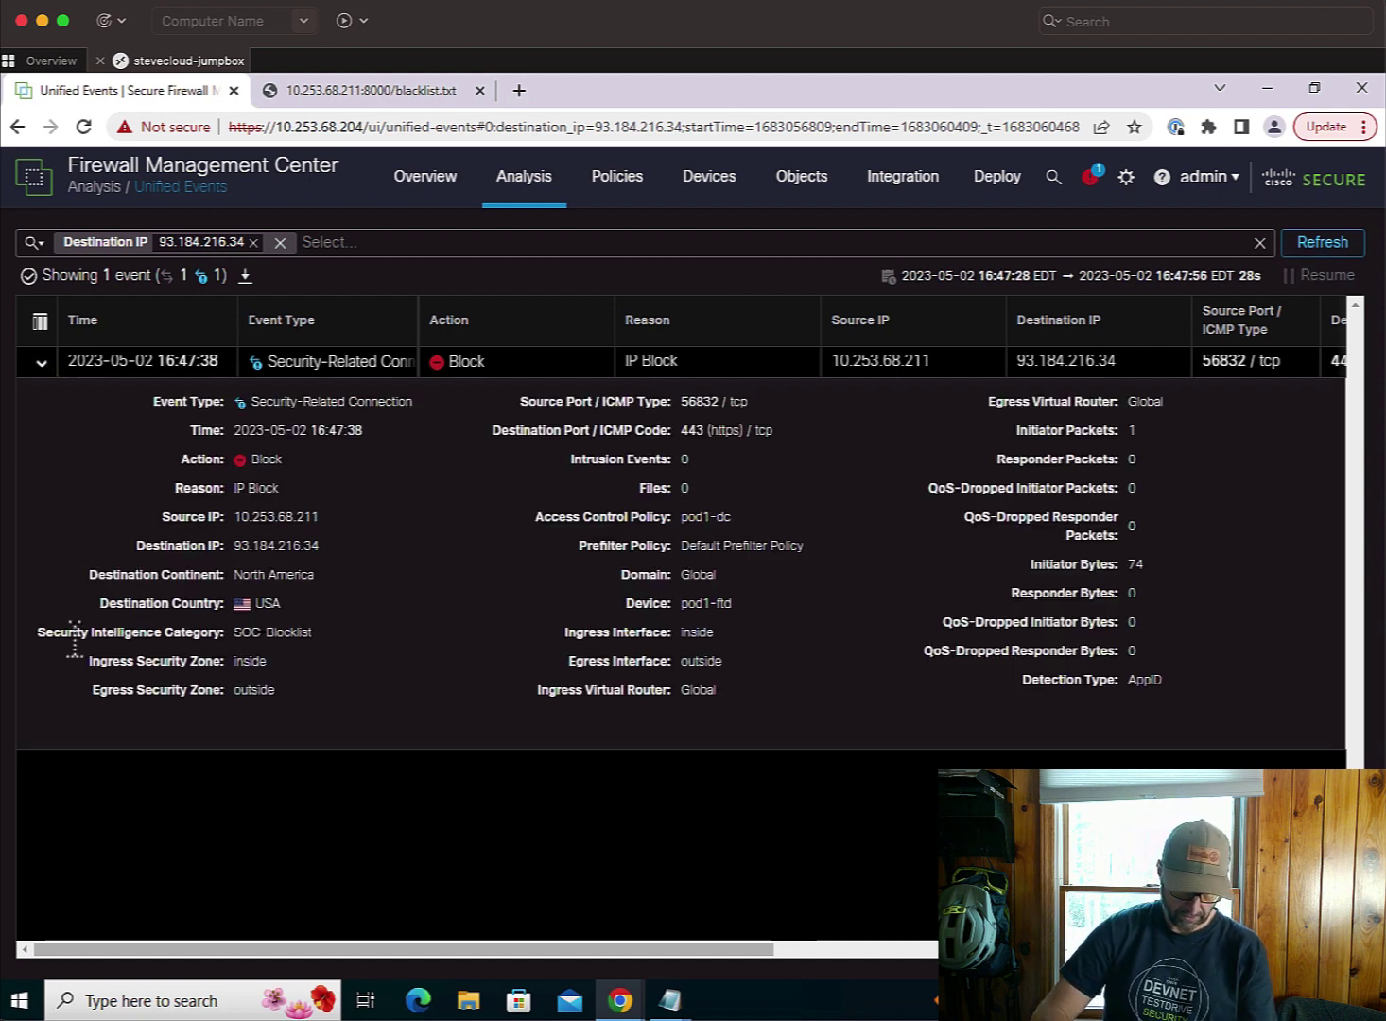
left_click_drag(38, 632, 350, 643)
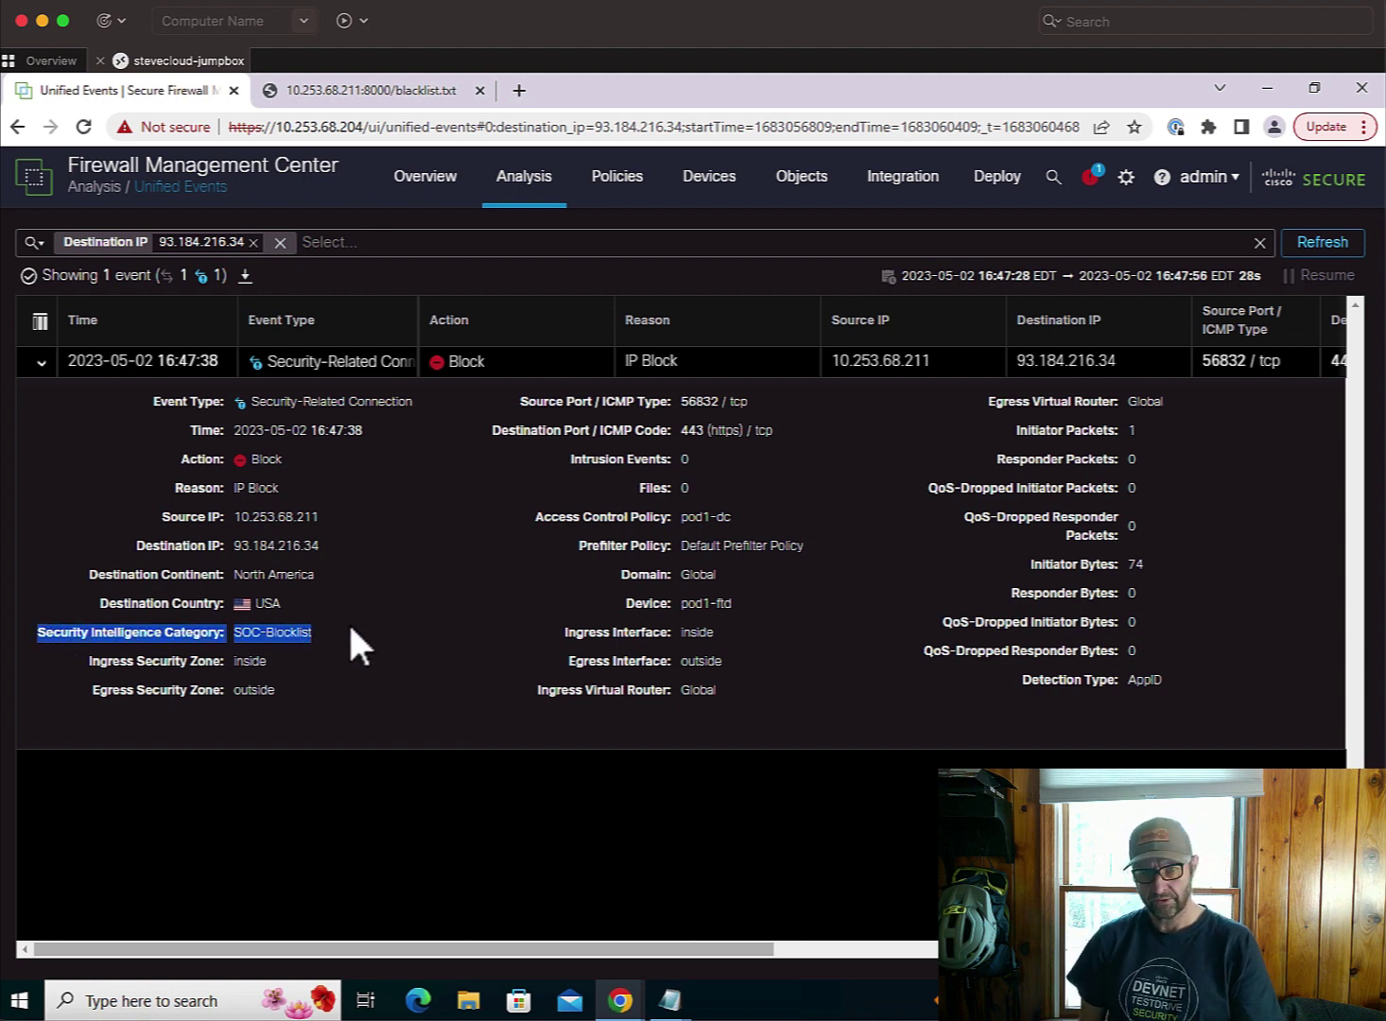